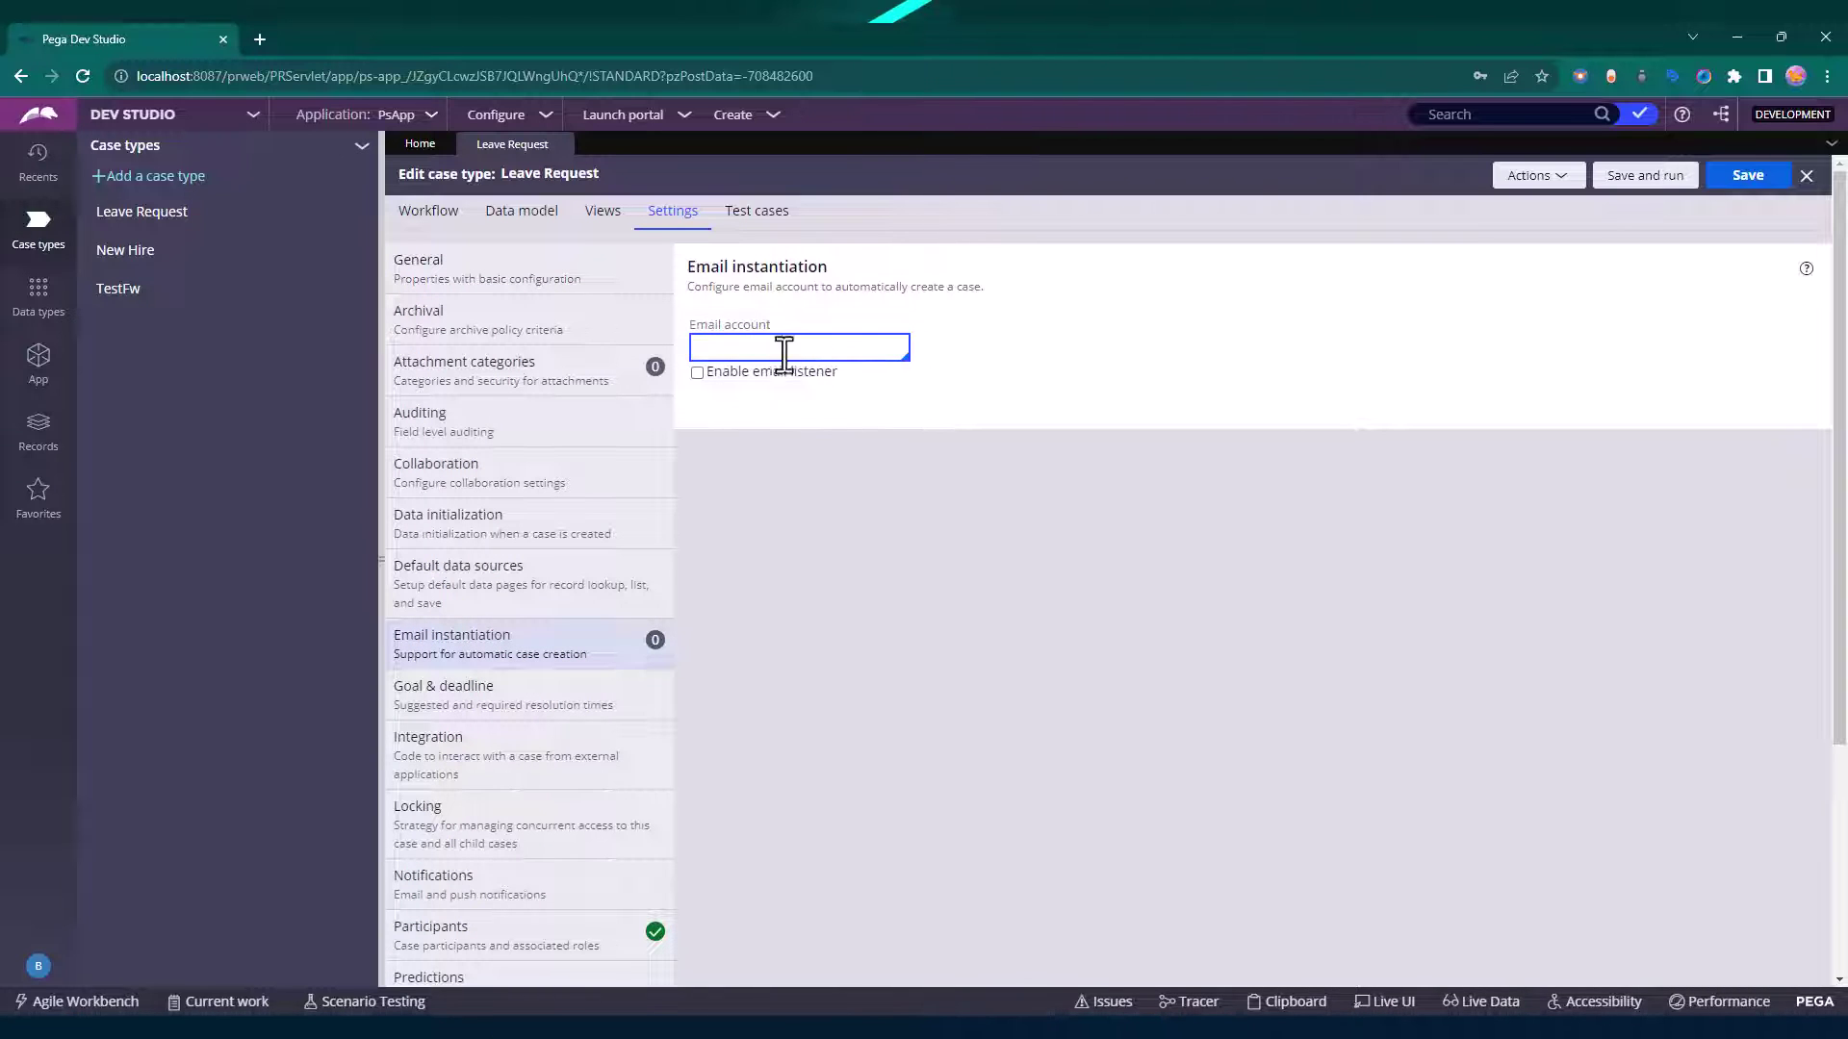
# List the Email Account instances from Records under Integration-Resources.
pyautogui.click(37, 429)
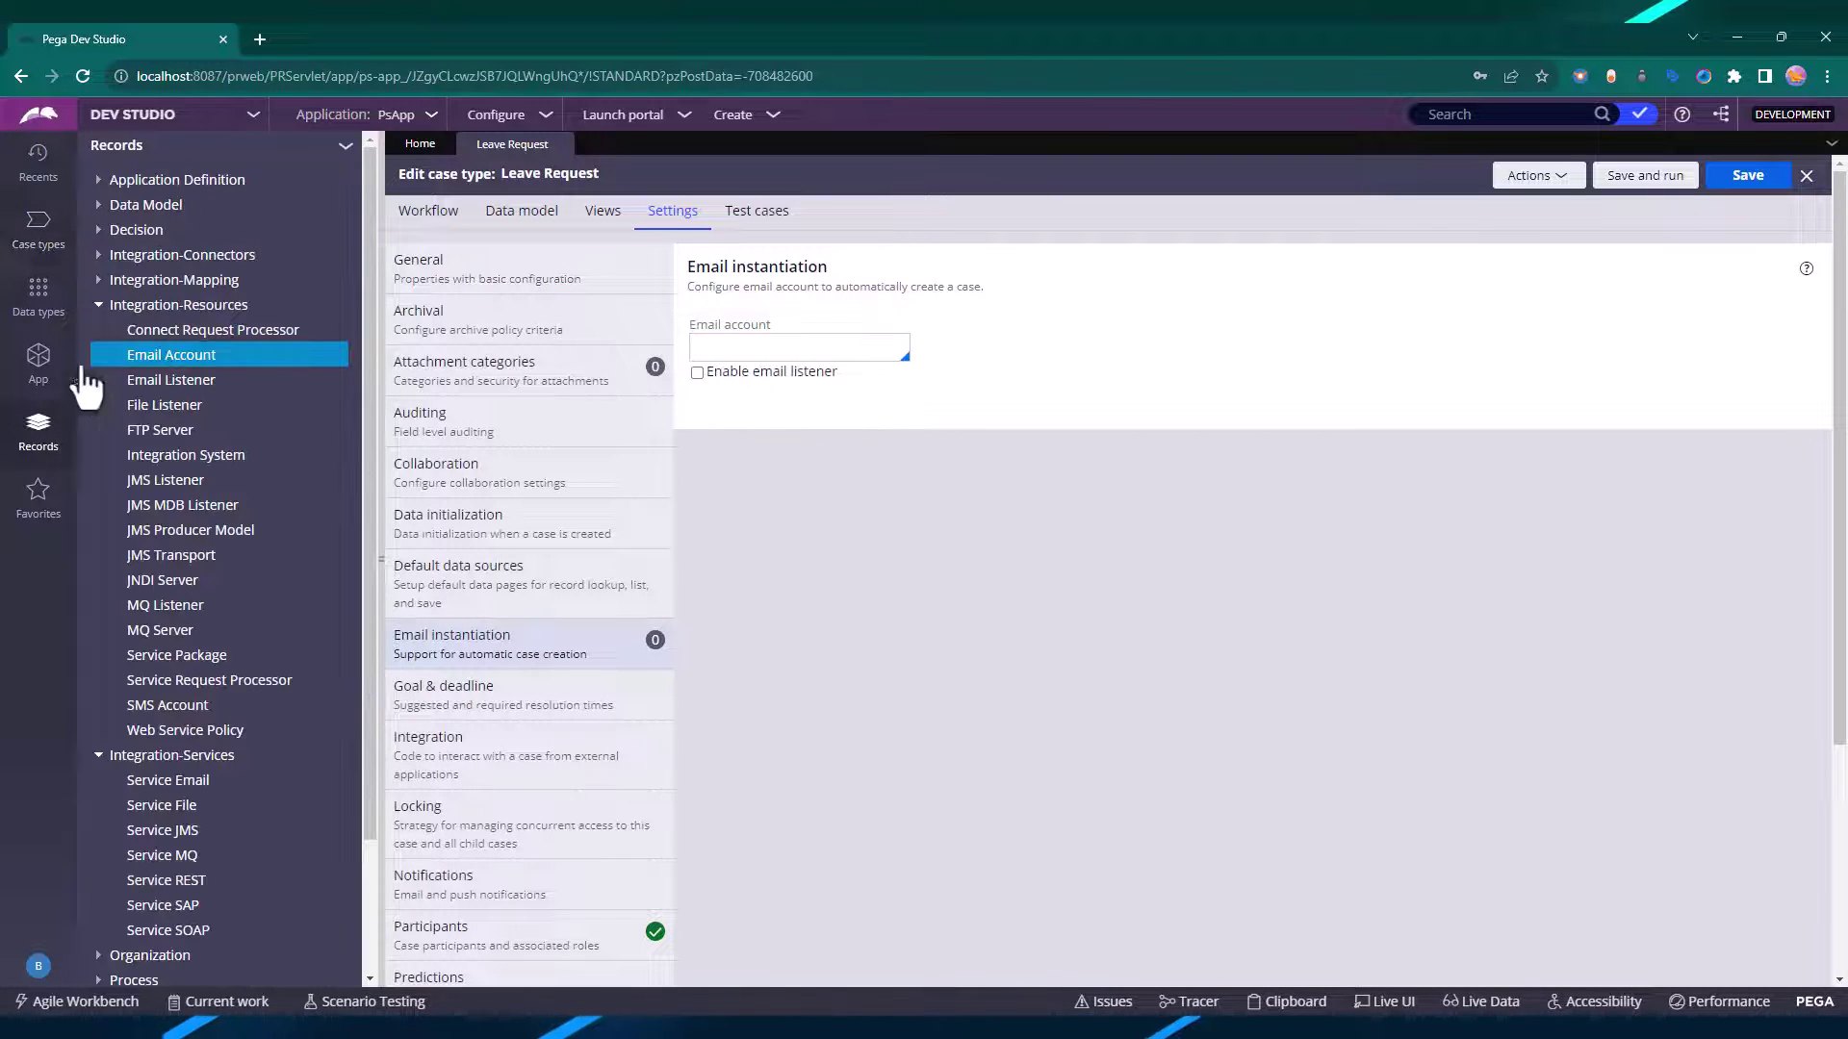
pyautogui.click(187, 354)
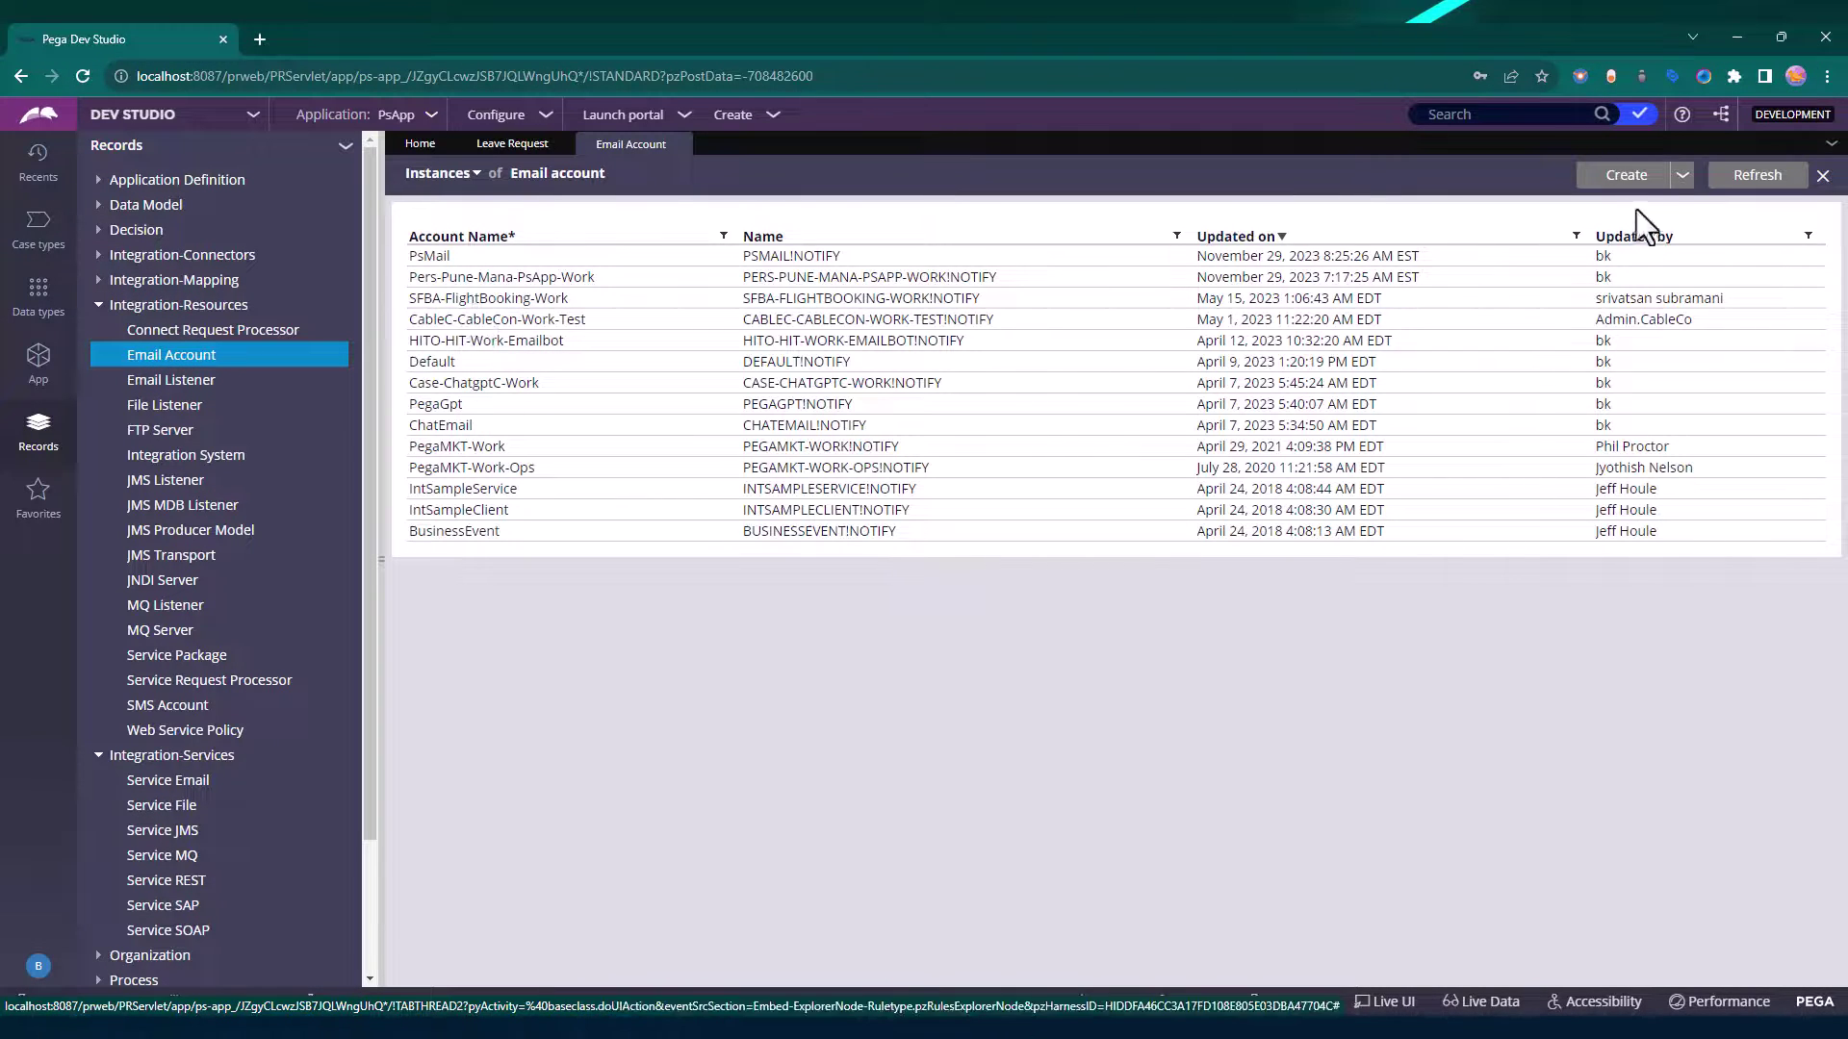
pyautogui.click(433, 258)
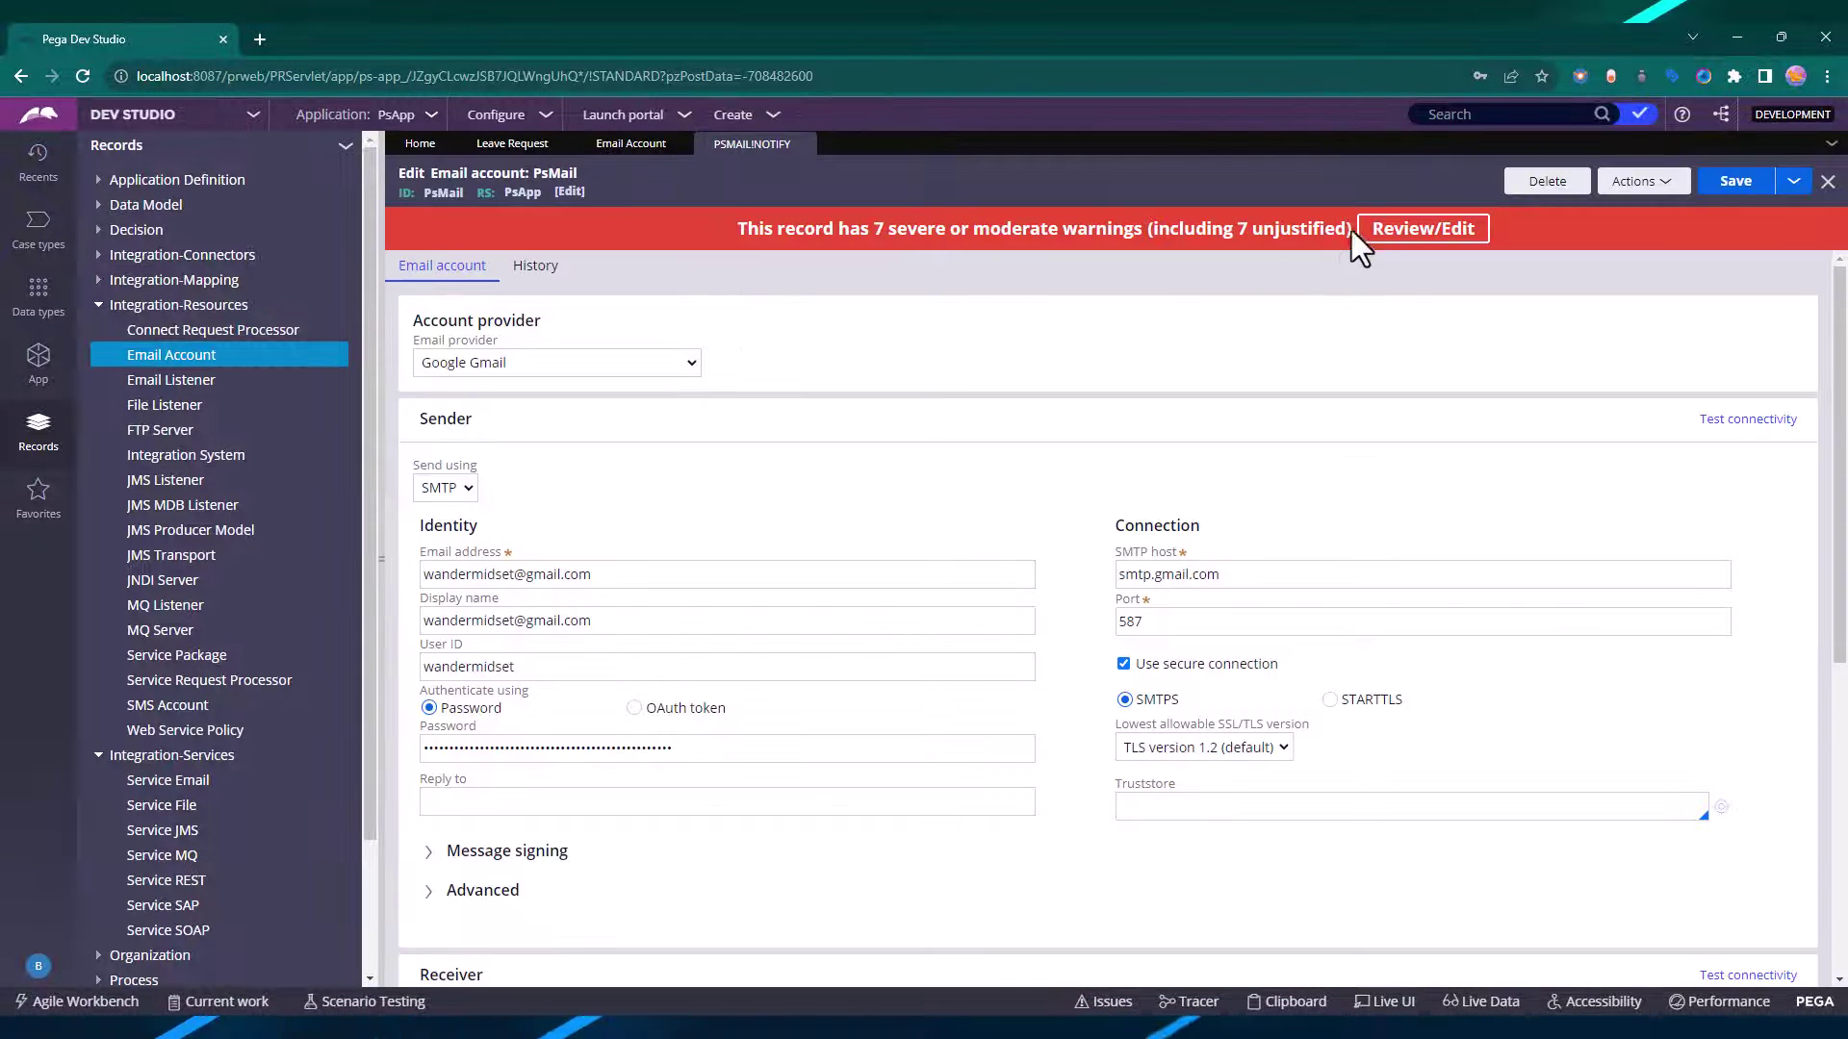
pyautogui.click(1748, 419)
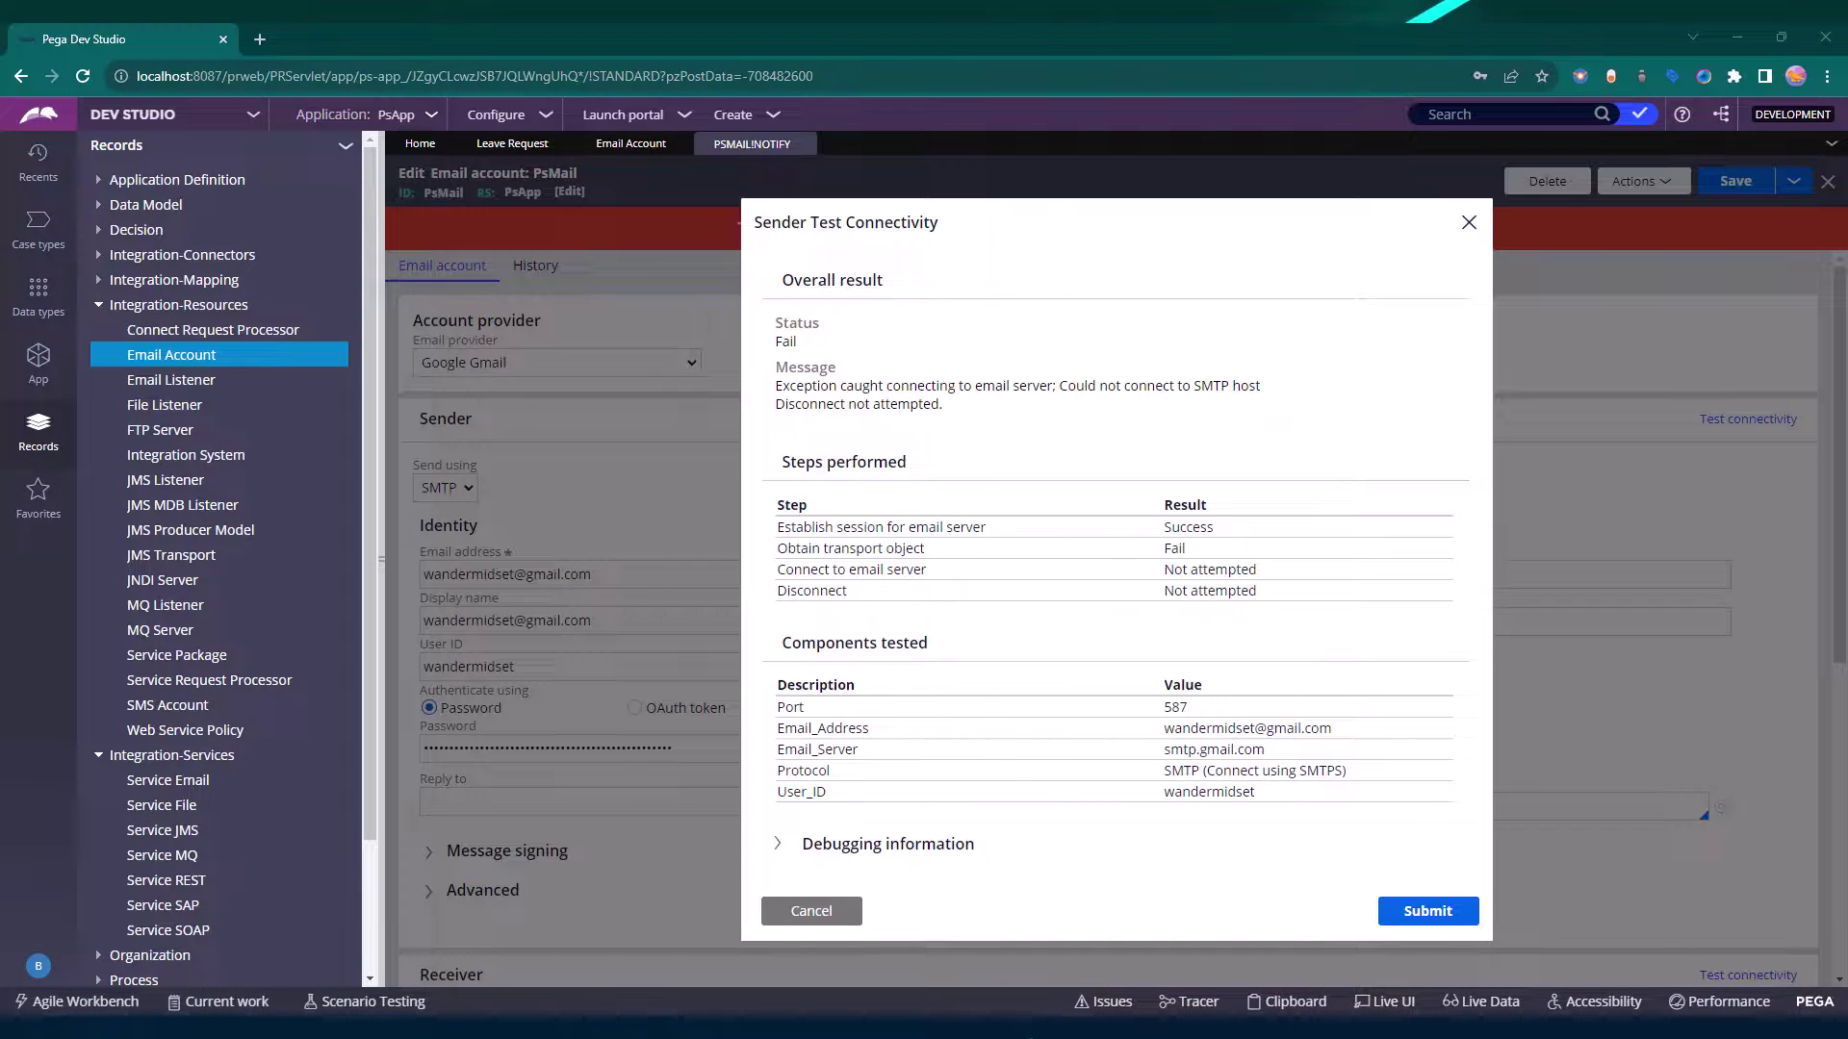
pyautogui.doubleClick(785, 342)
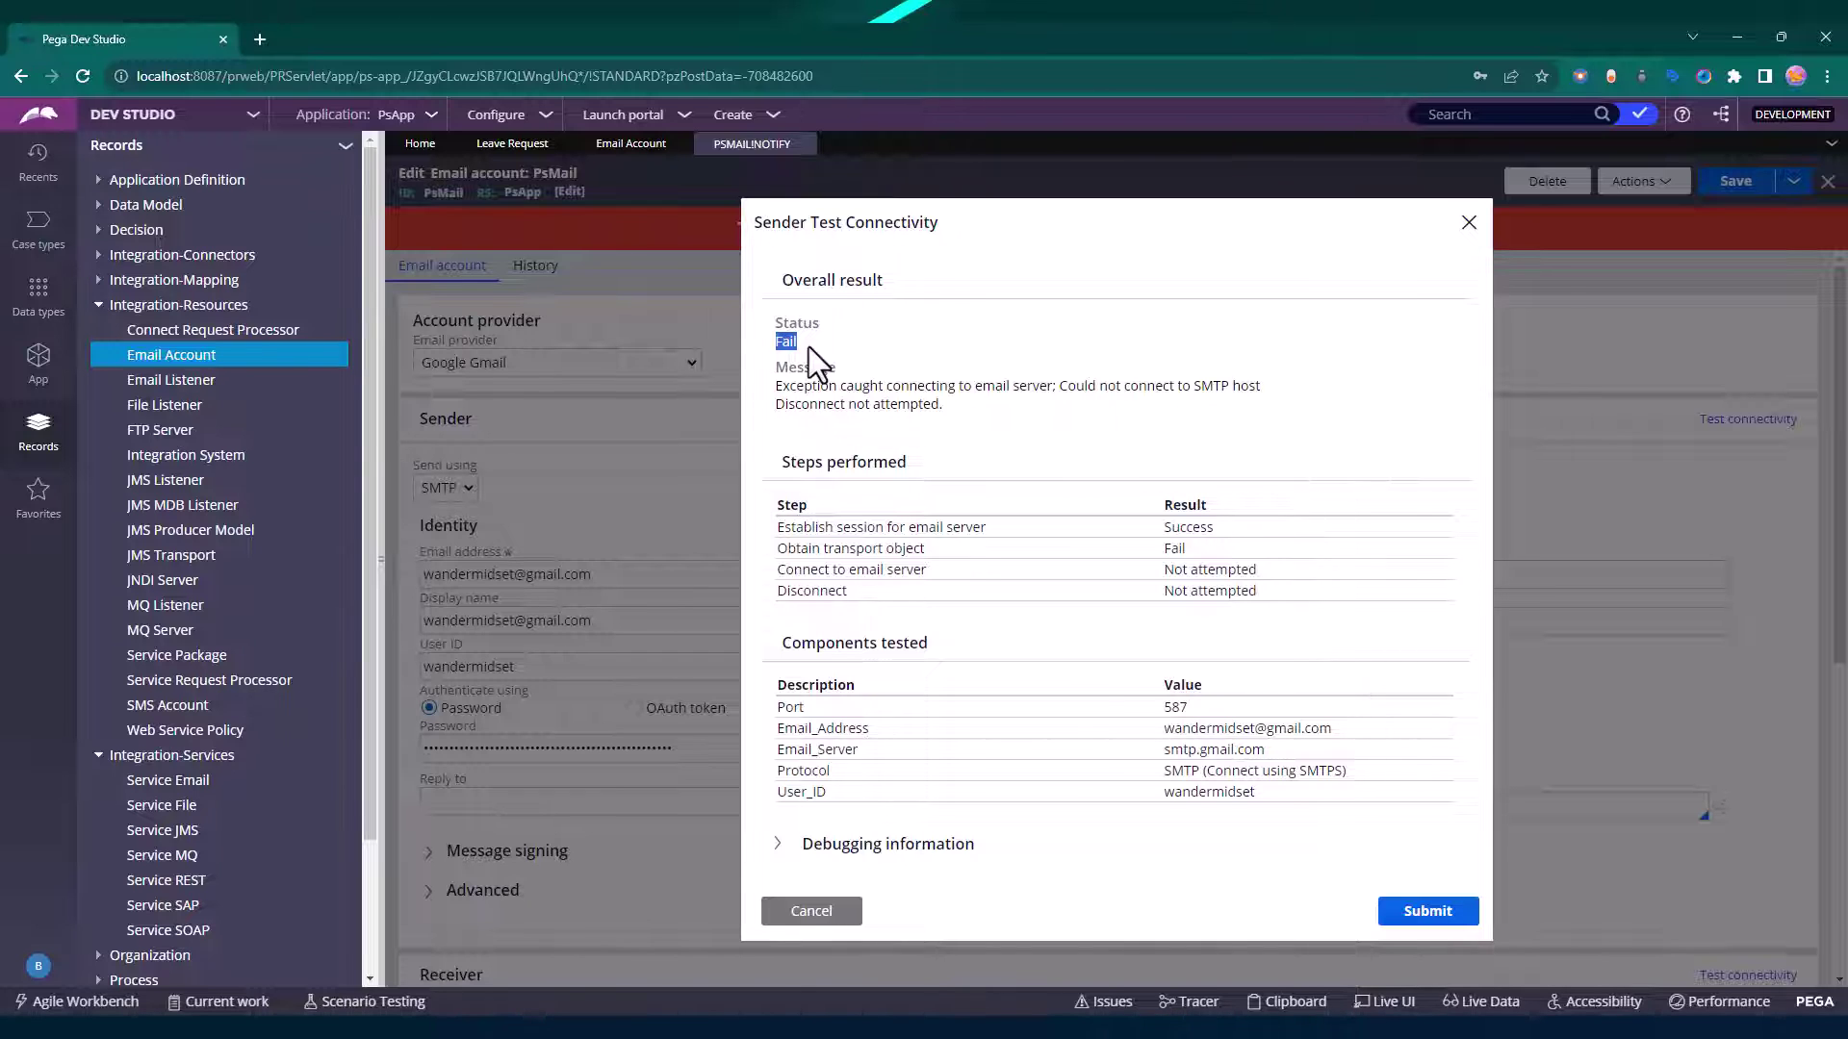
pyautogui.click(787, 909)
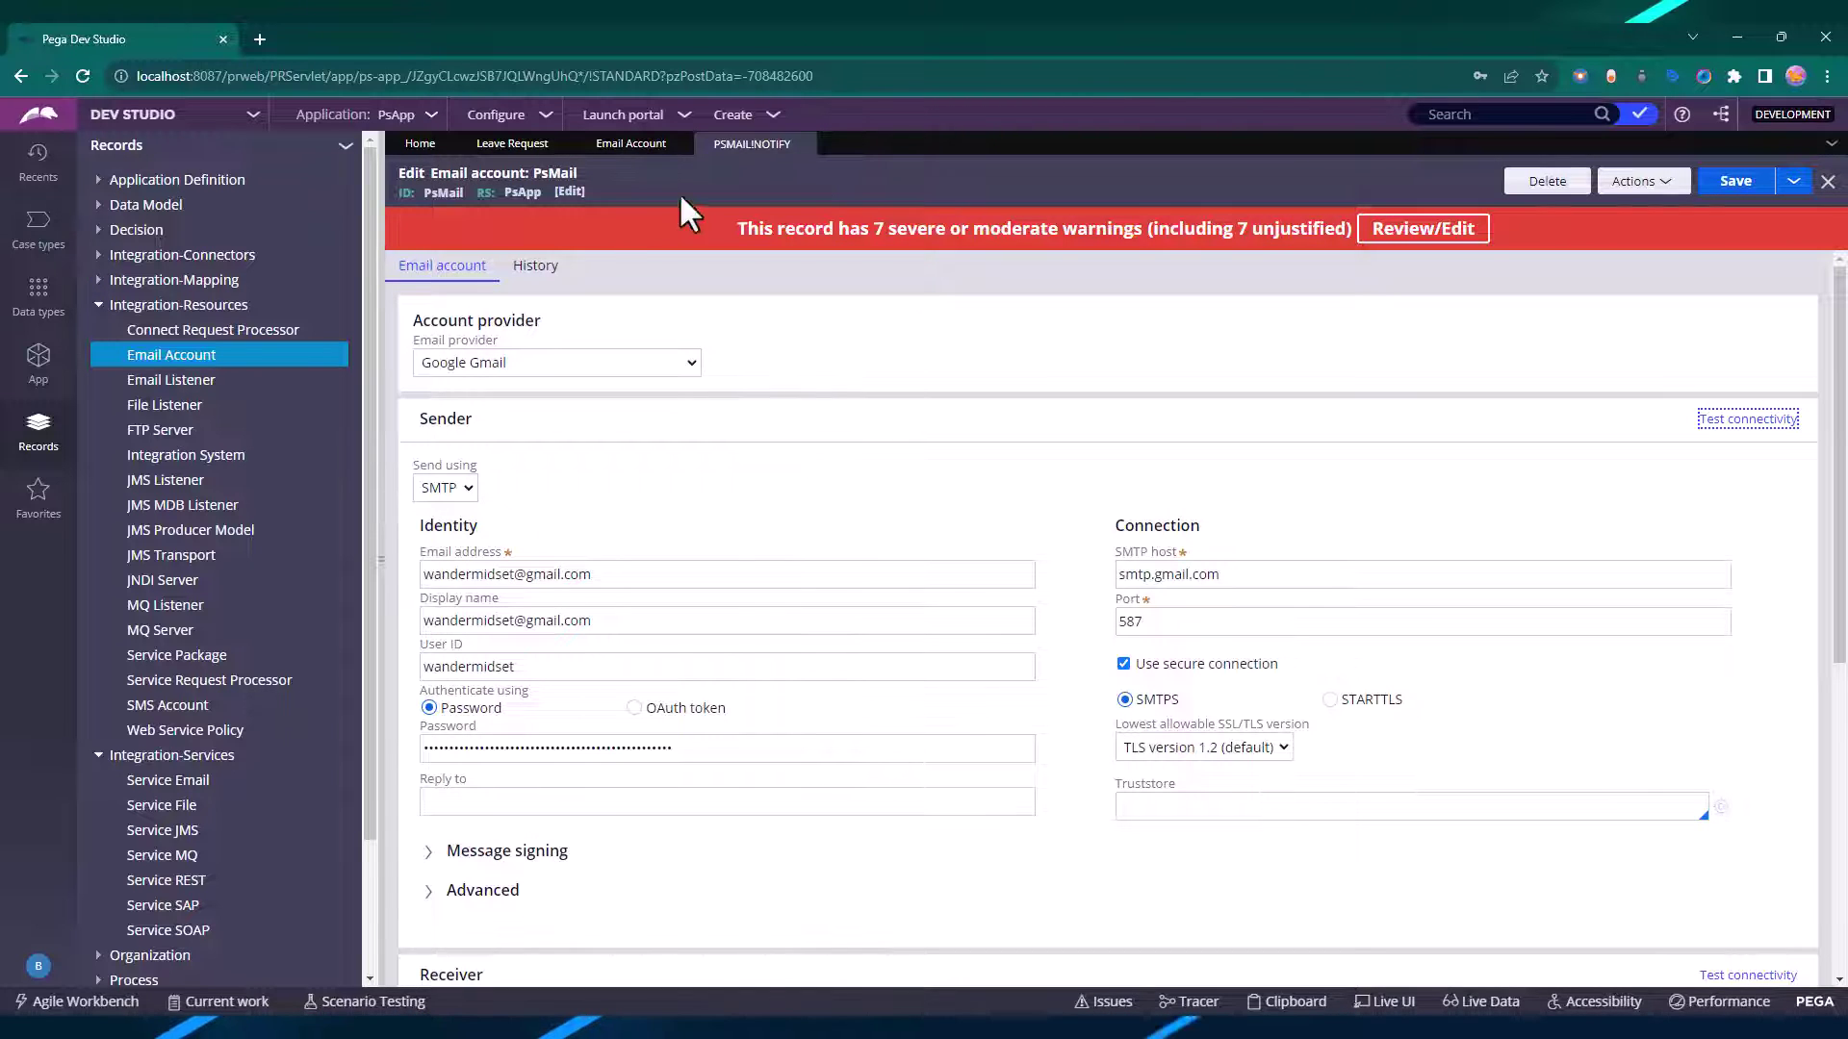
pyautogui.click(803, 145)
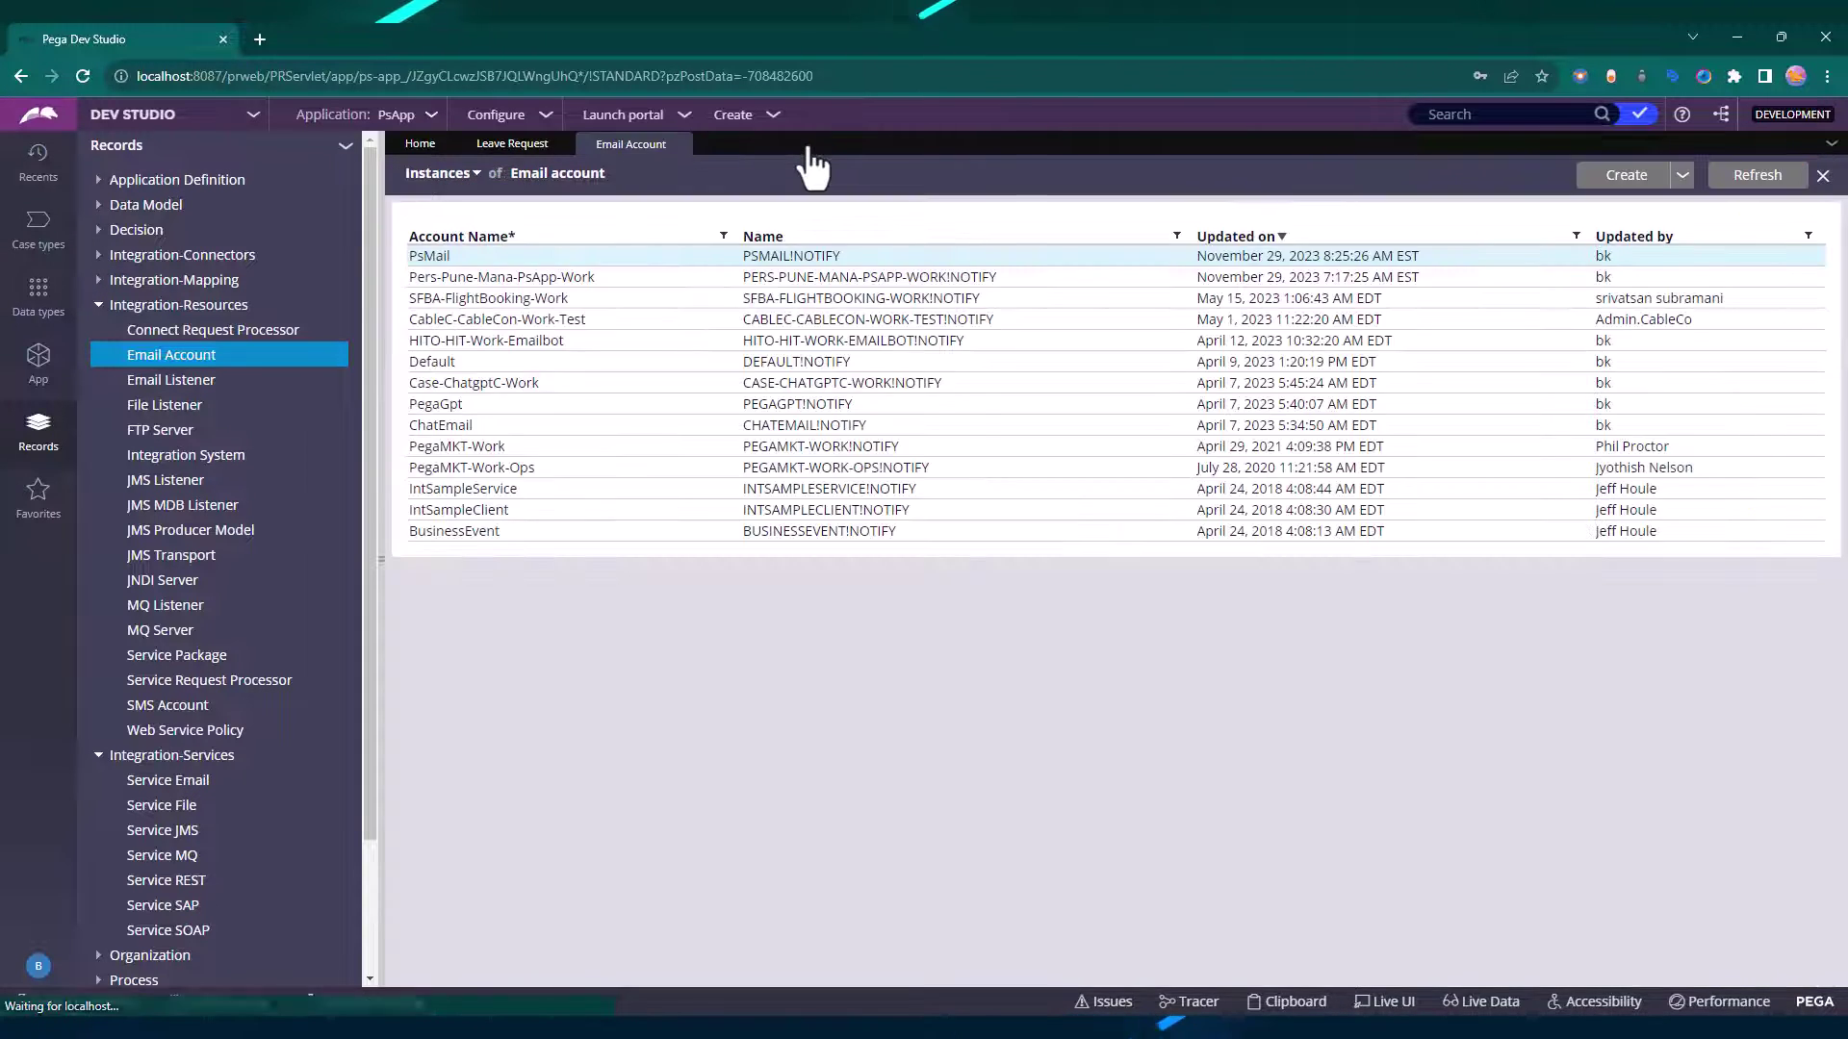
# Create and open a new email account described as LeaveRequestMailListerner.
pyautogui.click(1620, 183)
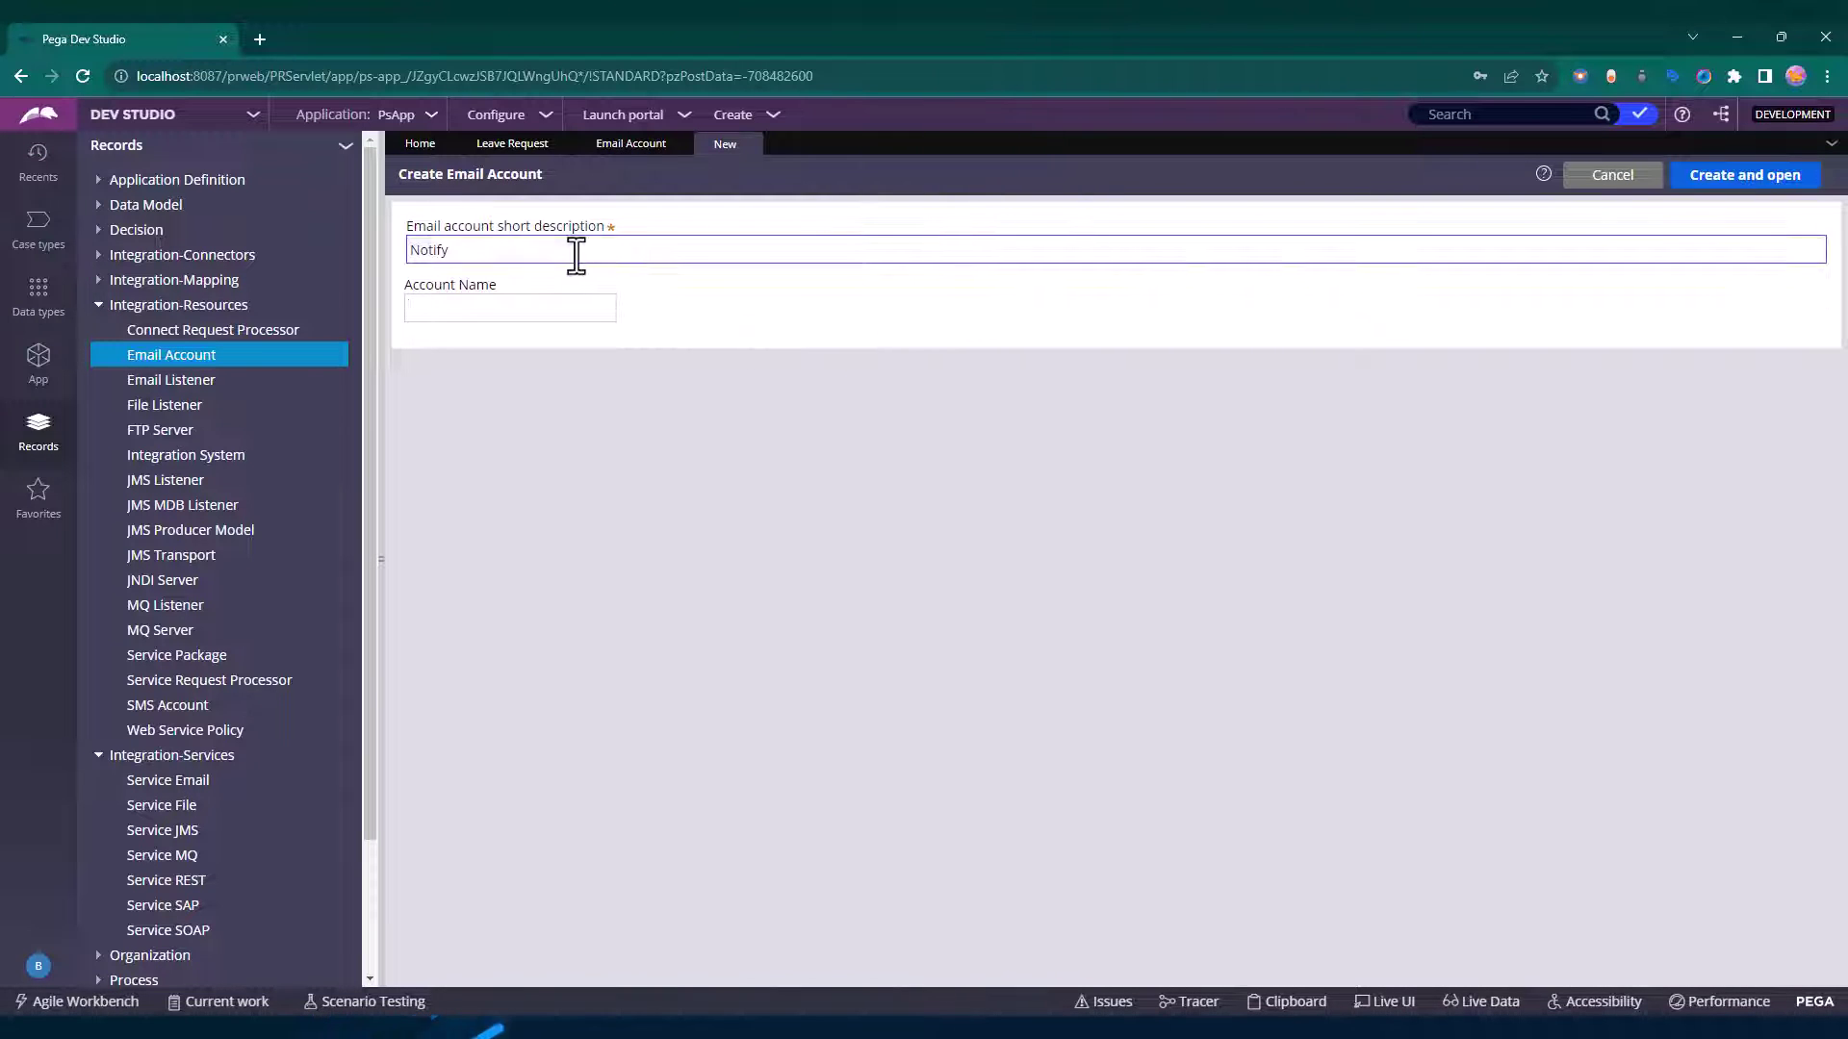
pyautogui.click(574, 252)
pyautogui.hotkey('ctrl', 'a')
pyautogui.write('LeaveRequestMailListerner')
pyautogui.press('Tab')
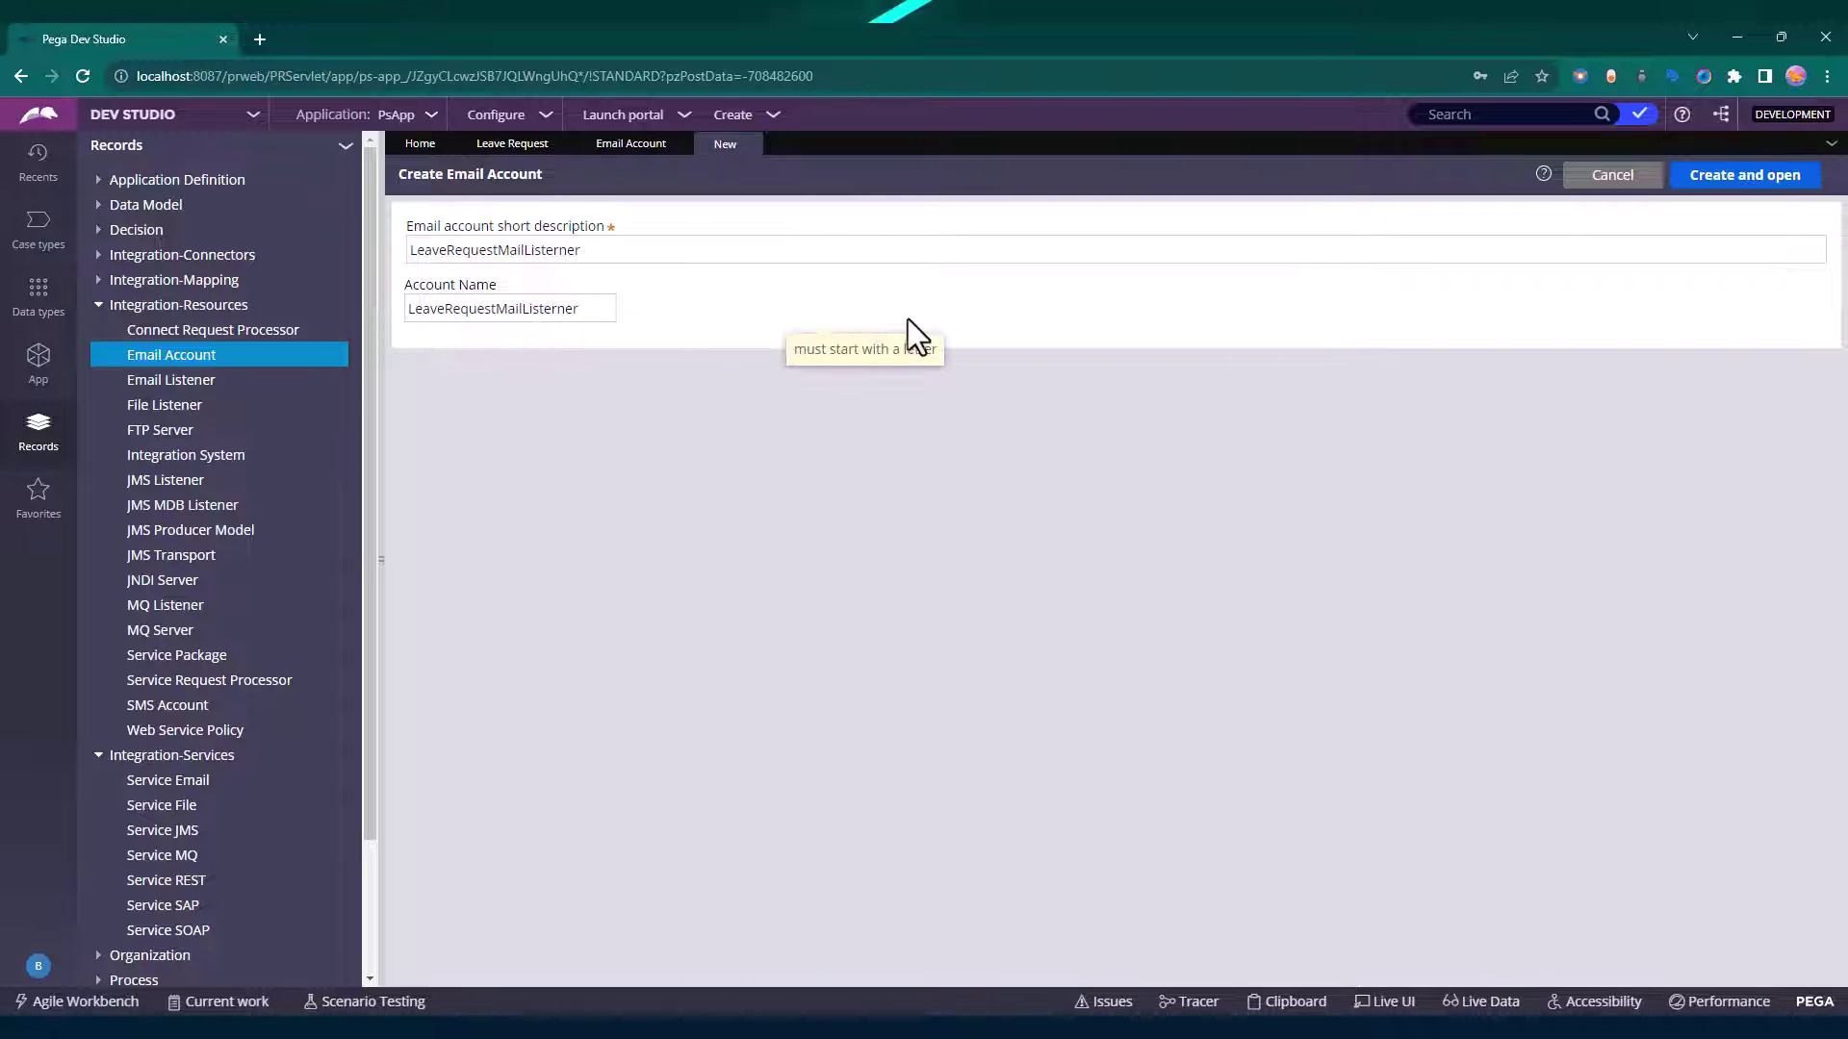
pyautogui.click(1751, 189)
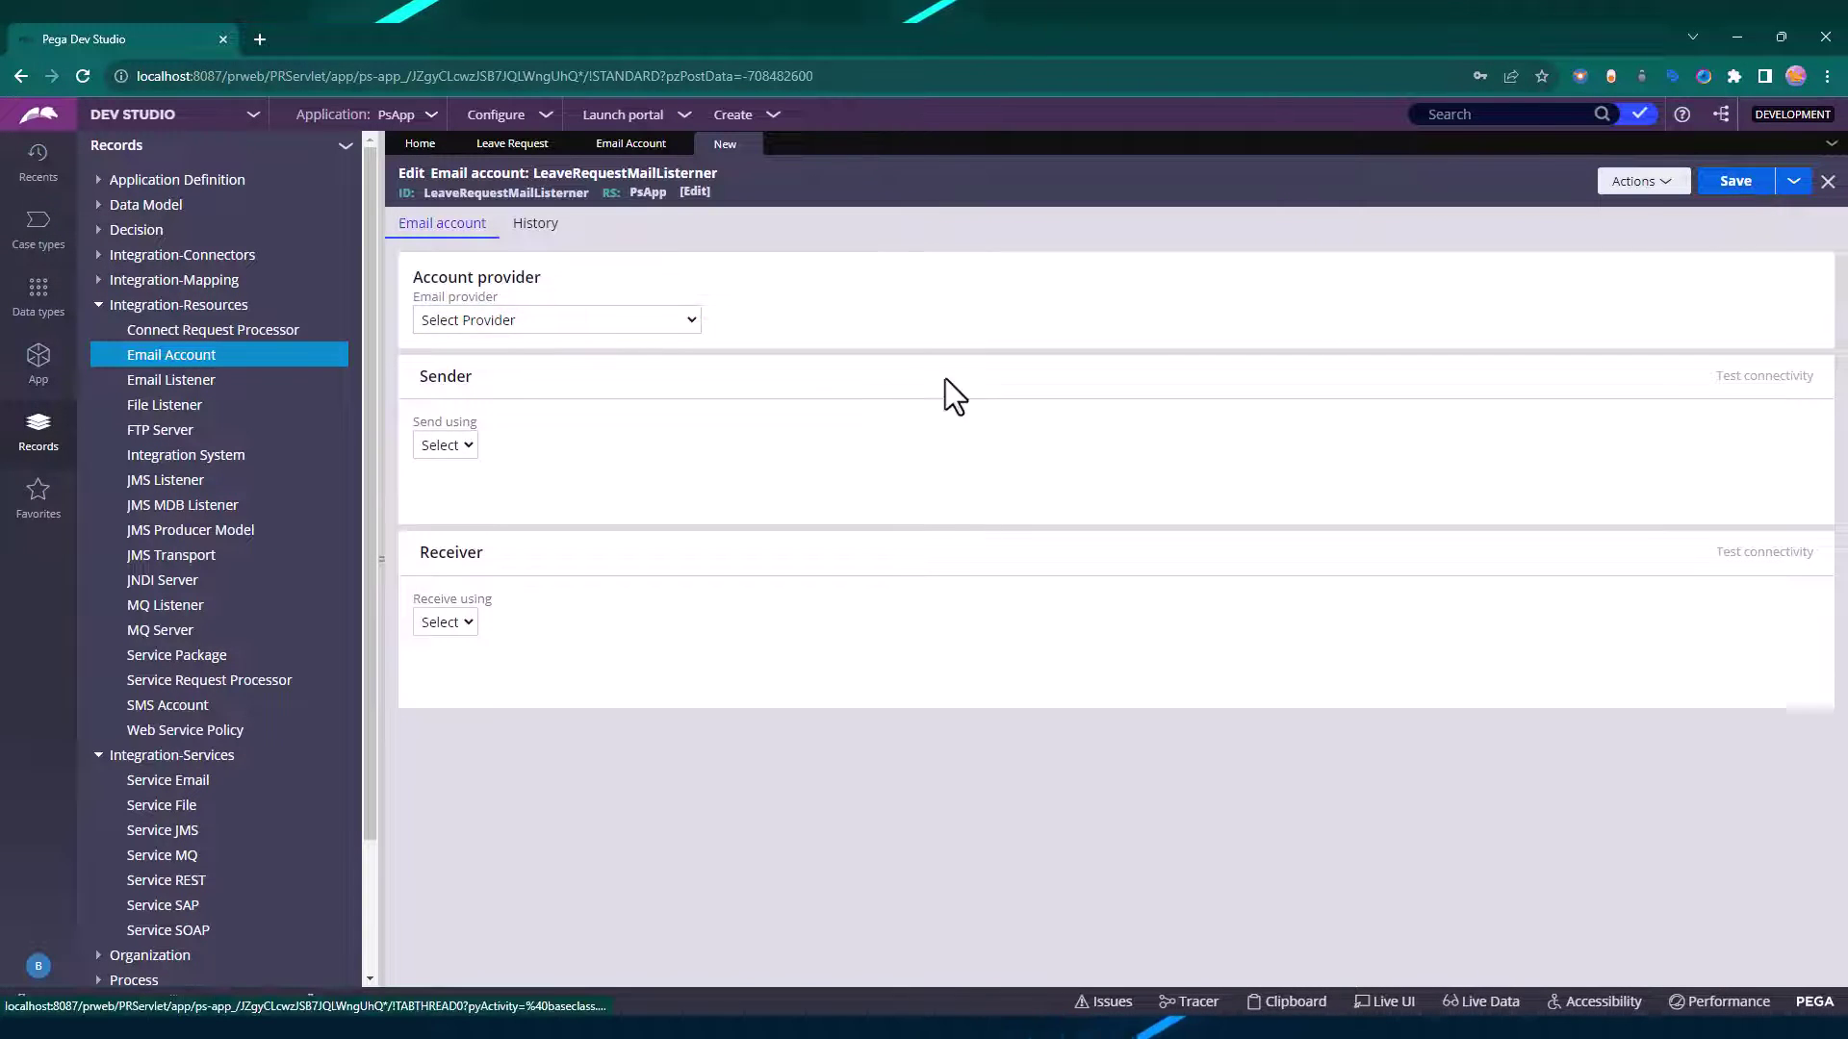
# Set the email provider to Google Gmail and sending to SMTP.
pyautogui.click(602, 322)
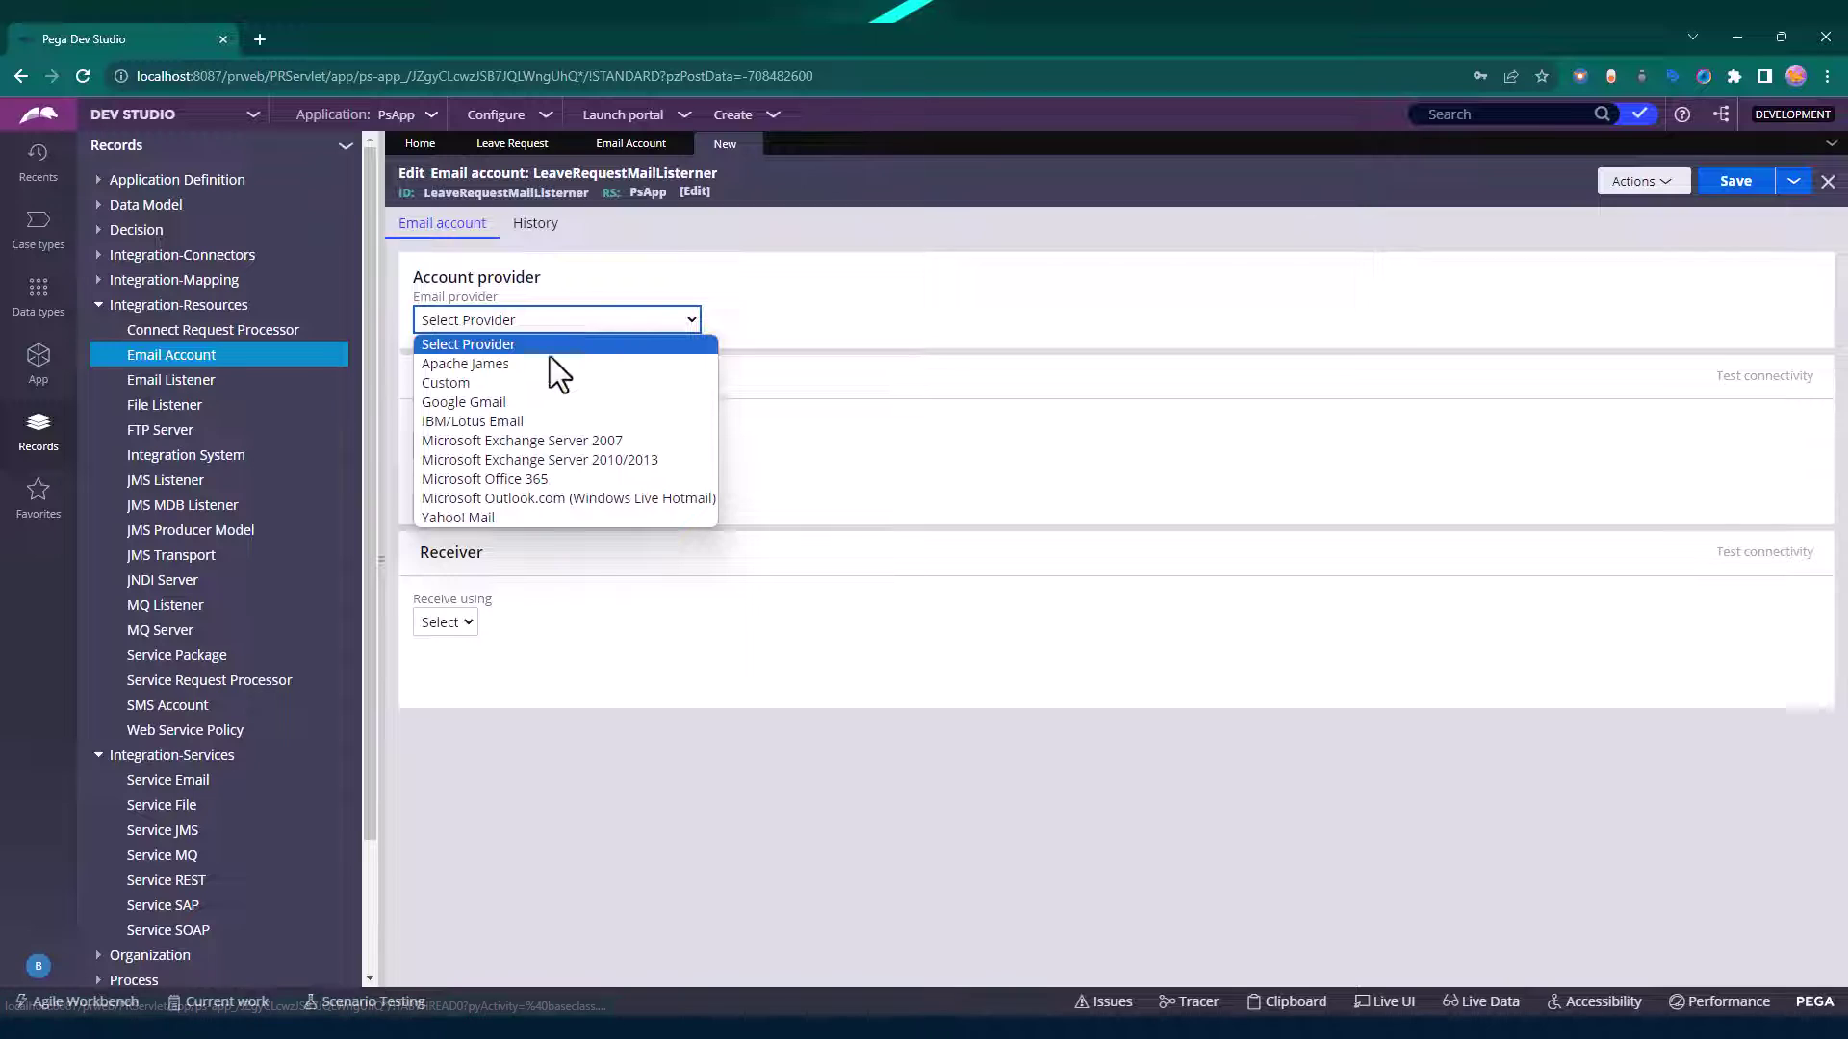
pyautogui.click(519, 401)
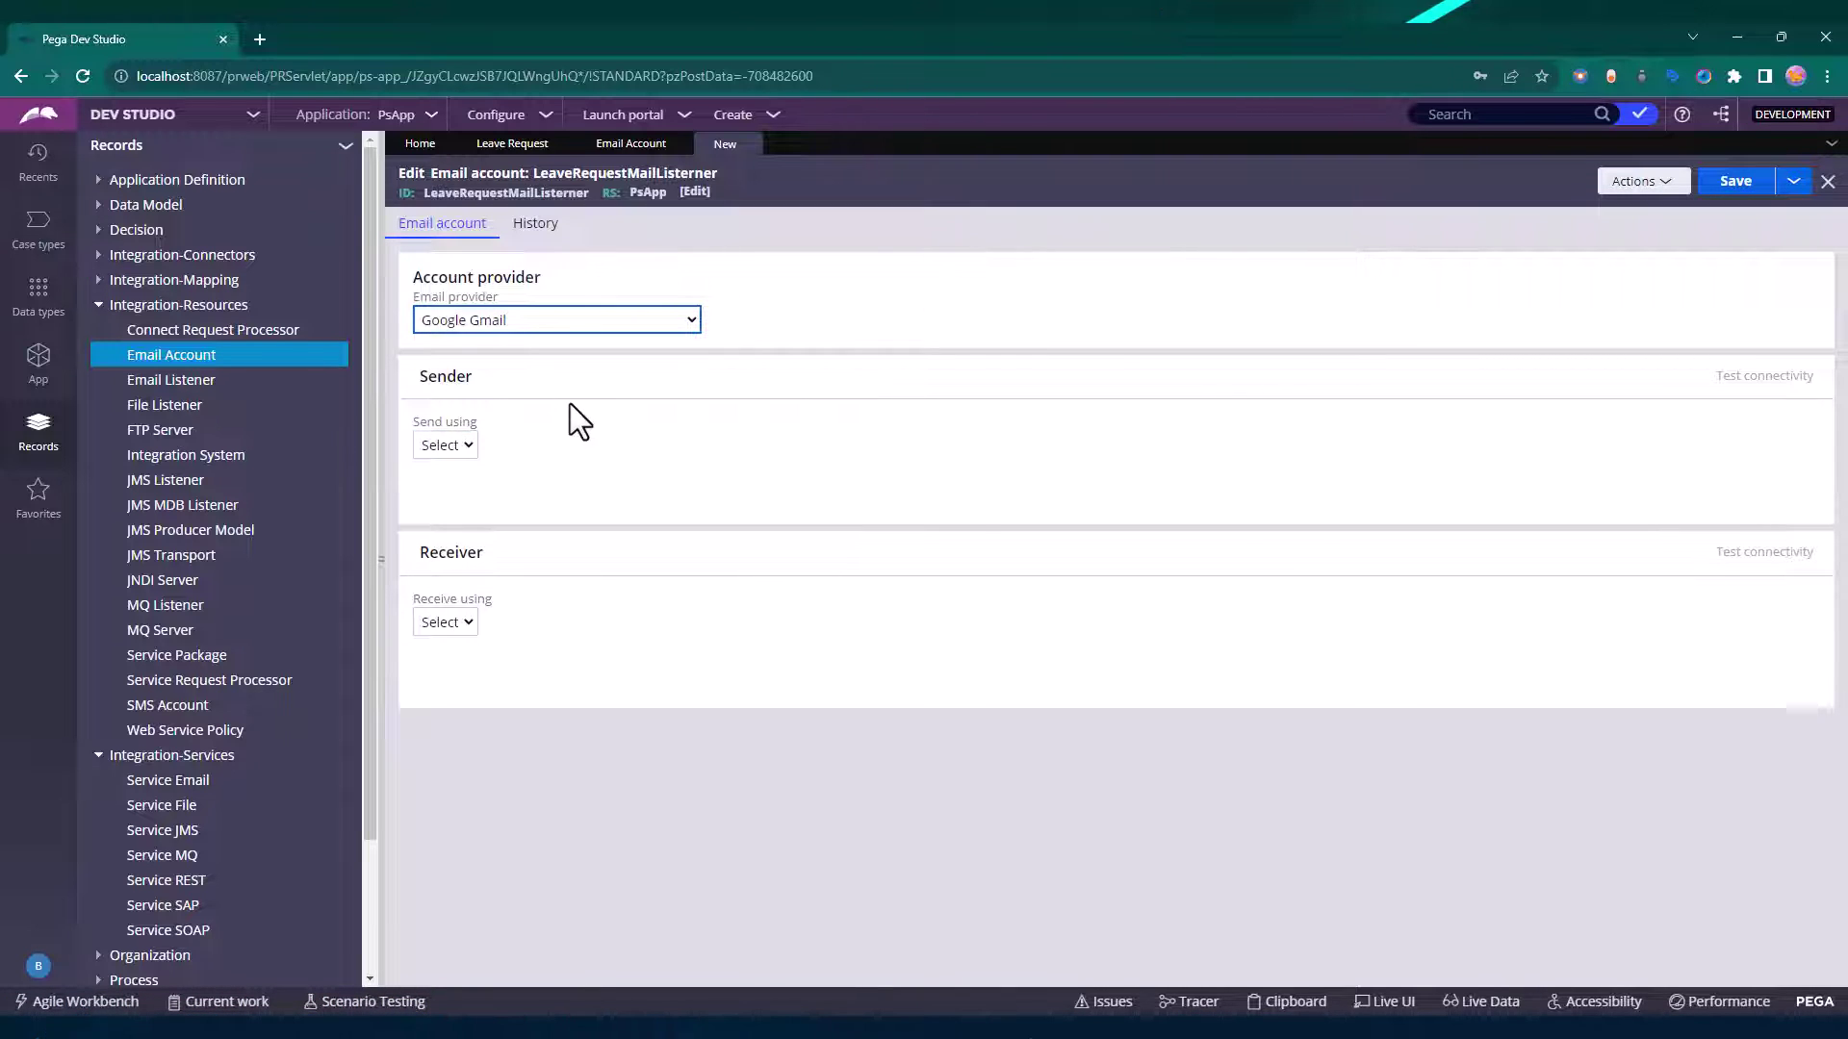
pyautogui.click(466, 450)
pyautogui.click(447, 487)
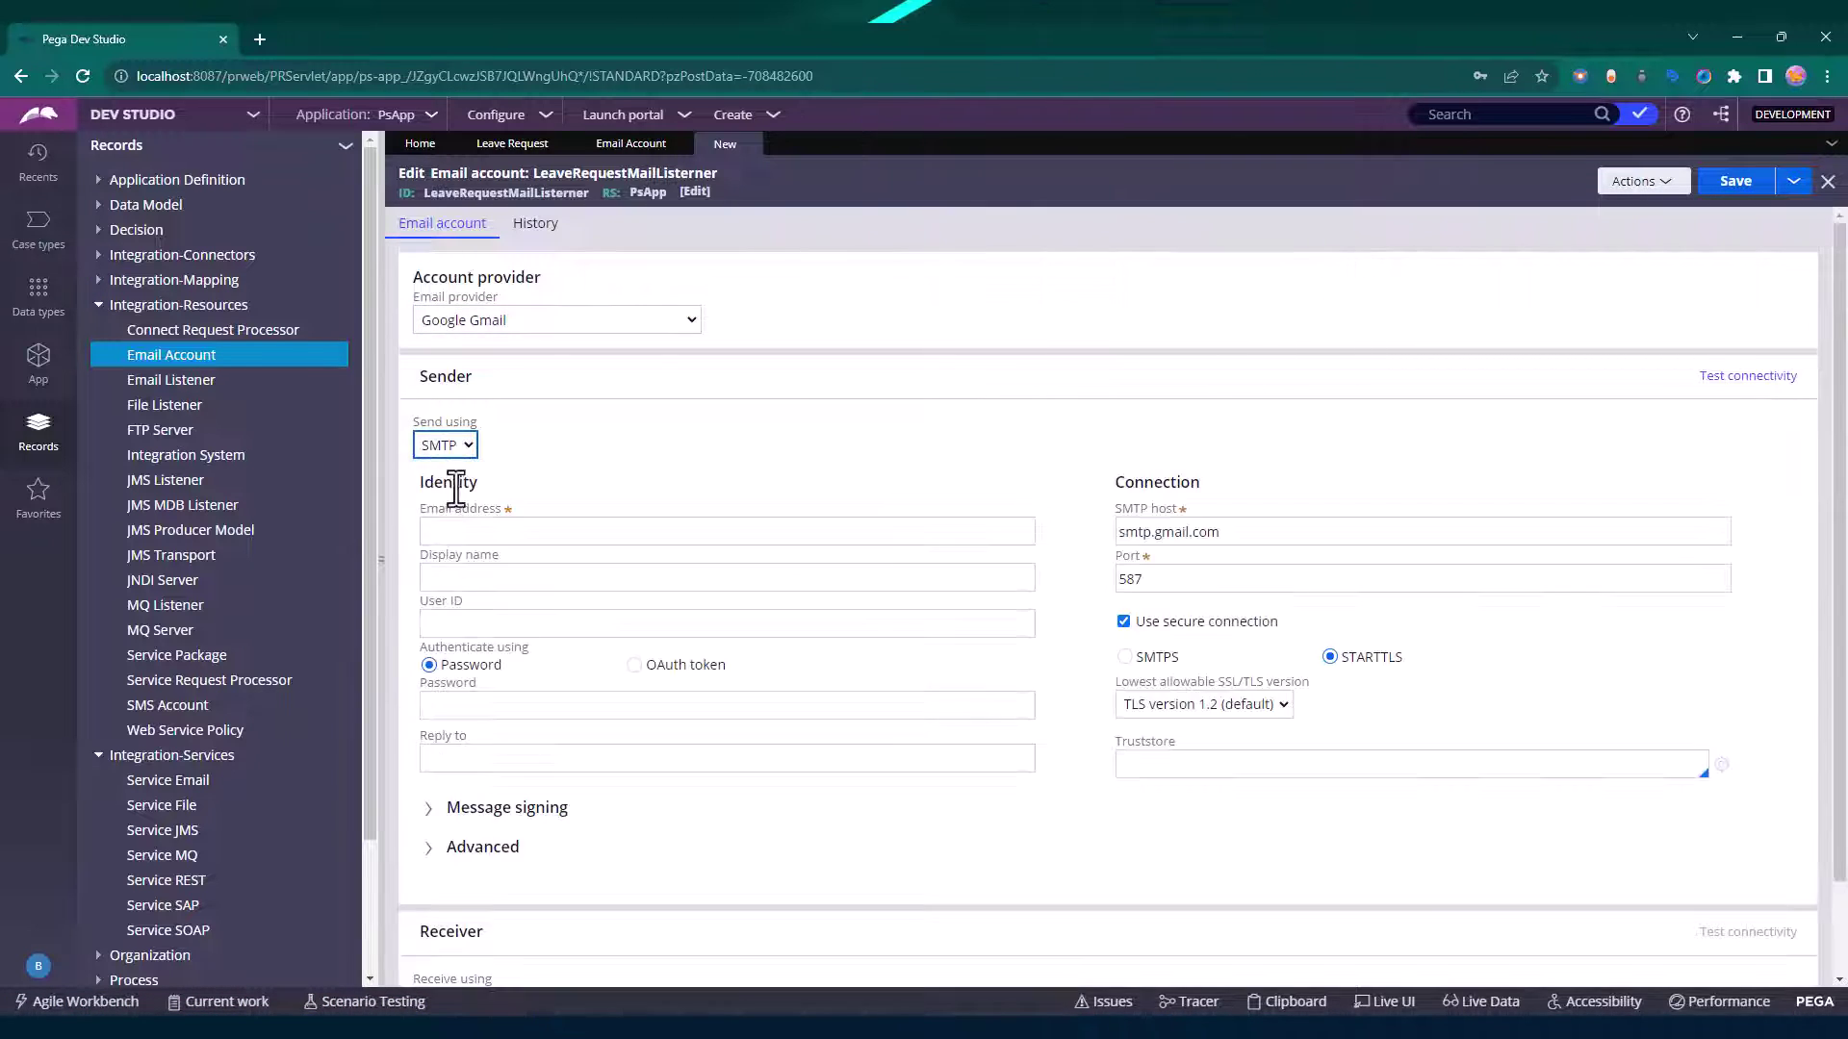
pyautogui.click(510, 528)
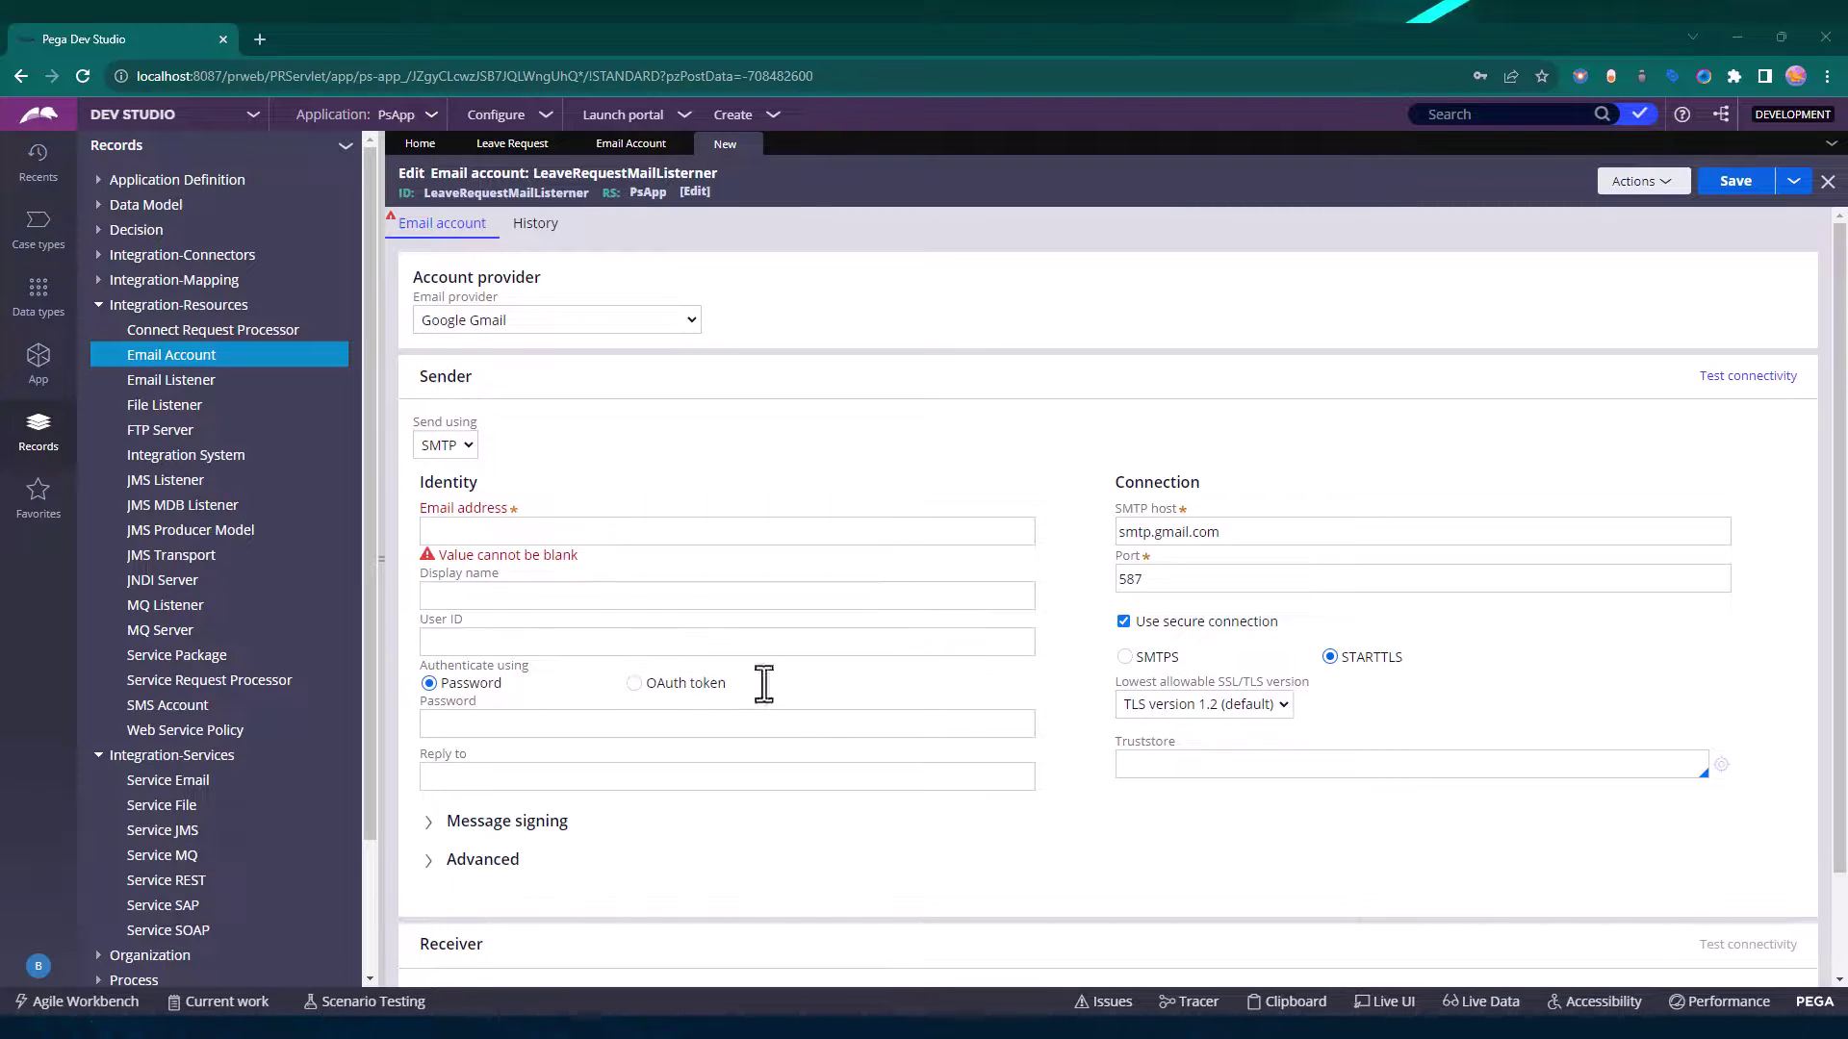
# Paste the Gmail address into the Email, Display name and User ID fields.
pyautogui.click(534, 532)
pyautogui.hotkey('ctrl', 'v')
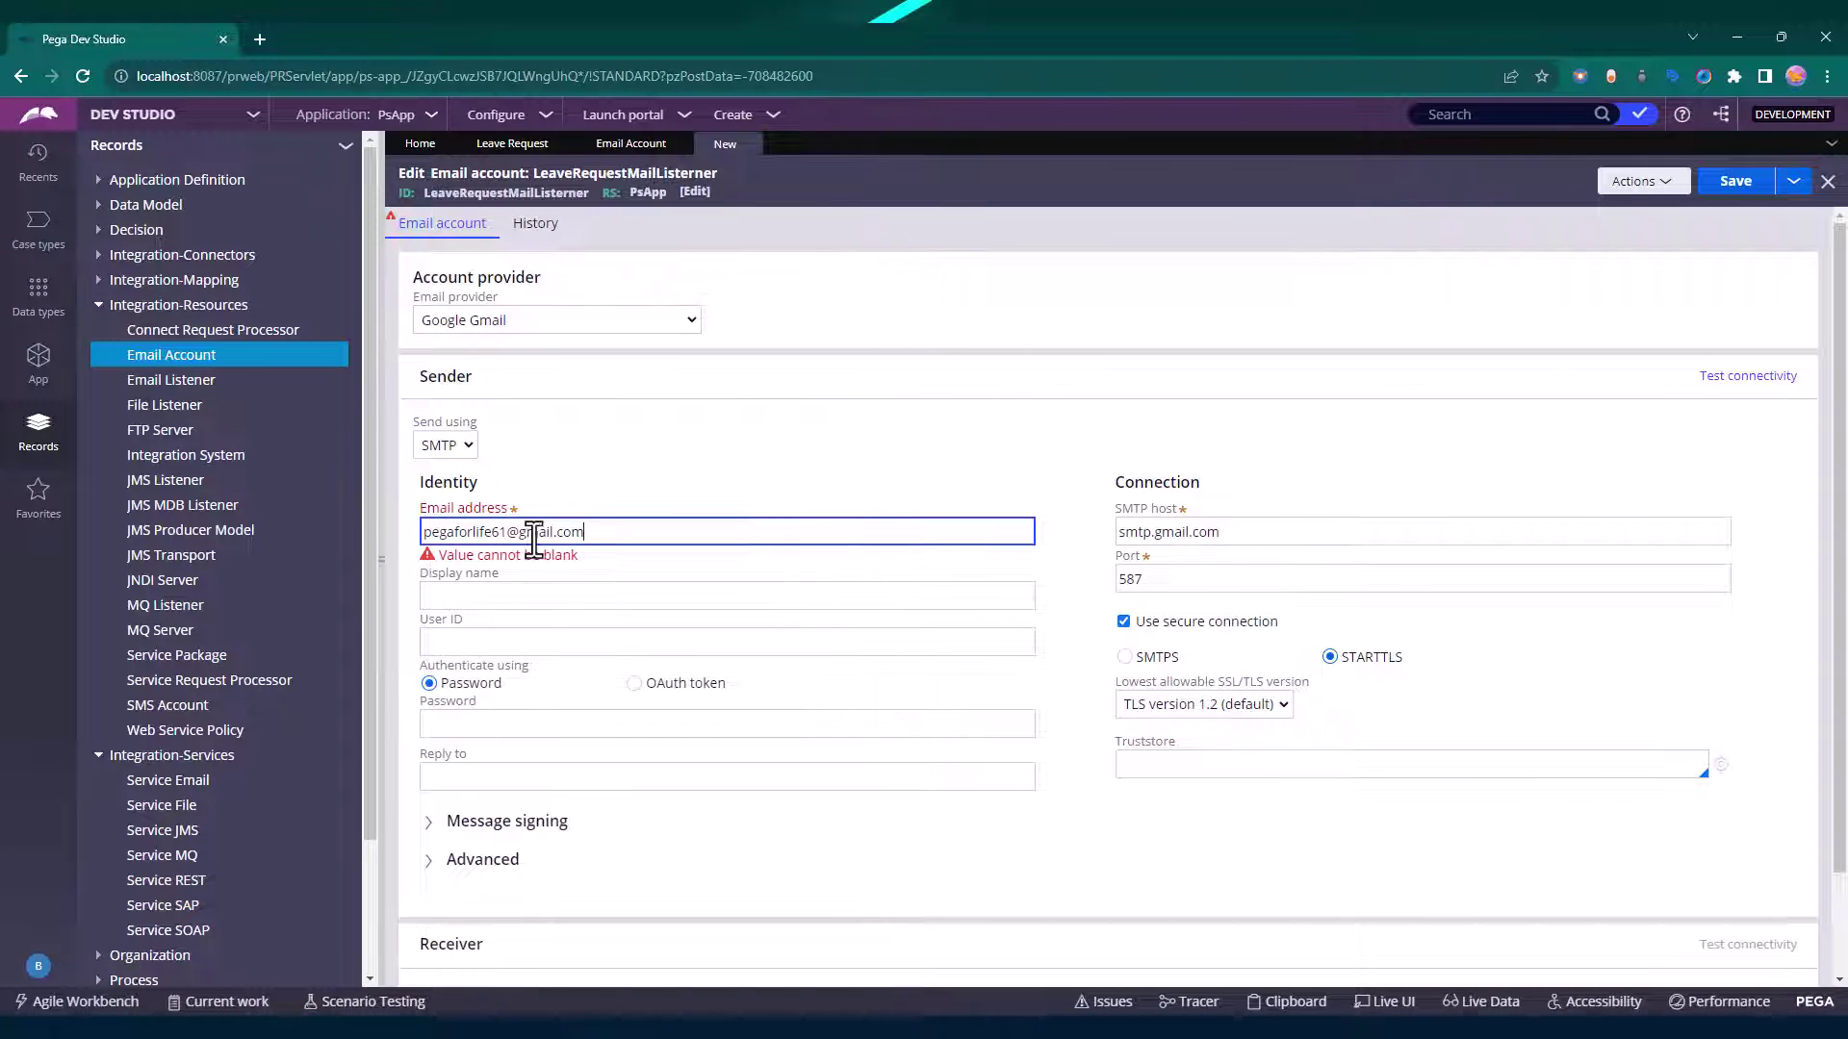
pyautogui.click(530, 598)
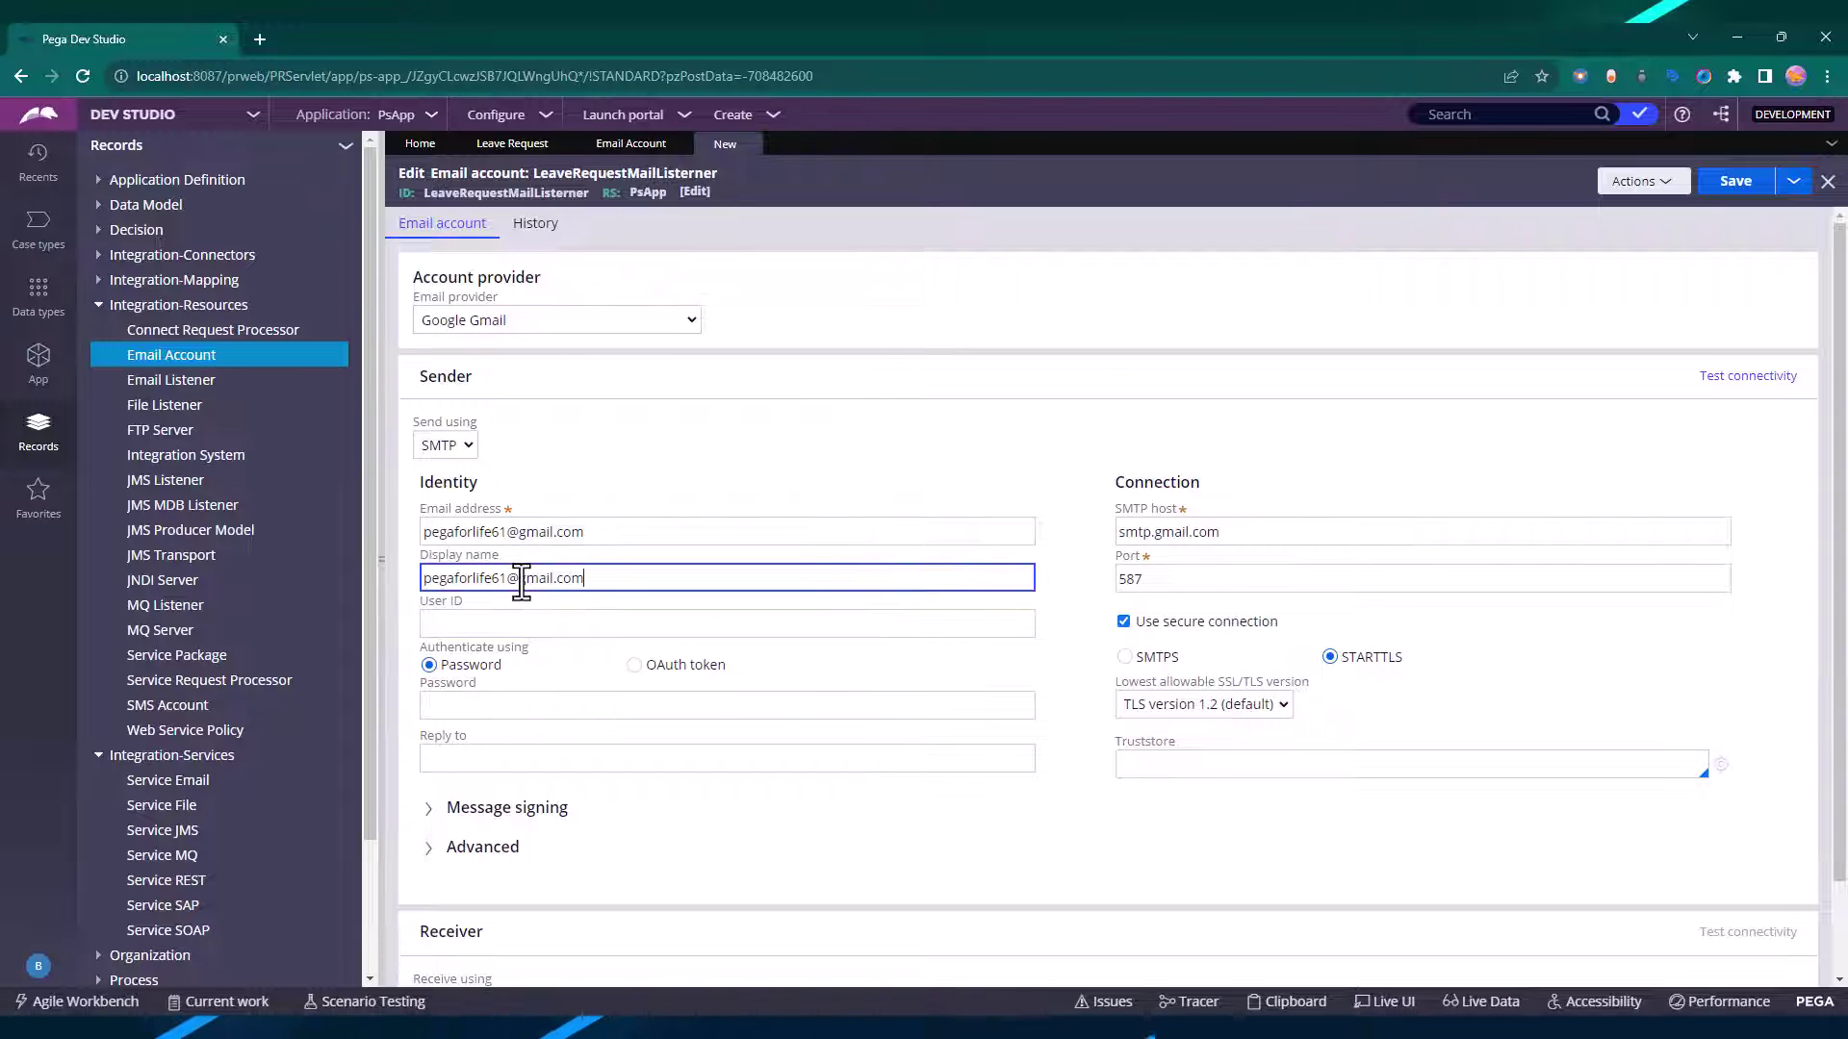
pyautogui.click(515, 623)
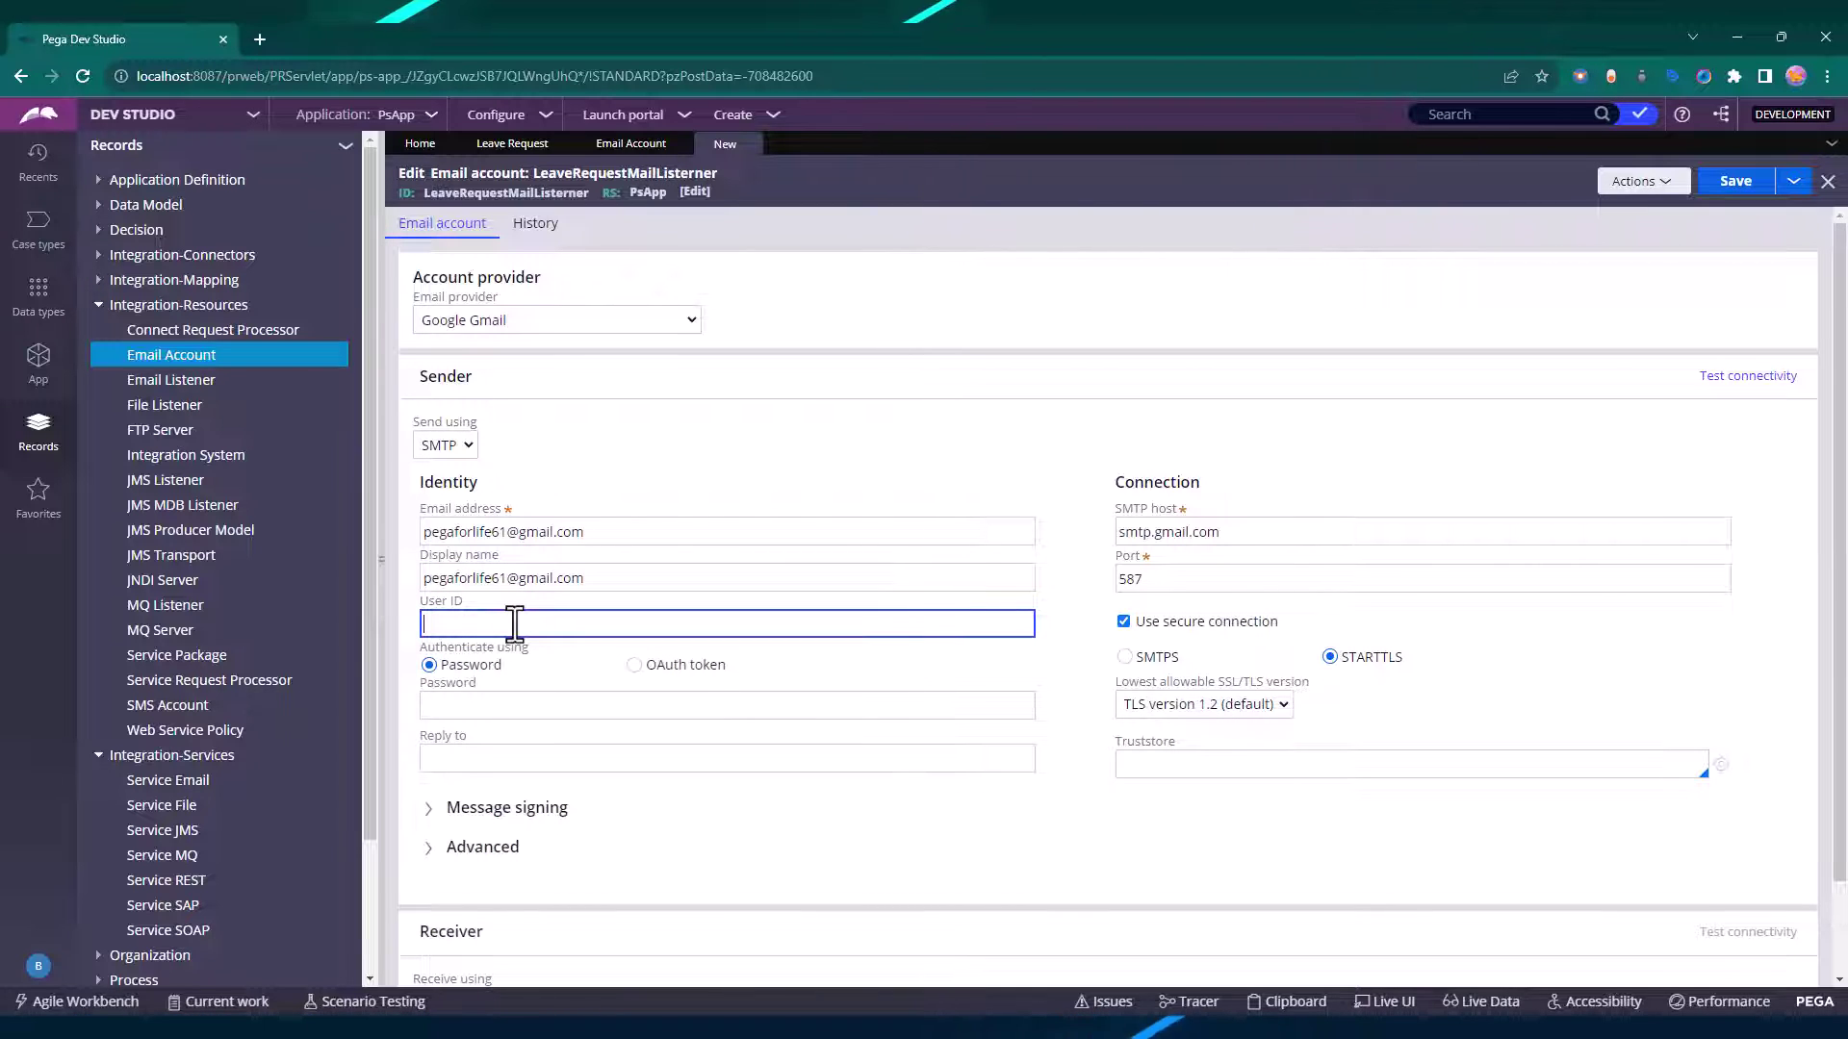
pyautogui.hotkey('ctrl', 'v')
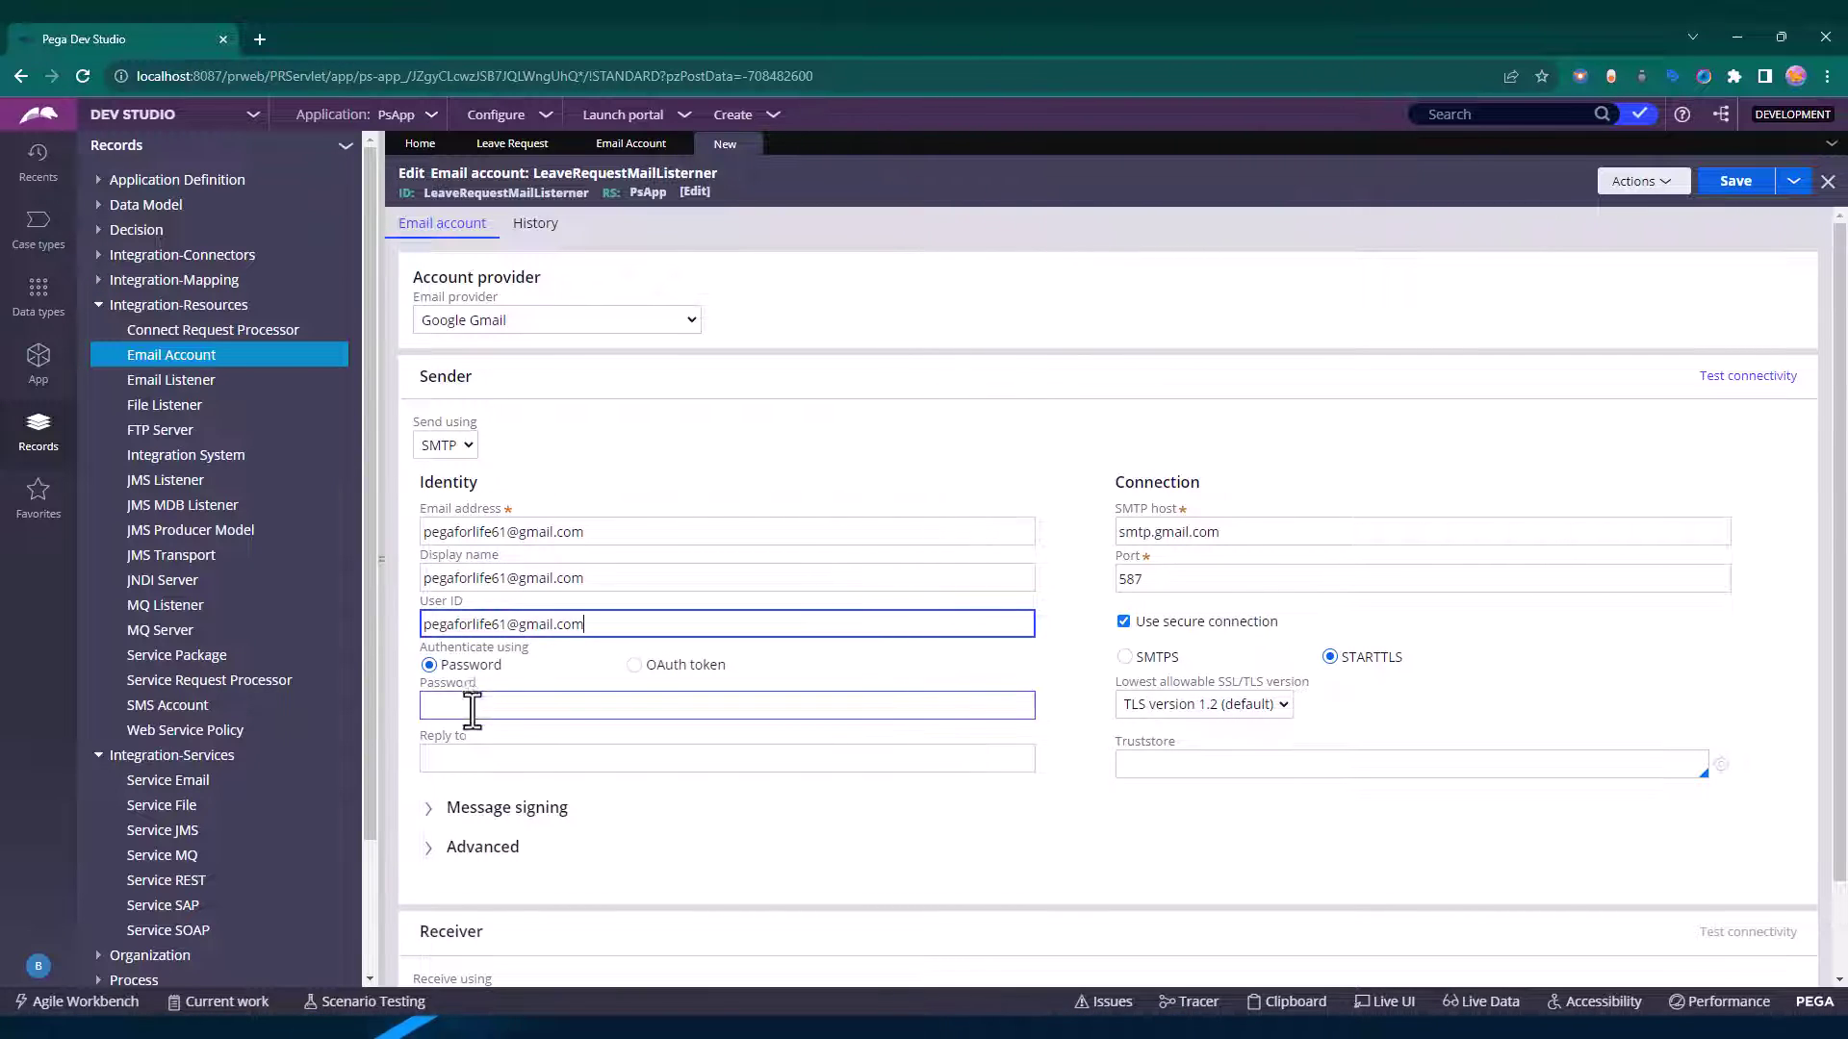
pyautogui.hotkey('alt', 'Tab')
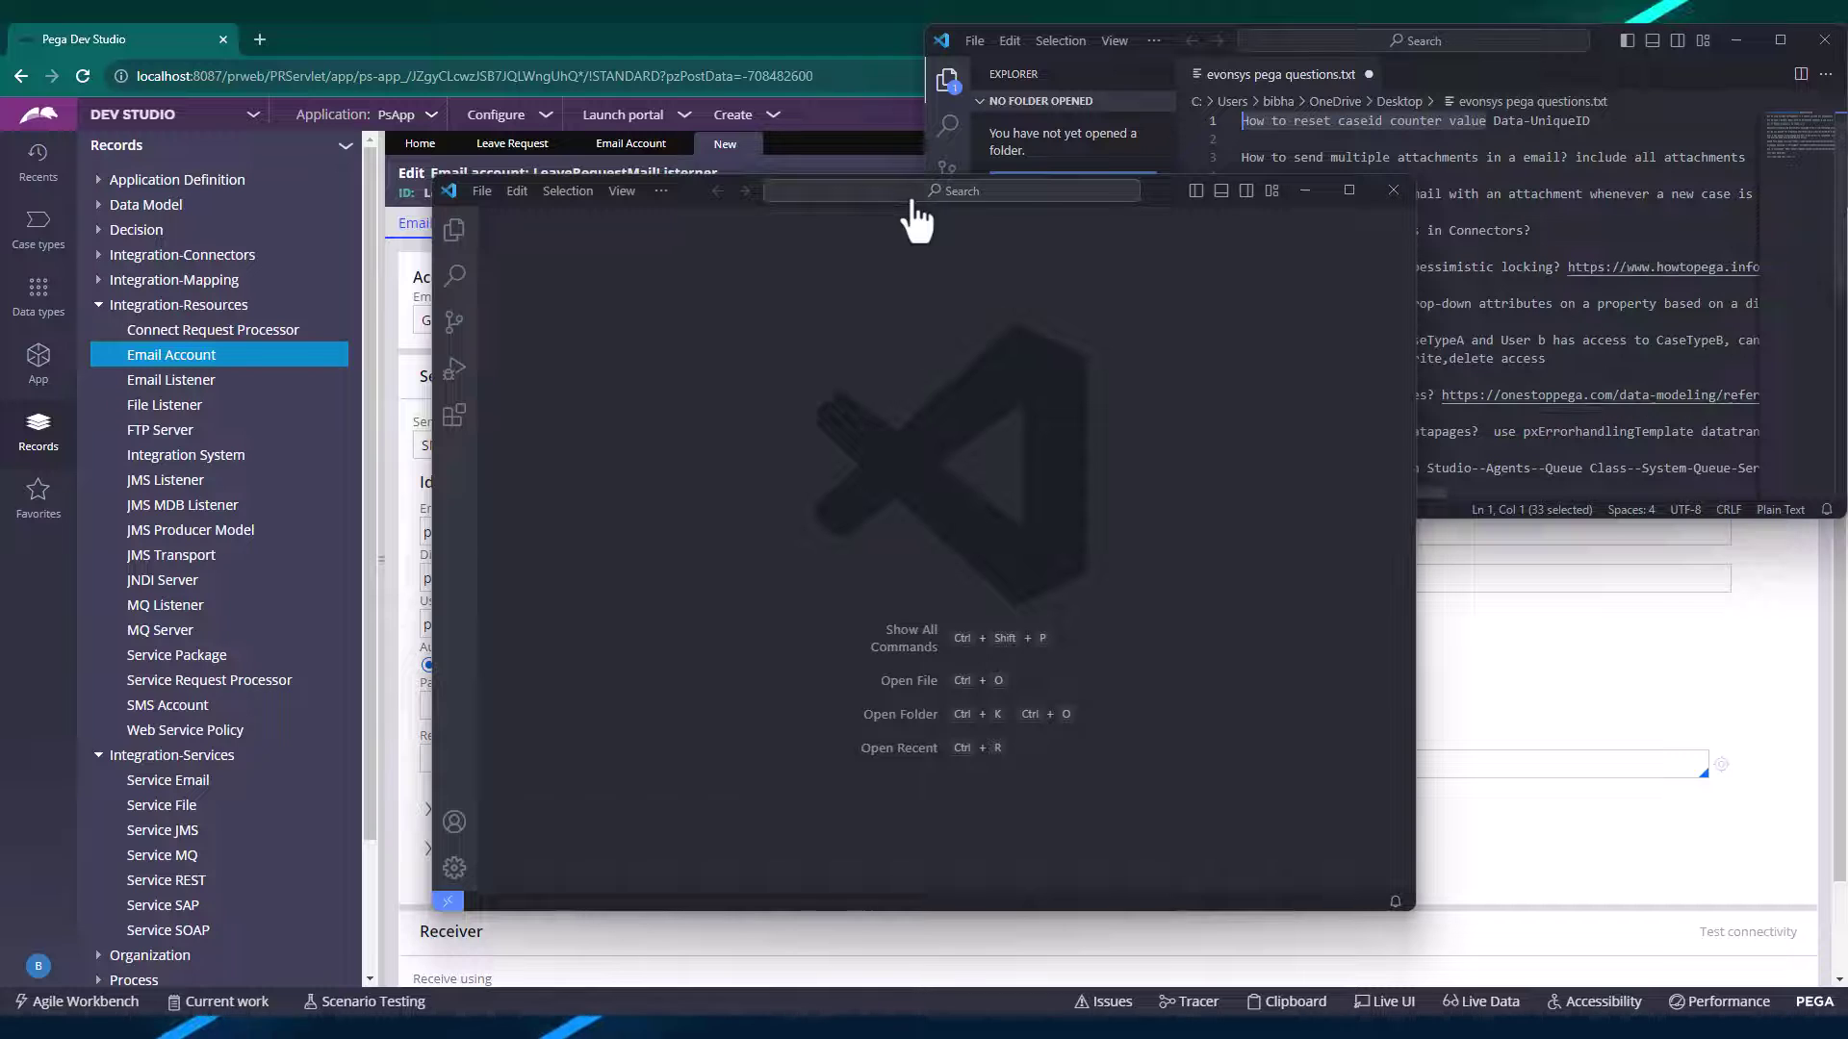
# Copy the saved Gmail app password key from line 24 of the VS Code notes file.
pyautogui.click(1384, 188)
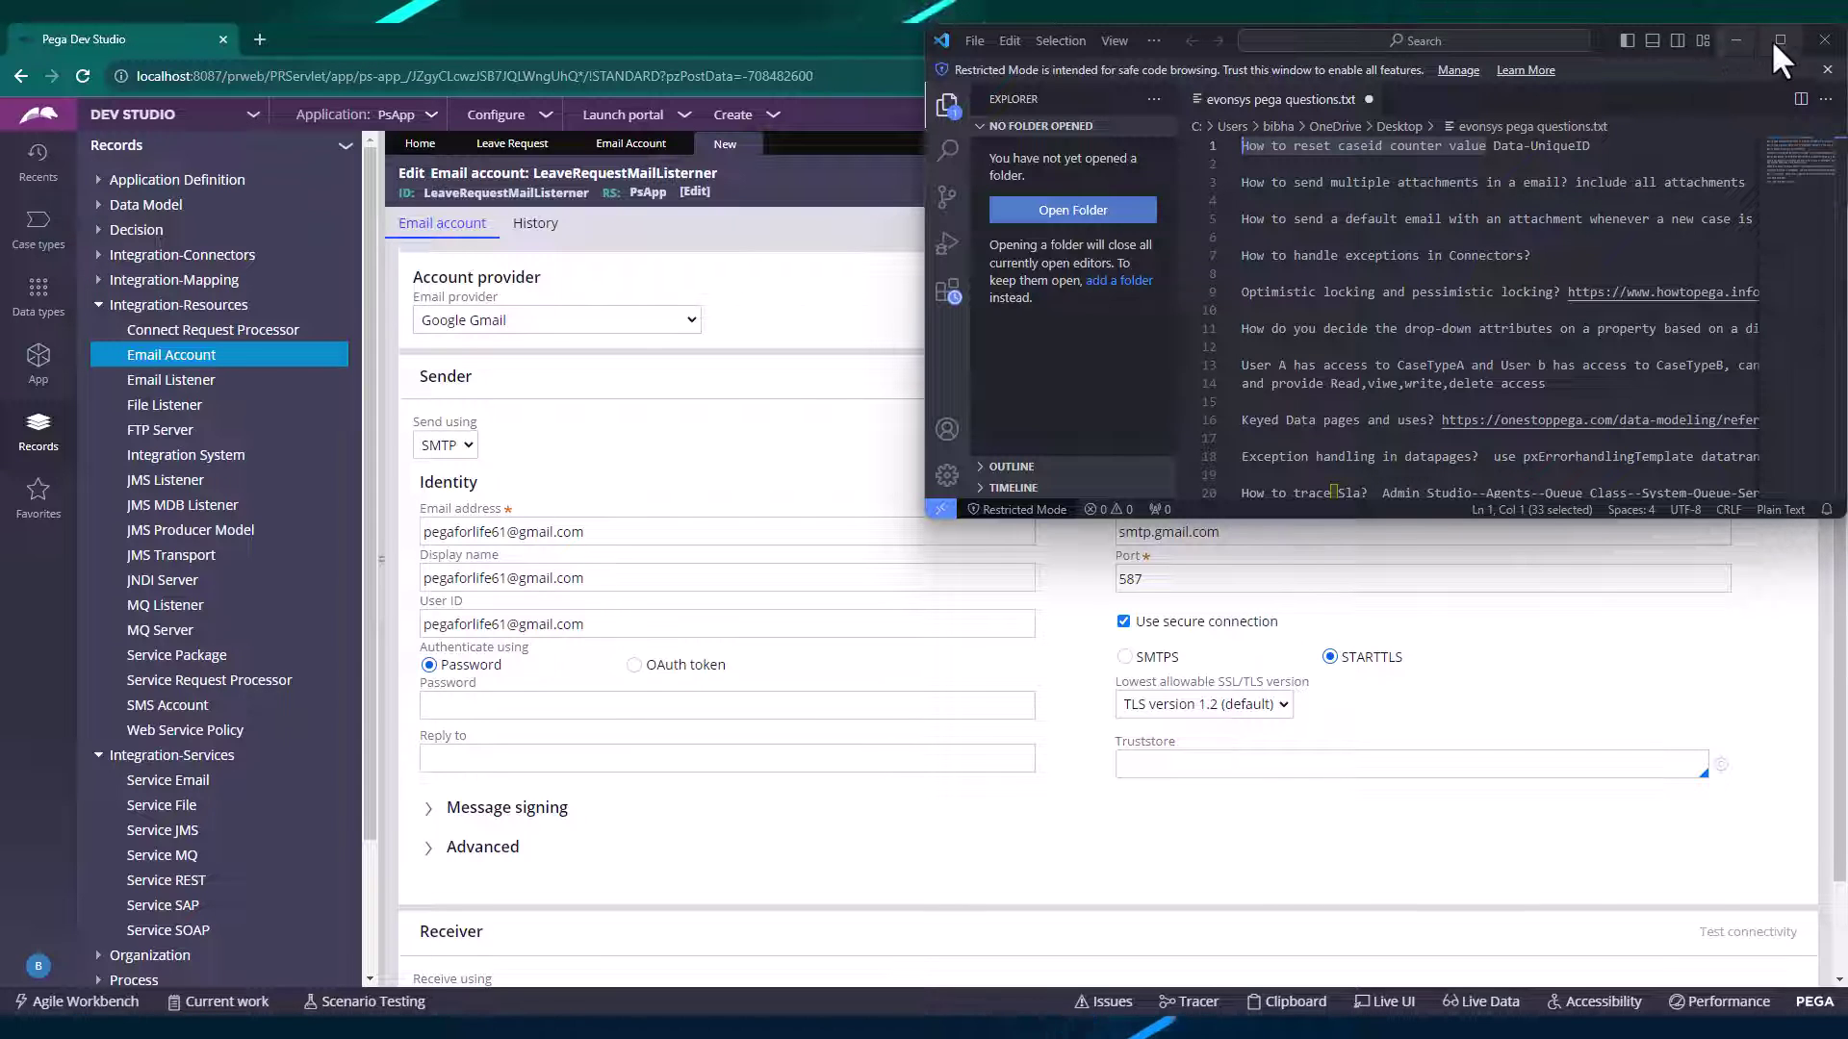
pyautogui.scroll(-5, 1539, 404)
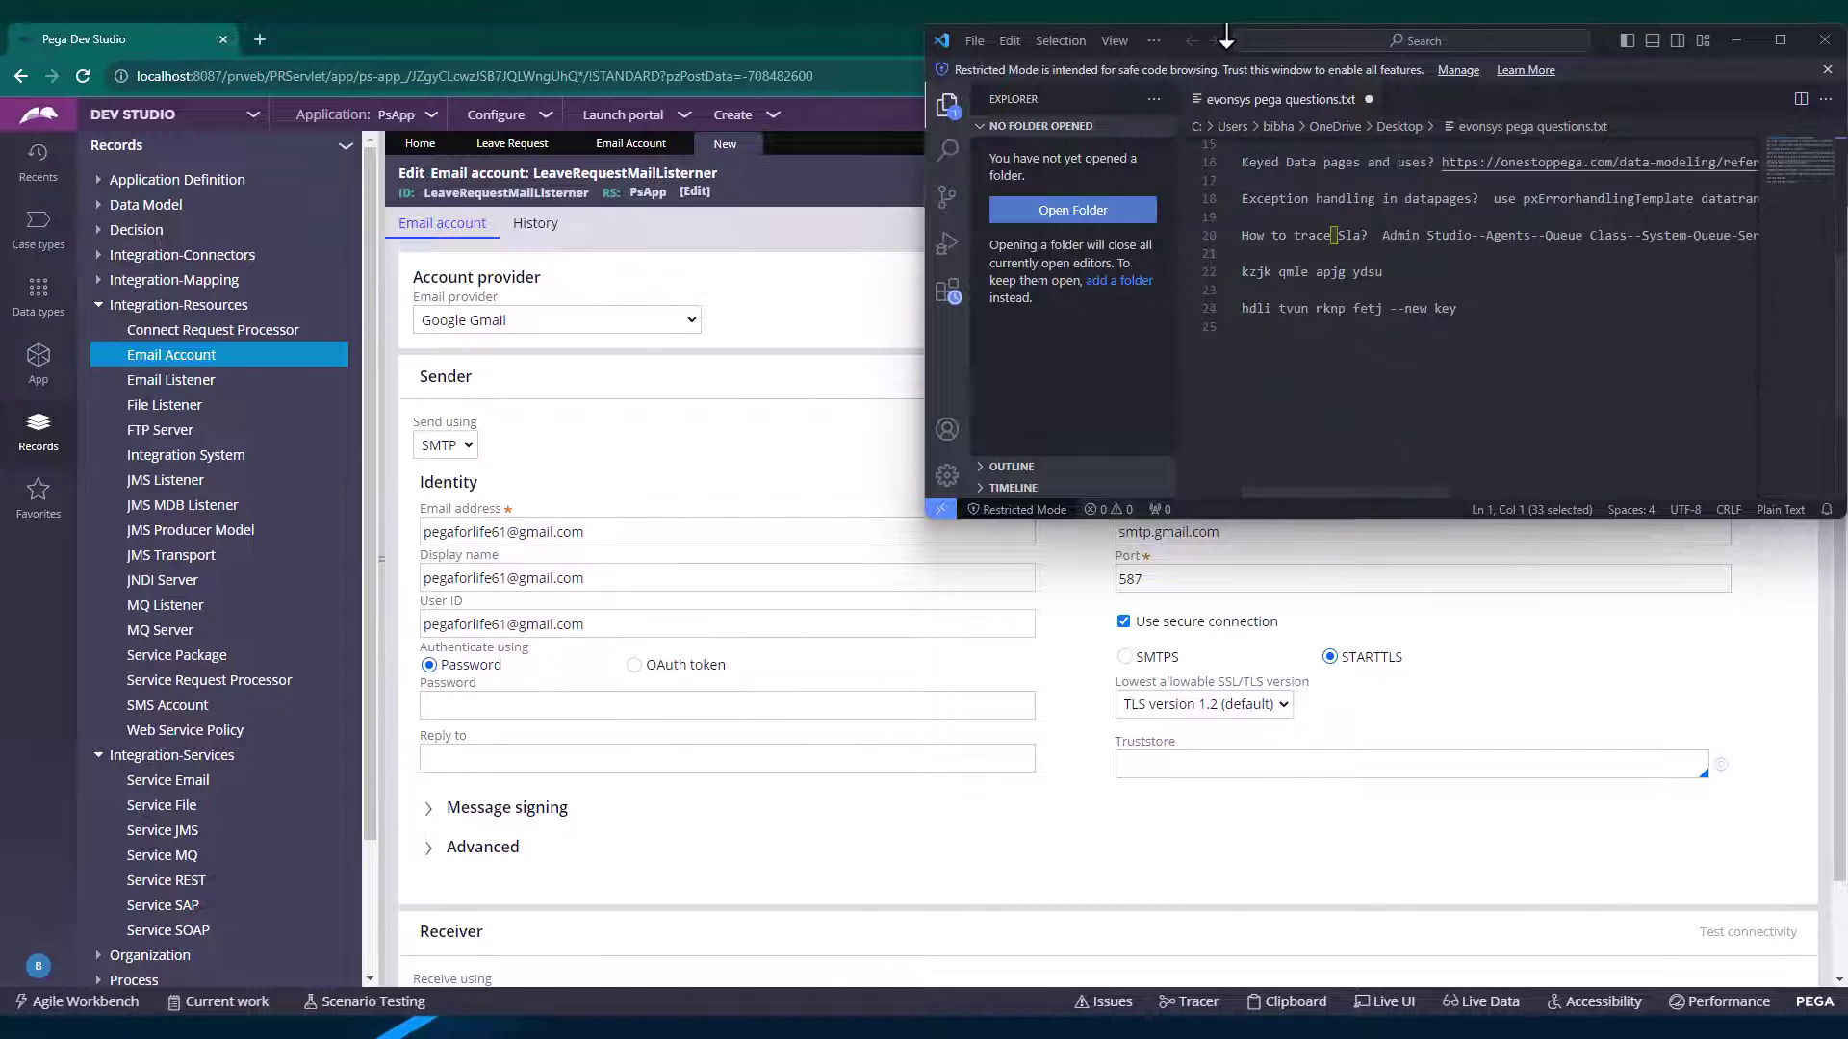
pyautogui.scroll(4, 1704, 144)
pyautogui.scroll(-7, 1460, 433)
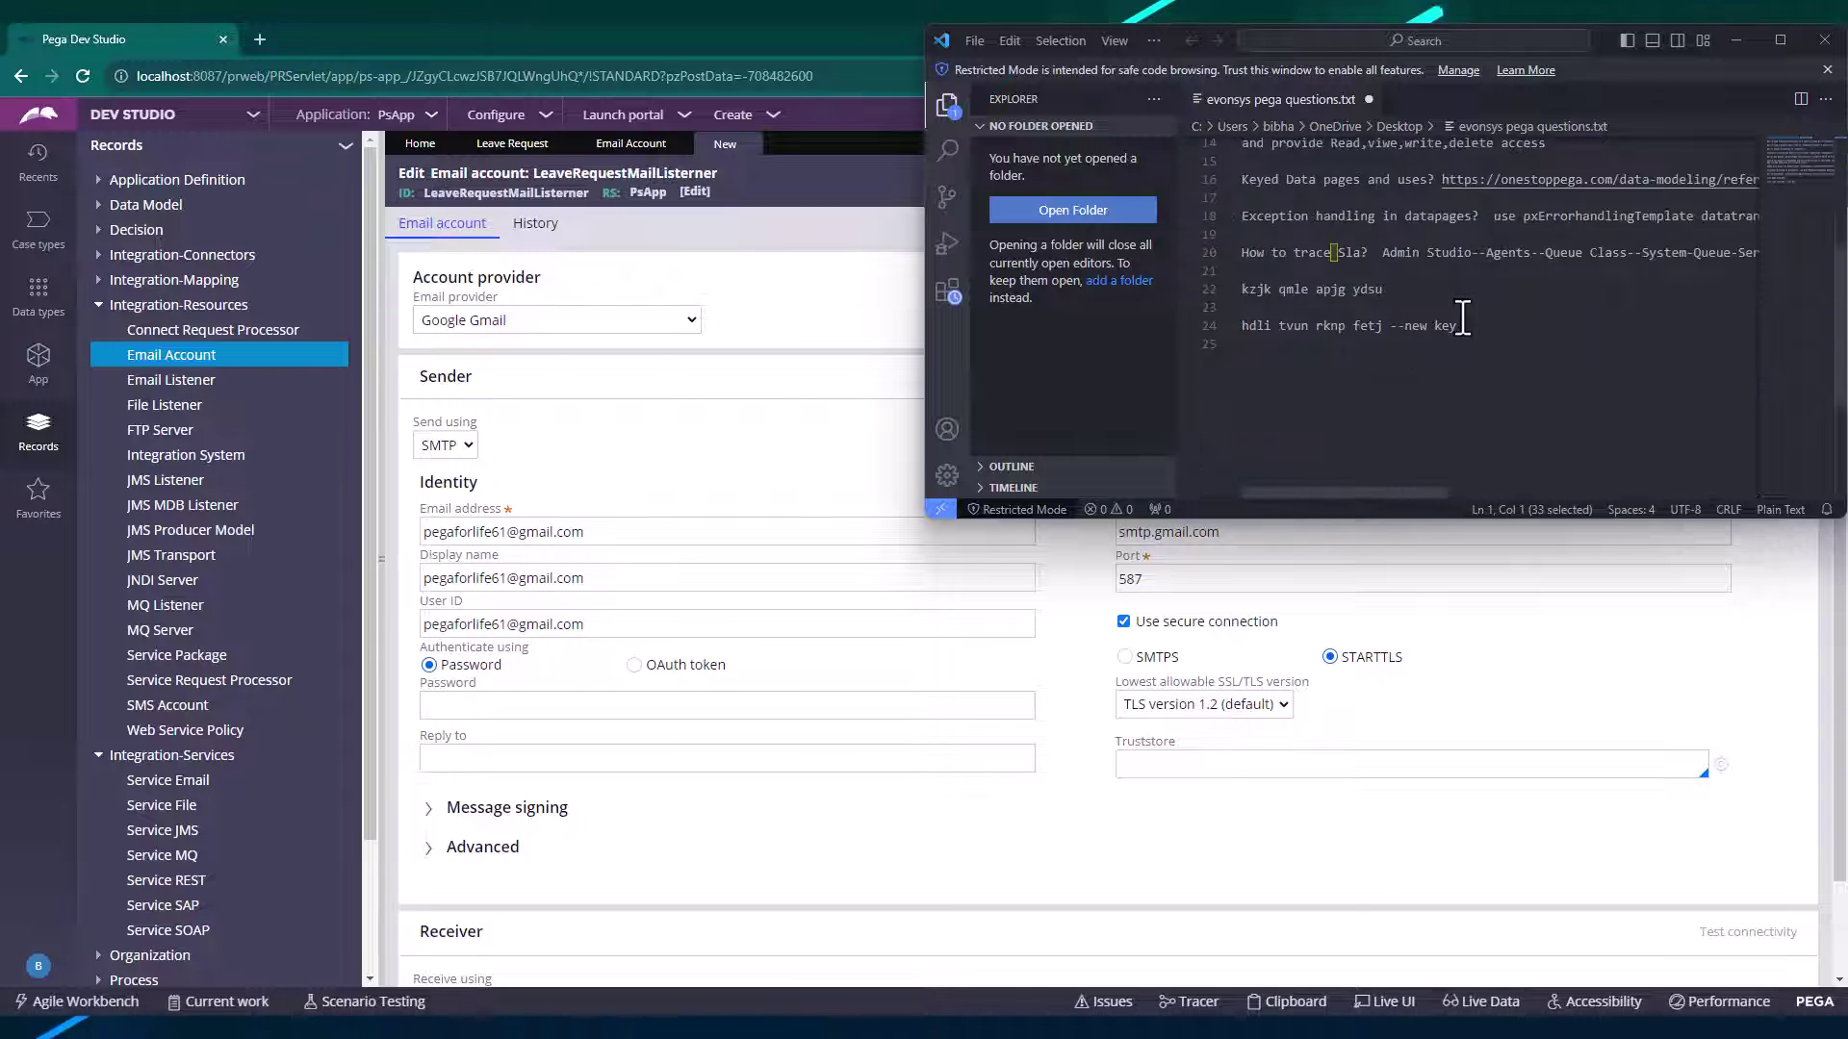
pyautogui.scroll(2, 1460, 317)
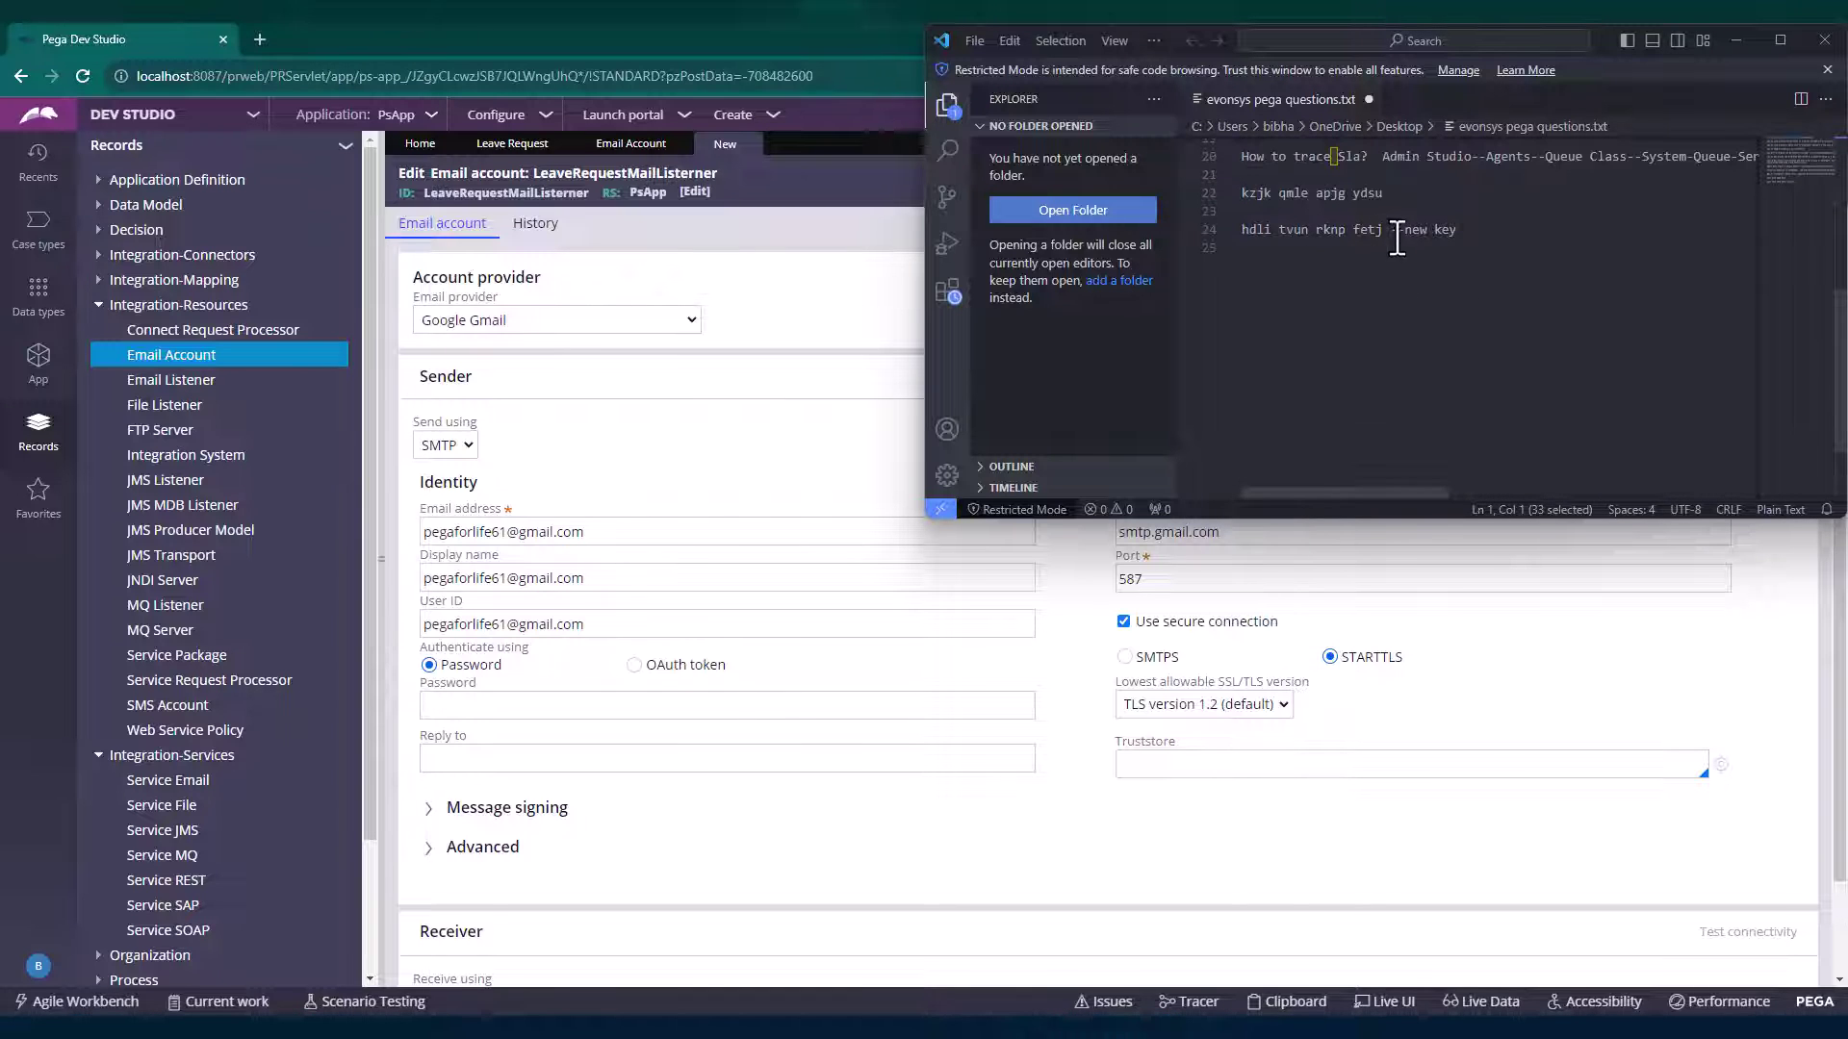
pyautogui.moveTo(1392, 235); pyautogui.dragTo(1234, 232)
pyautogui.rightClick(1294, 240)
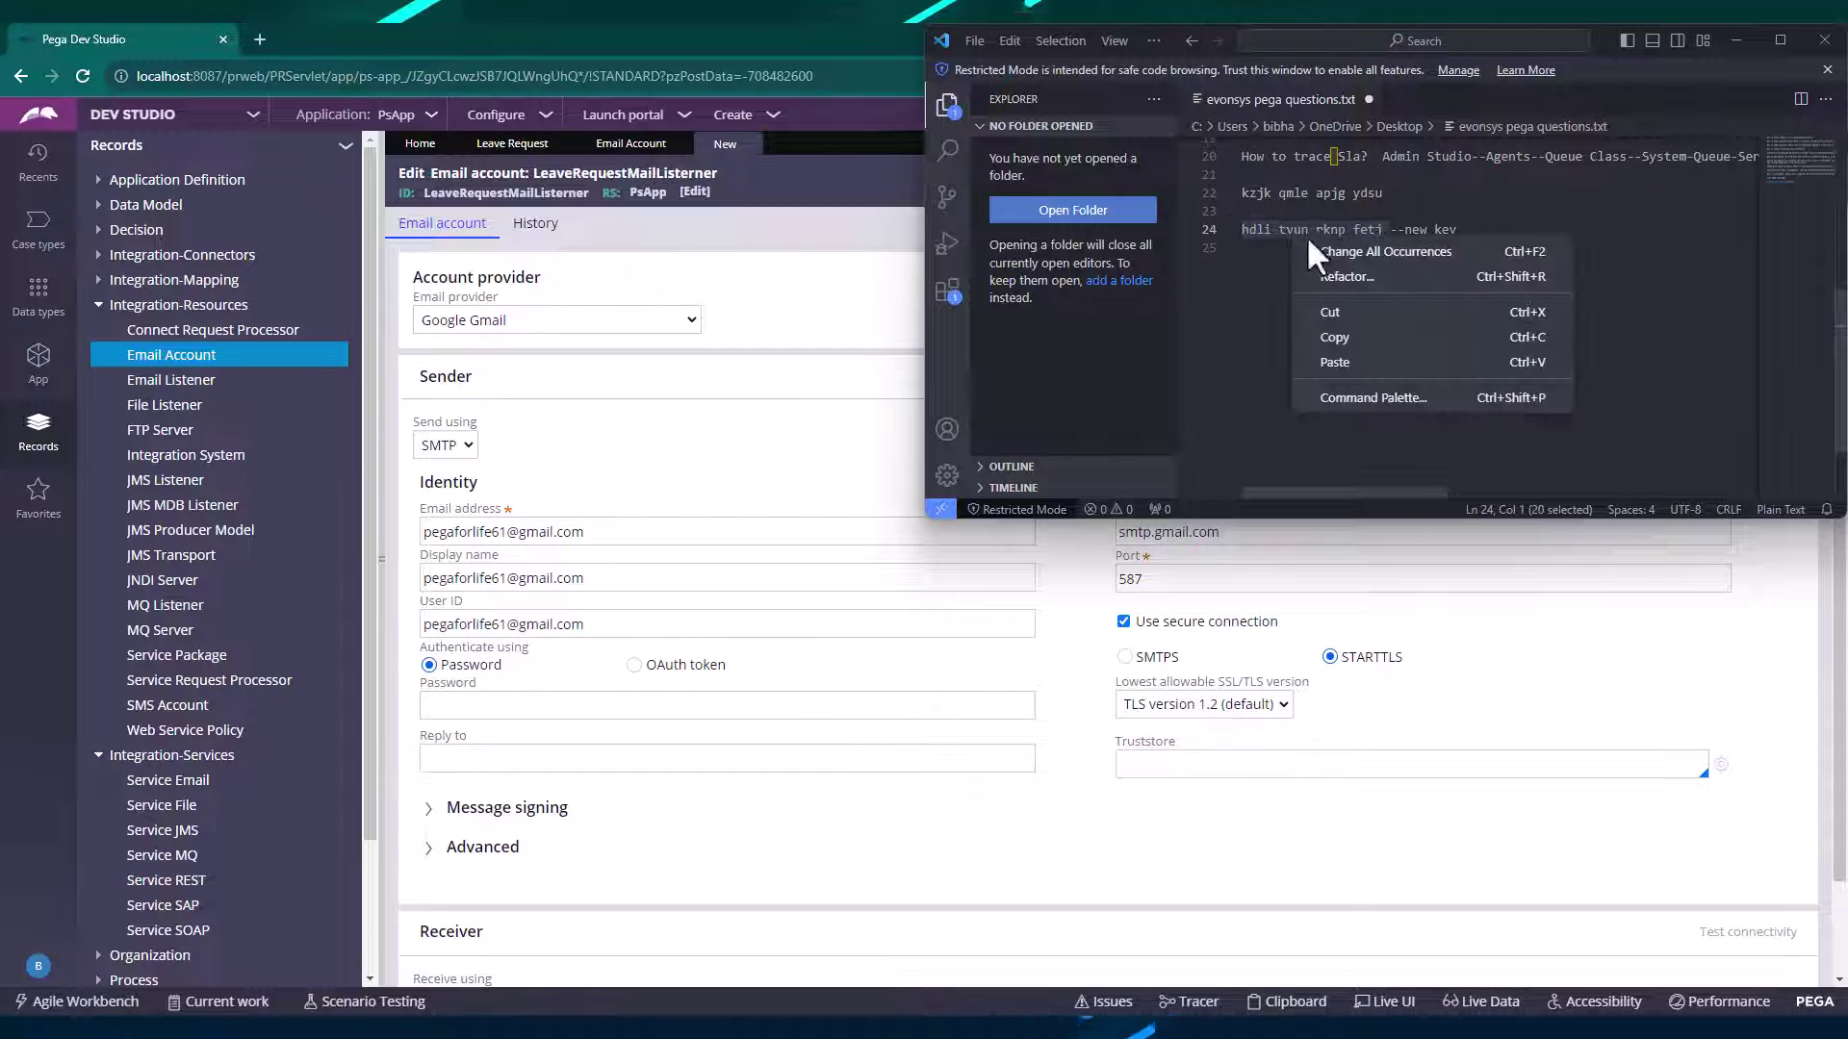
pyautogui.click(1357, 337)
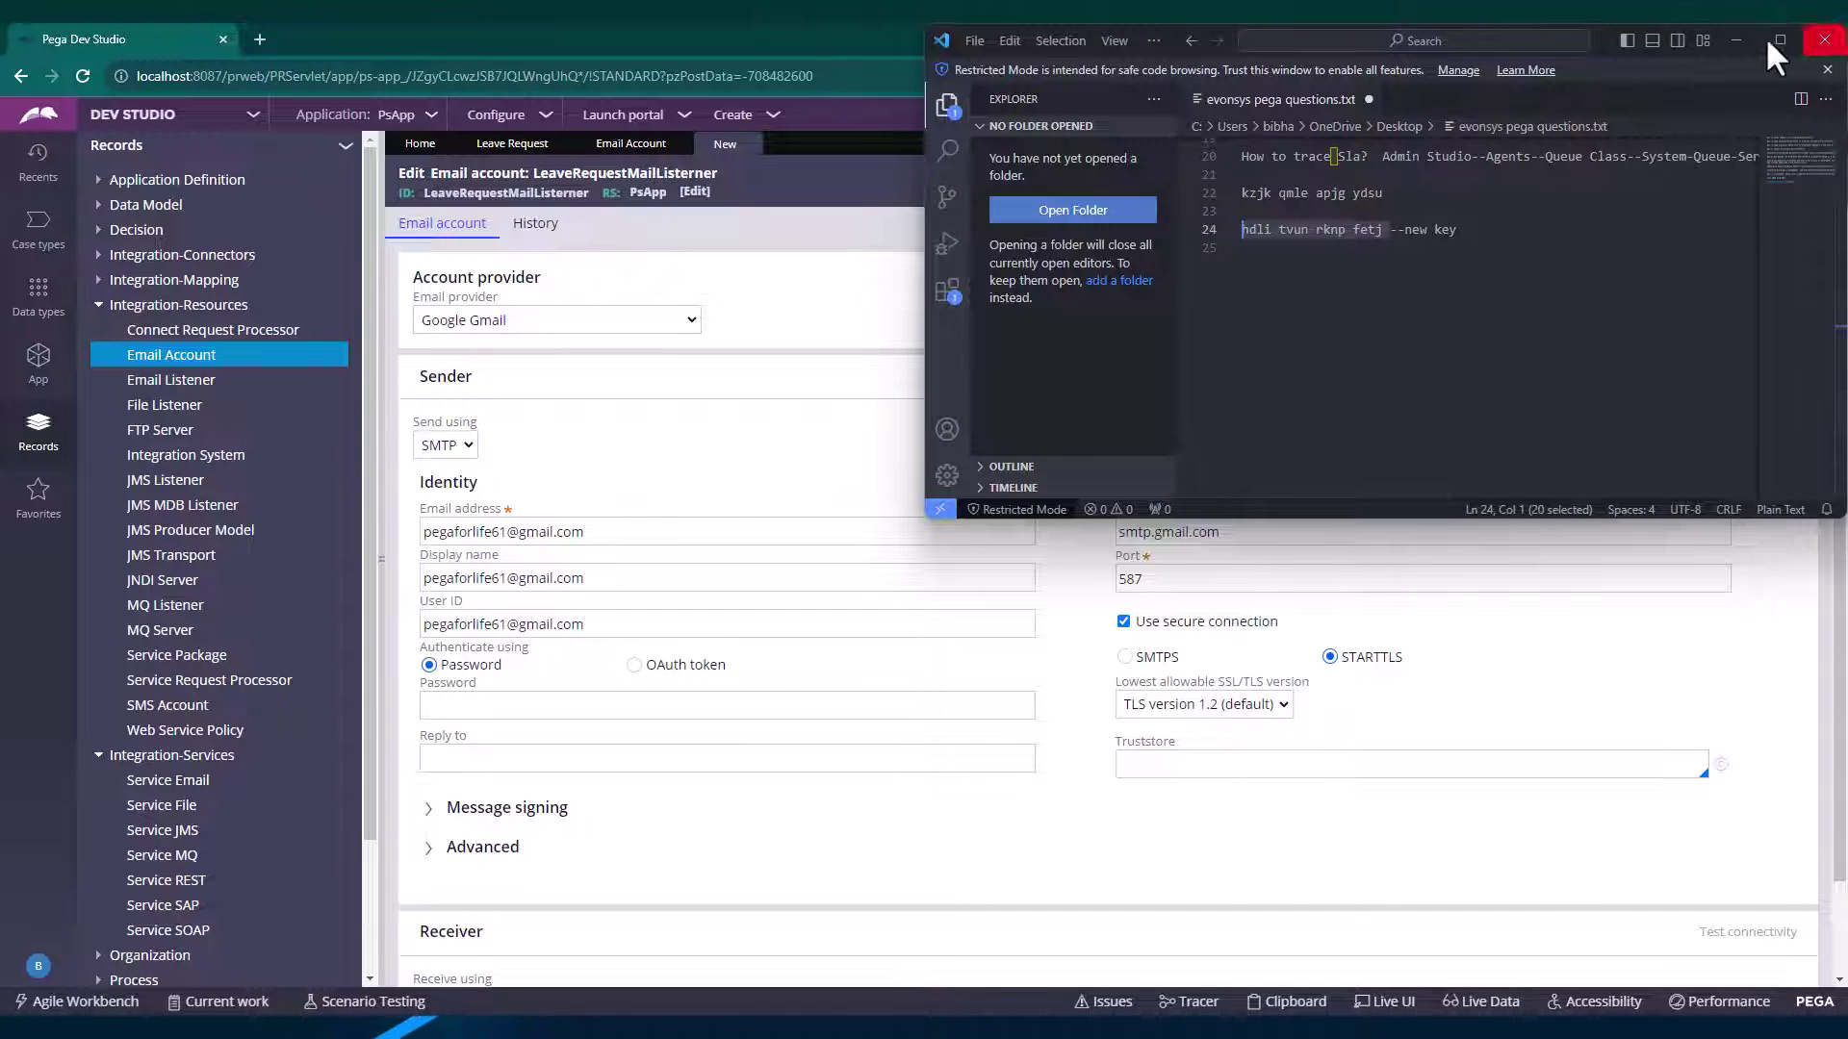
pyautogui.click(731, 626)
# Paste the copied app key as the sender account password.
pyautogui.click(735, 702)
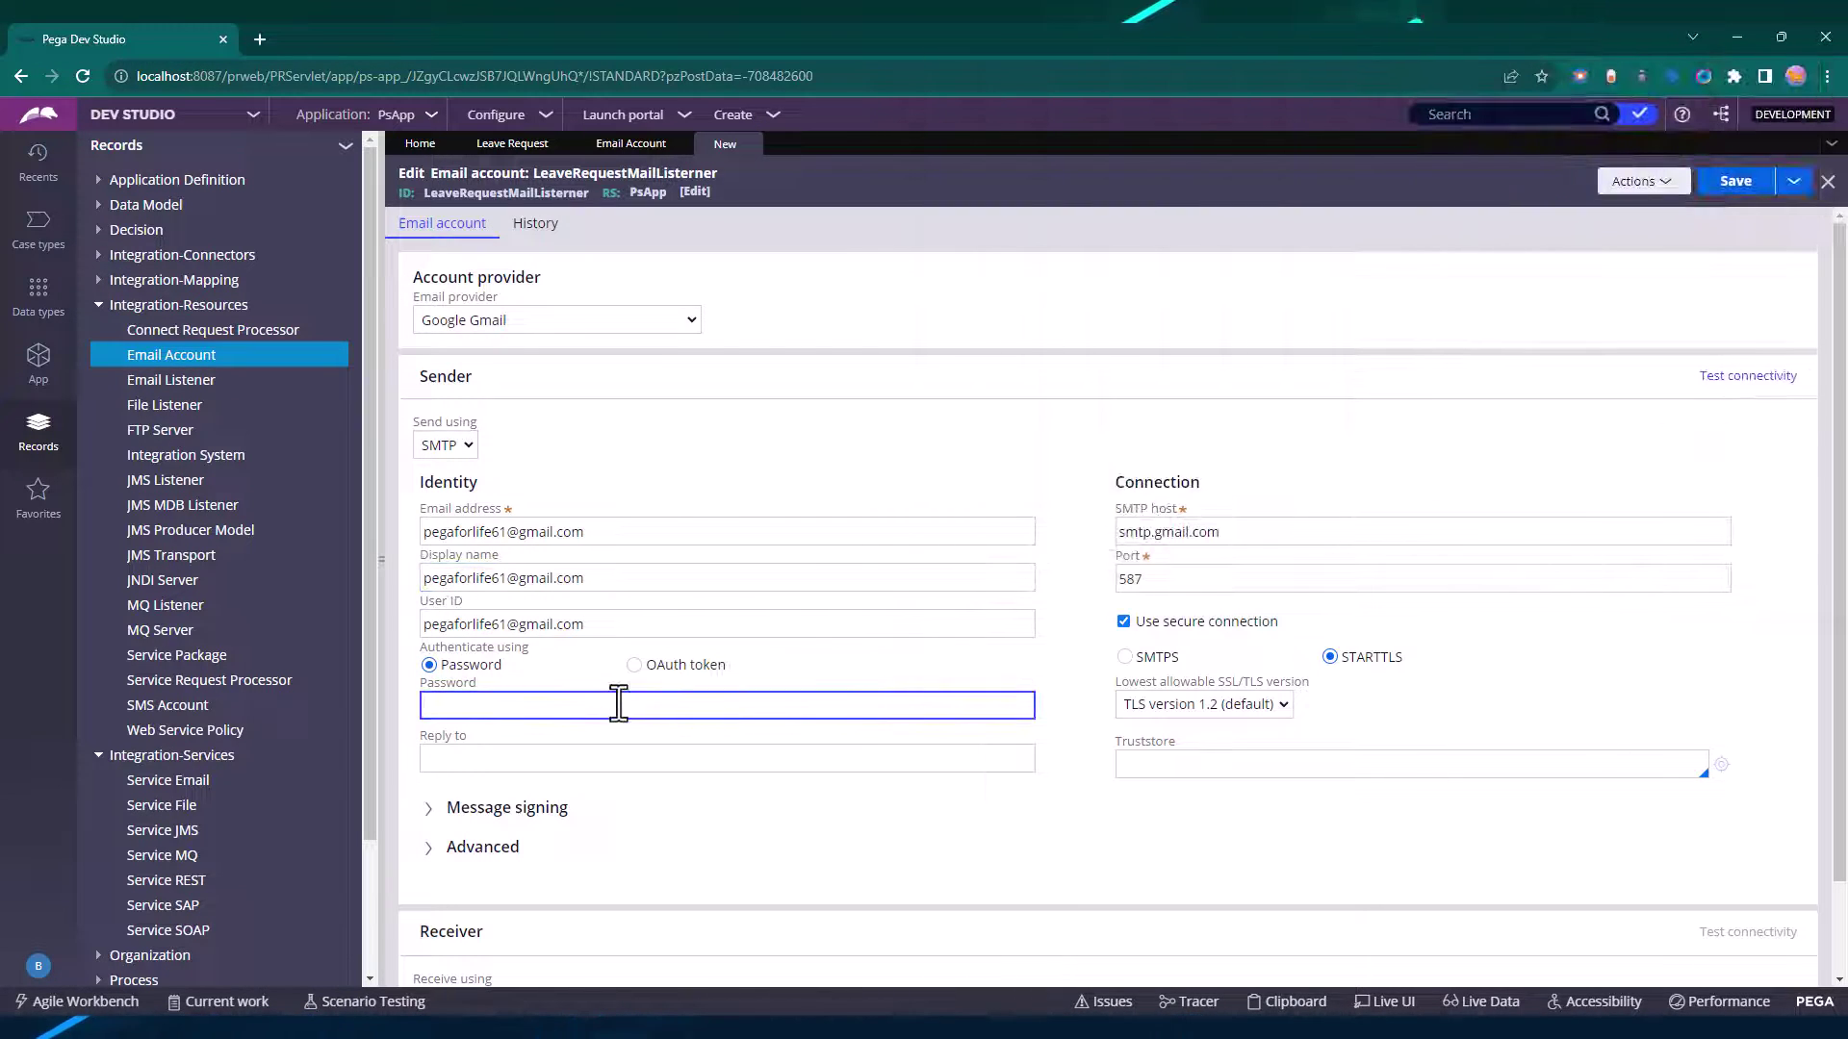
pyautogui.hotkey('ctrl', 'v')
pyautogui.scroll(-1, 659, 773)
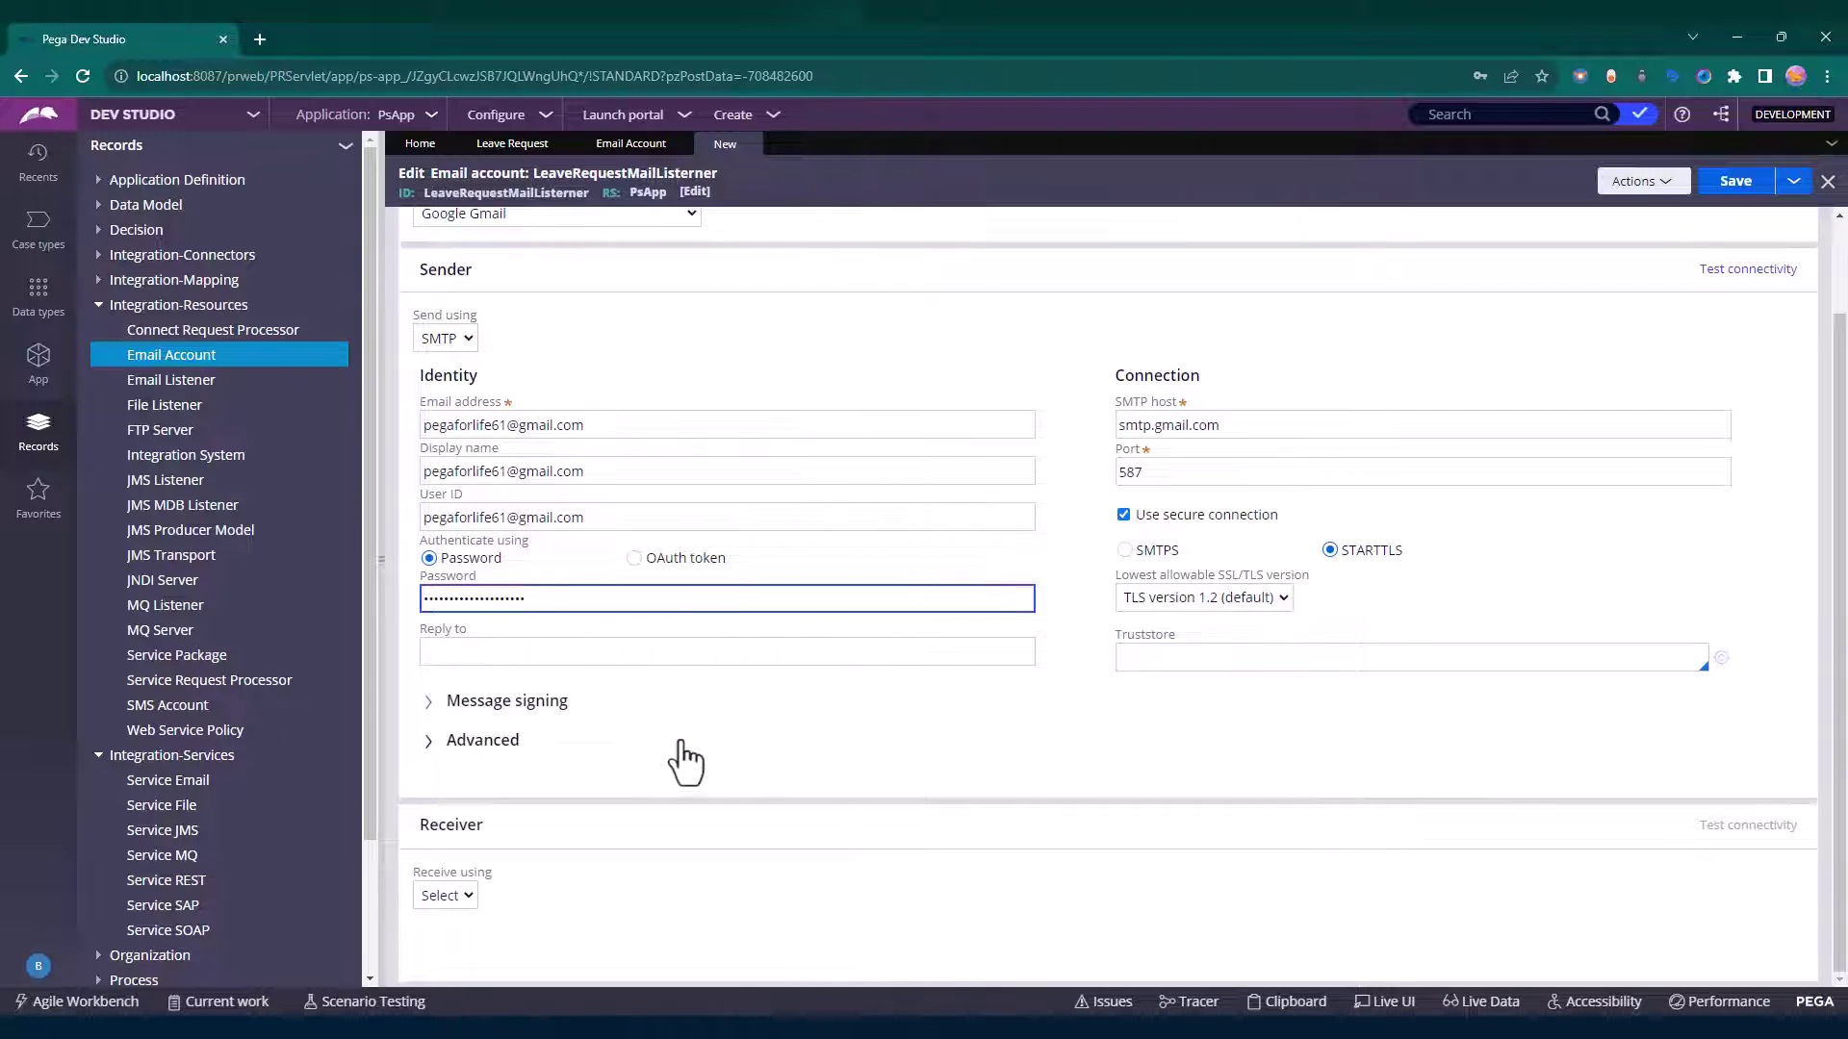
pyautogui.doubleClick(1176, 471)
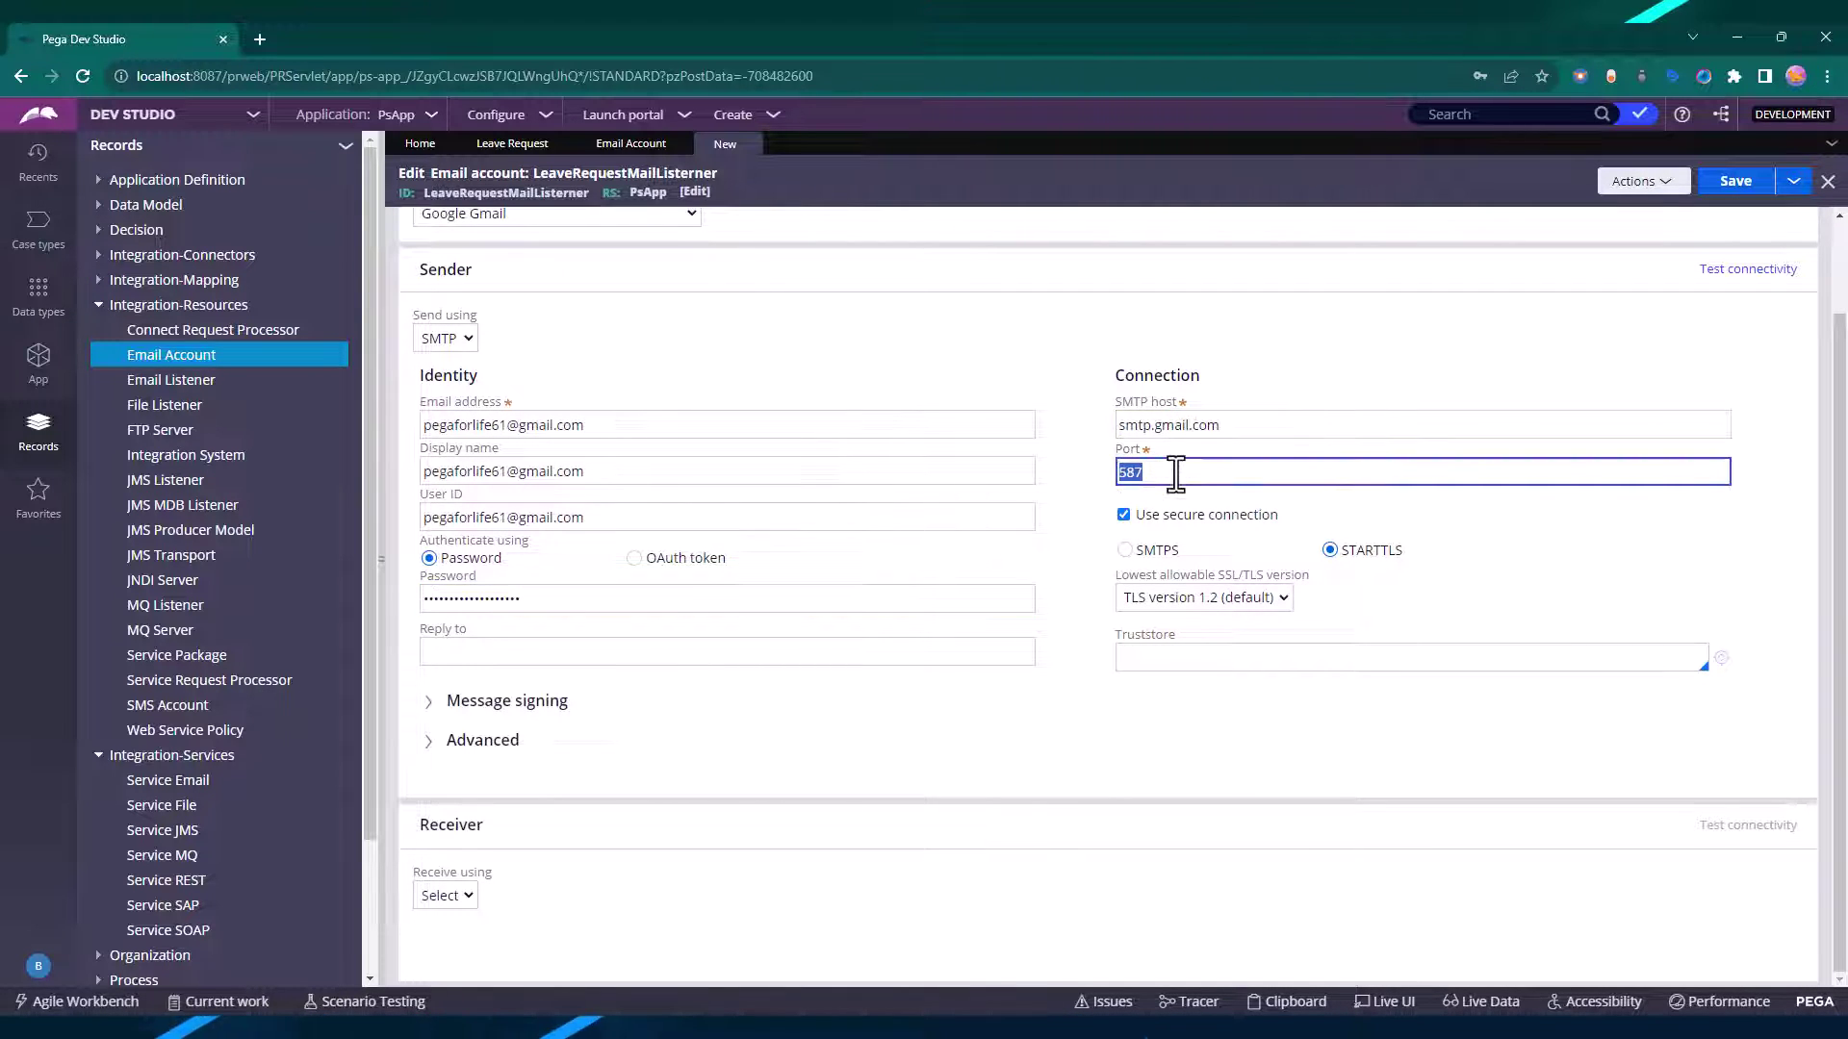
# Receive over IMAP with the sender's ID and password, save, and test sender connectivity.
pyautogui.click(445, 896)
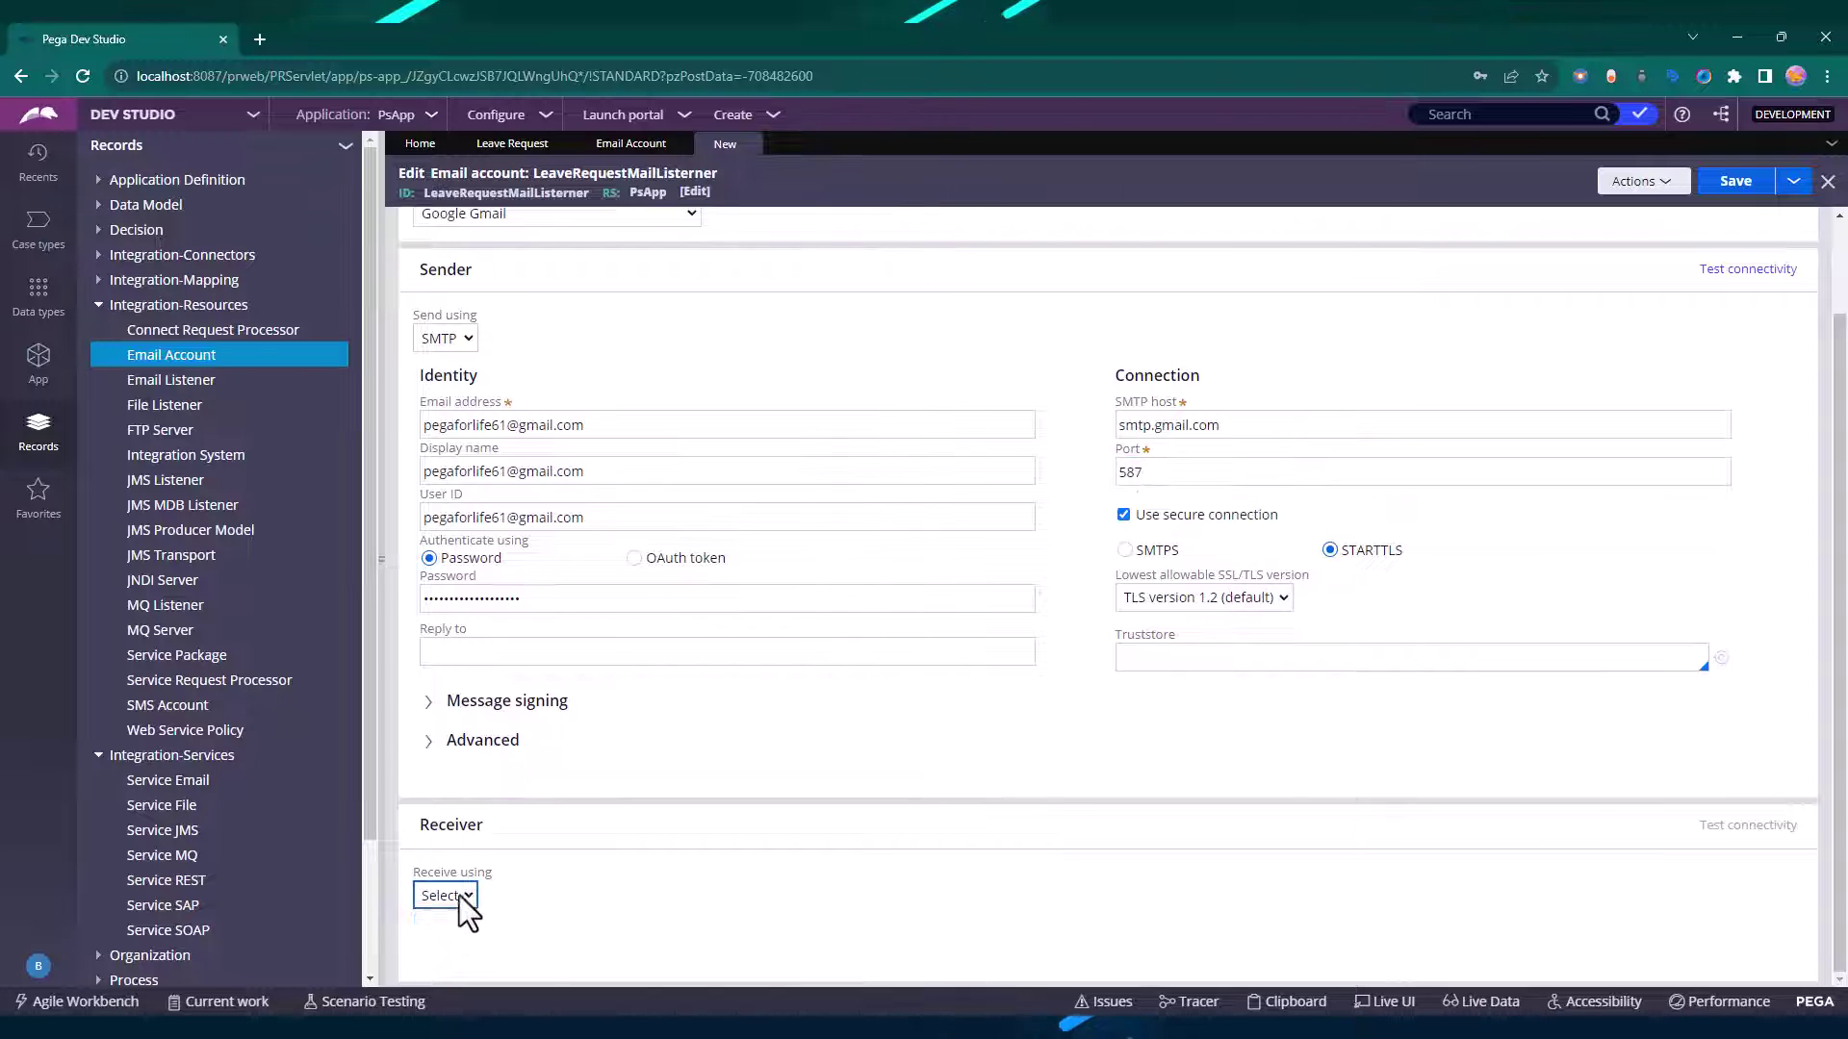
pyautogui.click(459, 936)
pyautogui.scroll(-4, 671, 754)
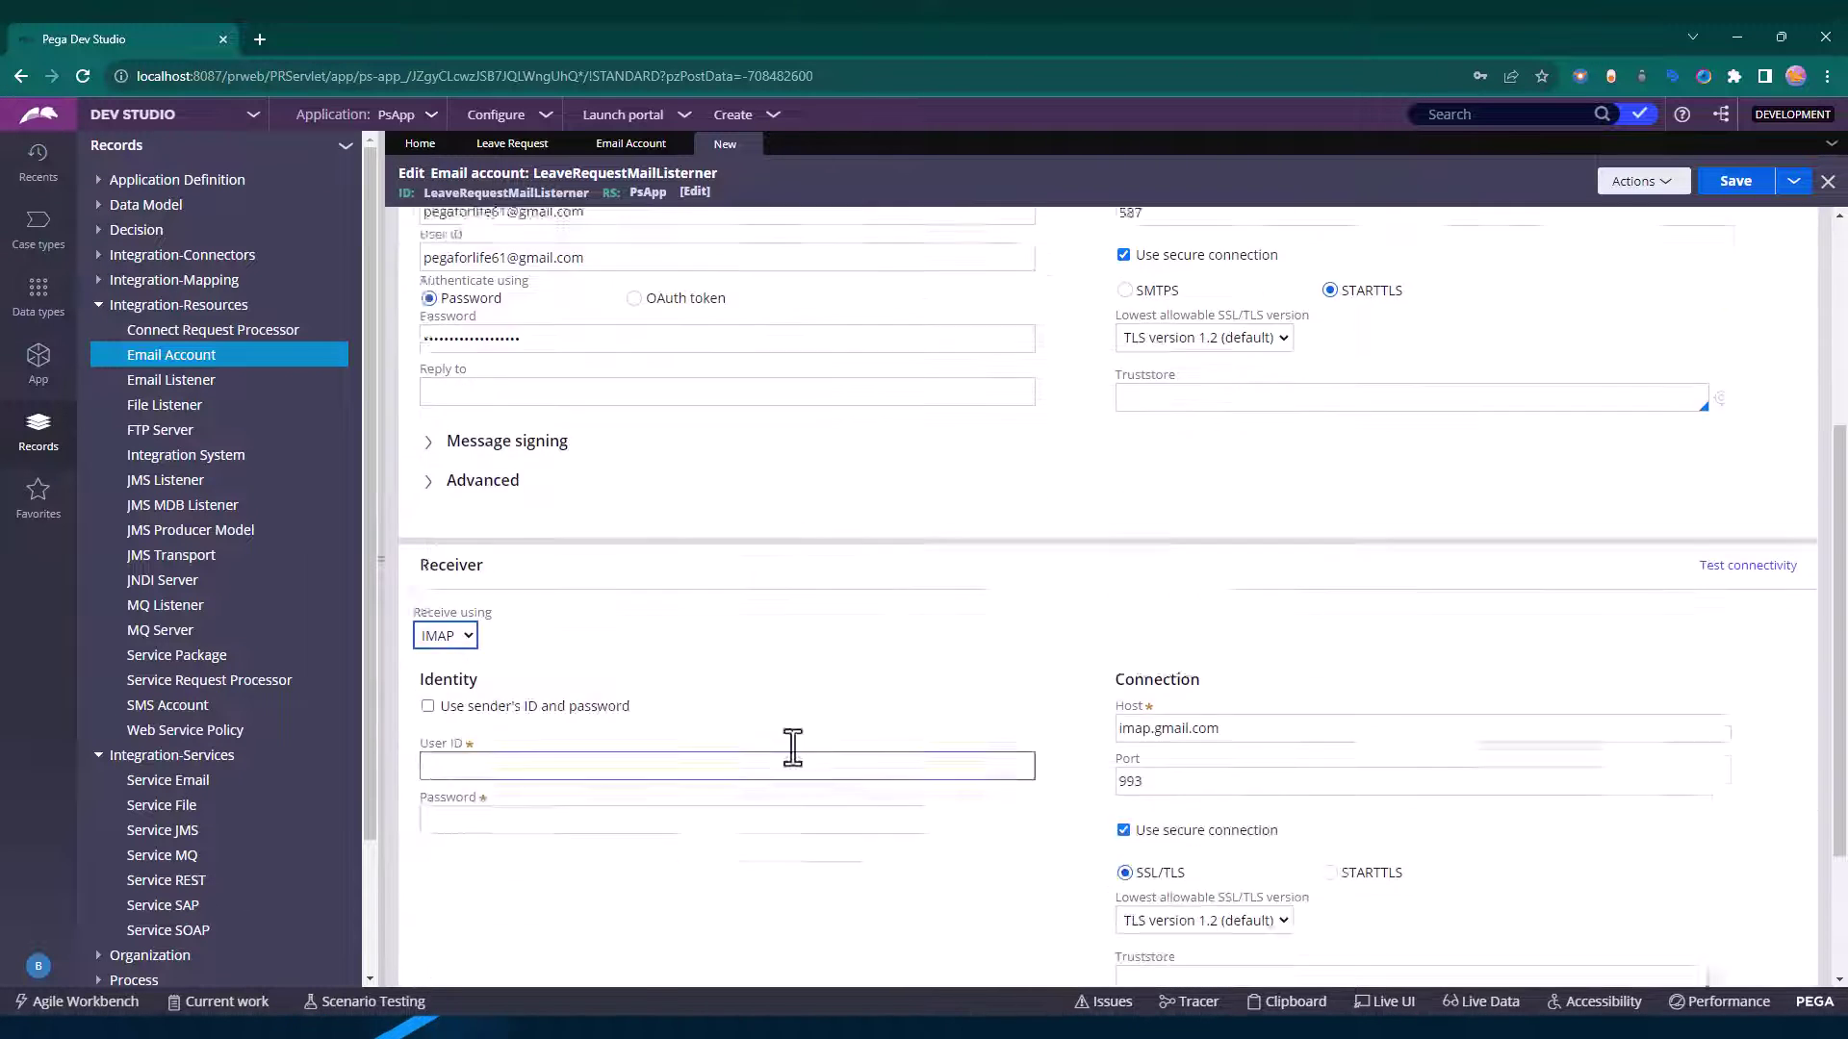
pyautogui.click(1145, 632)
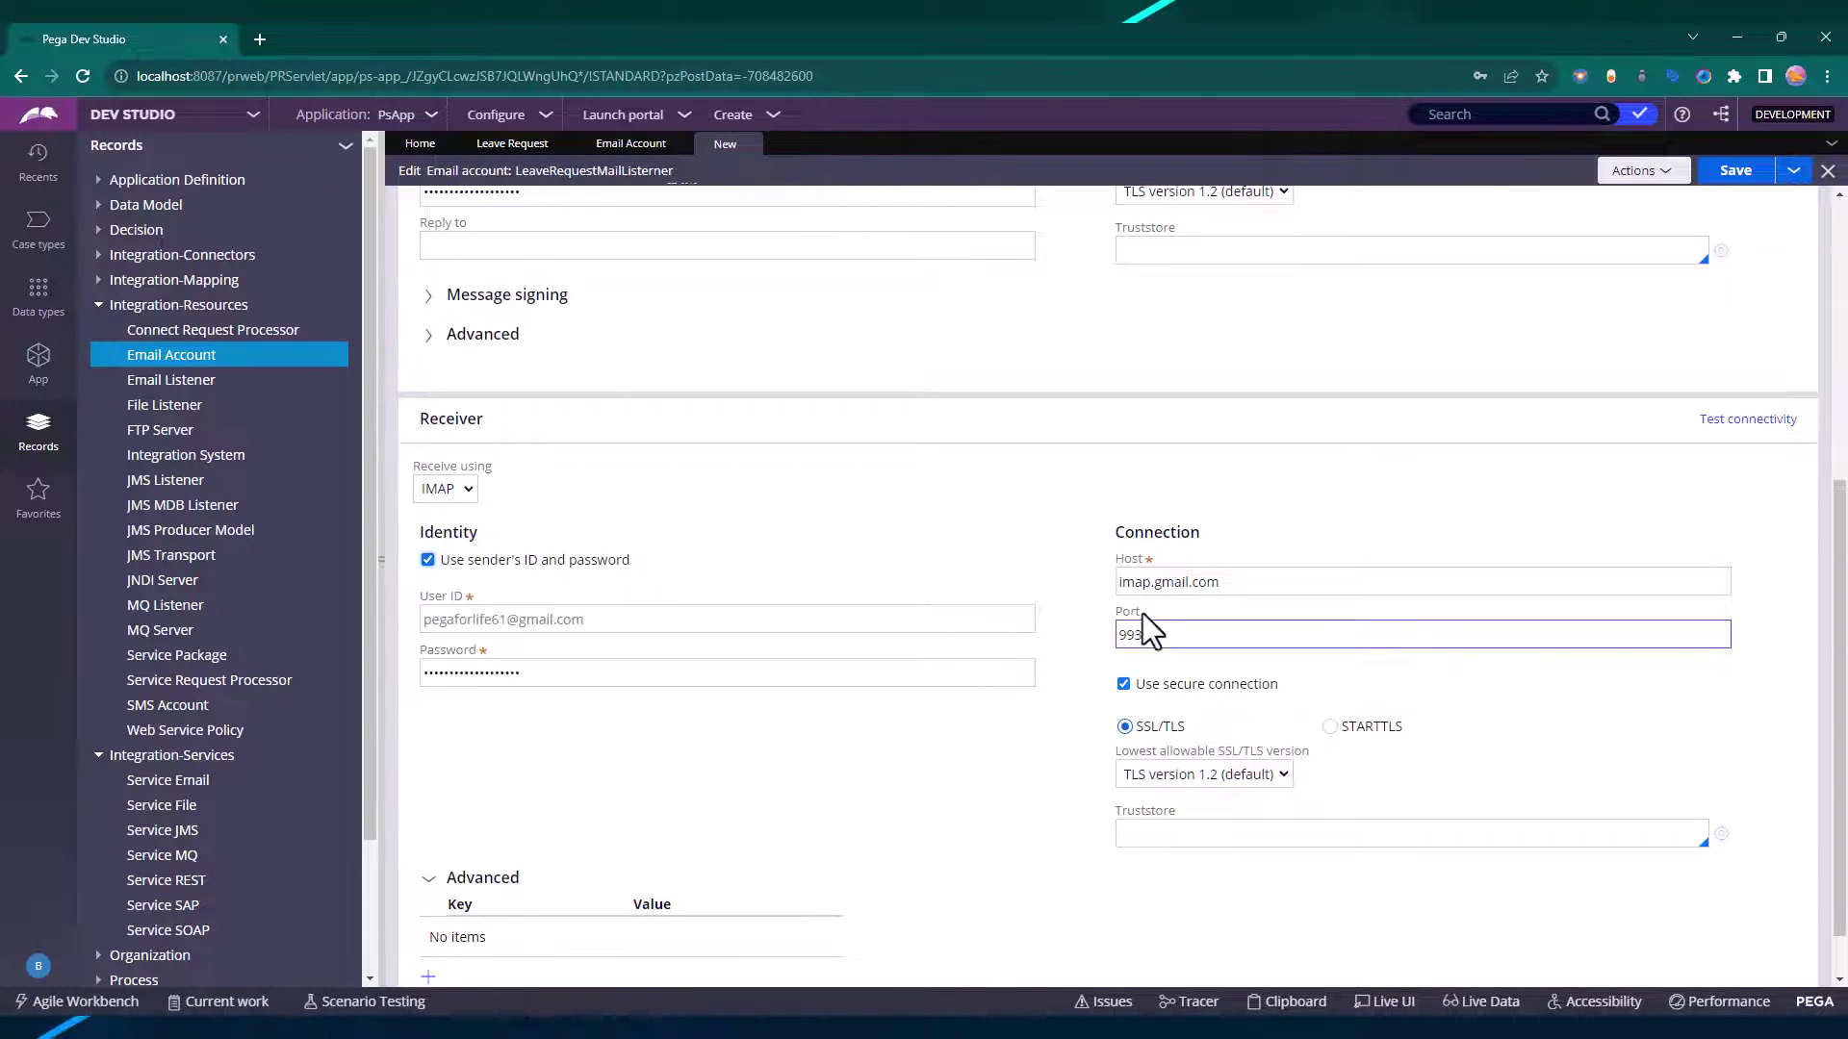
pyautogui.scroll(6, 1193, 616)
pyautogui.click(1737, 181)
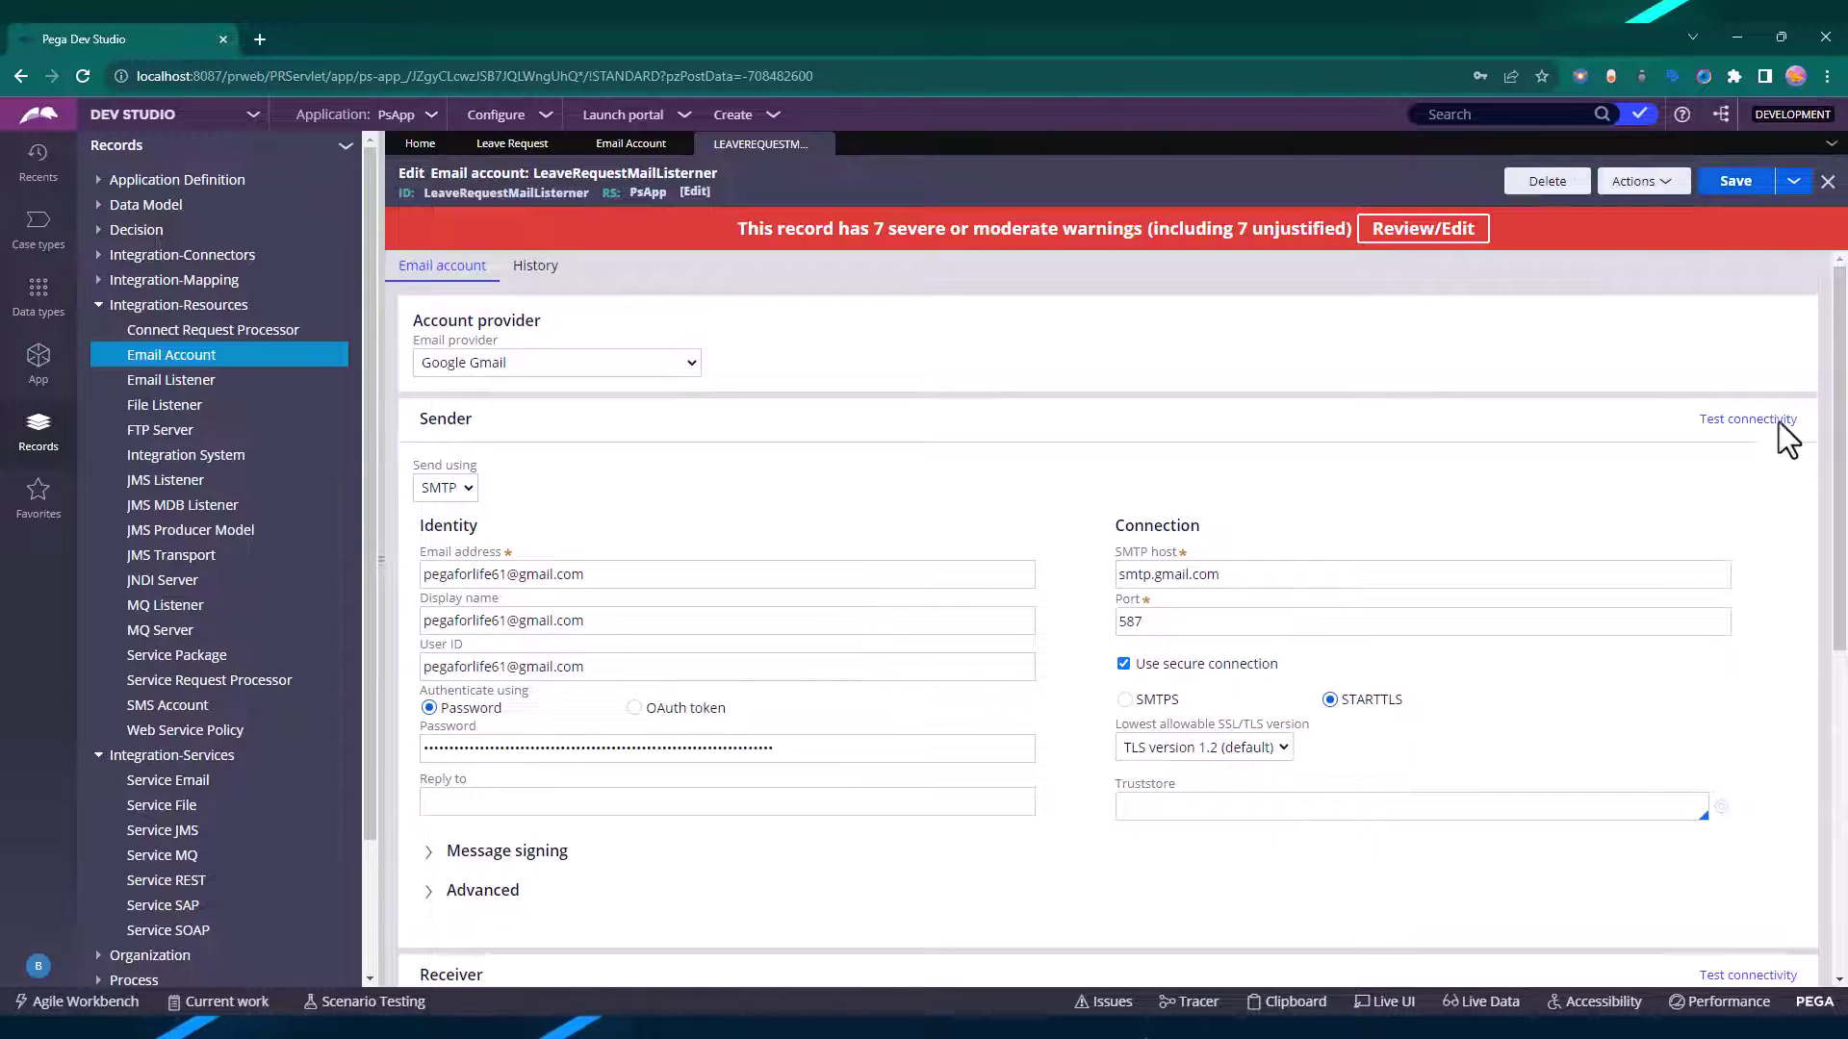
pyautogui.click(1734, 416)
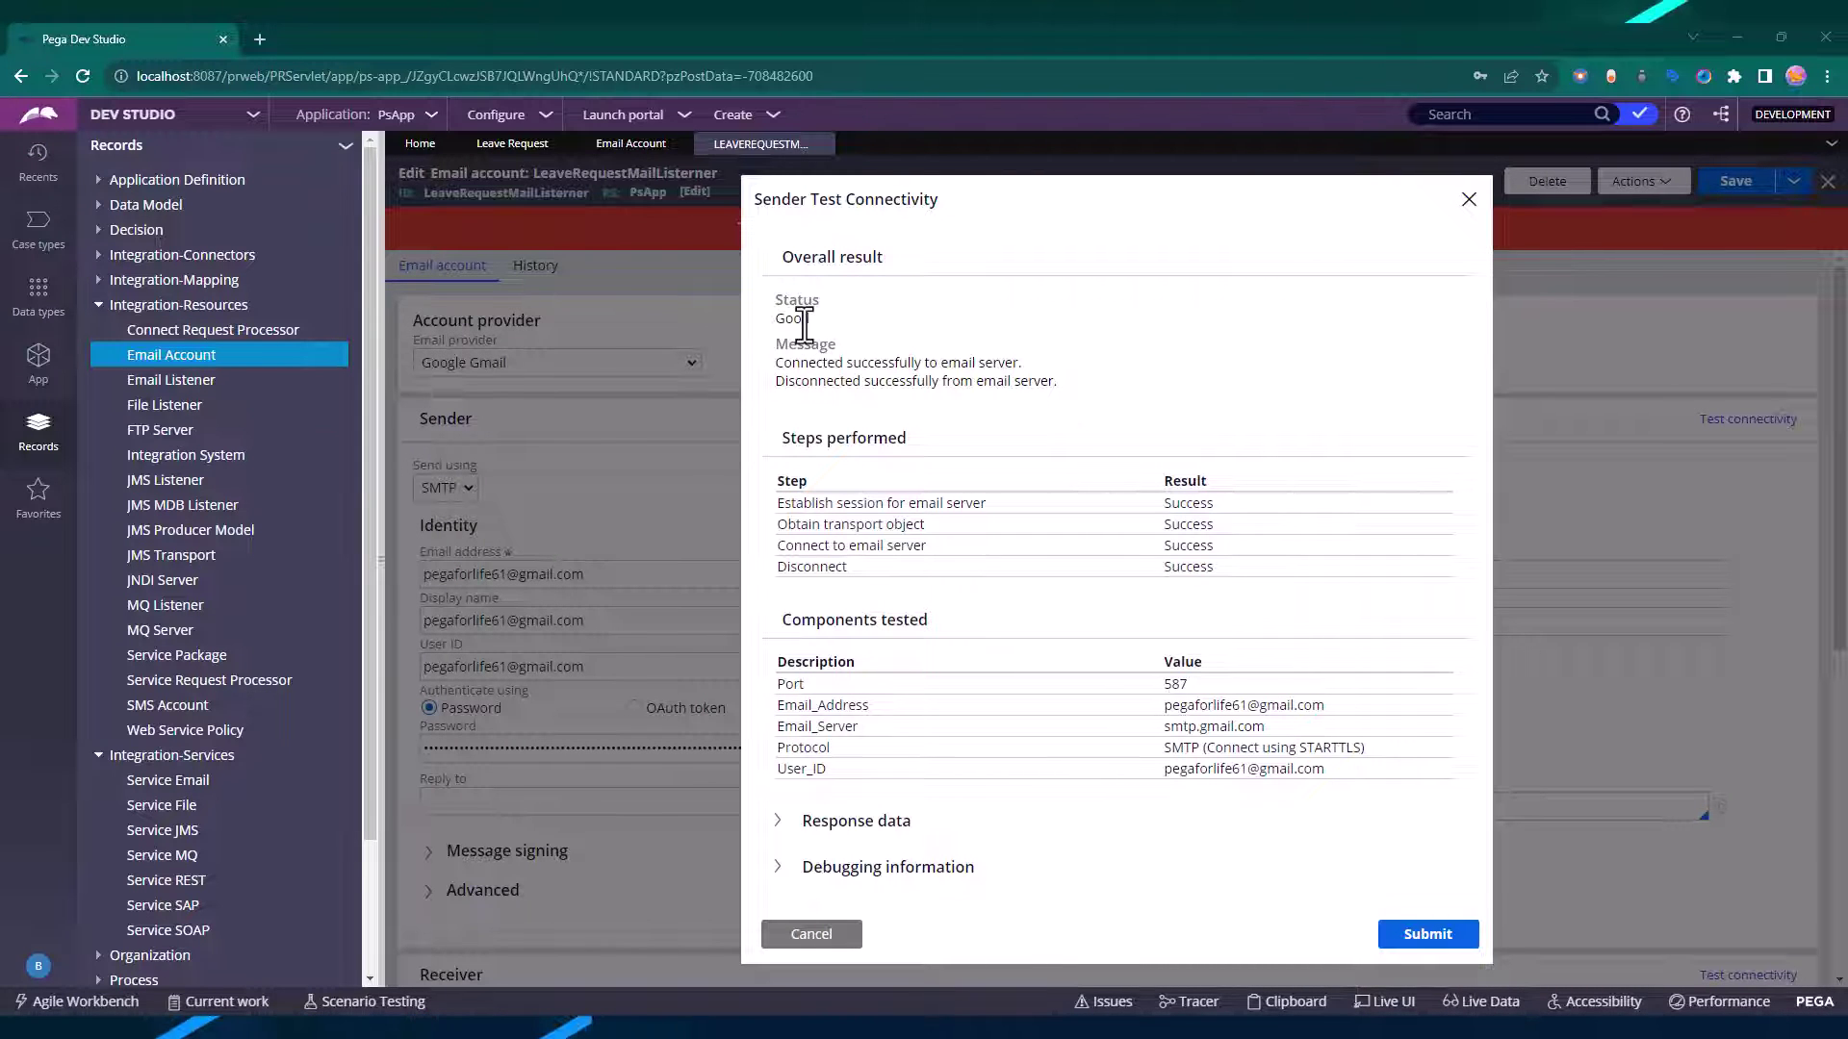
pyautogui.moveTo(803, 325); pyautogui.dragTo(811, 321)
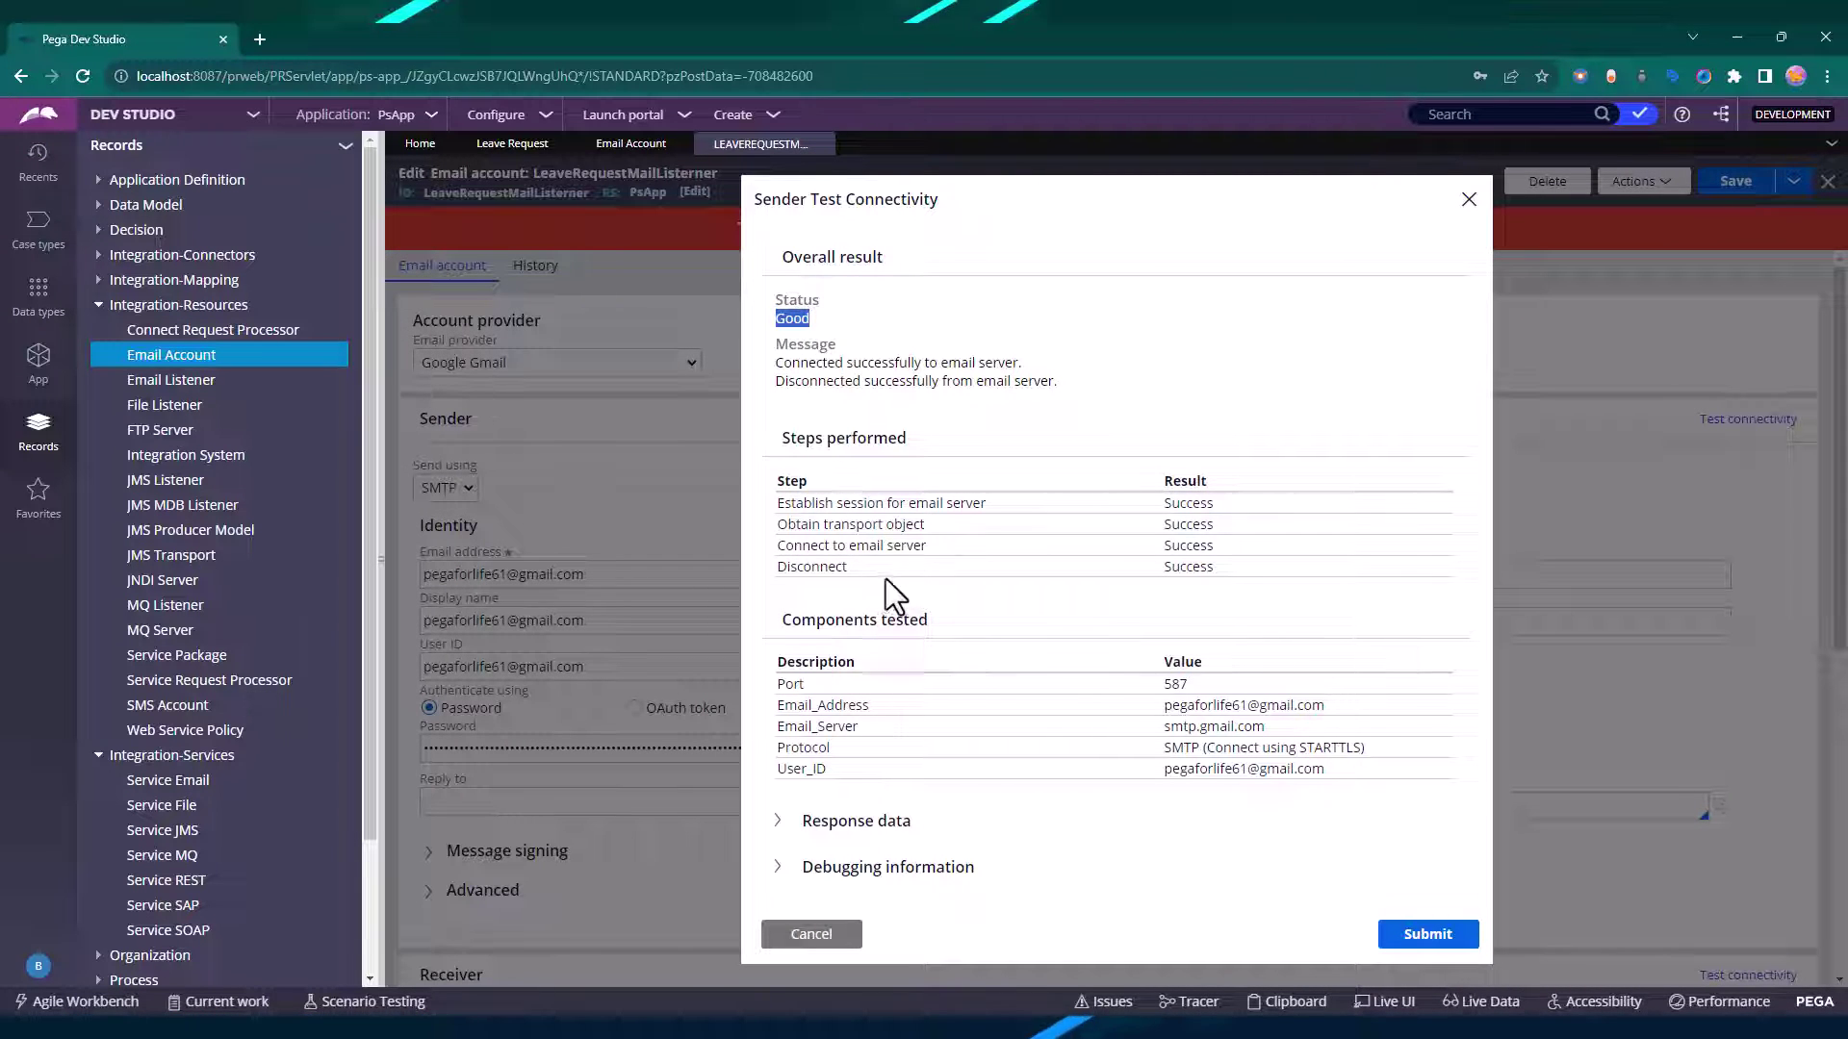
pyautogui.click(847, 821)
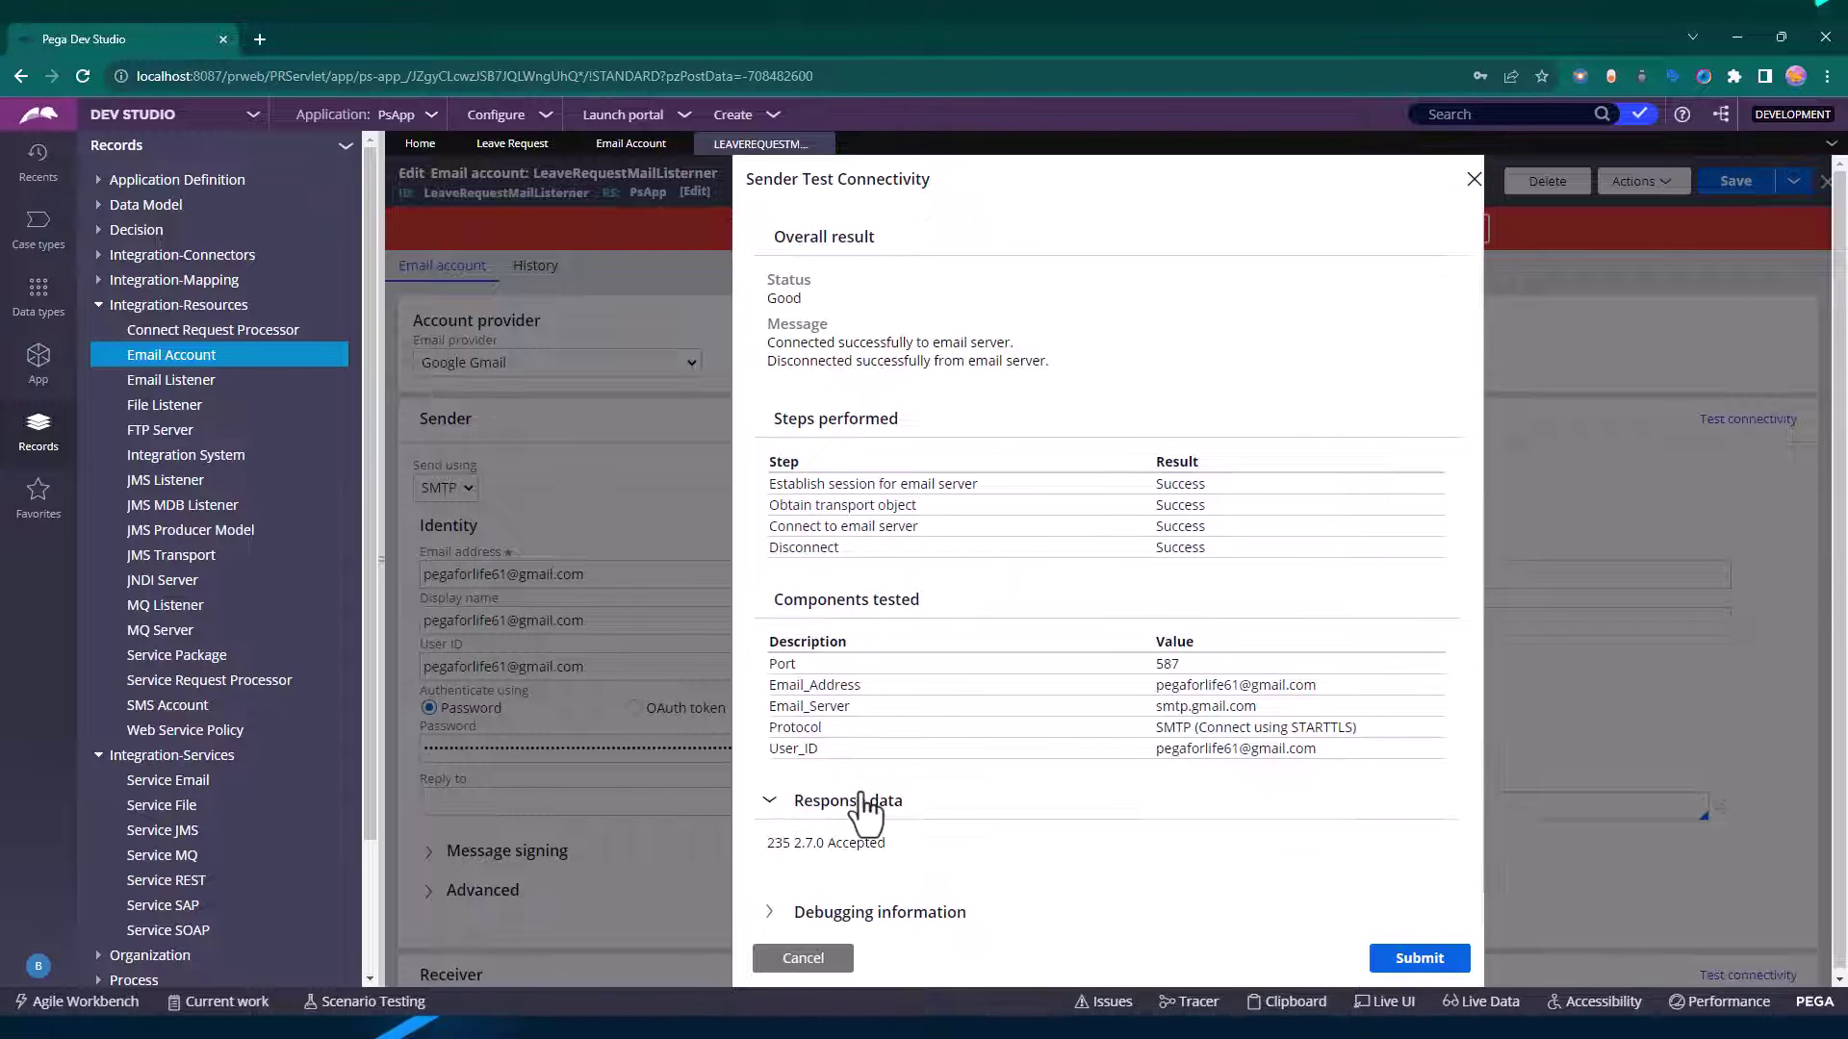
pyautogui.click(842, 895)
pyautogui.scroll(-10, 962, 750)
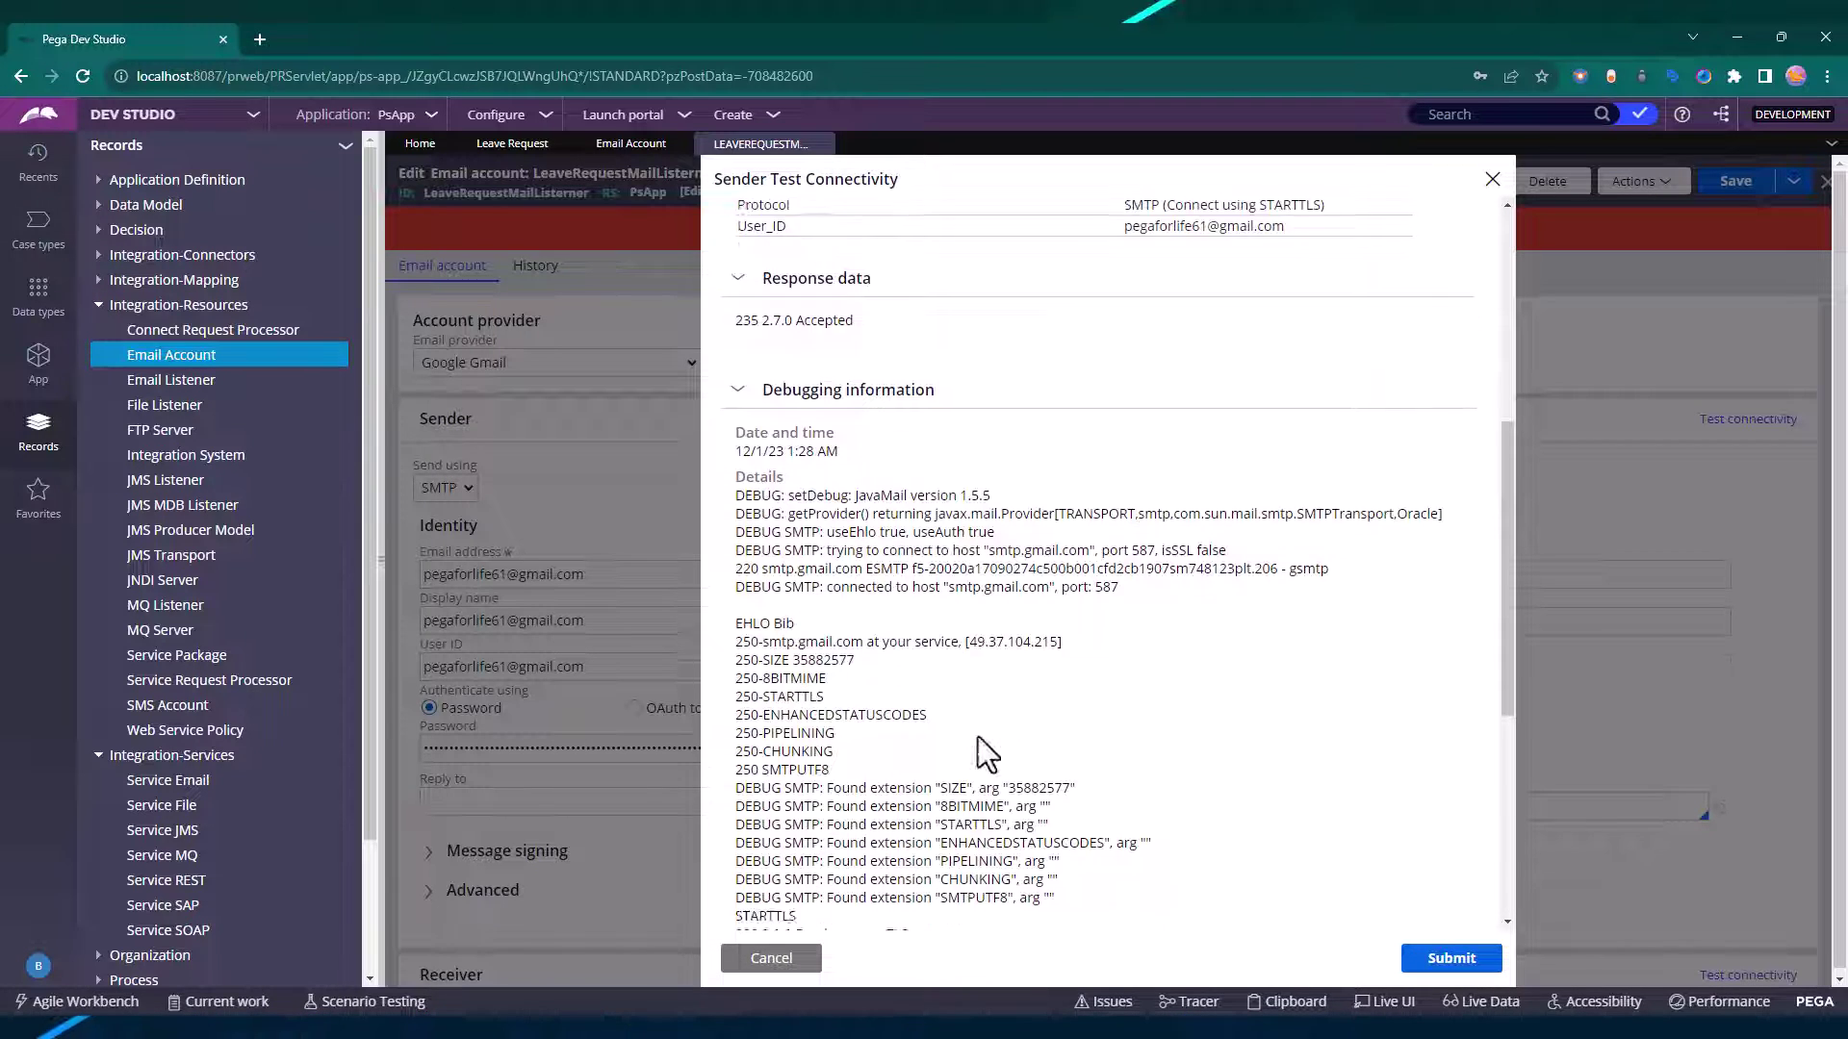
pyautogui.click(807, 955)
pyautogui.scroll(-6, 792, 652)
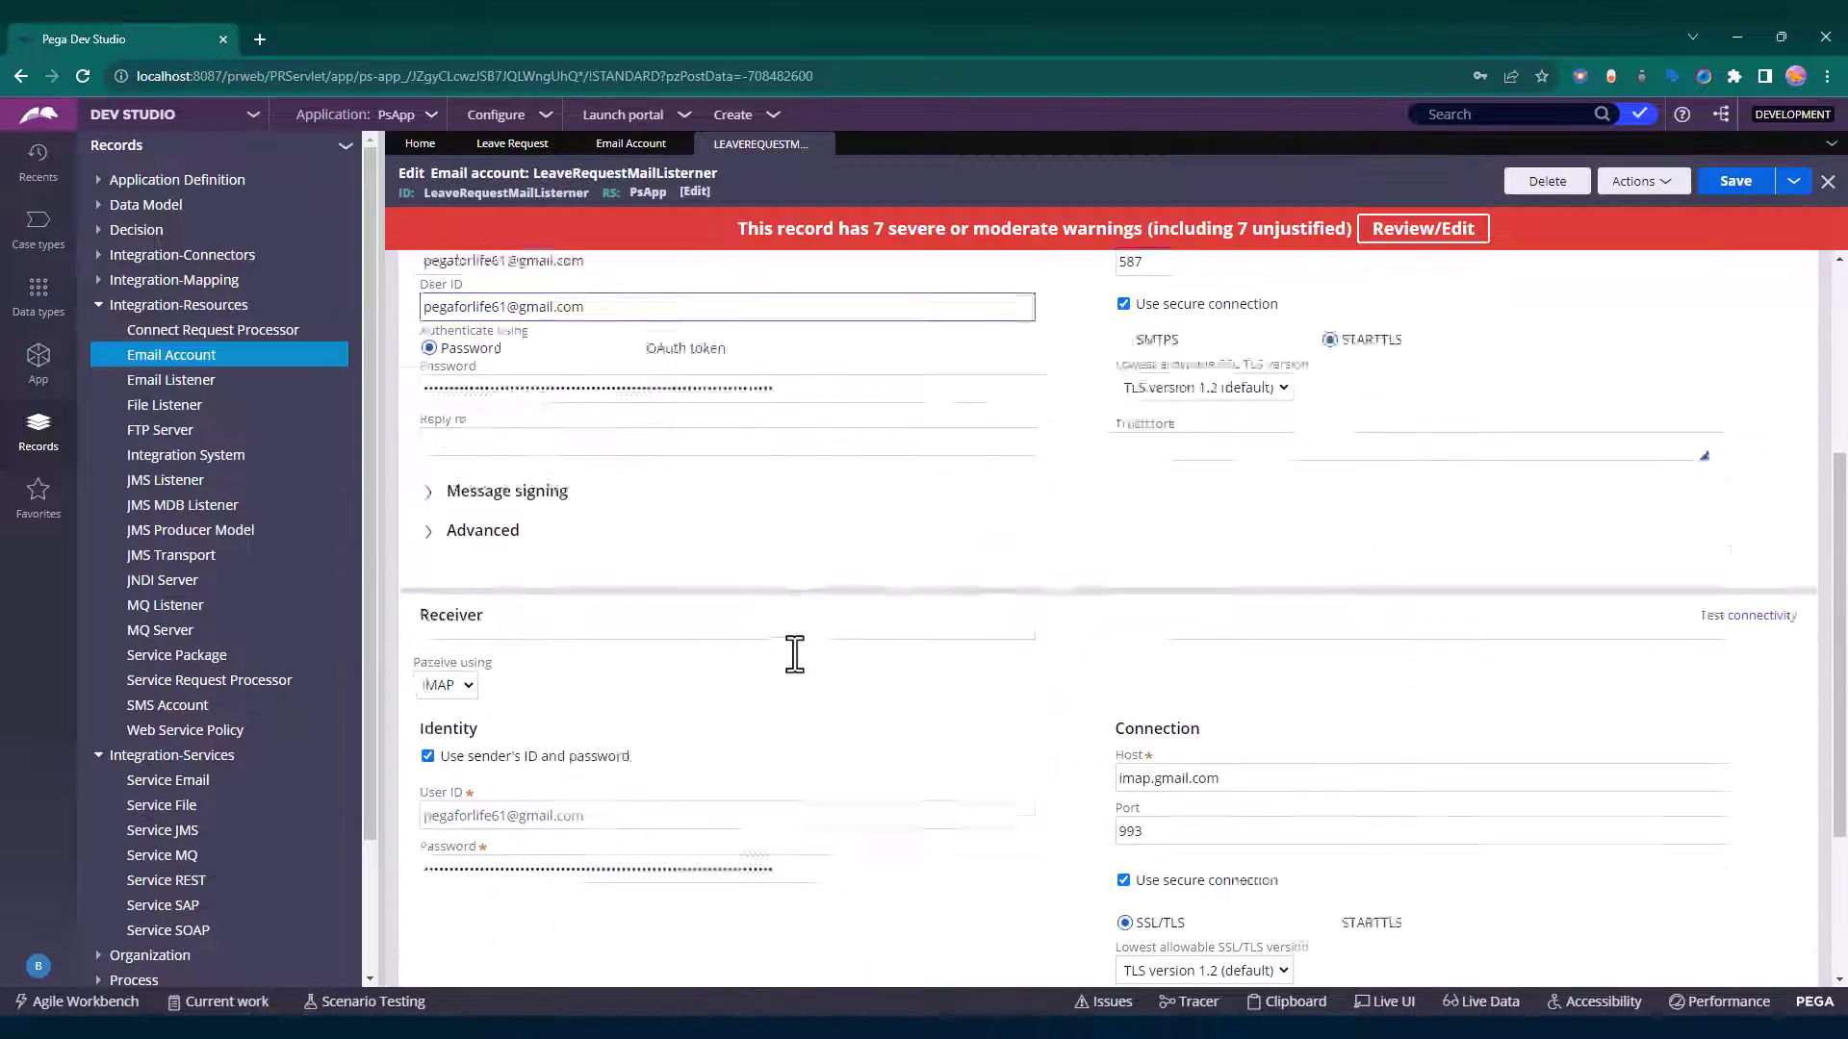
pyautogui.click(1740, 356)
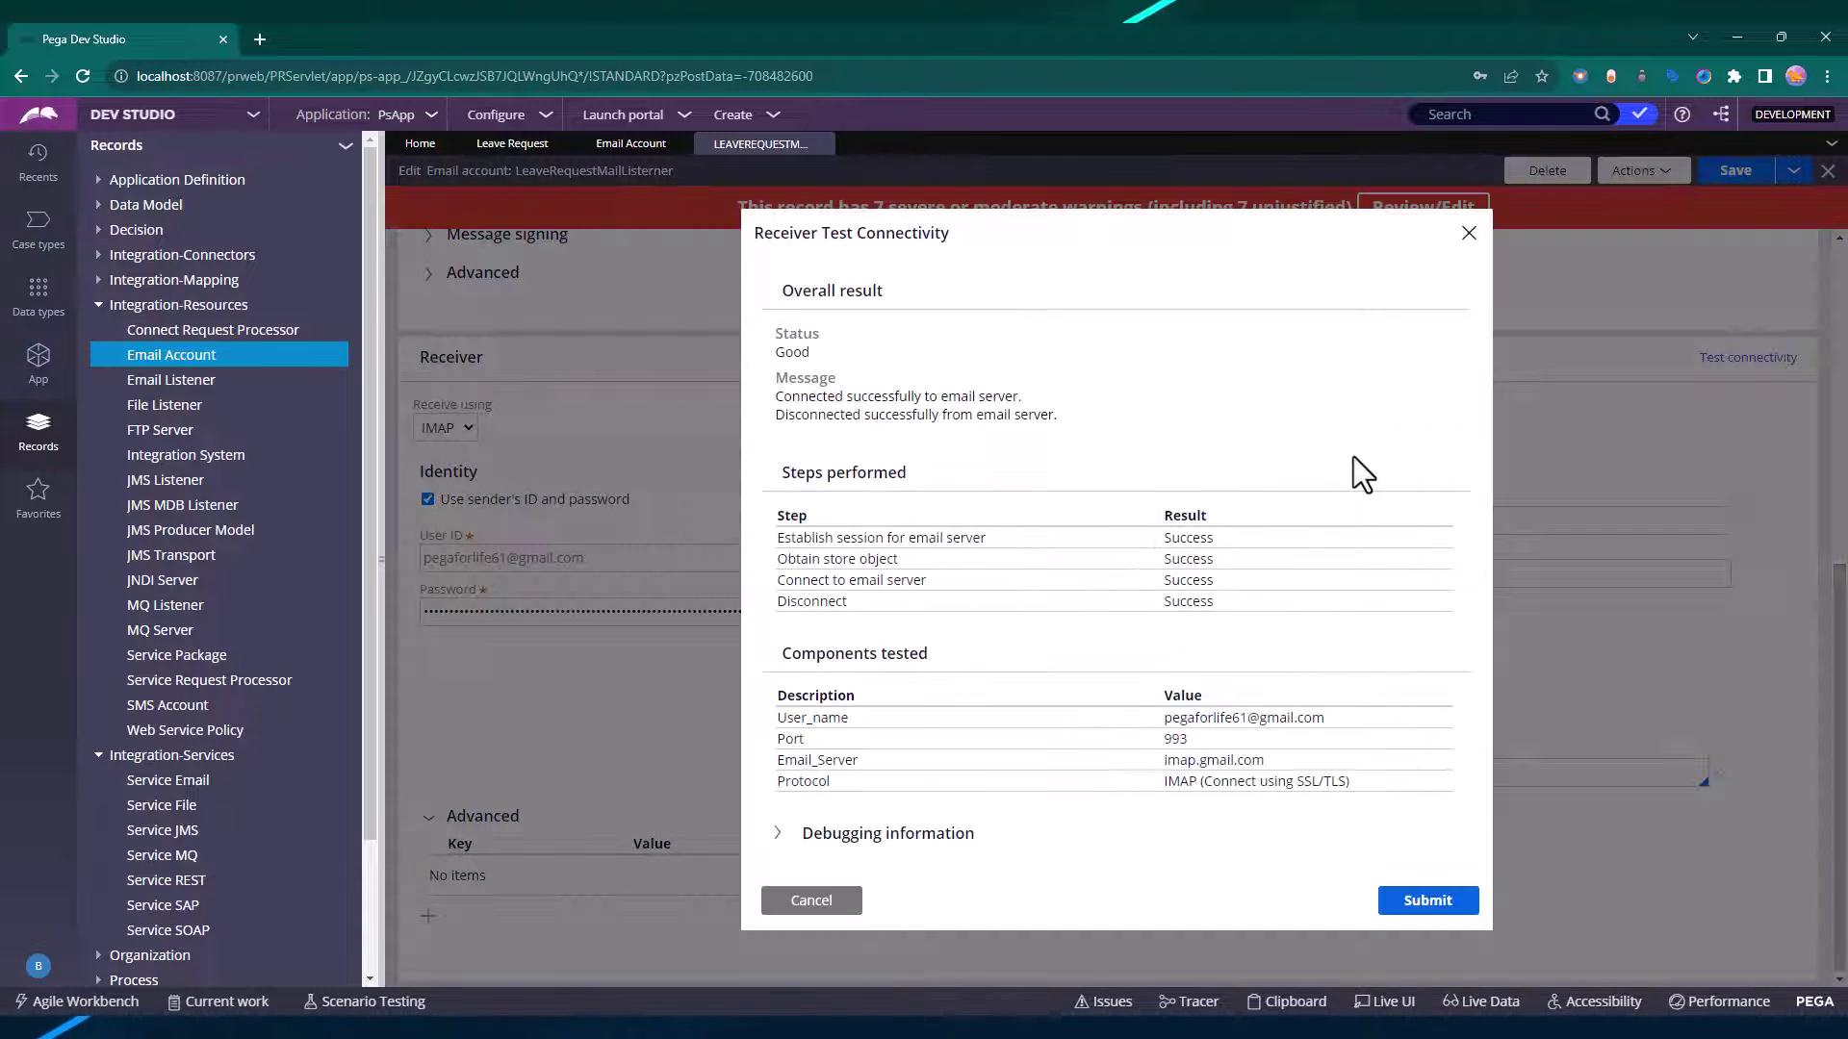
pyautogui.doubleClick(793, 352)
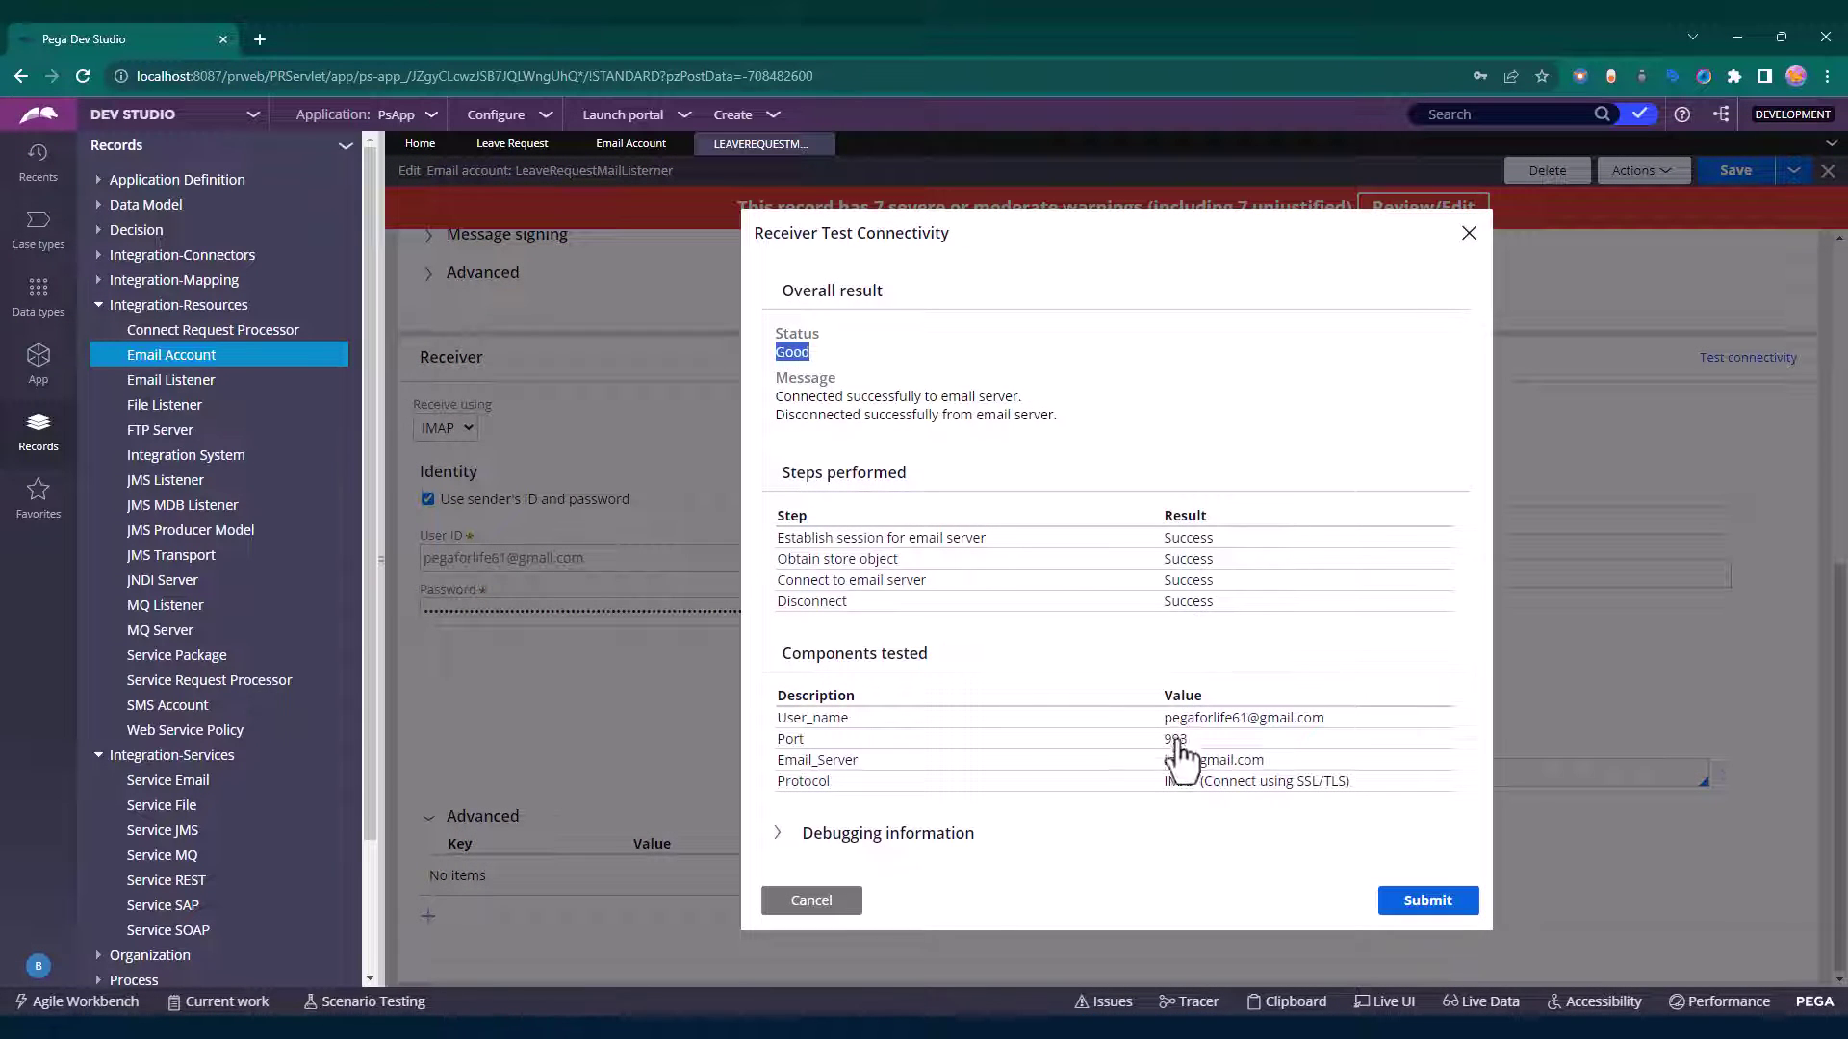
pyautogui.click(812, 900)
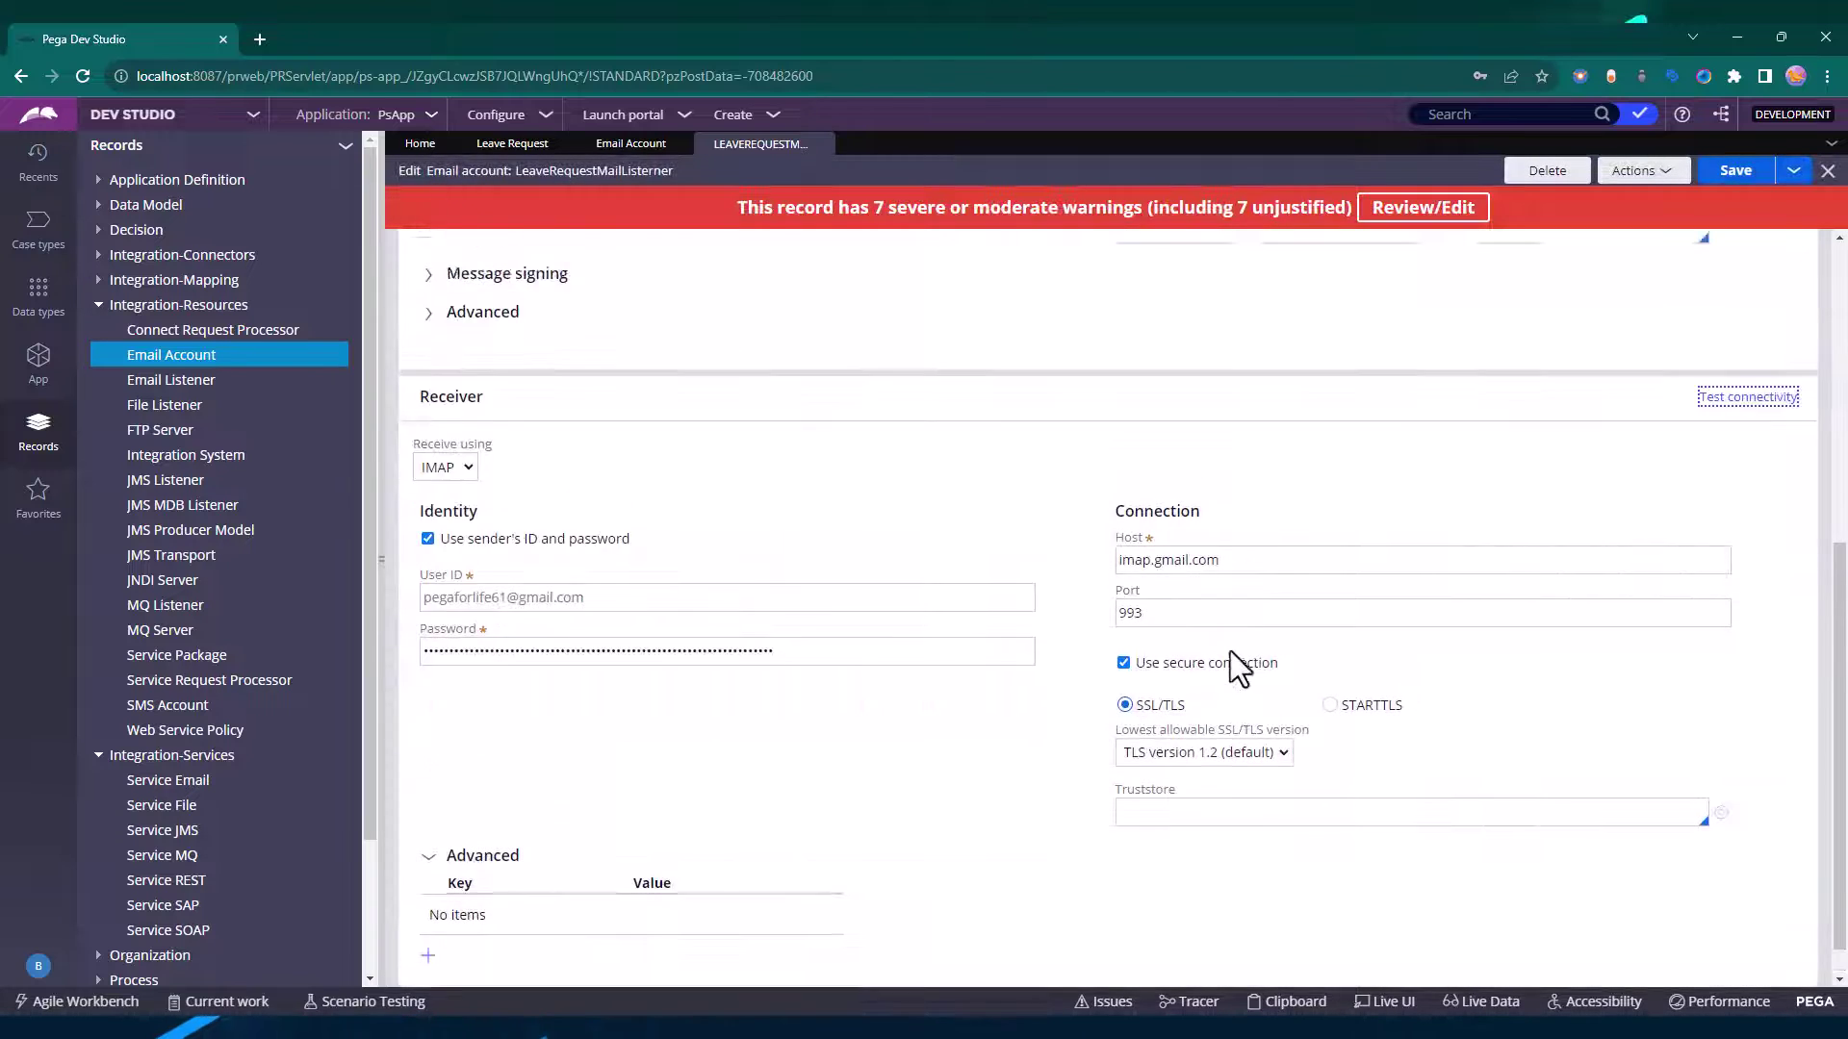
pyautogui.scroll(6, 1230, 651)
pyautogui.click(1748, 420)
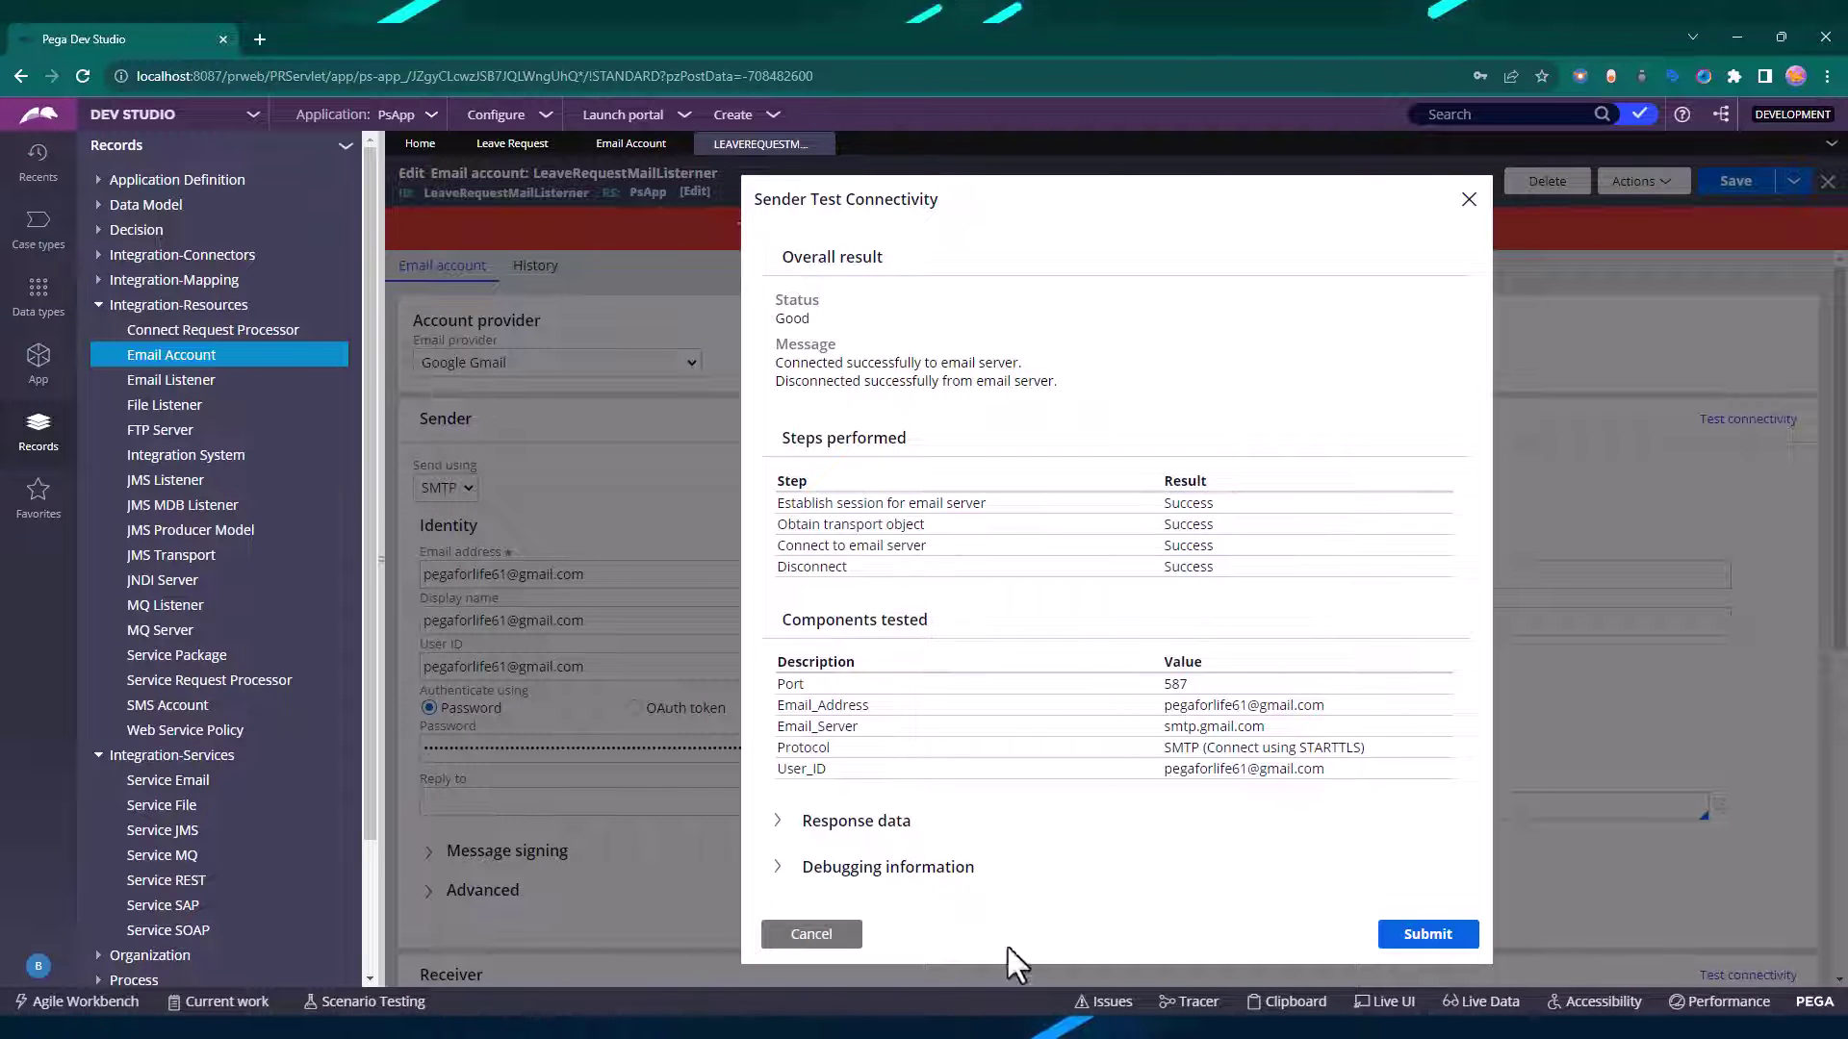
pyautogui.click(820, 936)
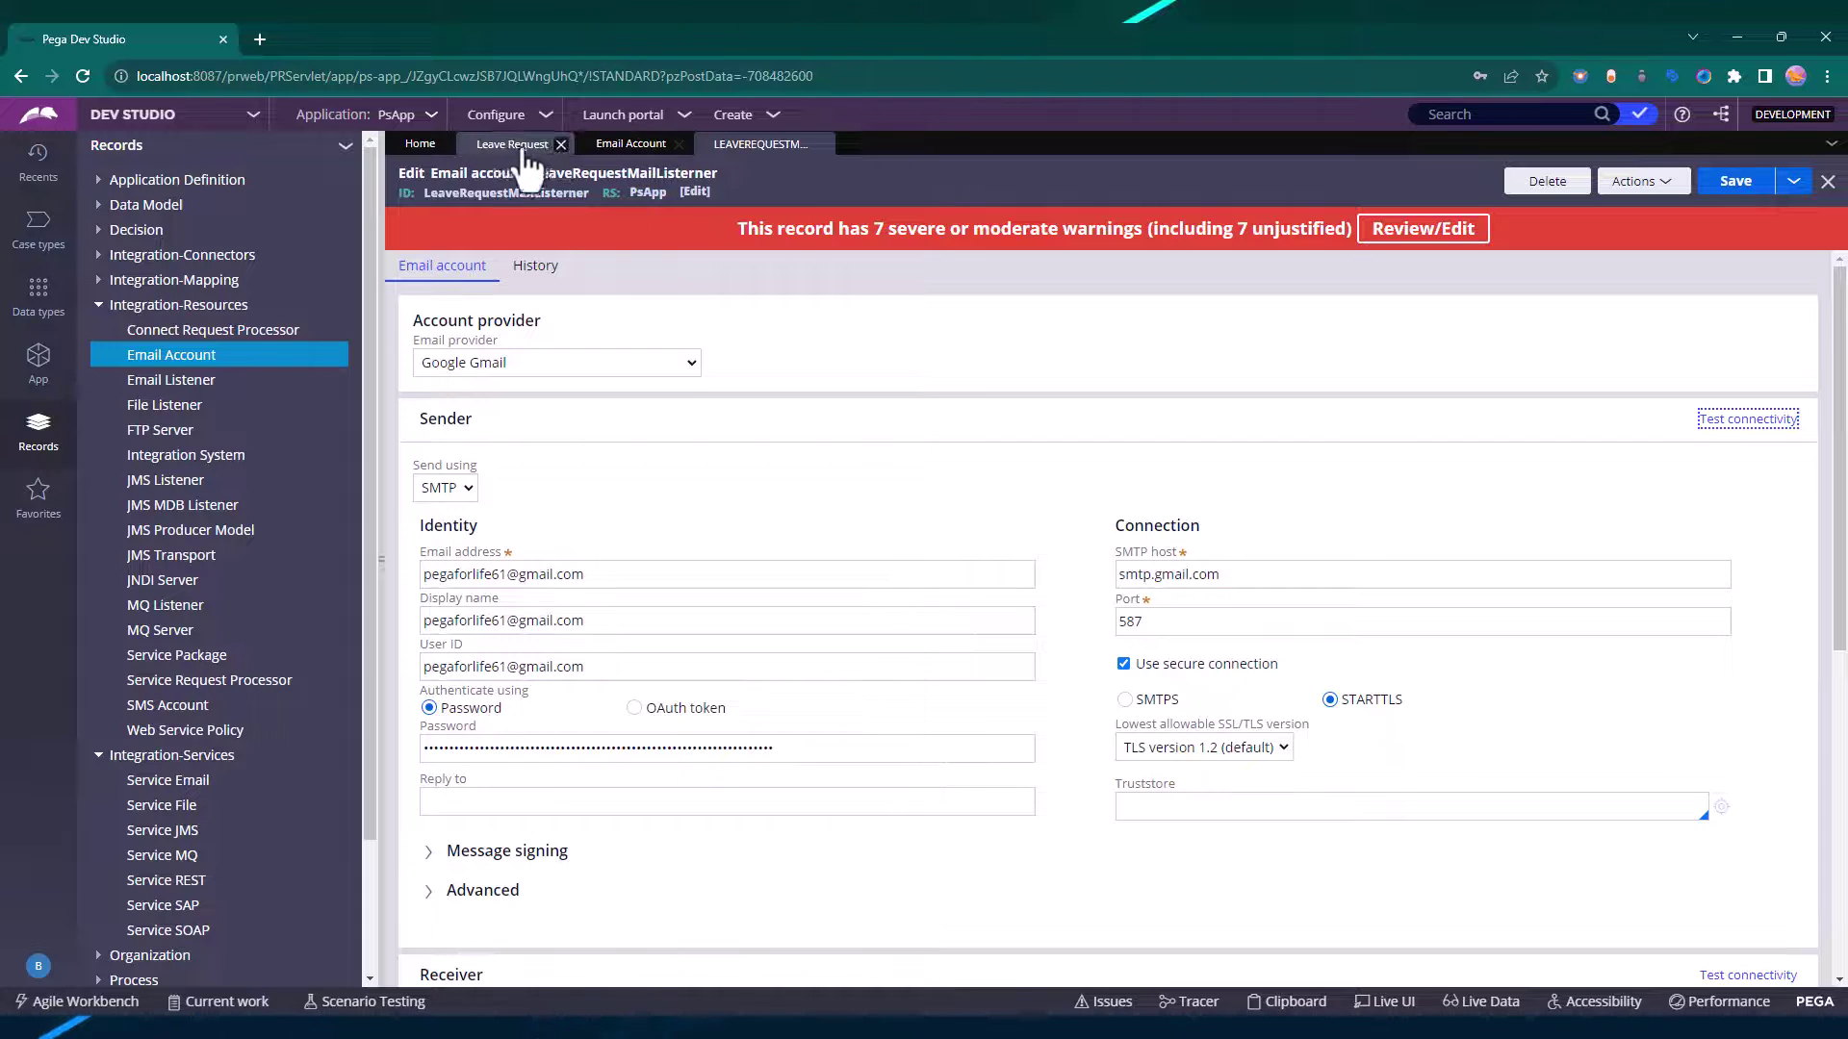
# Set LeaveRequestMailListerner as the Leave Request email account, save, and list Service Email rules.
pyautogui.click(512, 143)
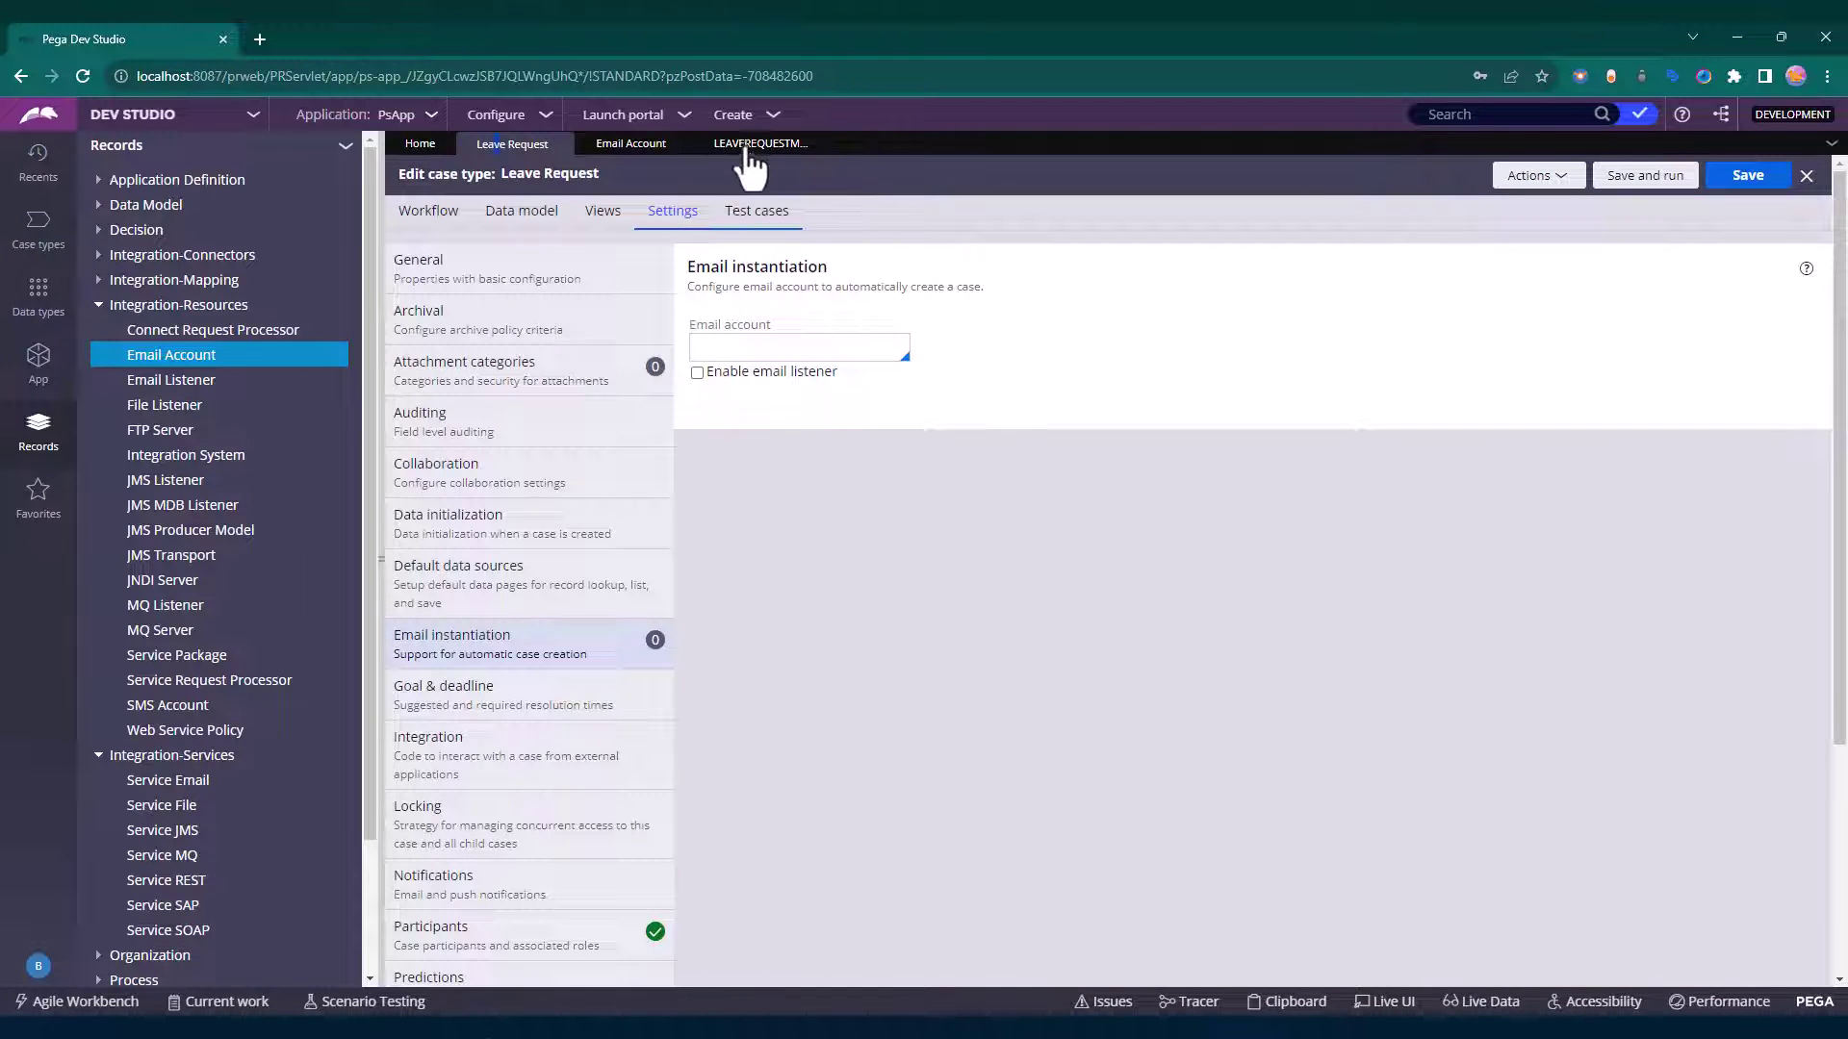
pyautogui.click(747, 146)
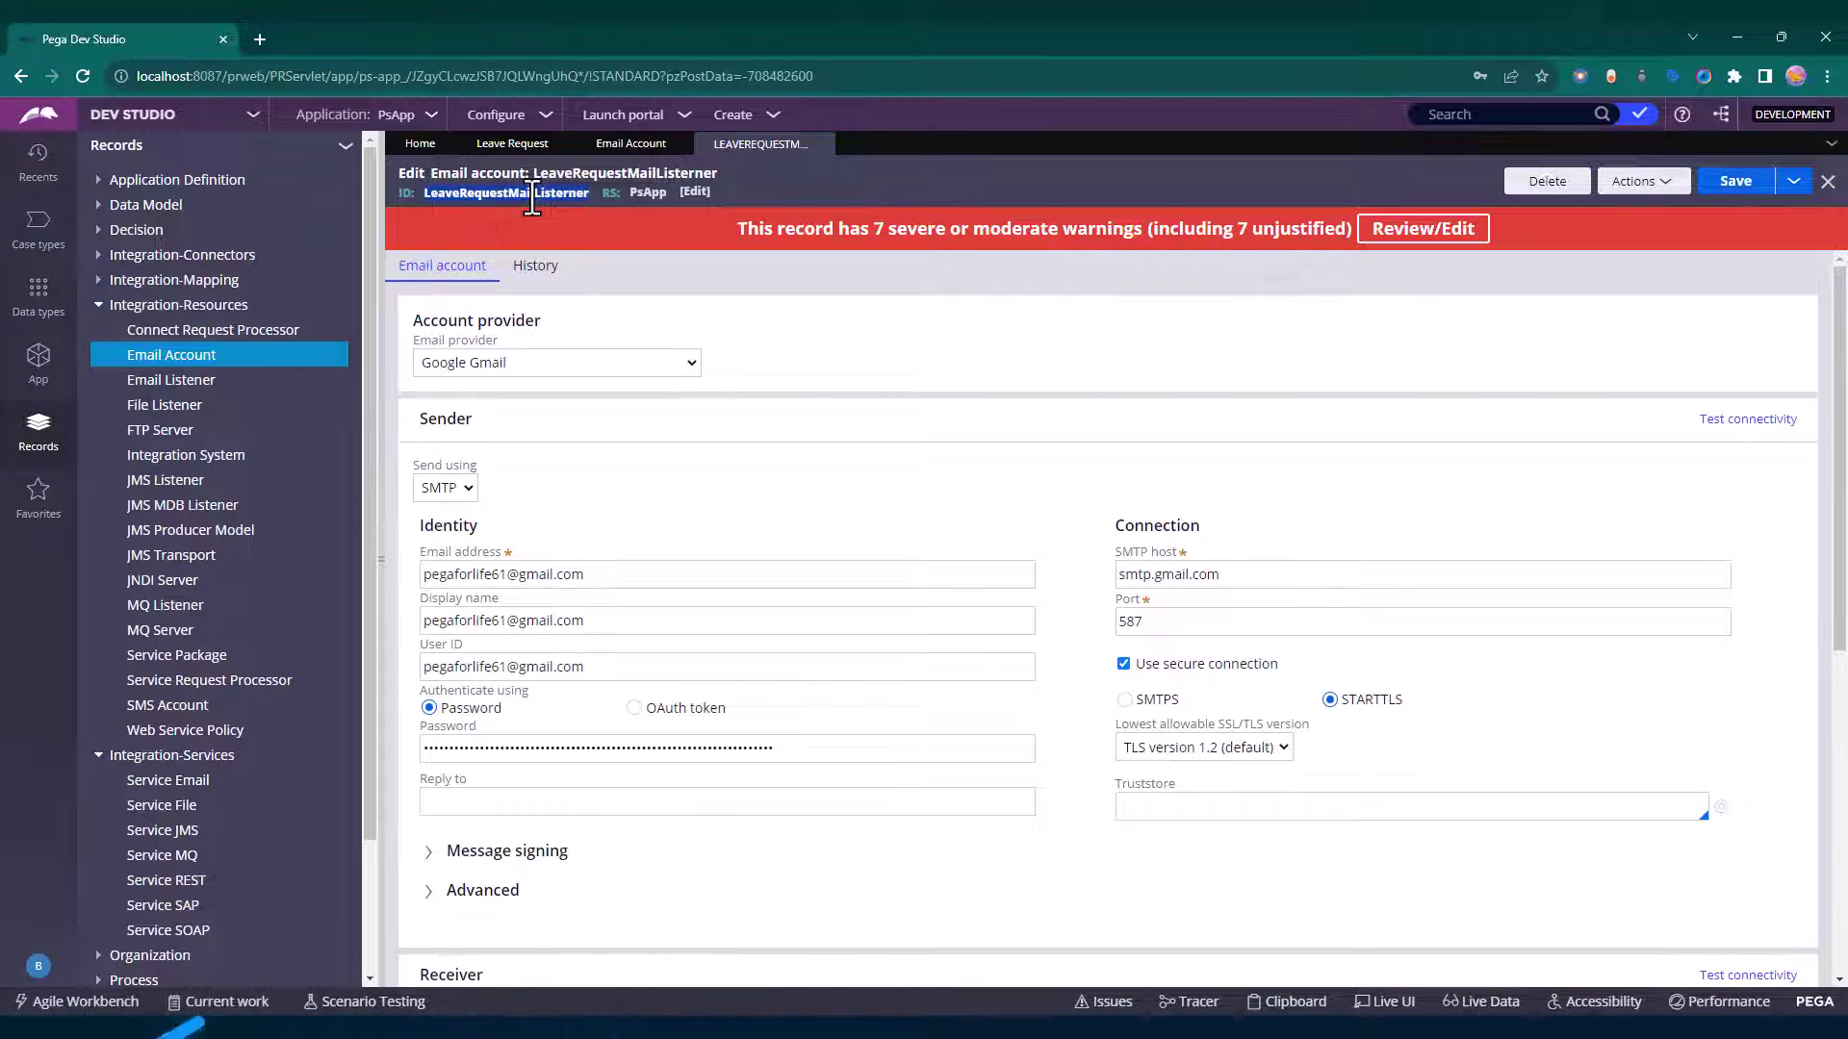
pyautogui.click(512, 145)
pyautogui.click(820, 348)
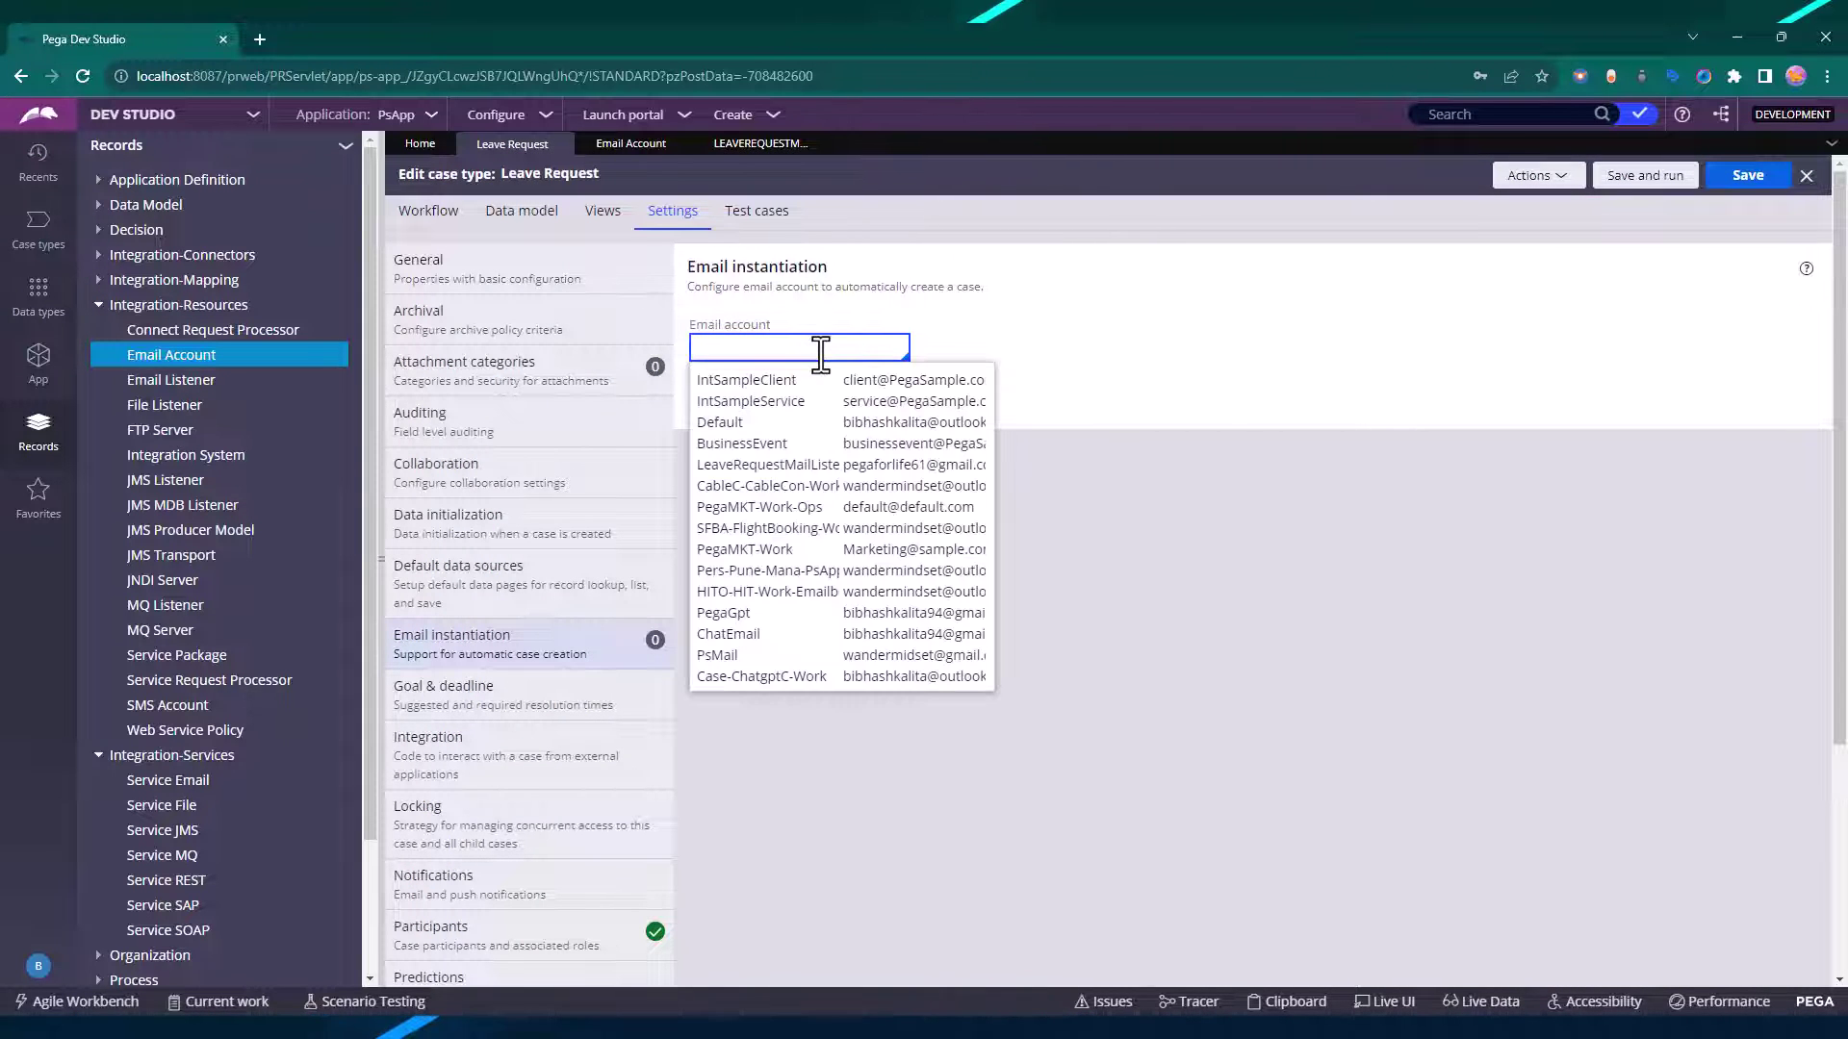
pyautogui.hotkey('ctrl', 'v')
pyautogui.click(808, 381)
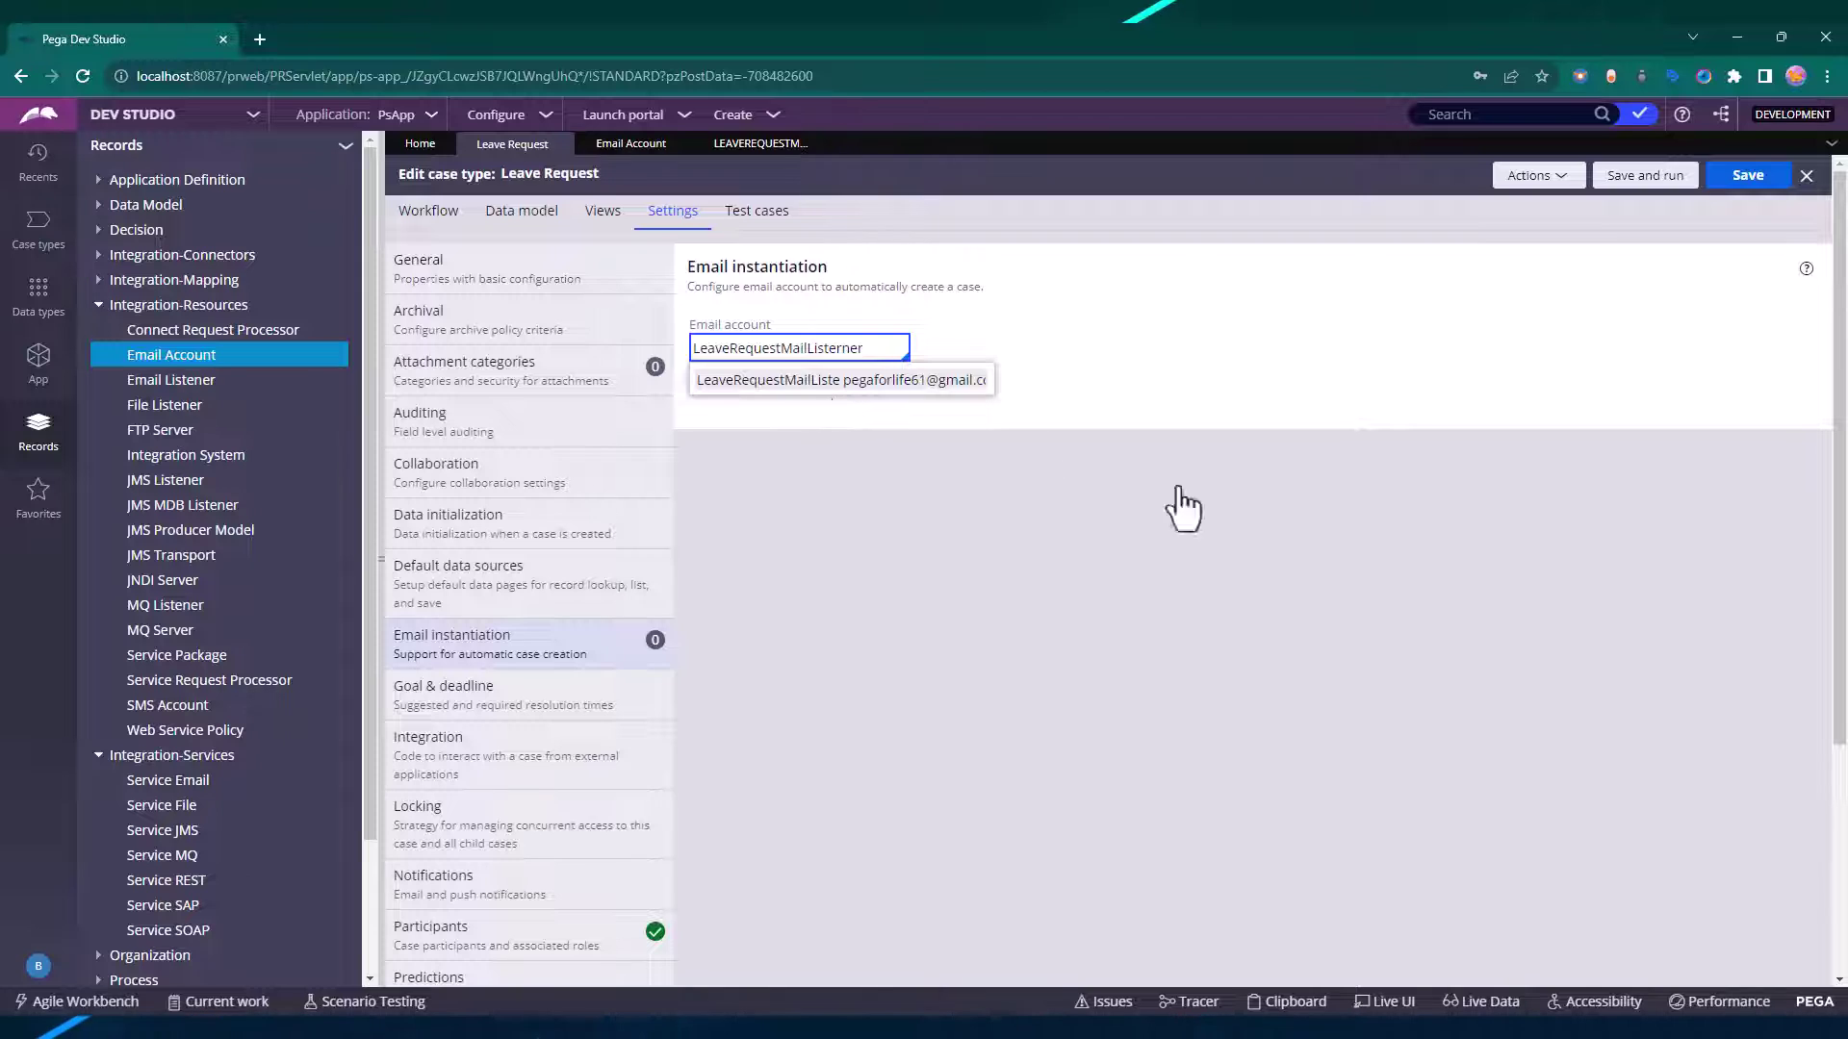
pyautogui.click(1736, 188)
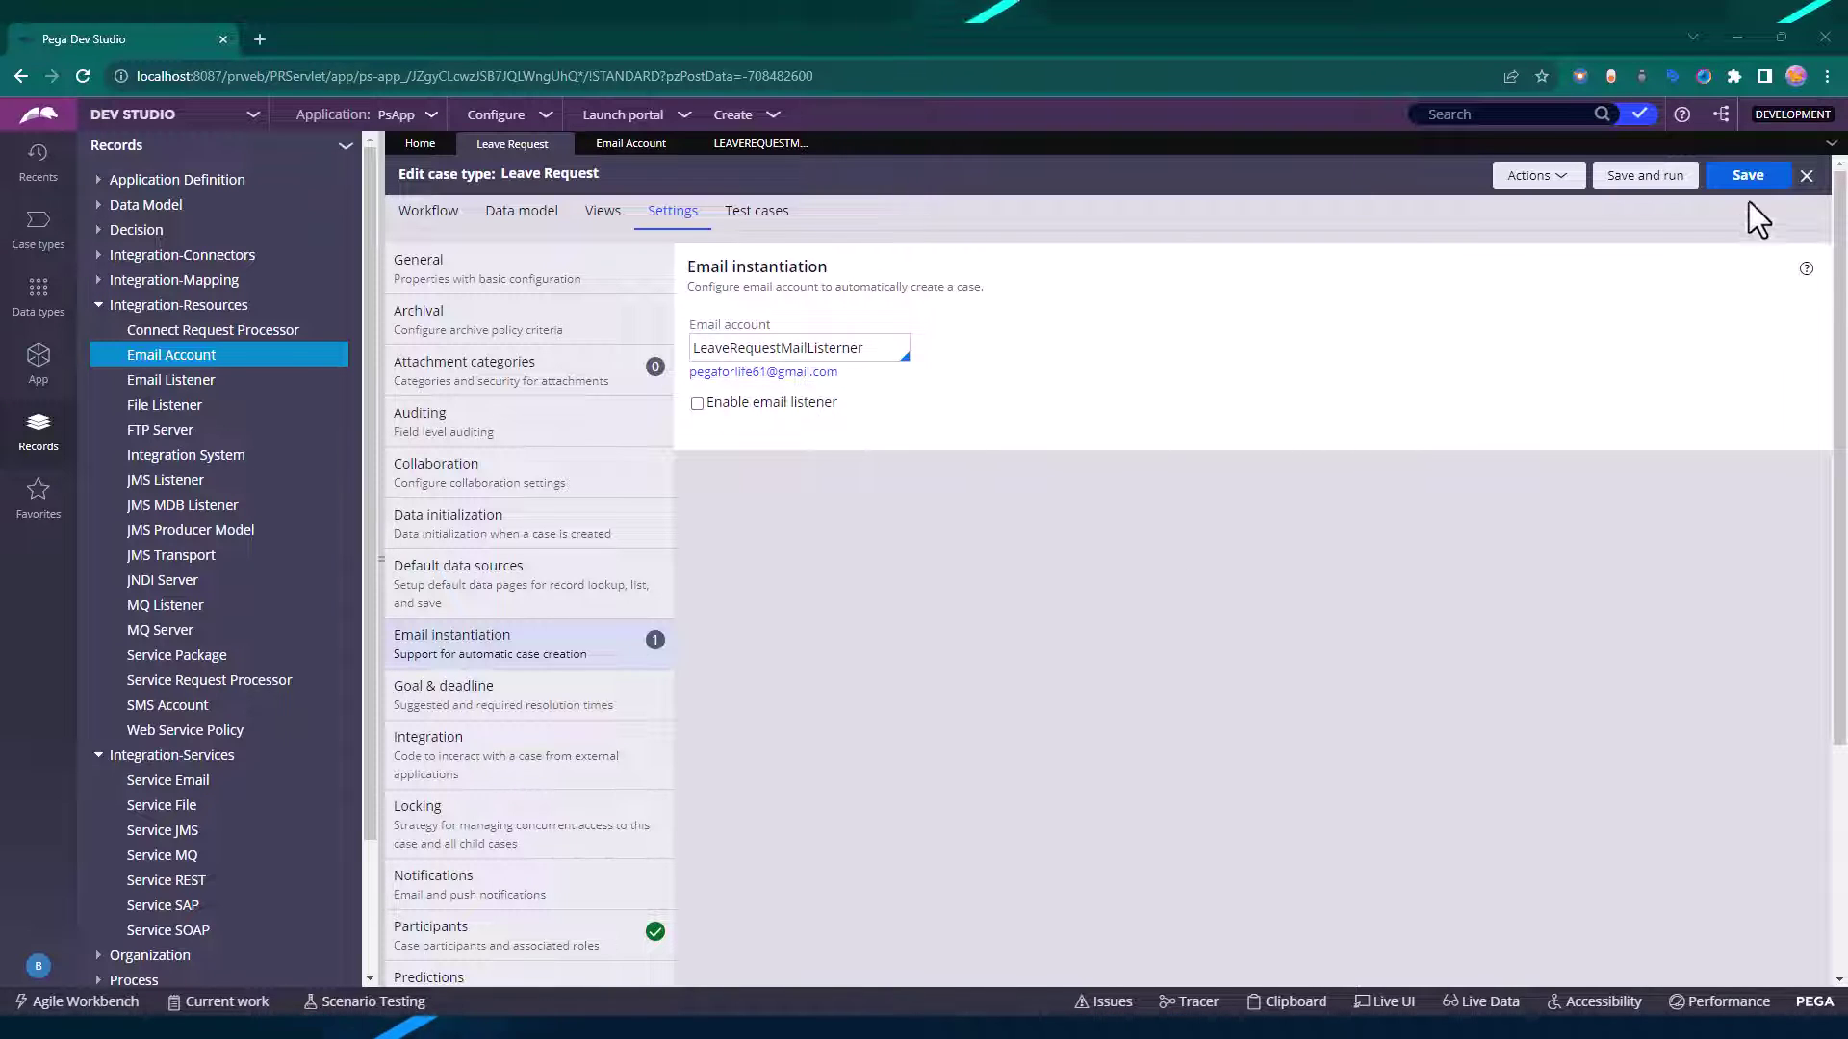
pyautogui.click(102, 306)
pyautogui.click(164, 356)
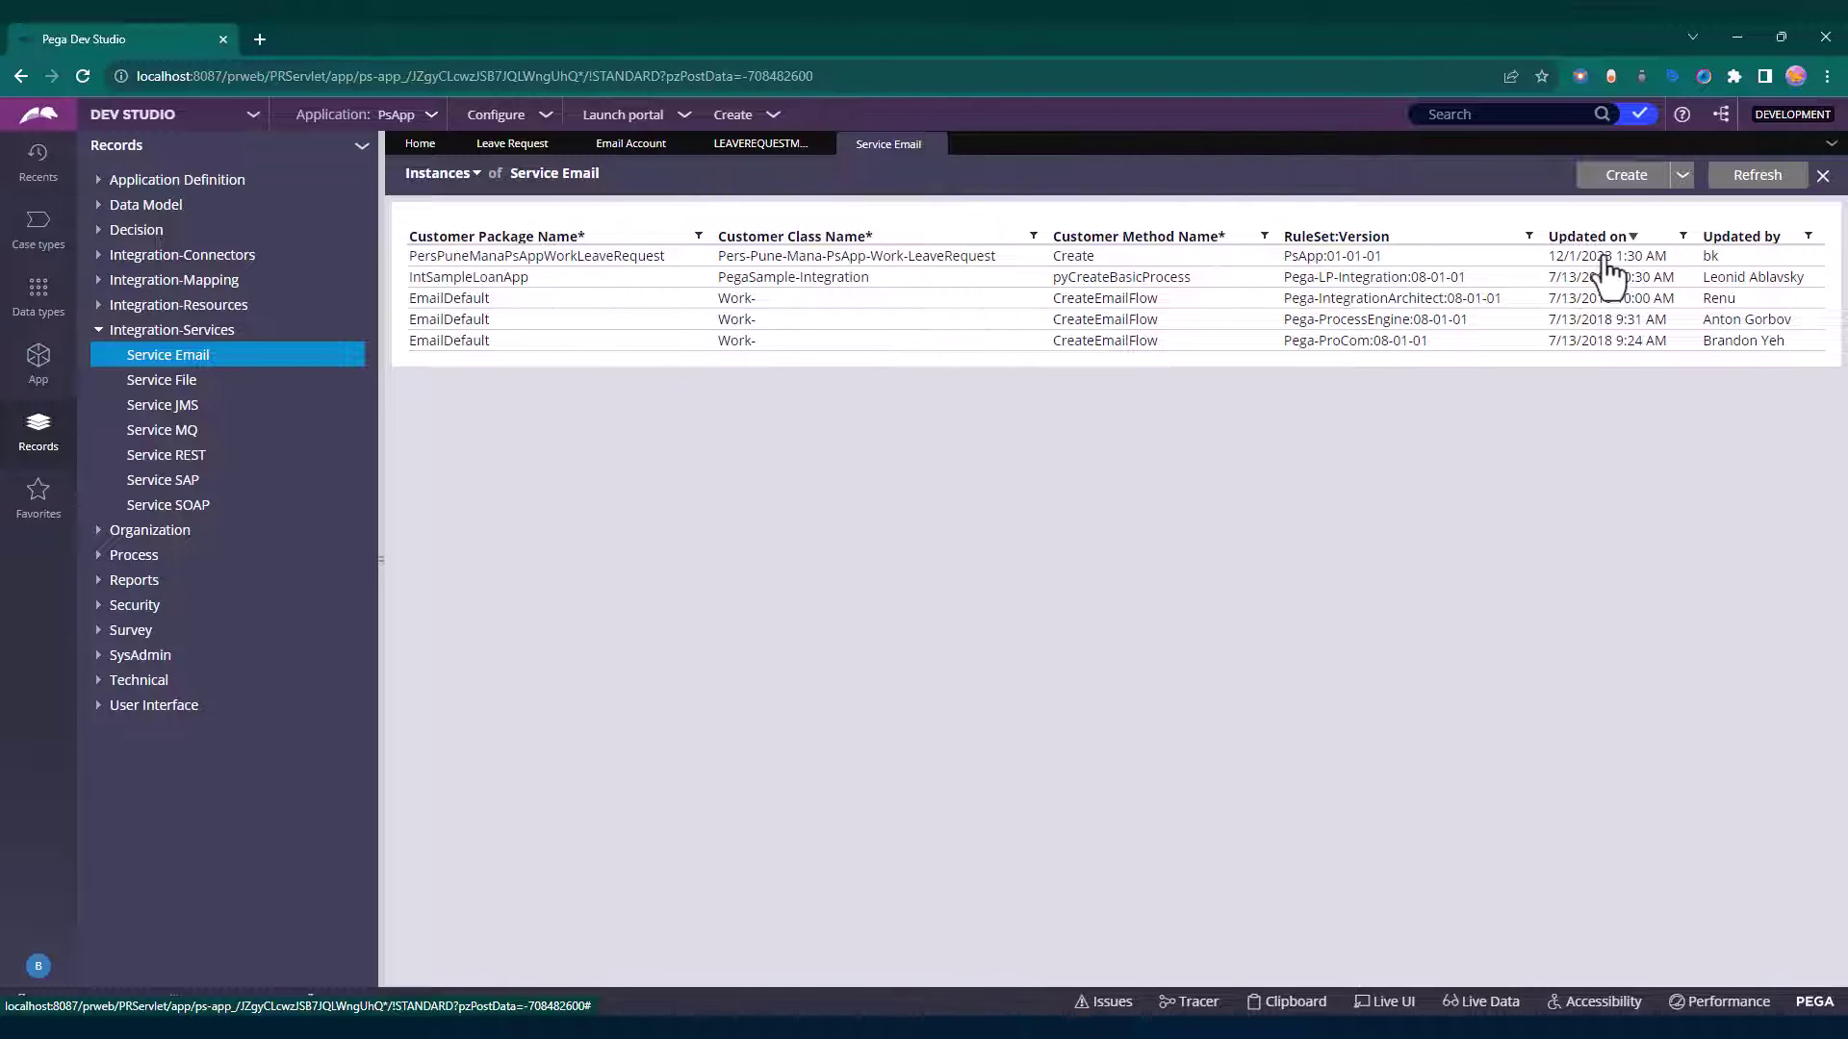
# Open PersPuneManaPsAppWorkLeaveRequest and review its From, Subject and body request mappings.
pyautogui.moveTo(1723, 258); pyautogui.dragTo(1546, 257)
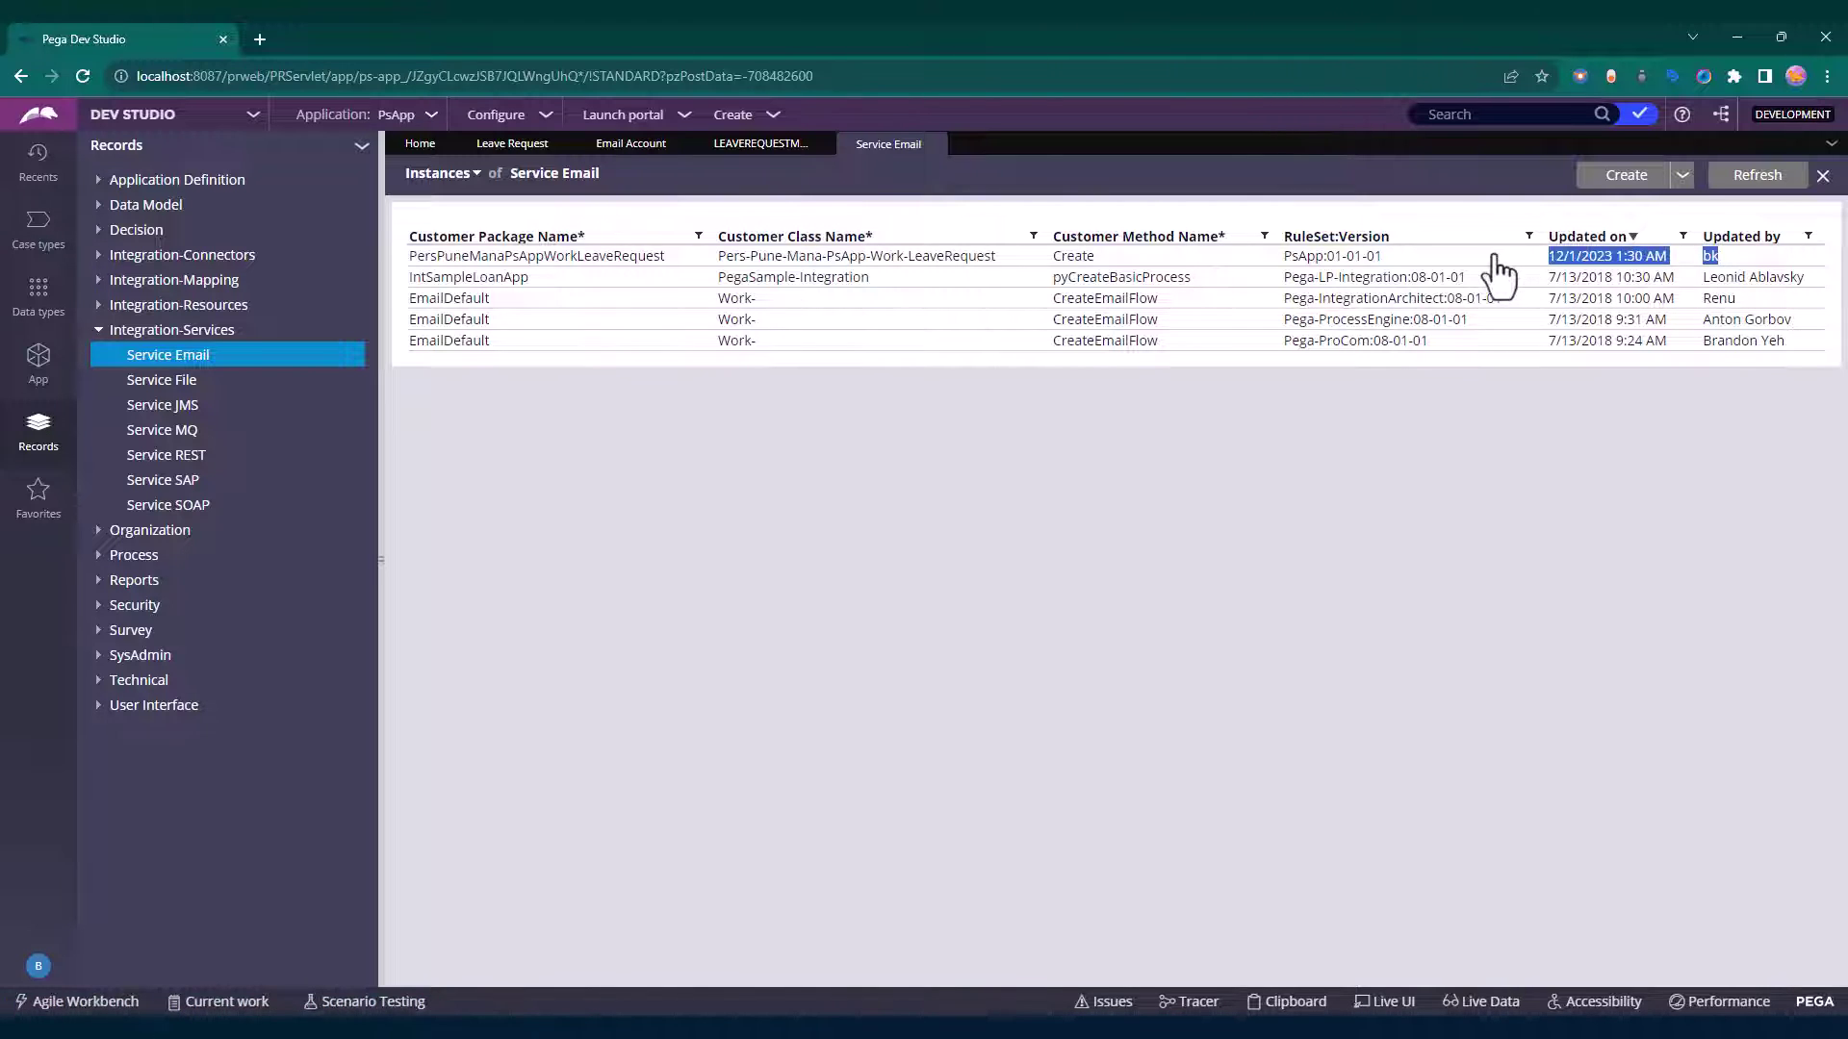
pyautogui.click(515, 258)
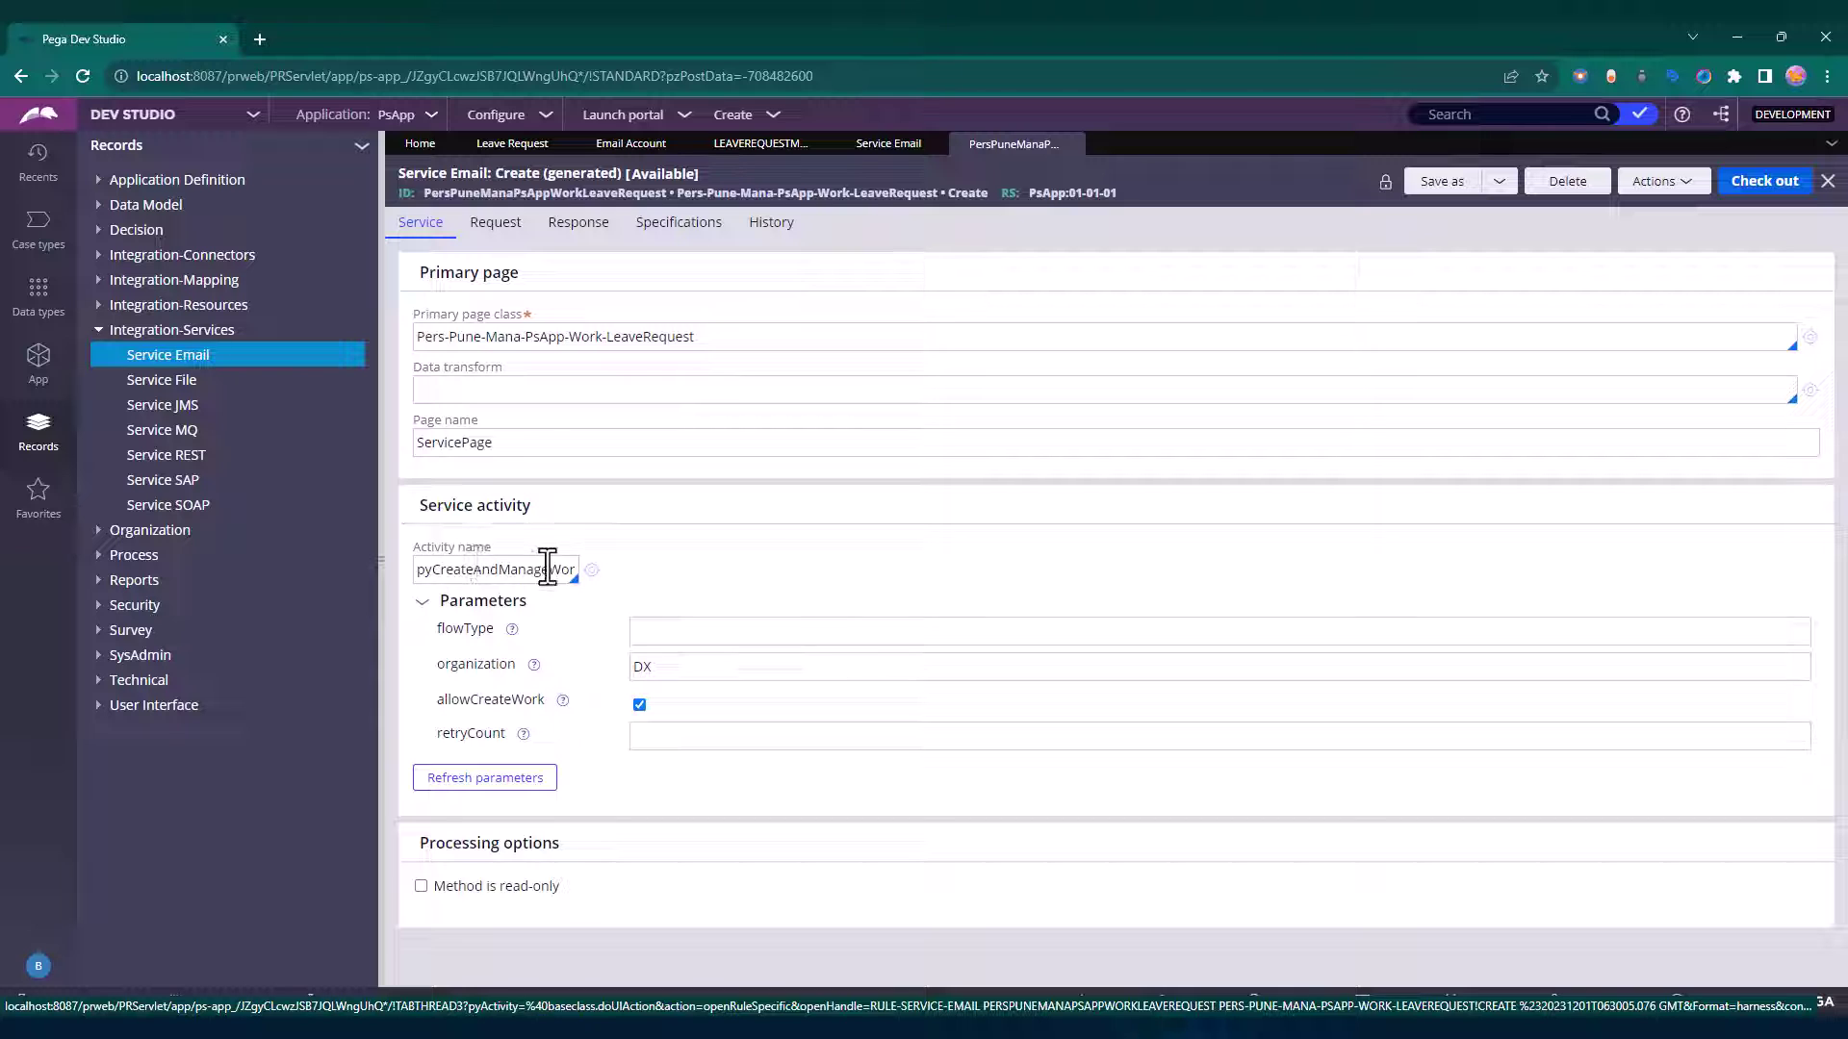
pyautogui.click(495, 231)
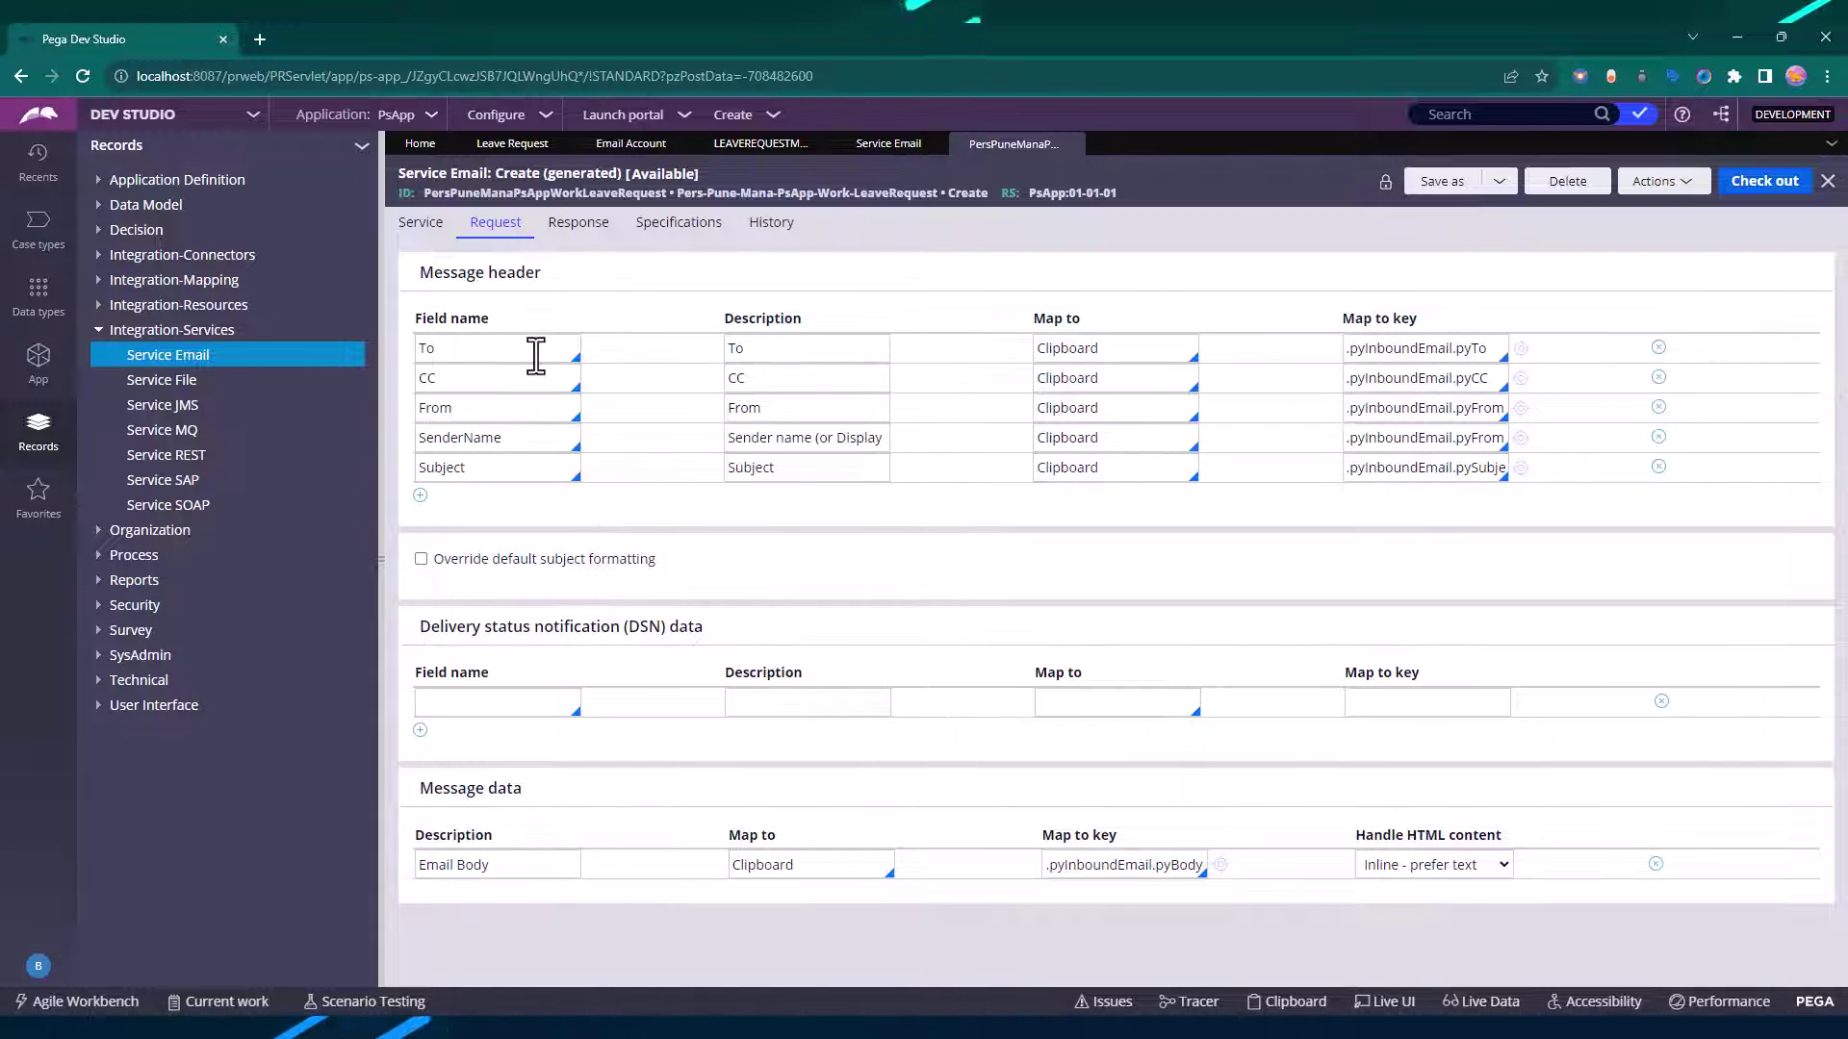
pyautogui.click(502, 410)
pyautogui.click(773, 469)
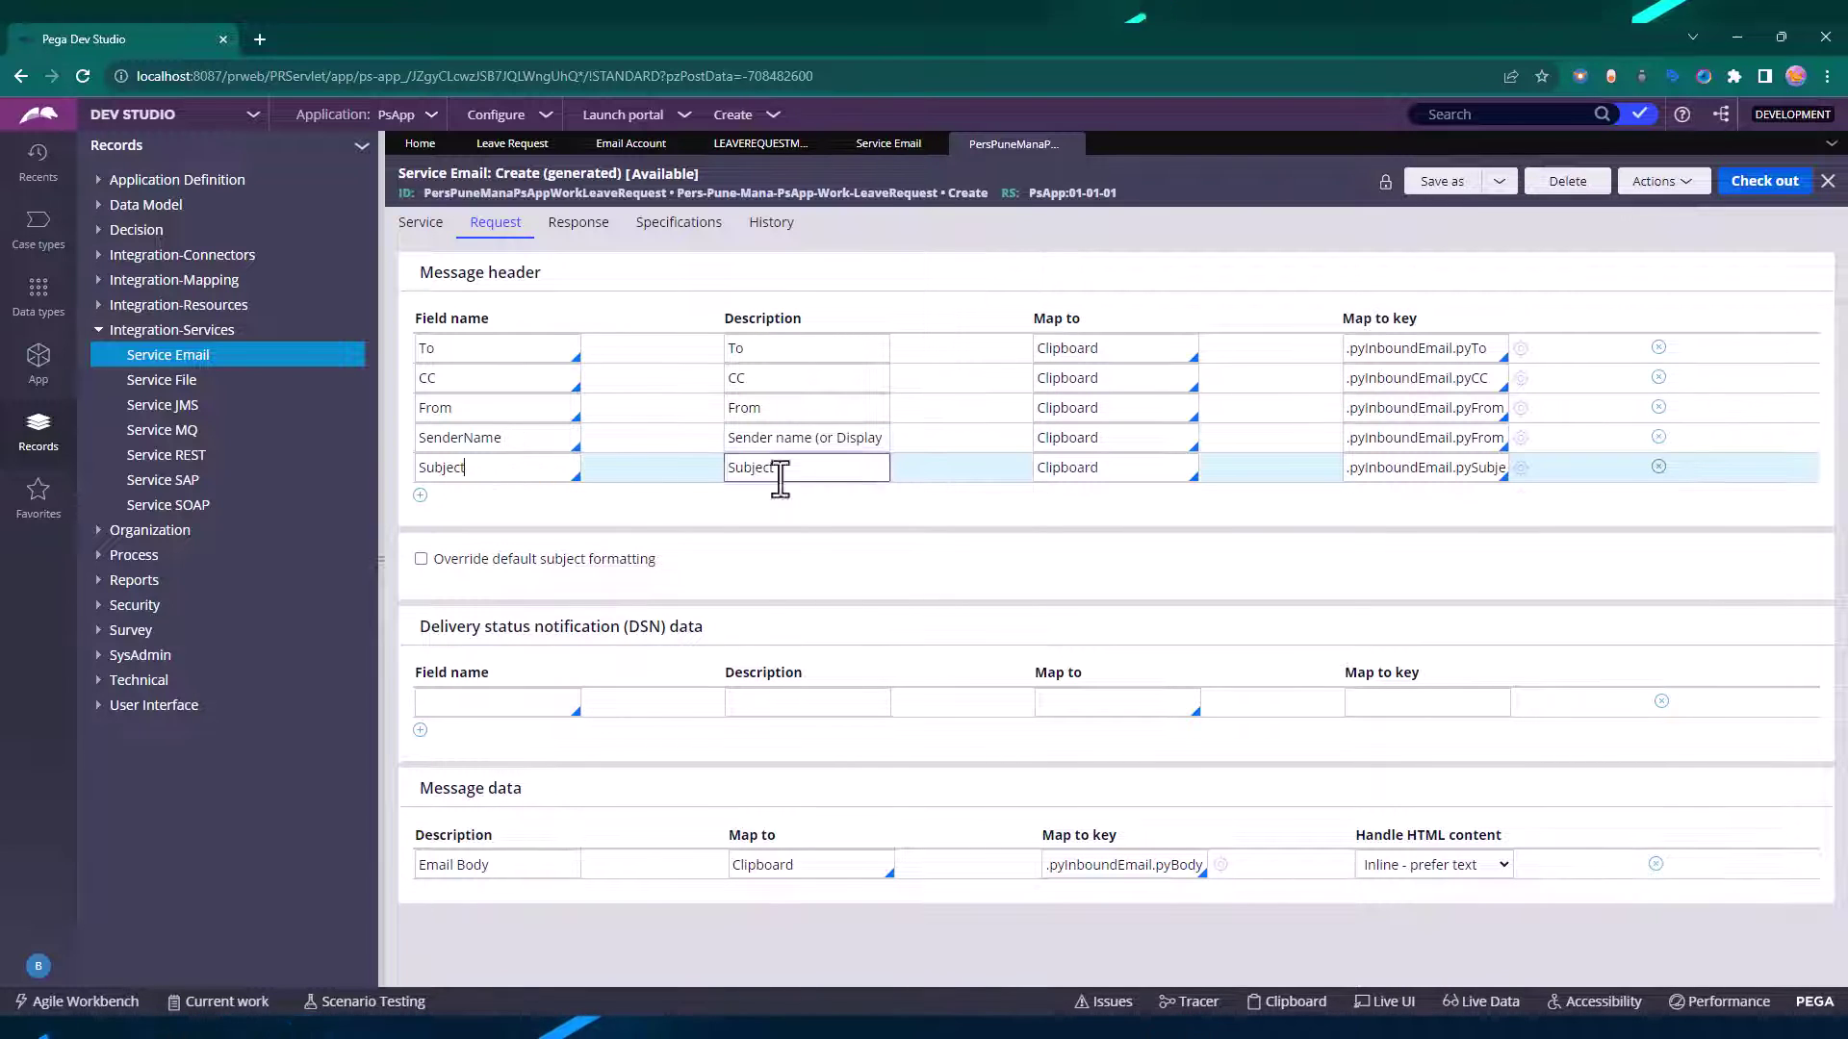
pyautogui.click(1138, 871)
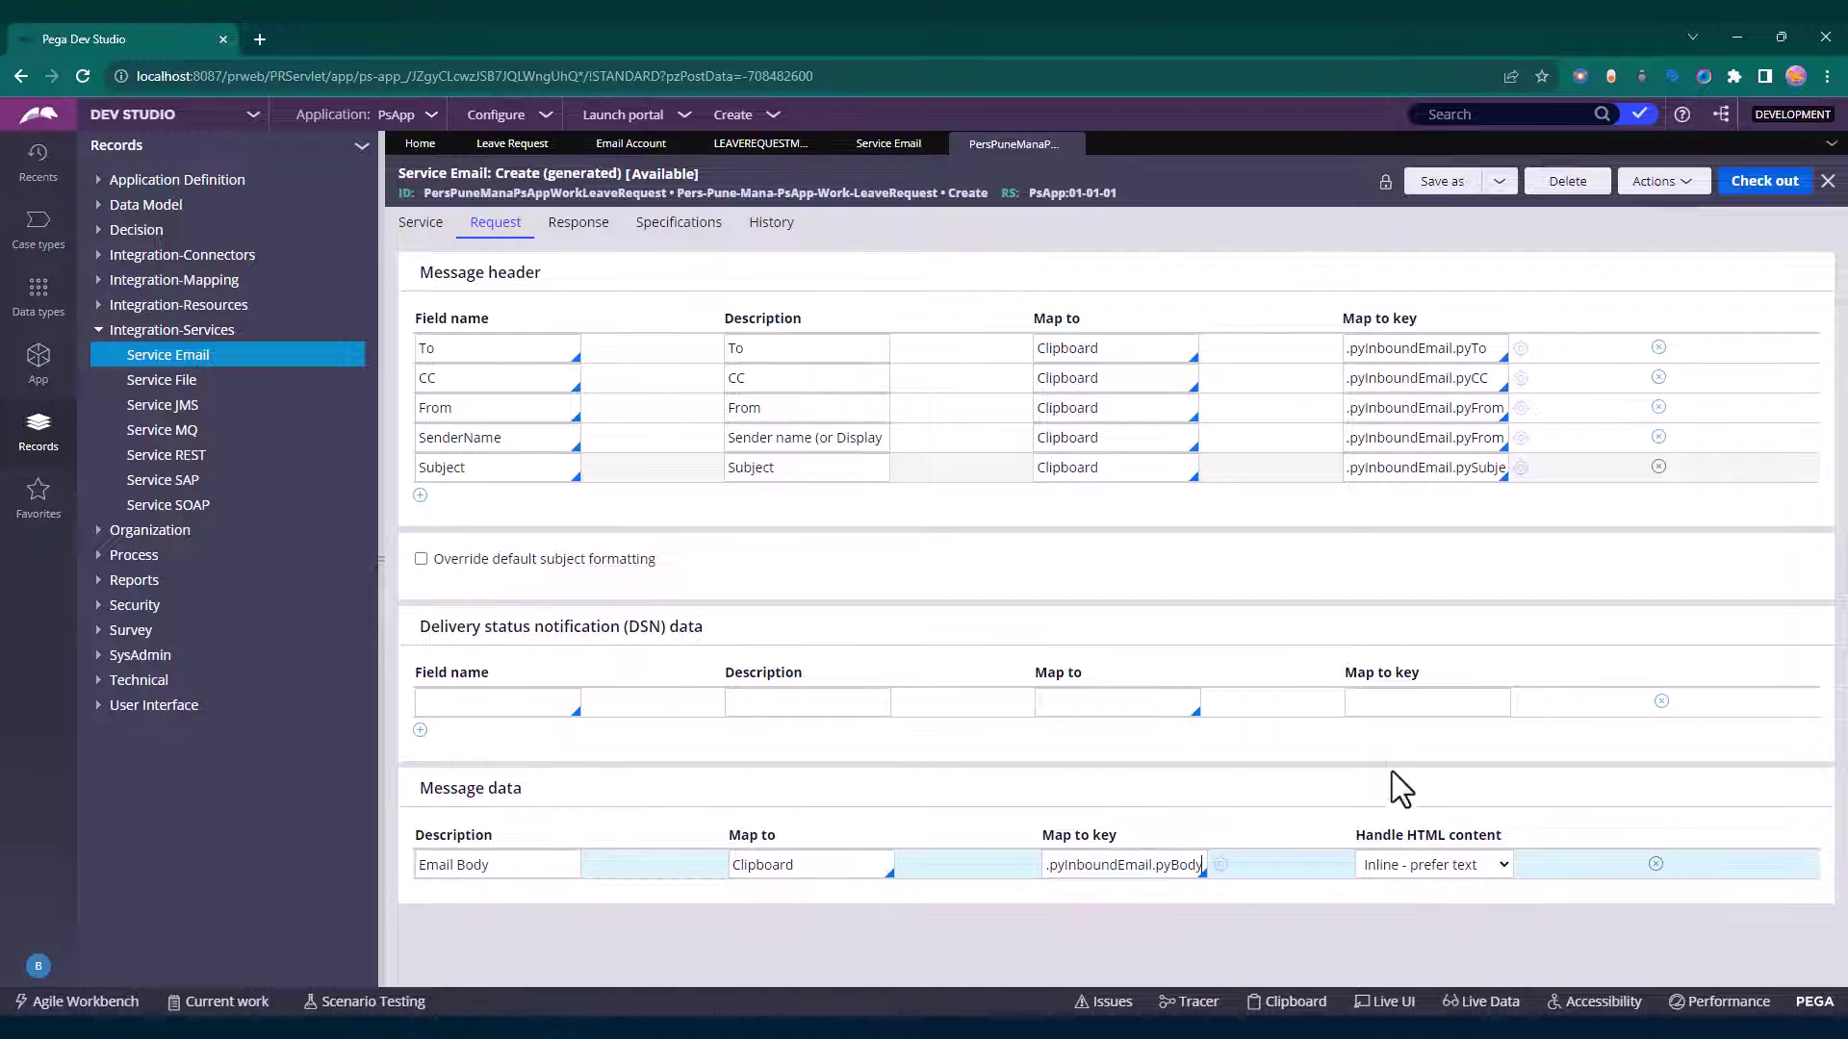
pyautogui.click(674, 223)
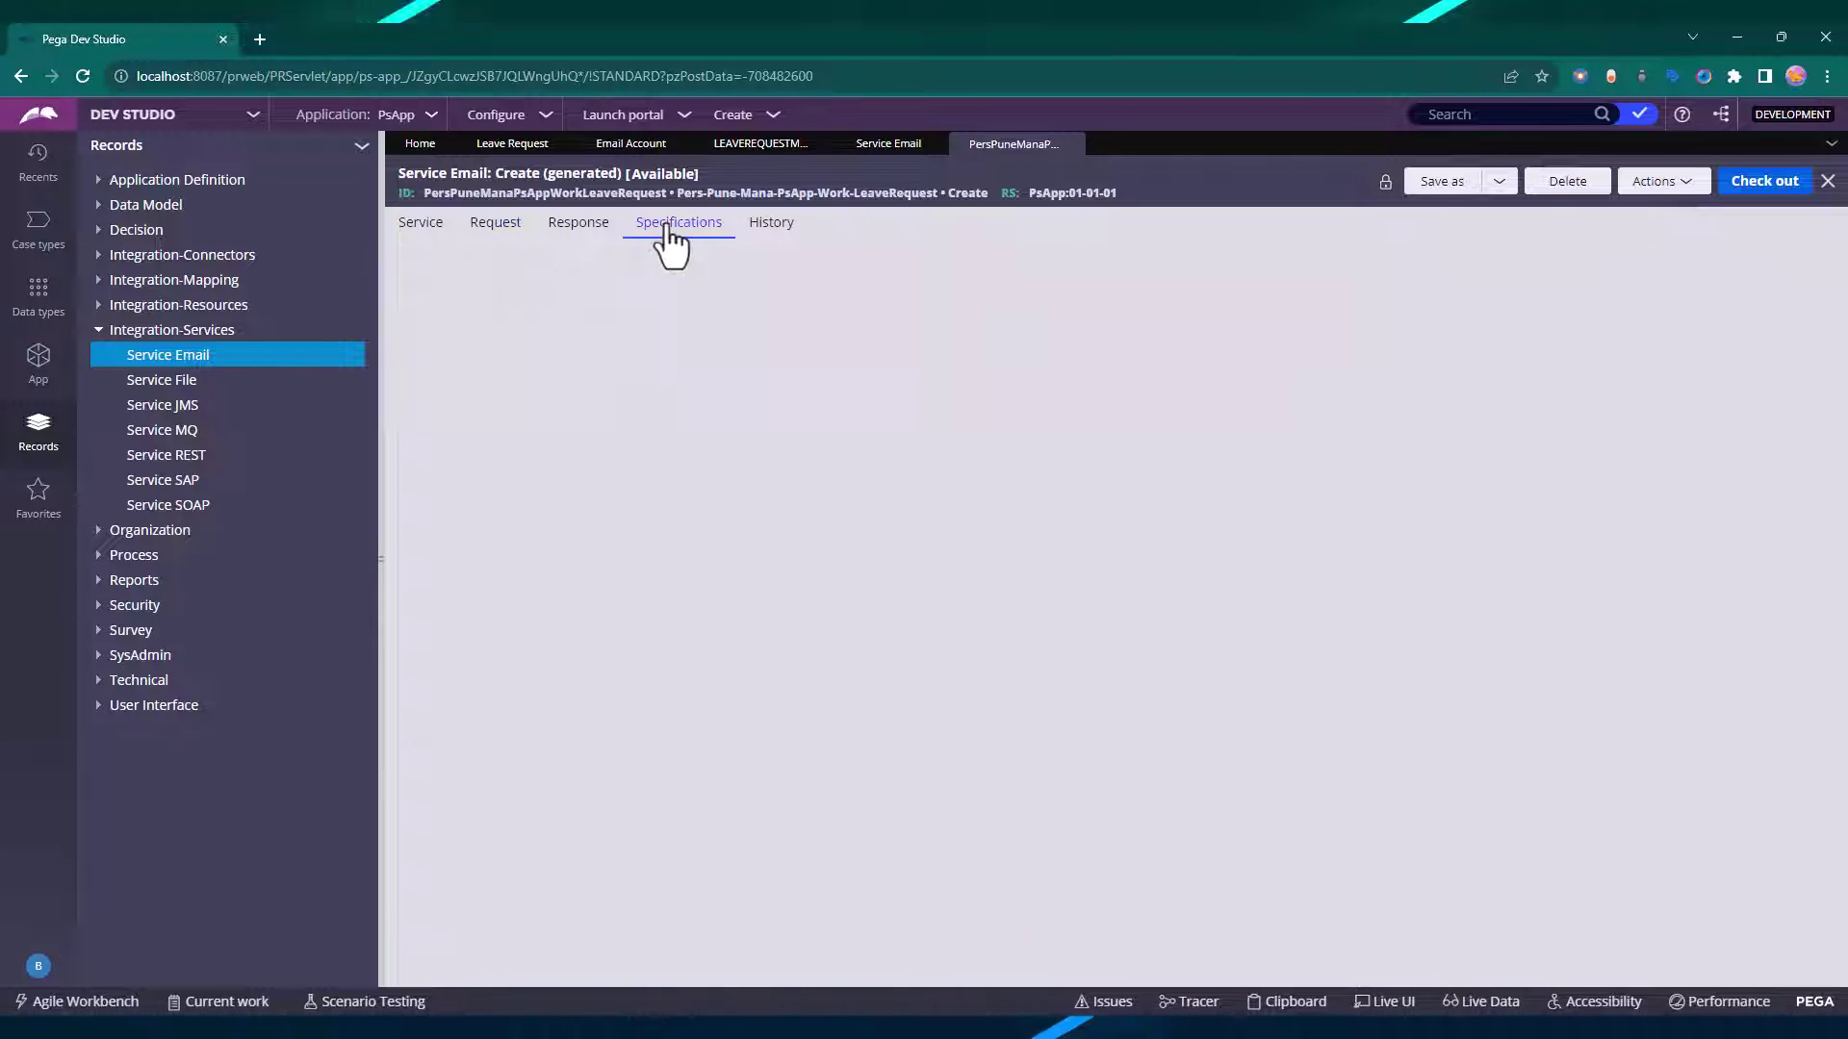
# Review the rule's response conditions and the first response's message contents.
pyautogui.click(575, 223)
pyautogui.click(678, 225)
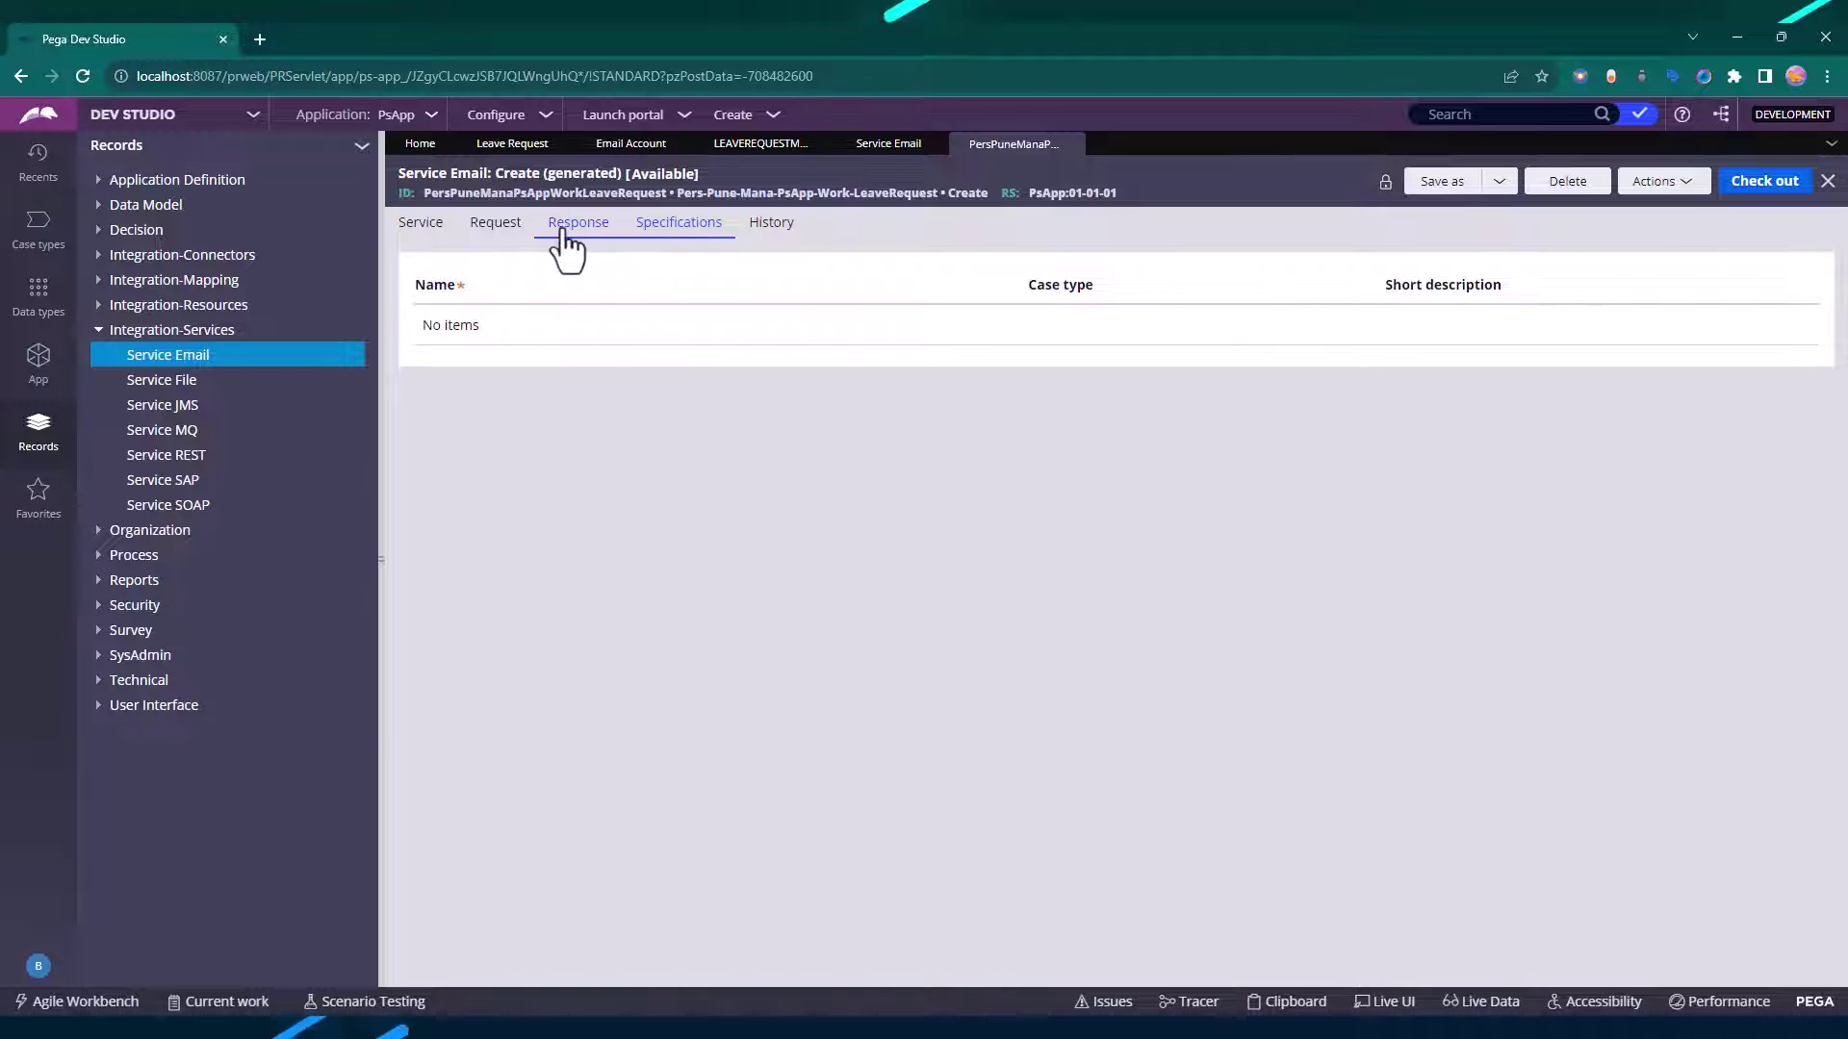
pyautogui.click(562, 226)
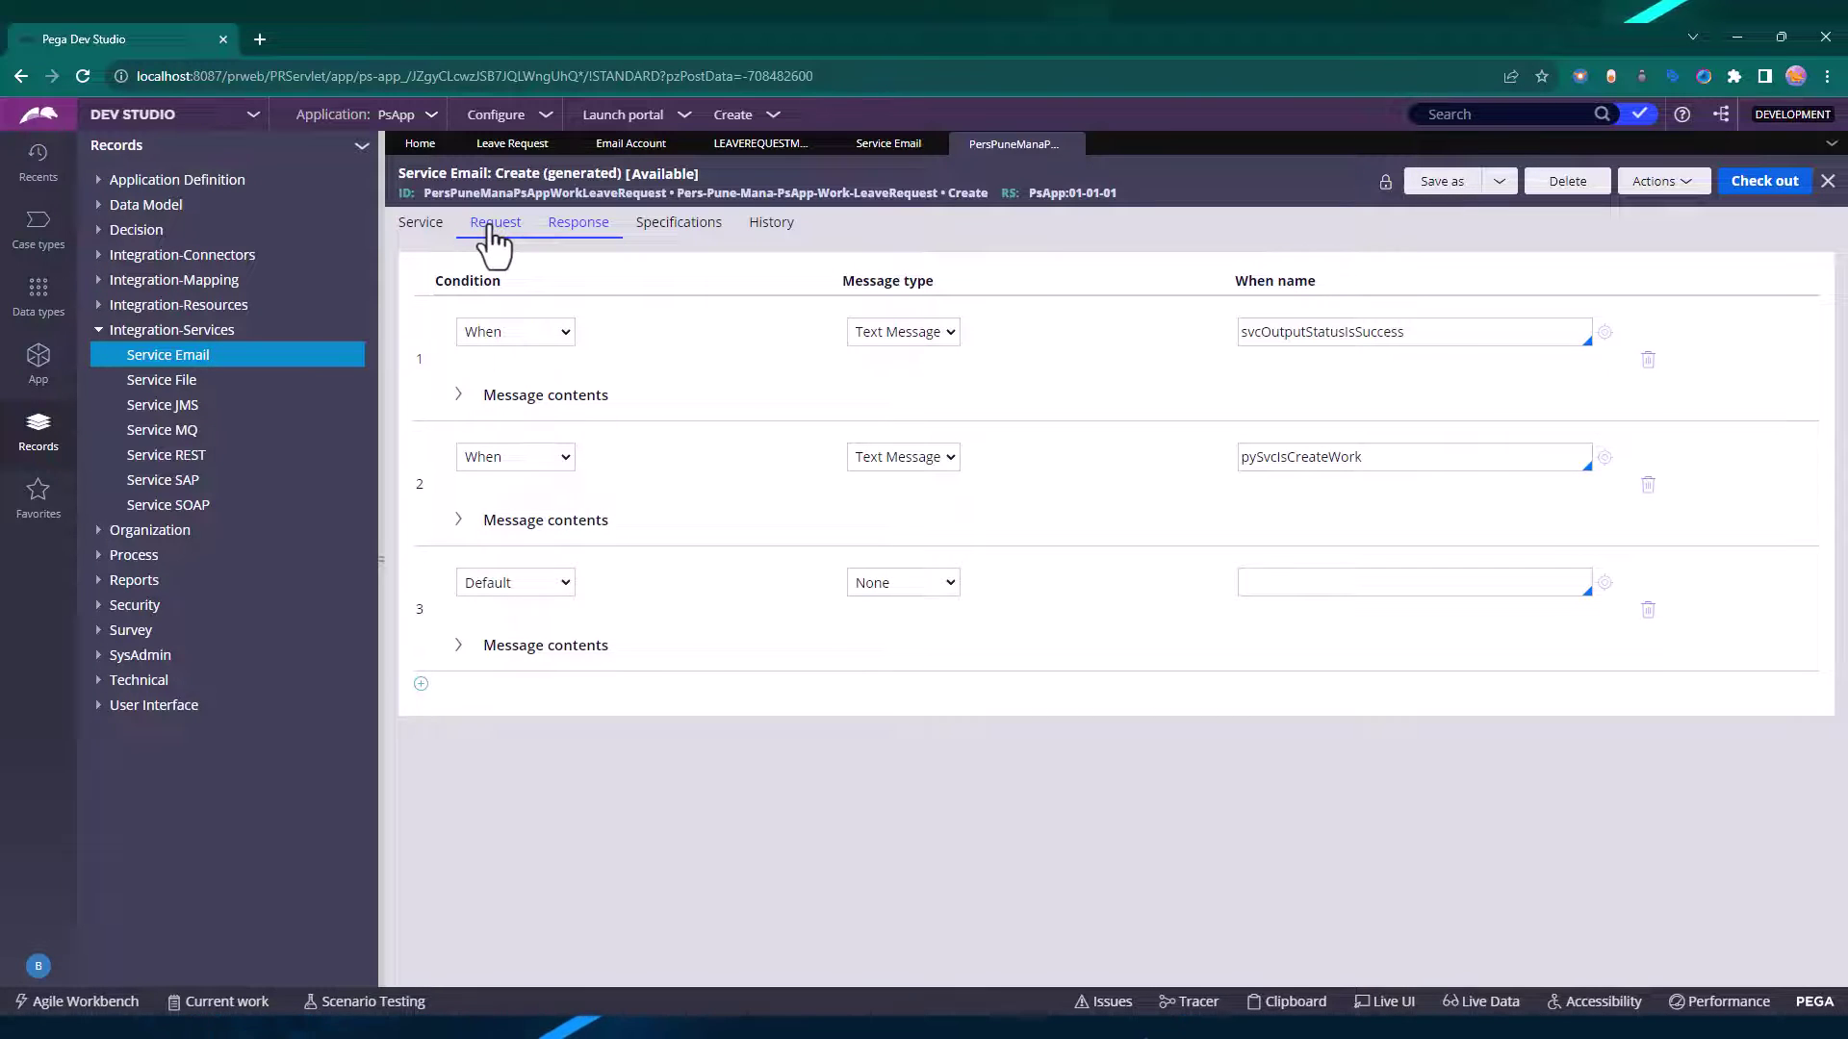
pyautogui.click(493, 231)
pyautogui.click(577, 236)
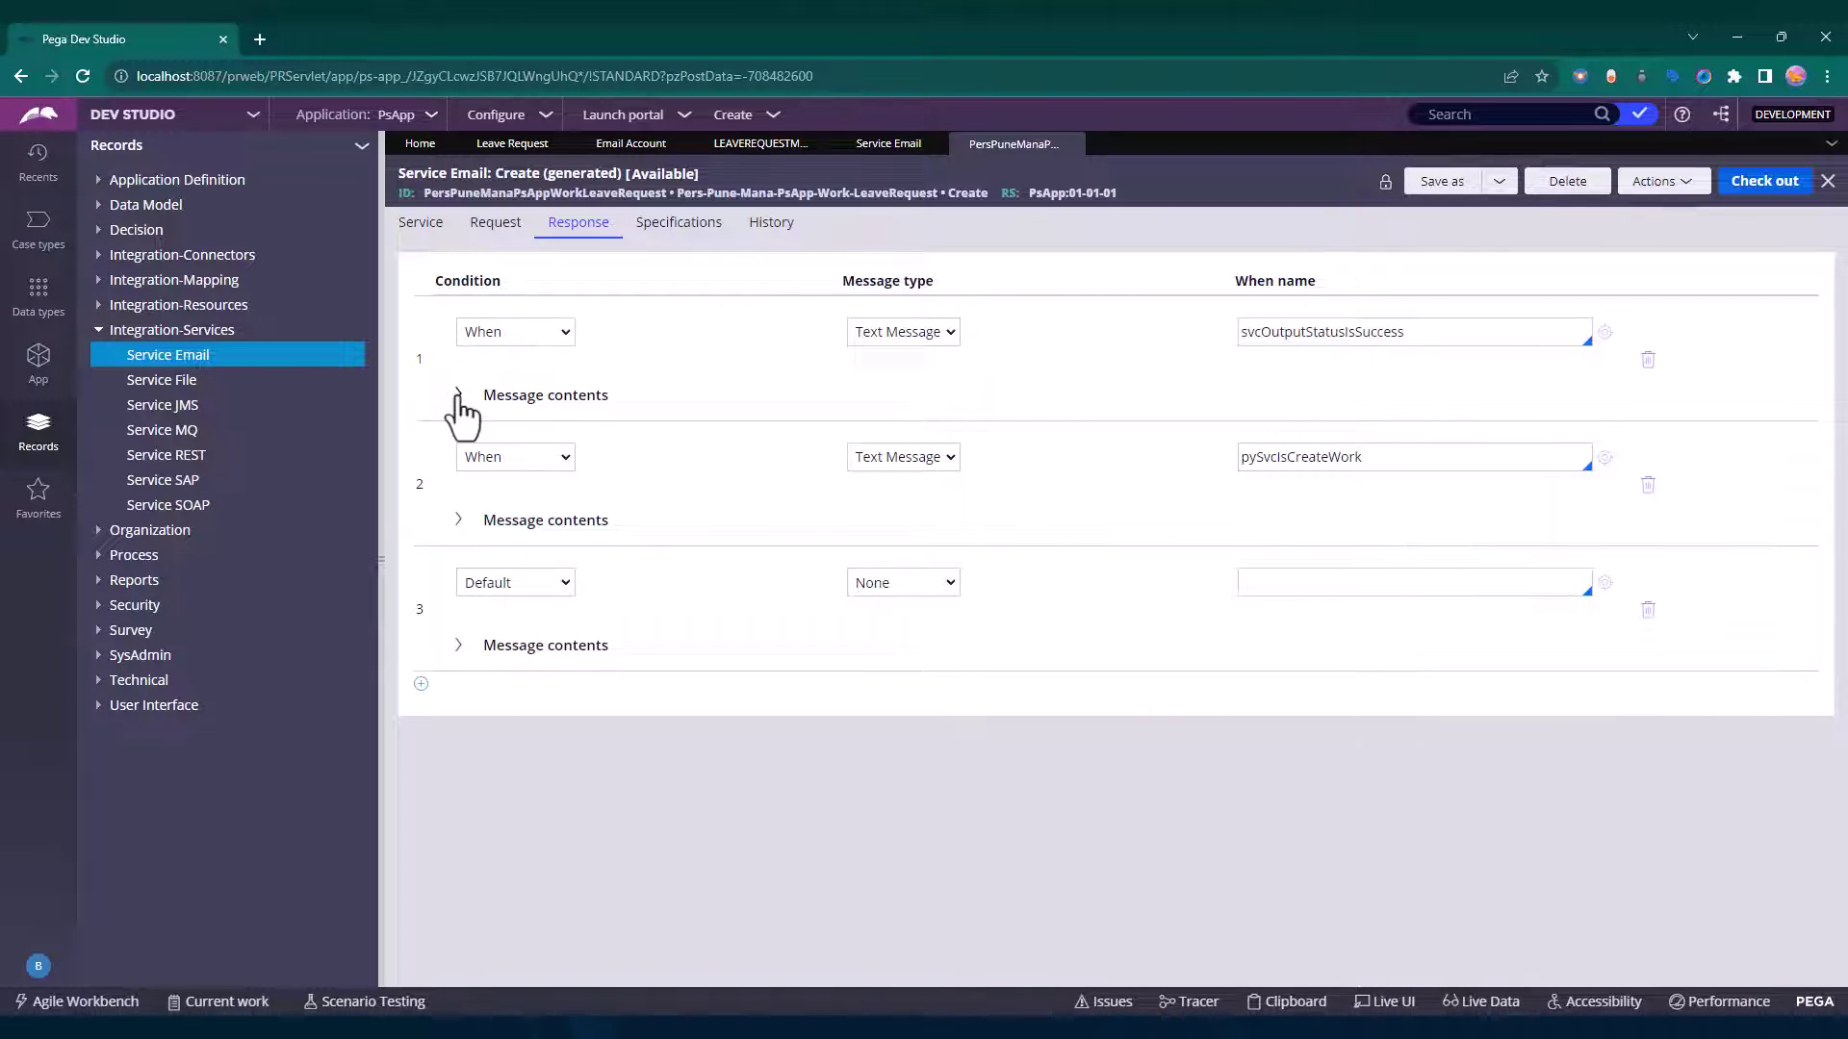
pyautogui.click(458, 395)
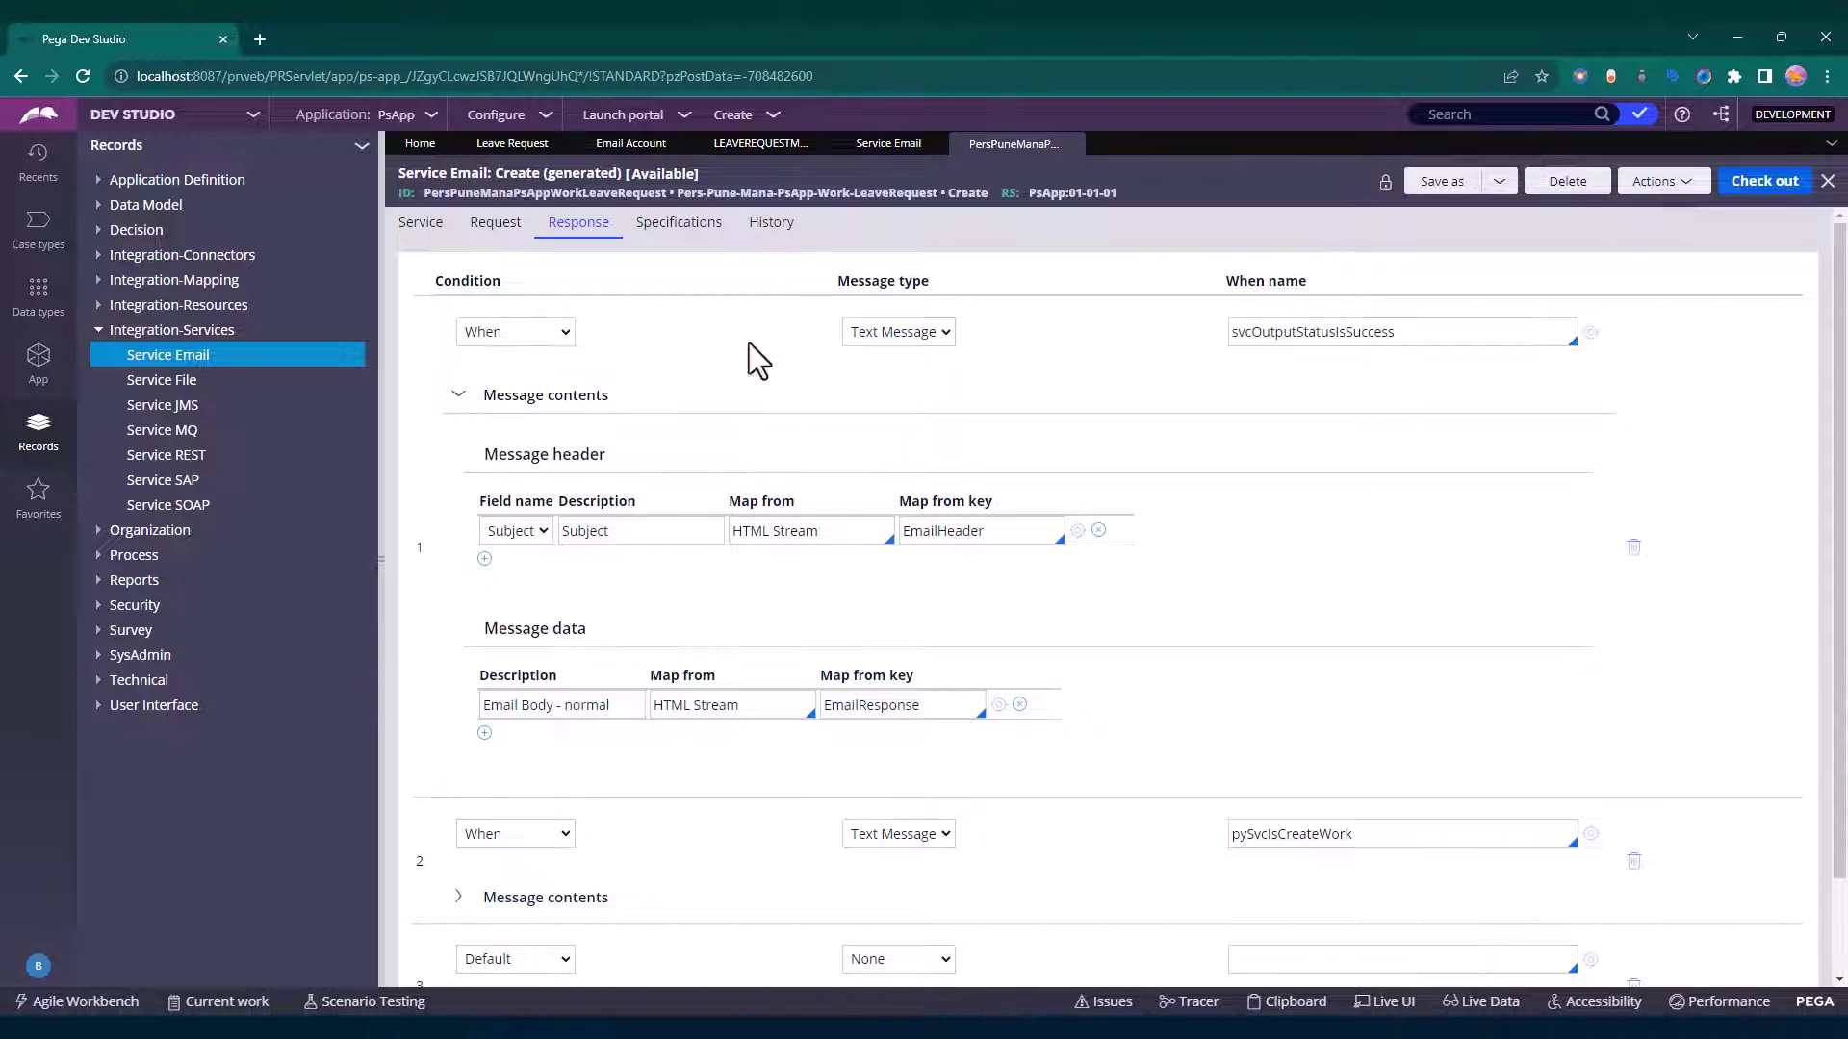
pyautogui.doubleClick(1361, 332)
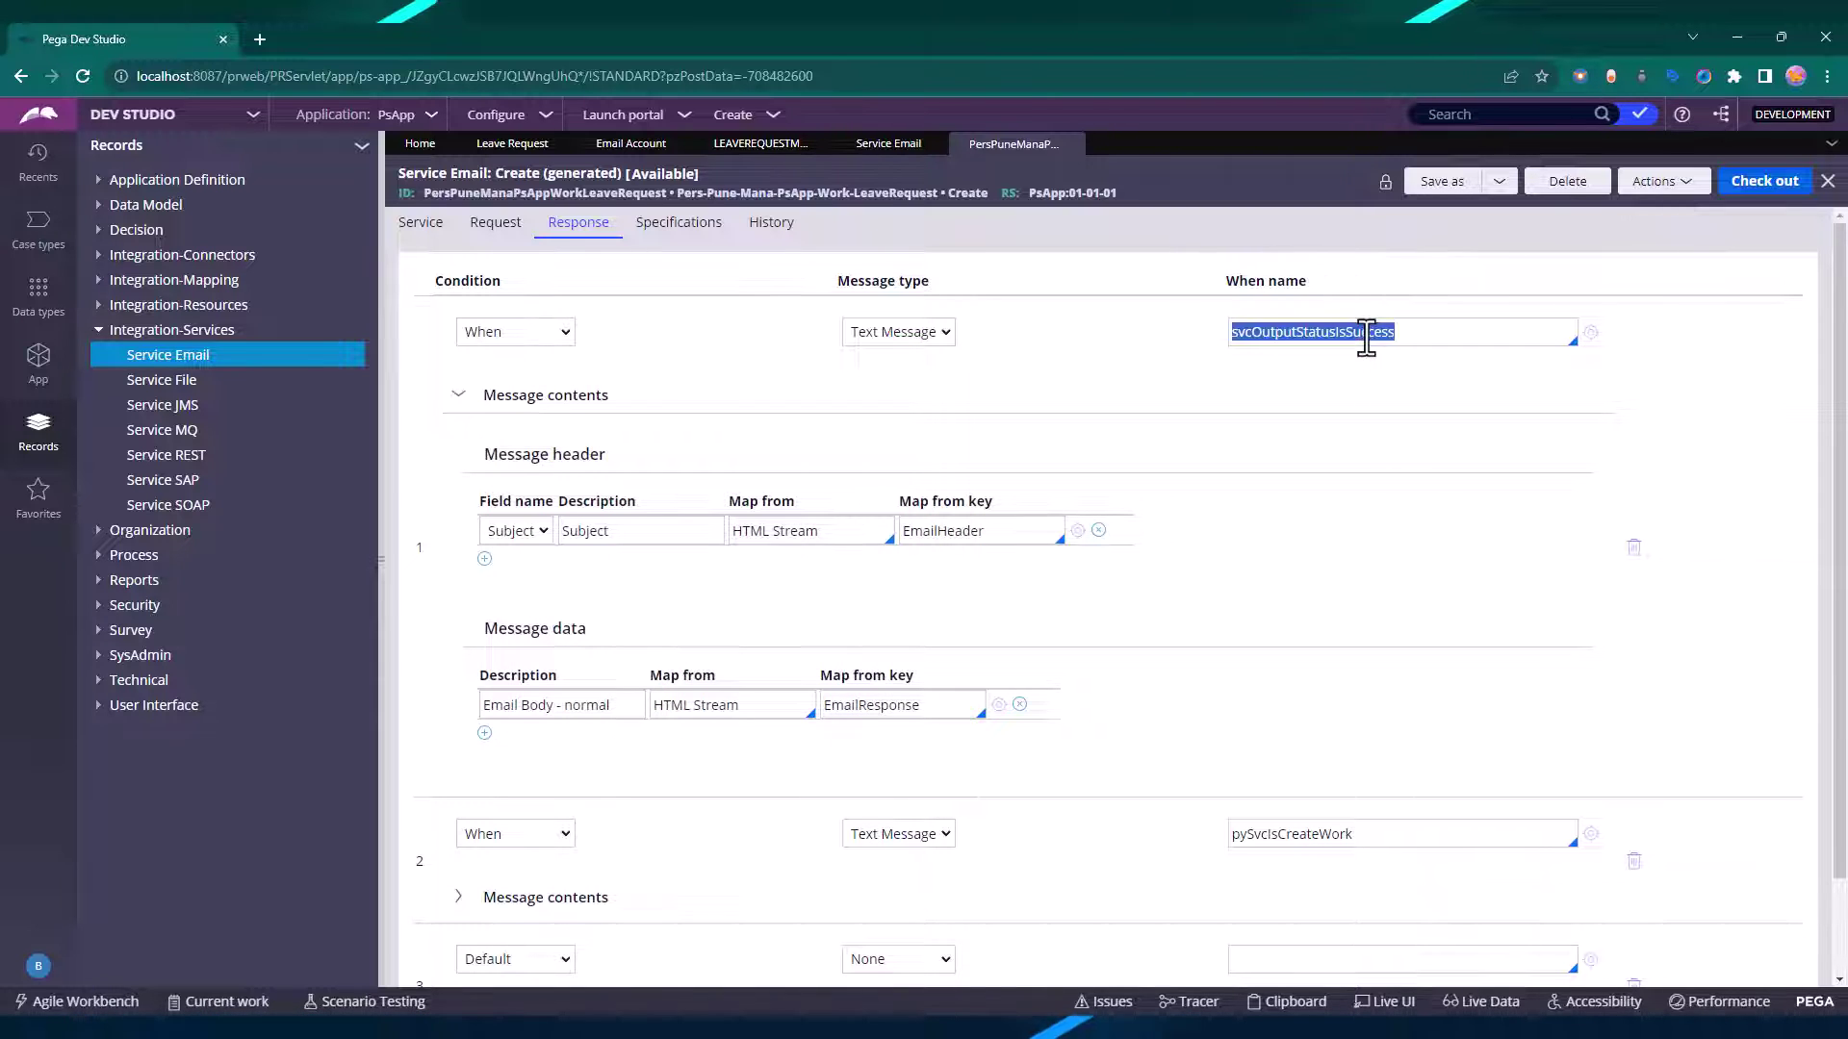
pyautogui.click(919, 706)
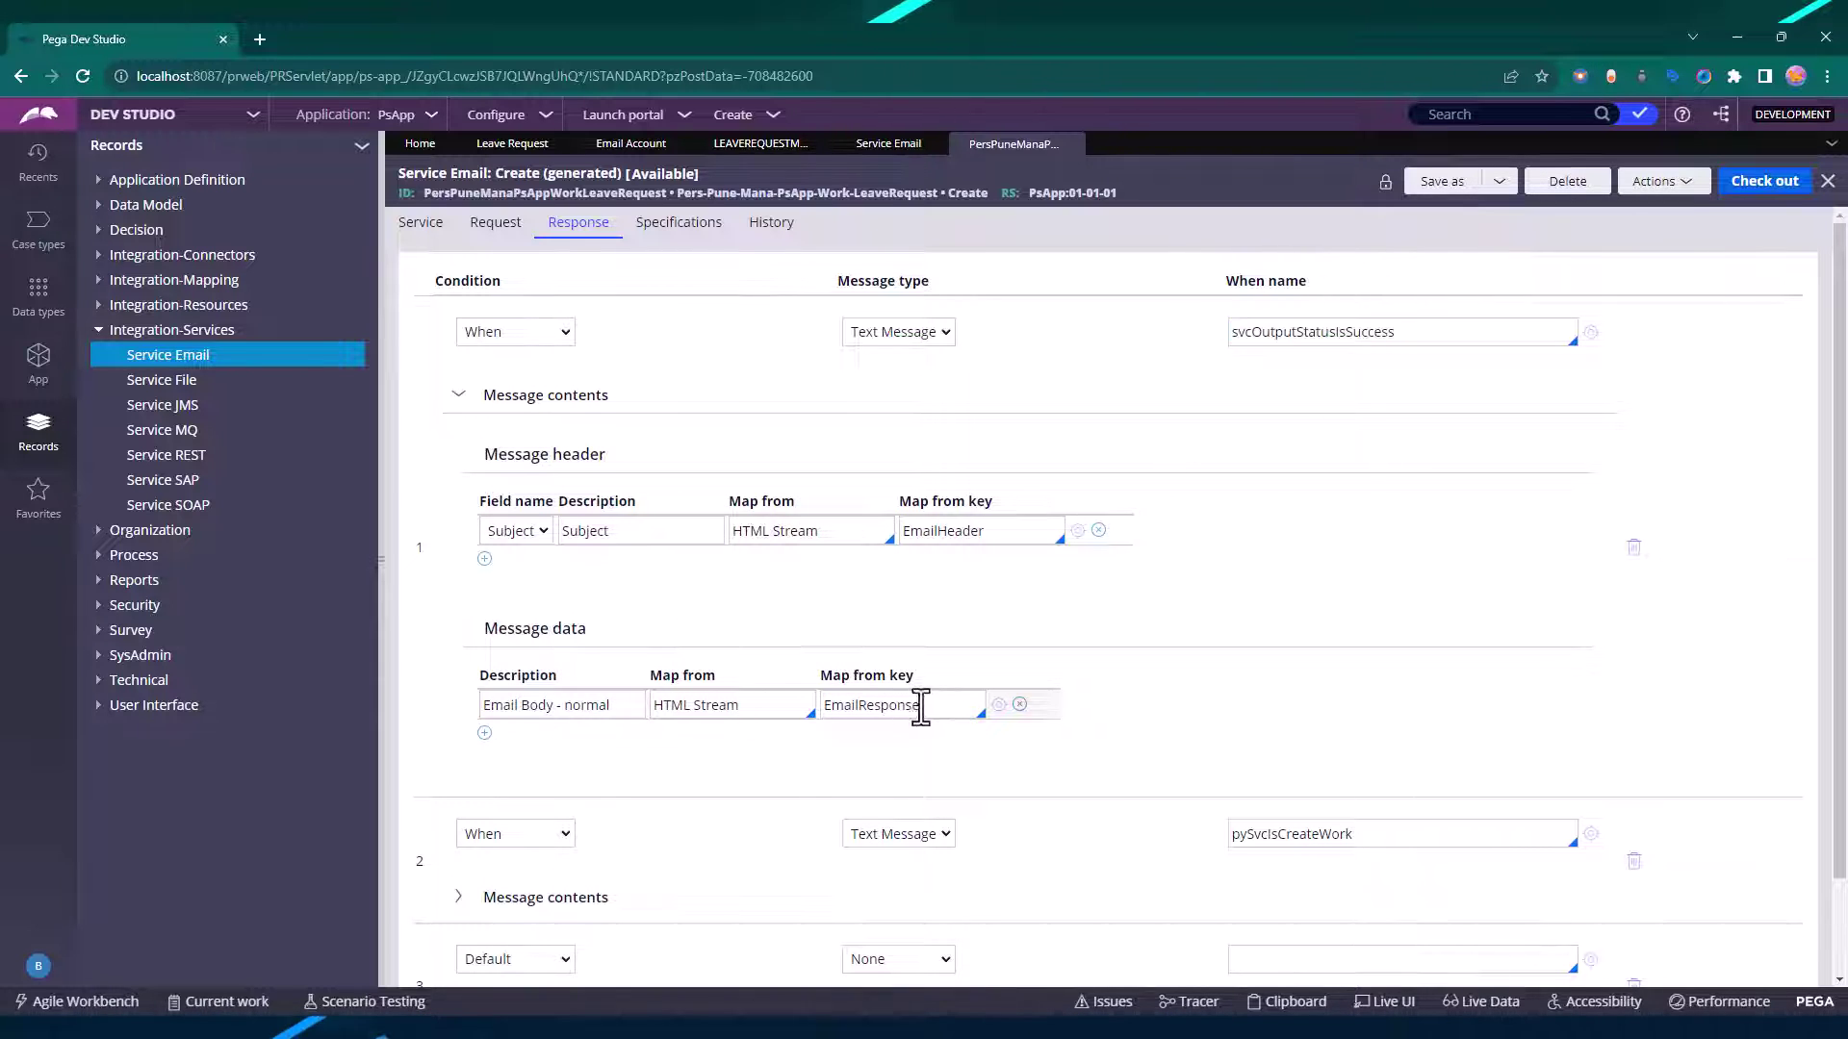
# Expand row 2's message contents, then return to the Service Email instances list.
pyautogui.scroll(-1, 739, 633)
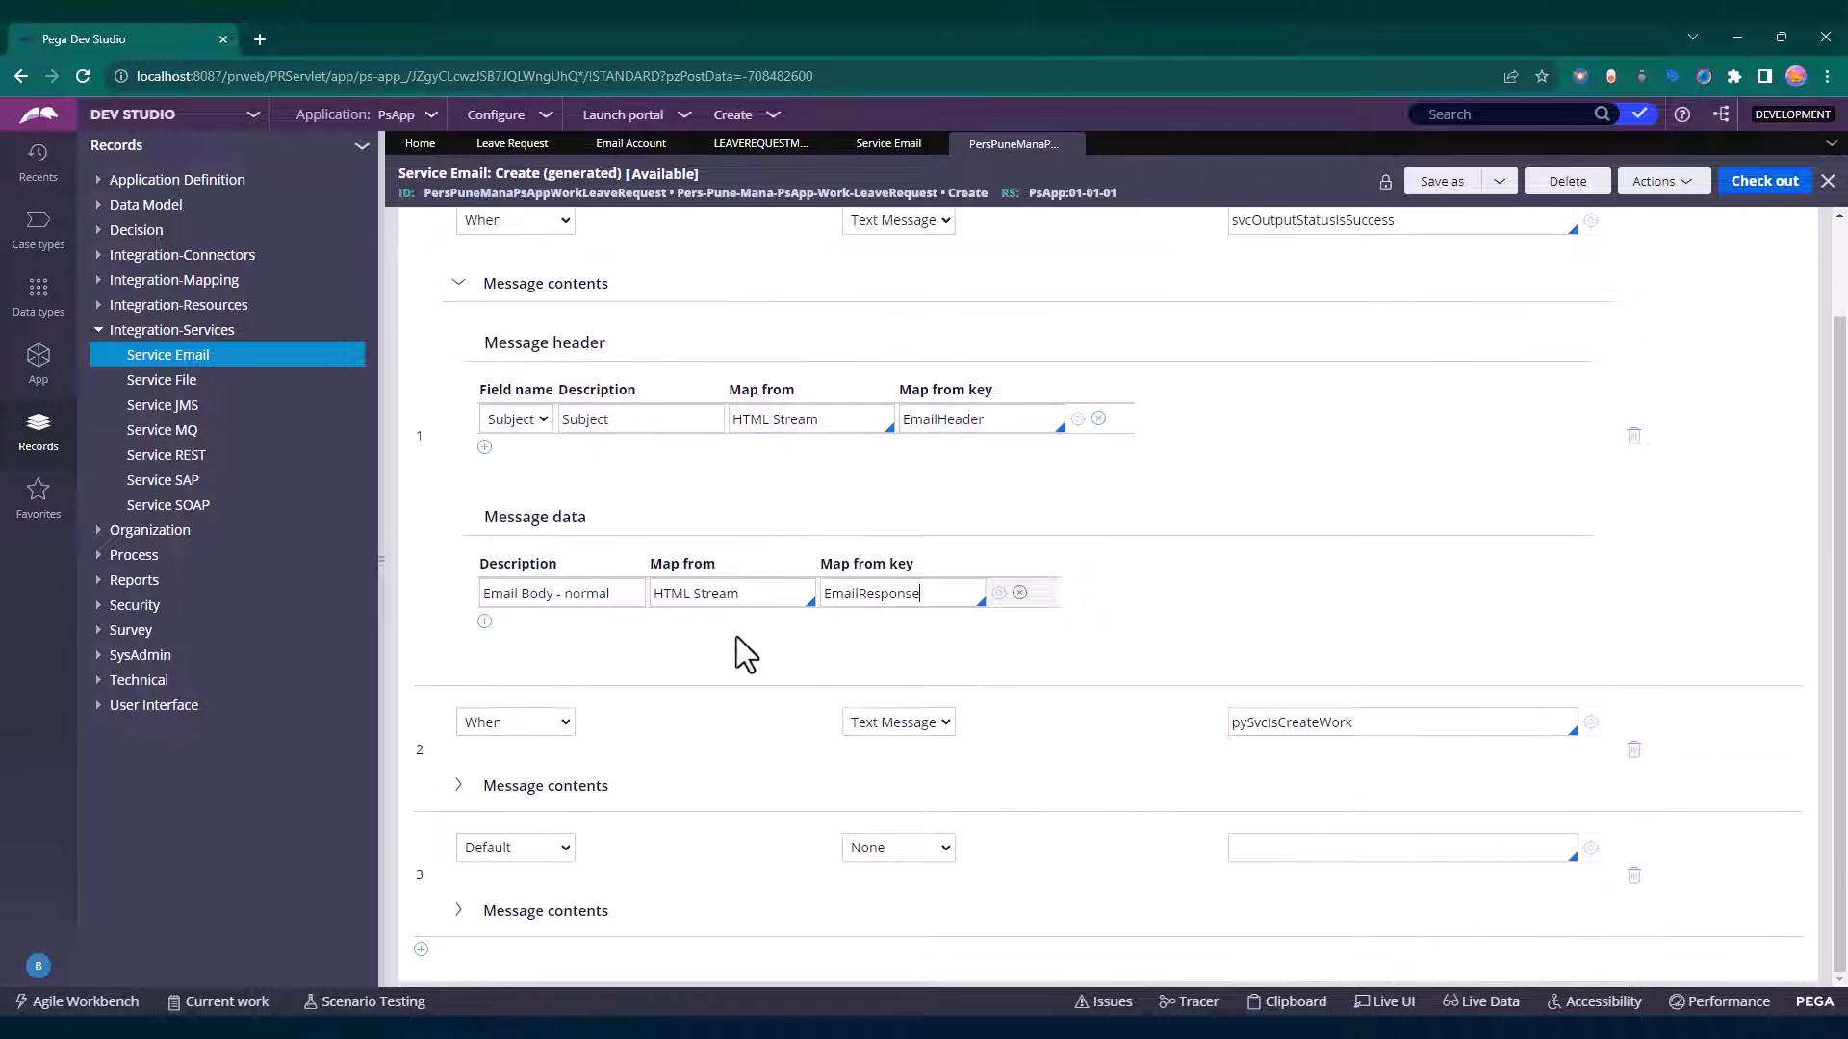
pyautogui.click(459, 787)
pyautogui.scroll(-2, 654, 684)
pyautogui.scroll(-1, 696, 730)
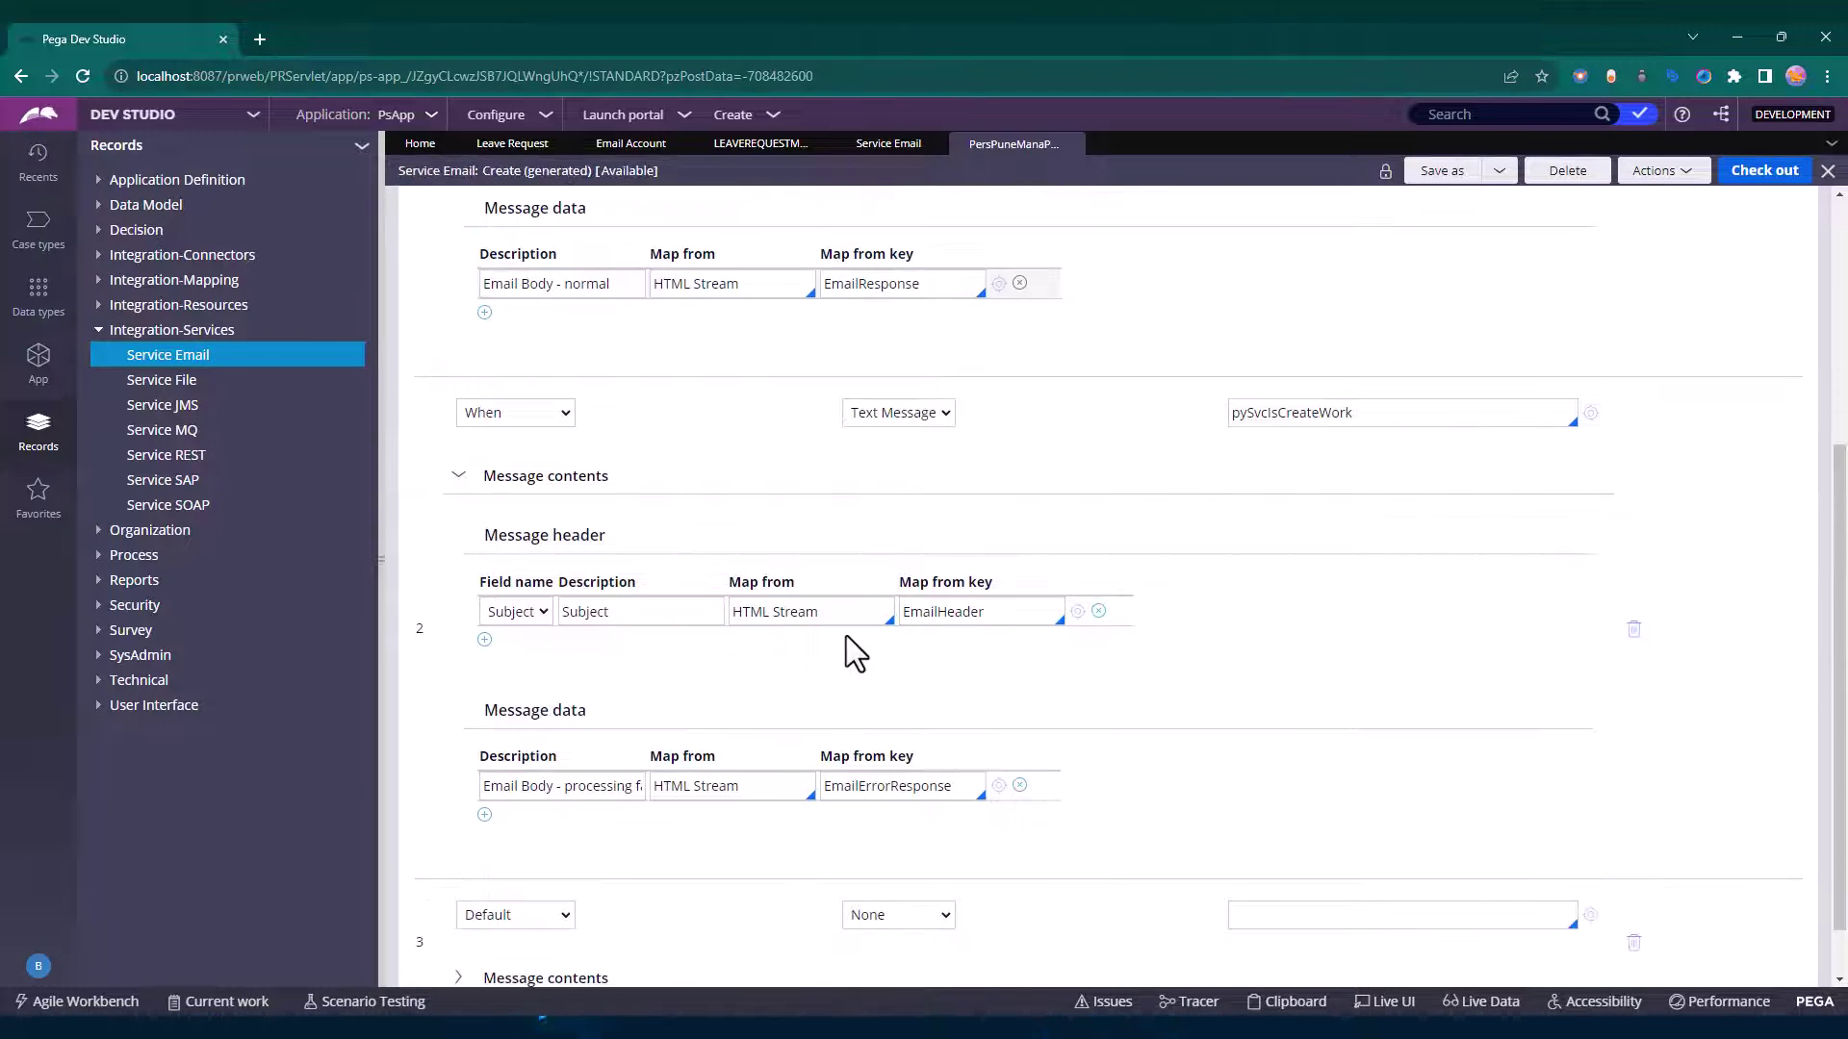
pyautogui.scroll(4, 805, 683)
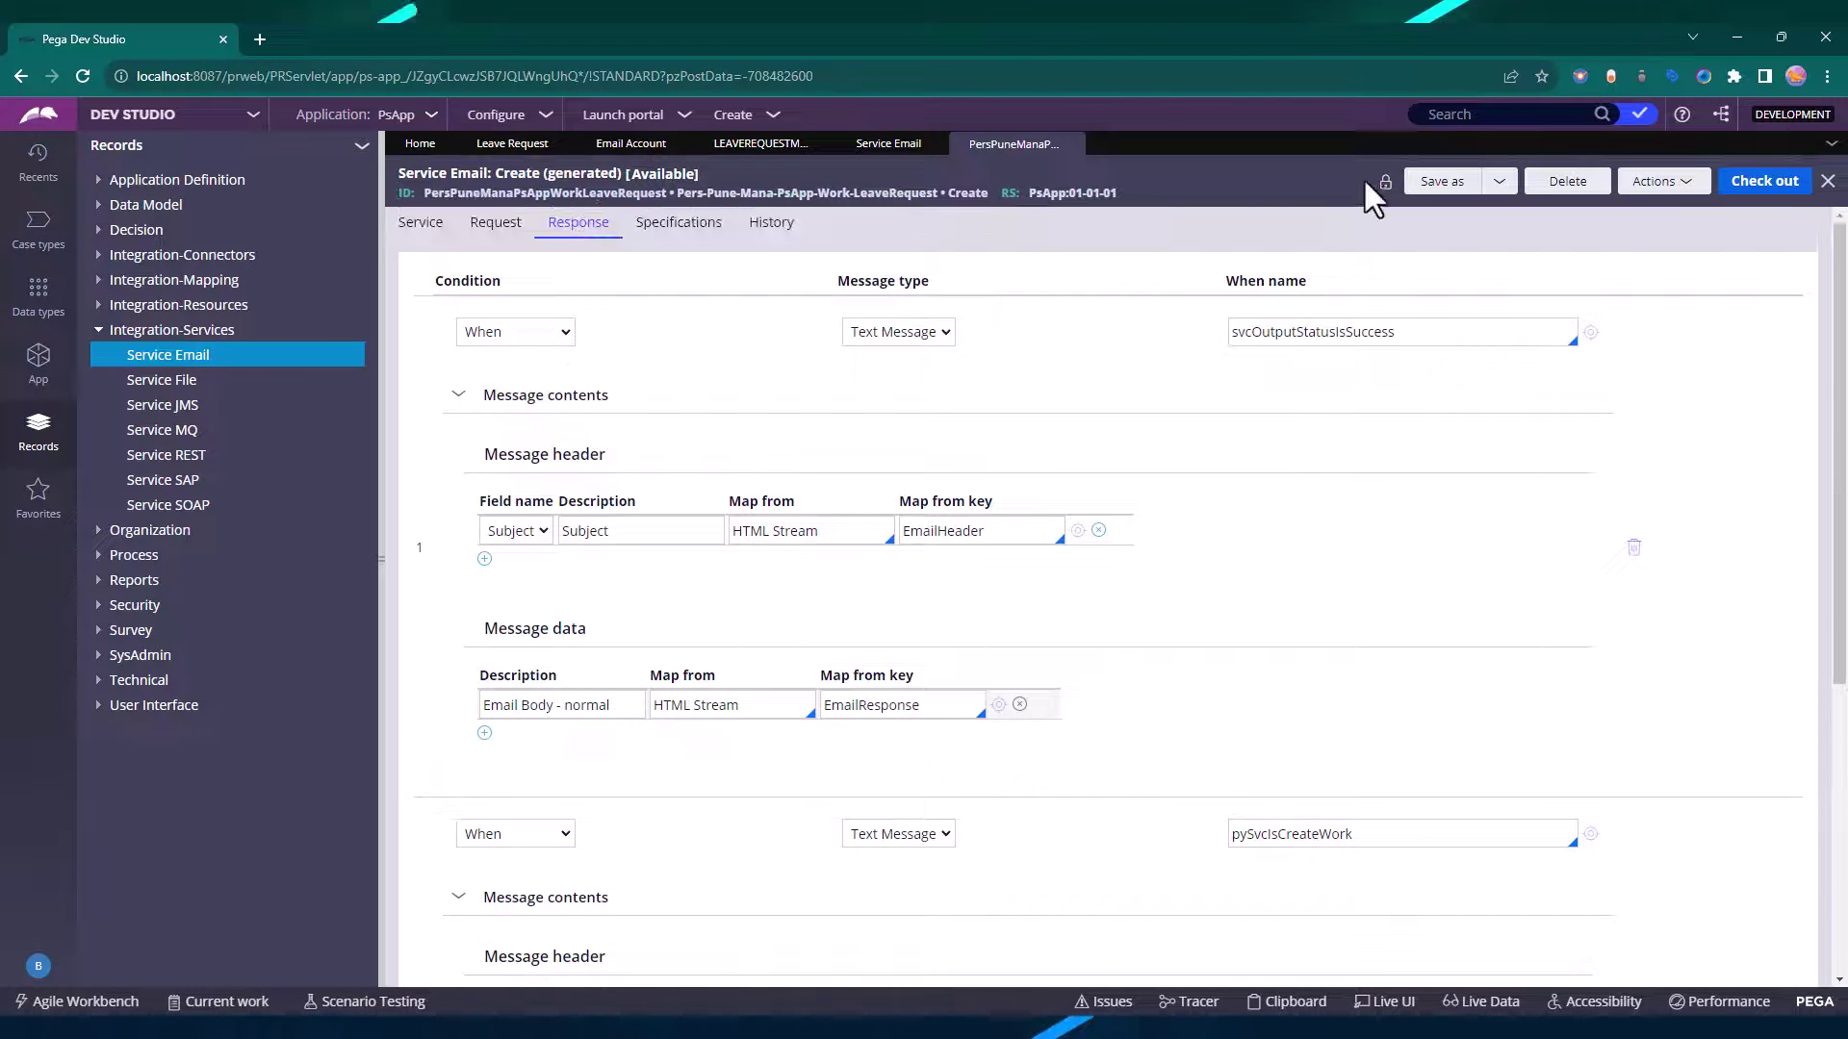
pyautogui.click(496, 224)
pyautogui.click(420, 224)
pyautogui.click(909, 146)
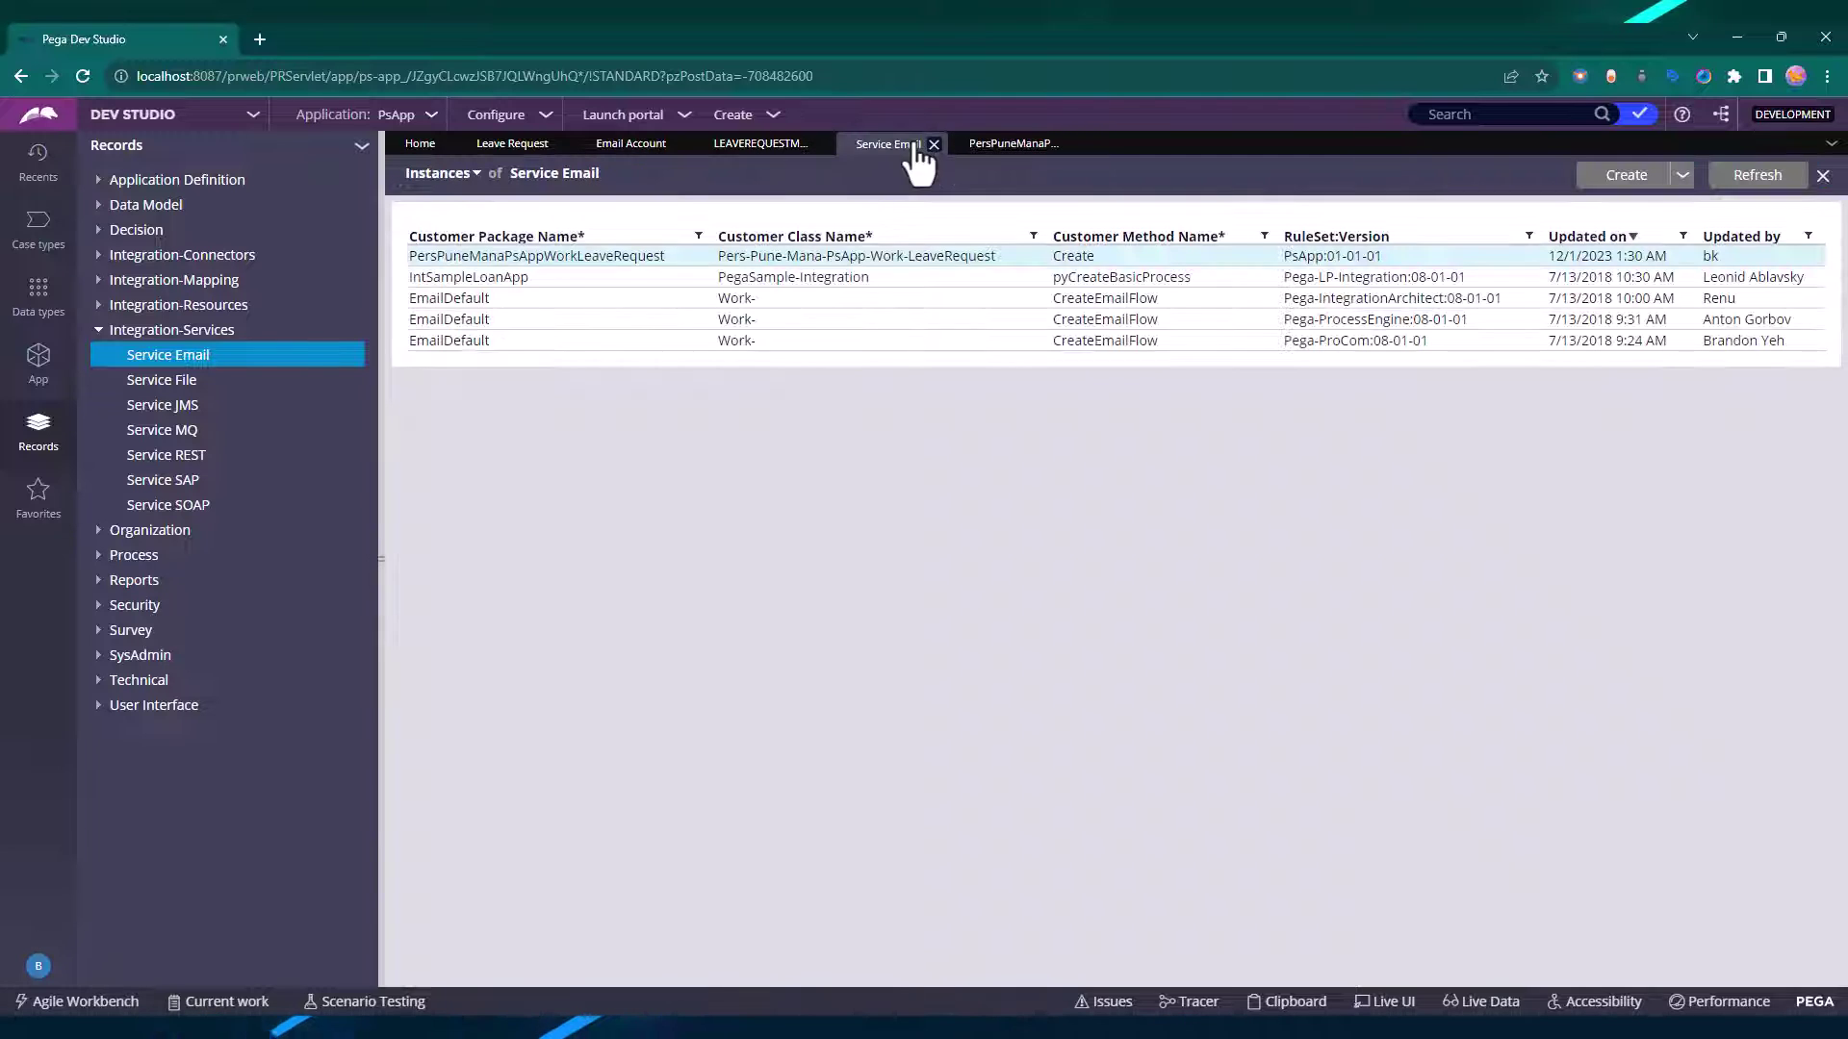
# Enable the Leave Request email listener, save the case type, and switch to Admin Studio.
pyautogui.click(633, 146)
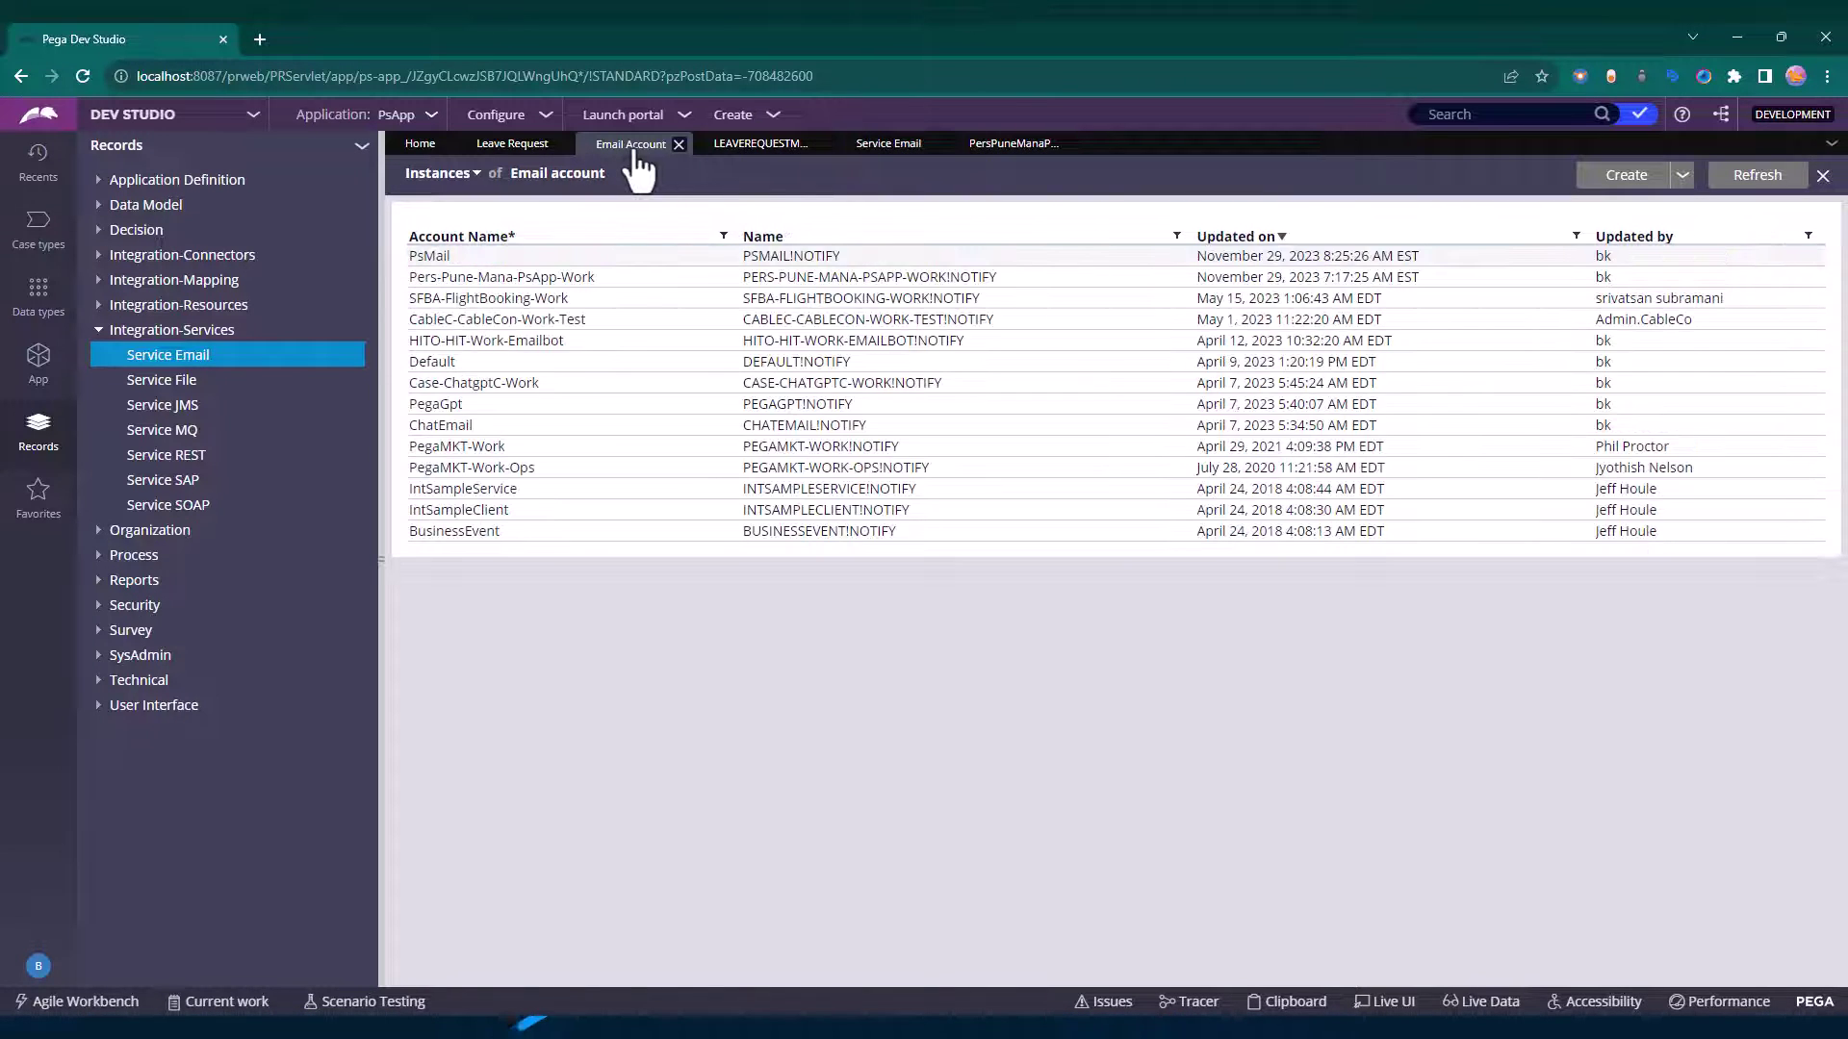
pyautogui.click(749, 146)
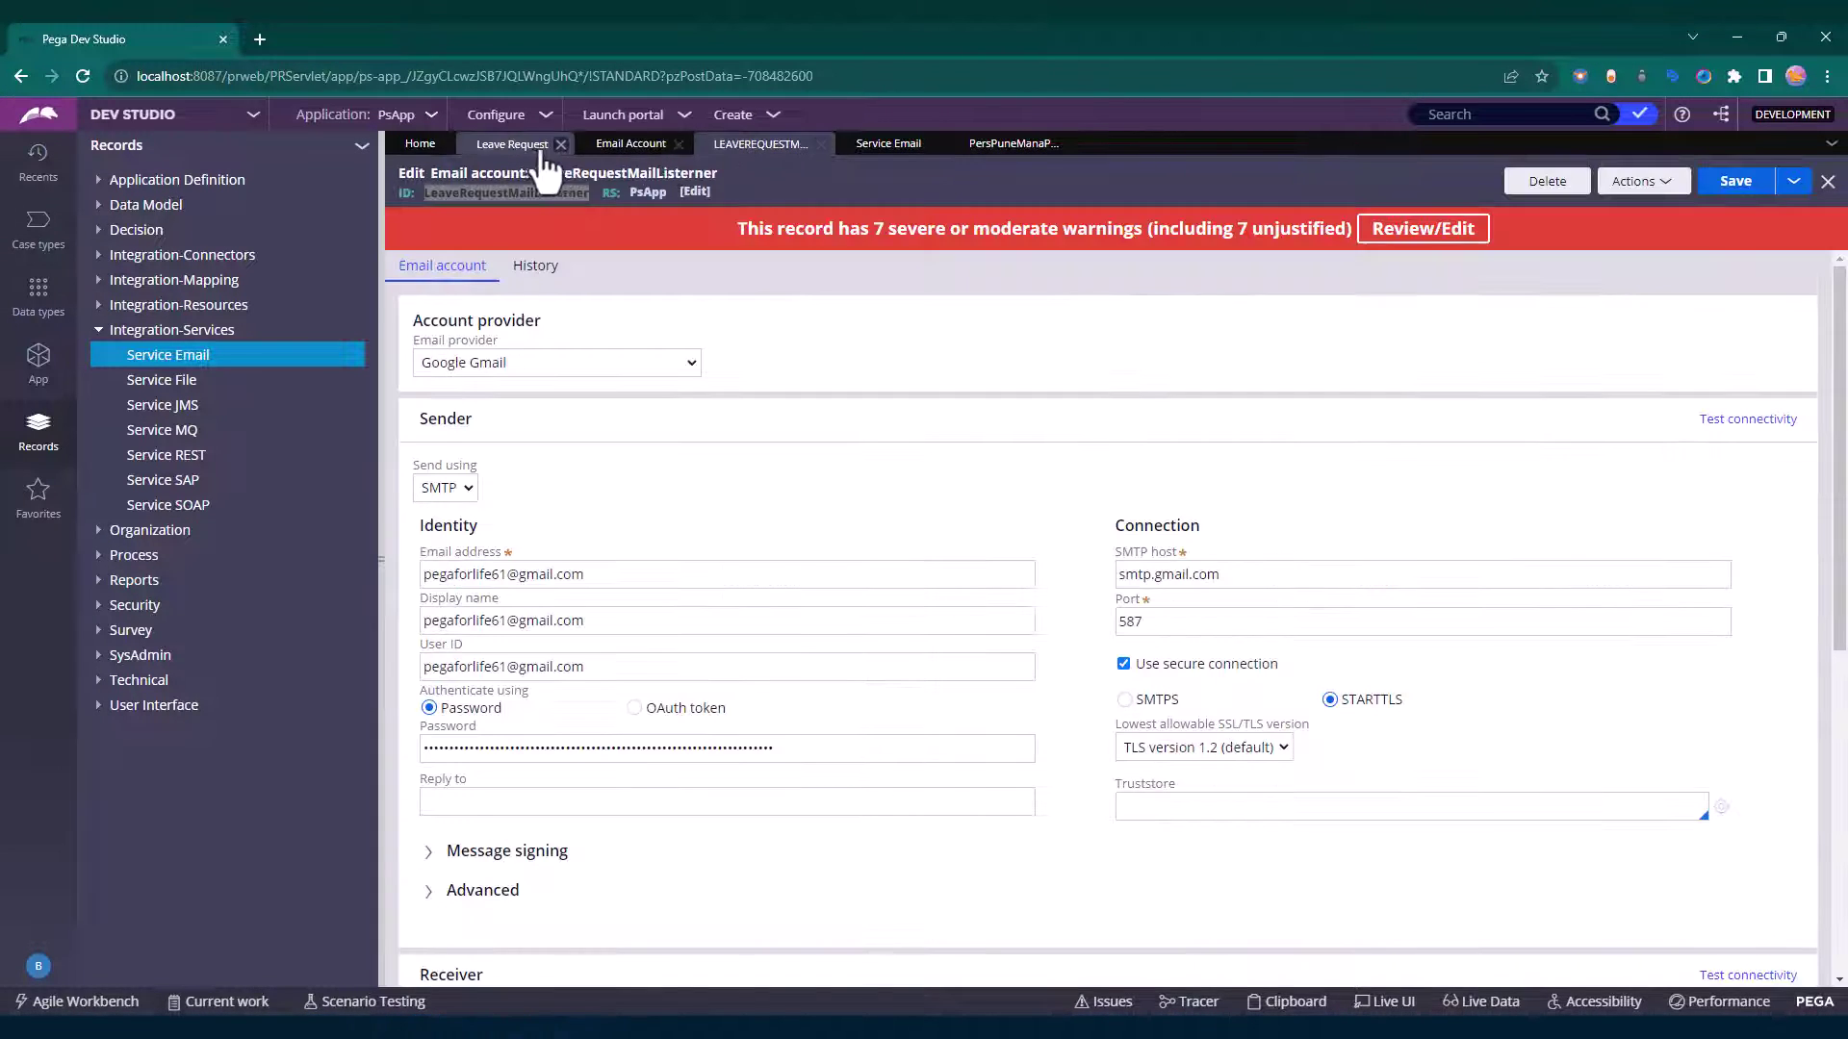
pyautogui.click(524, 146)
pyautogui.click(897, 350)
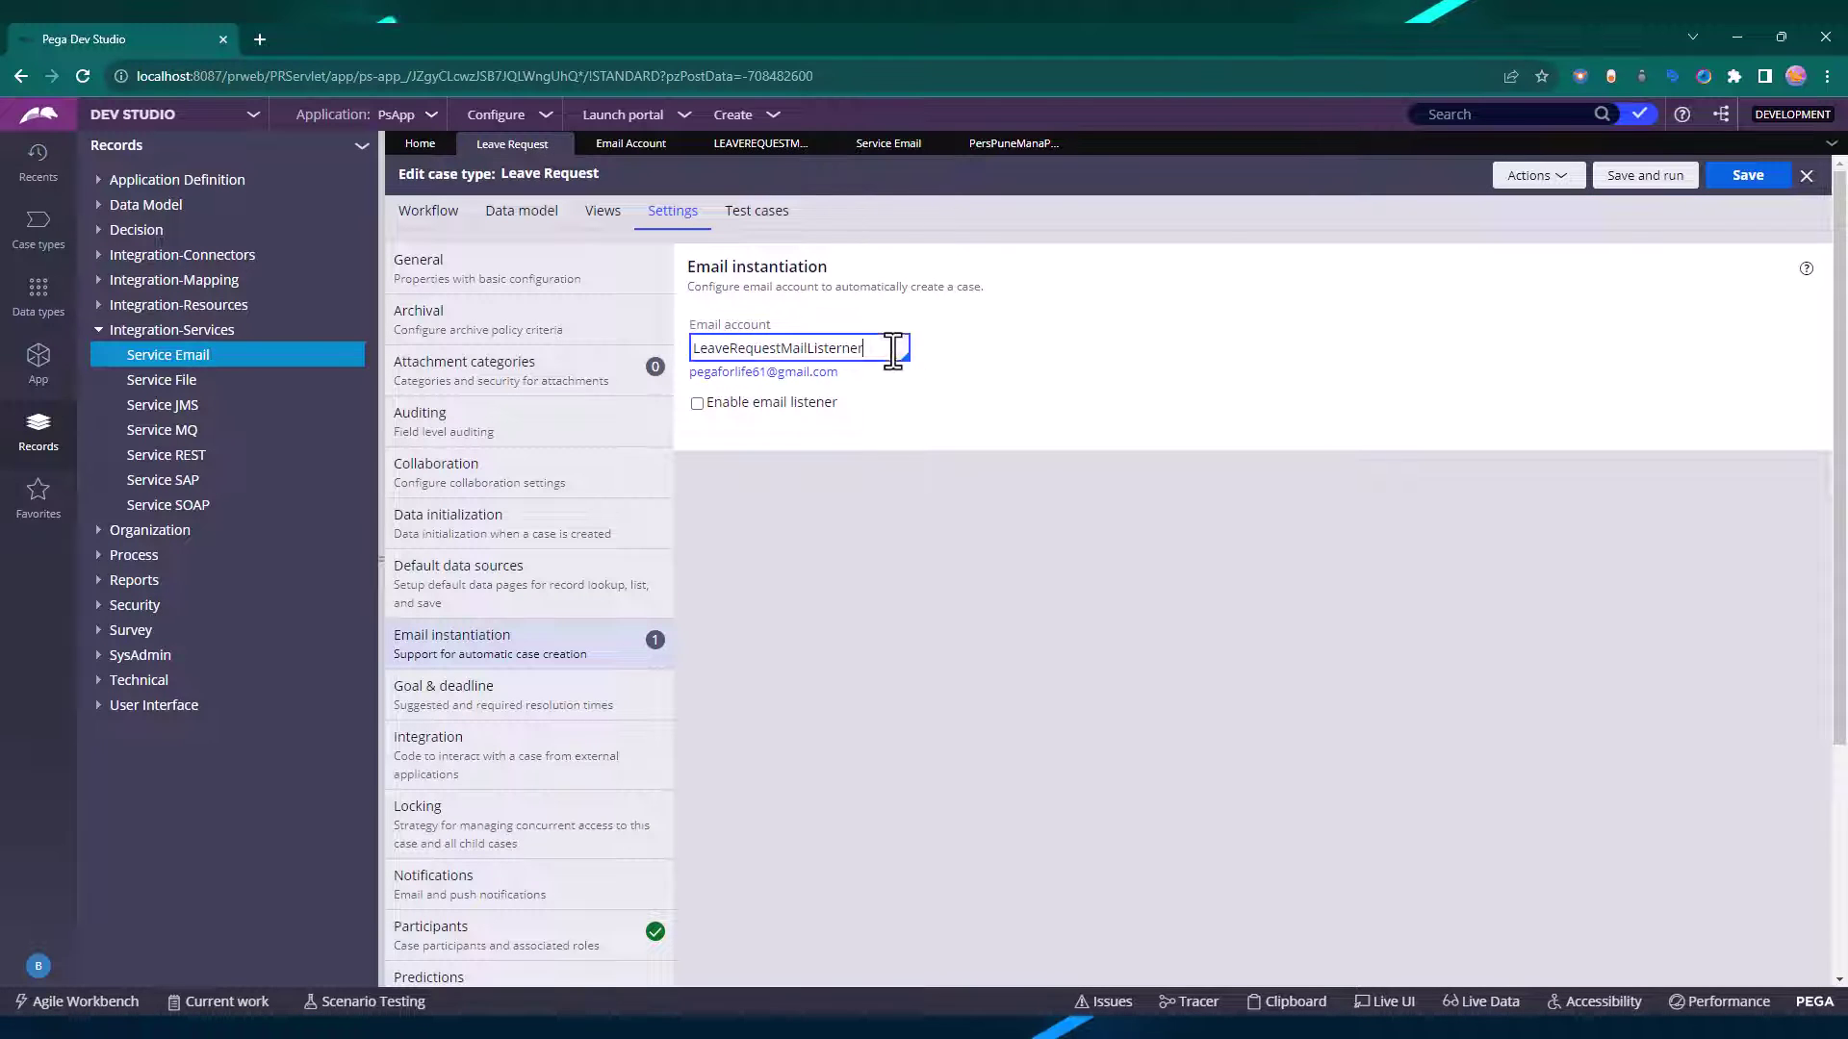
pyautogui.click(695, 406)
pyautogui.click(1732, 179)
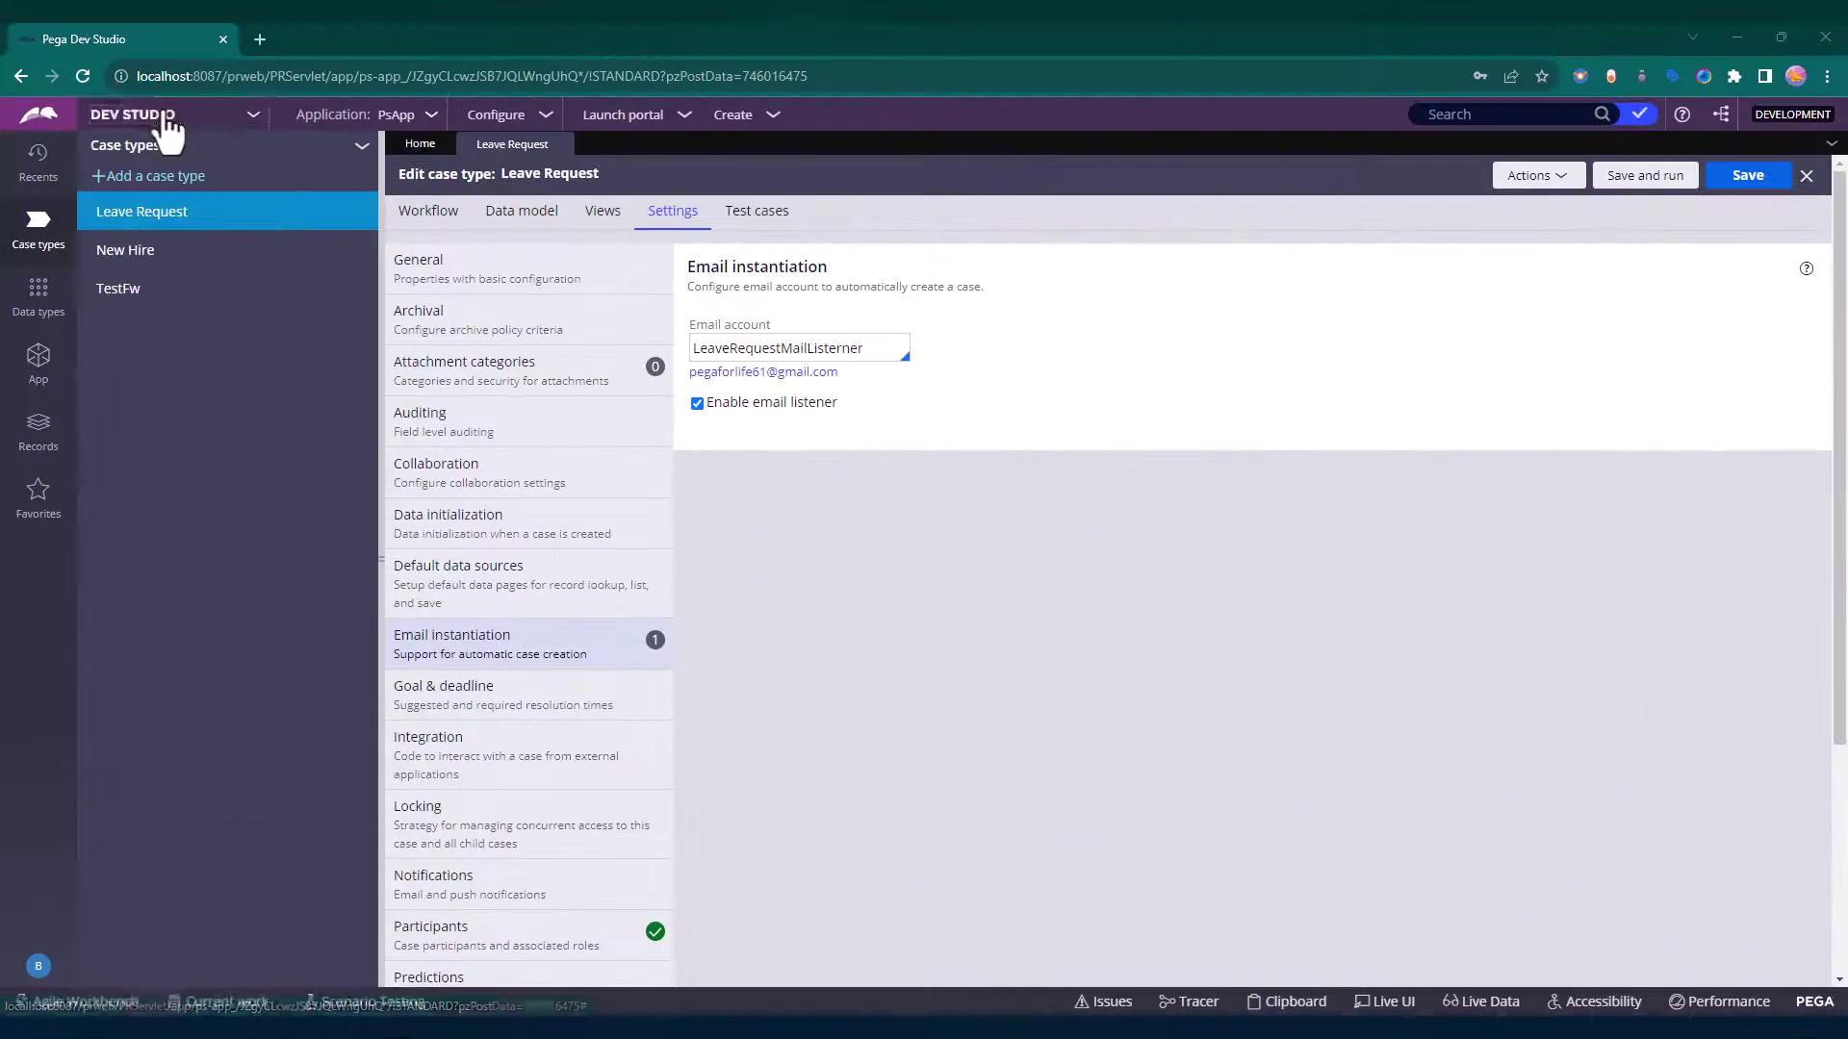
pyautogui.click(154, 113)
pyautogui.click(138, 243)
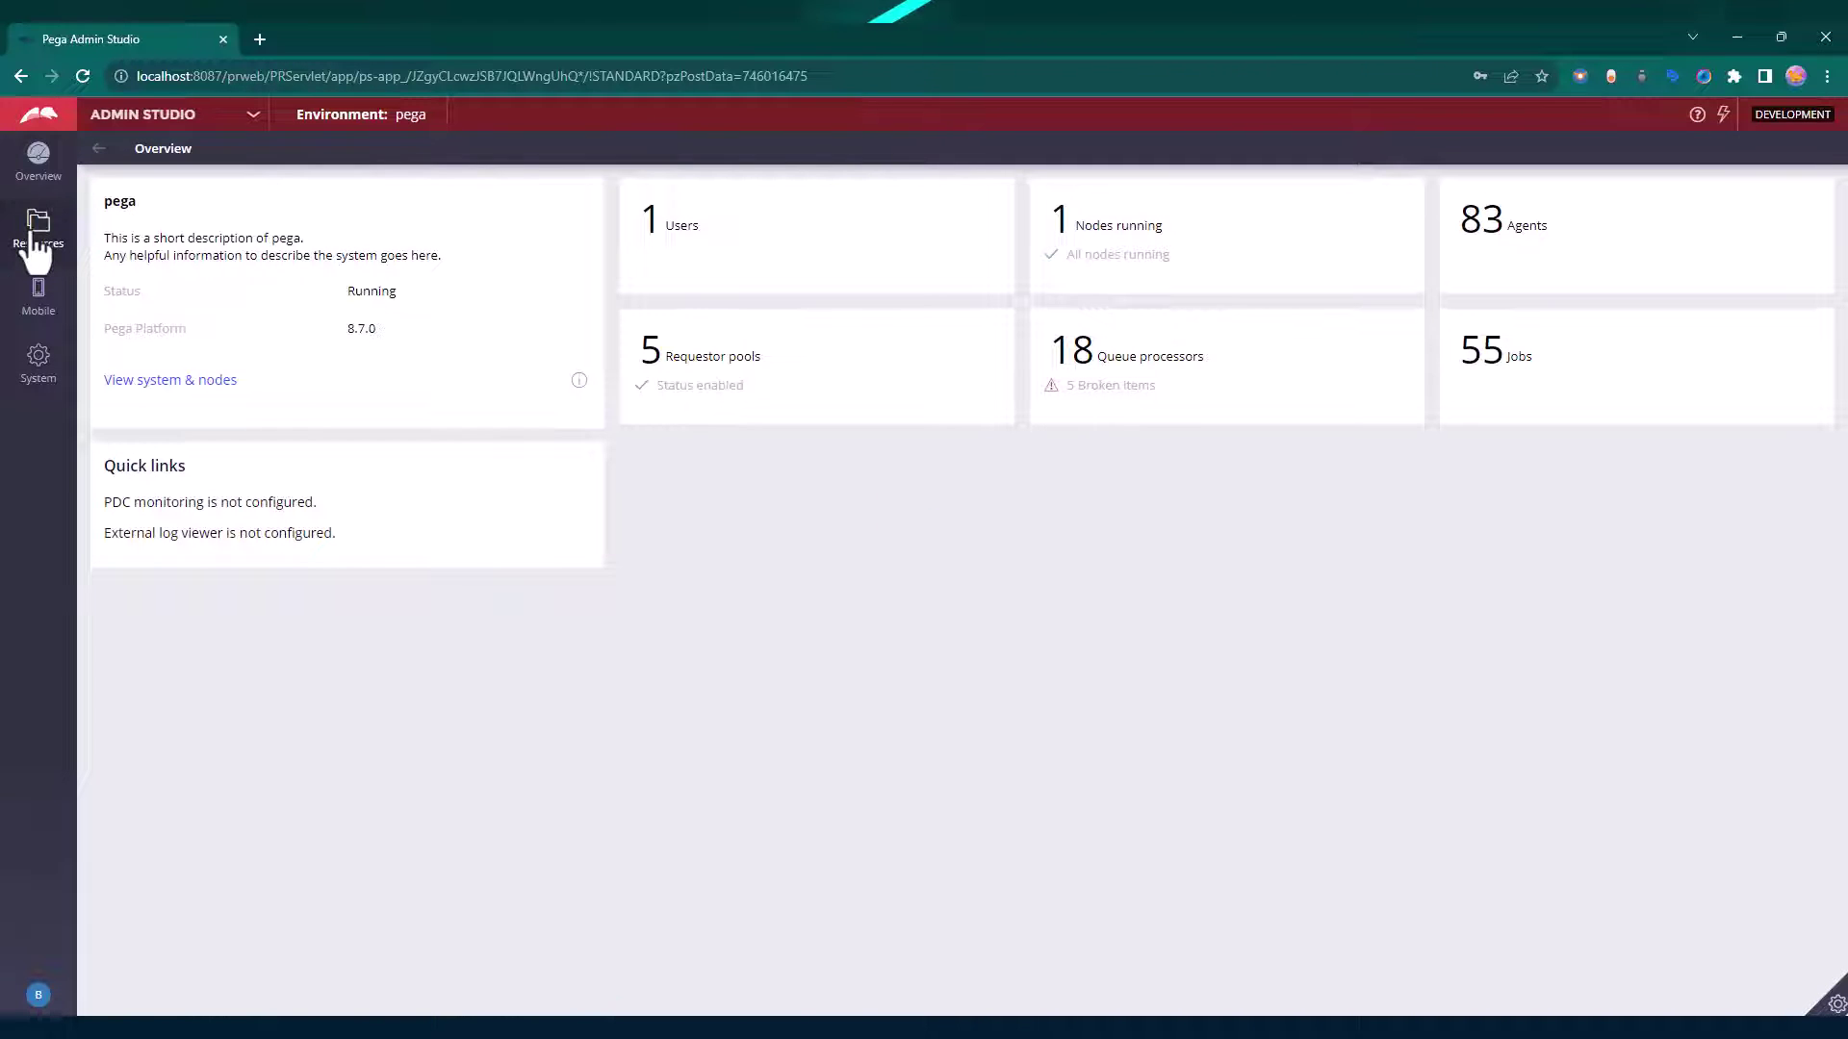
# Start a new instance of the Pers-Pune-Mana-PsApp-Work-LeaveRequest__Listener email listener.
pyautogui.click(35, 236)
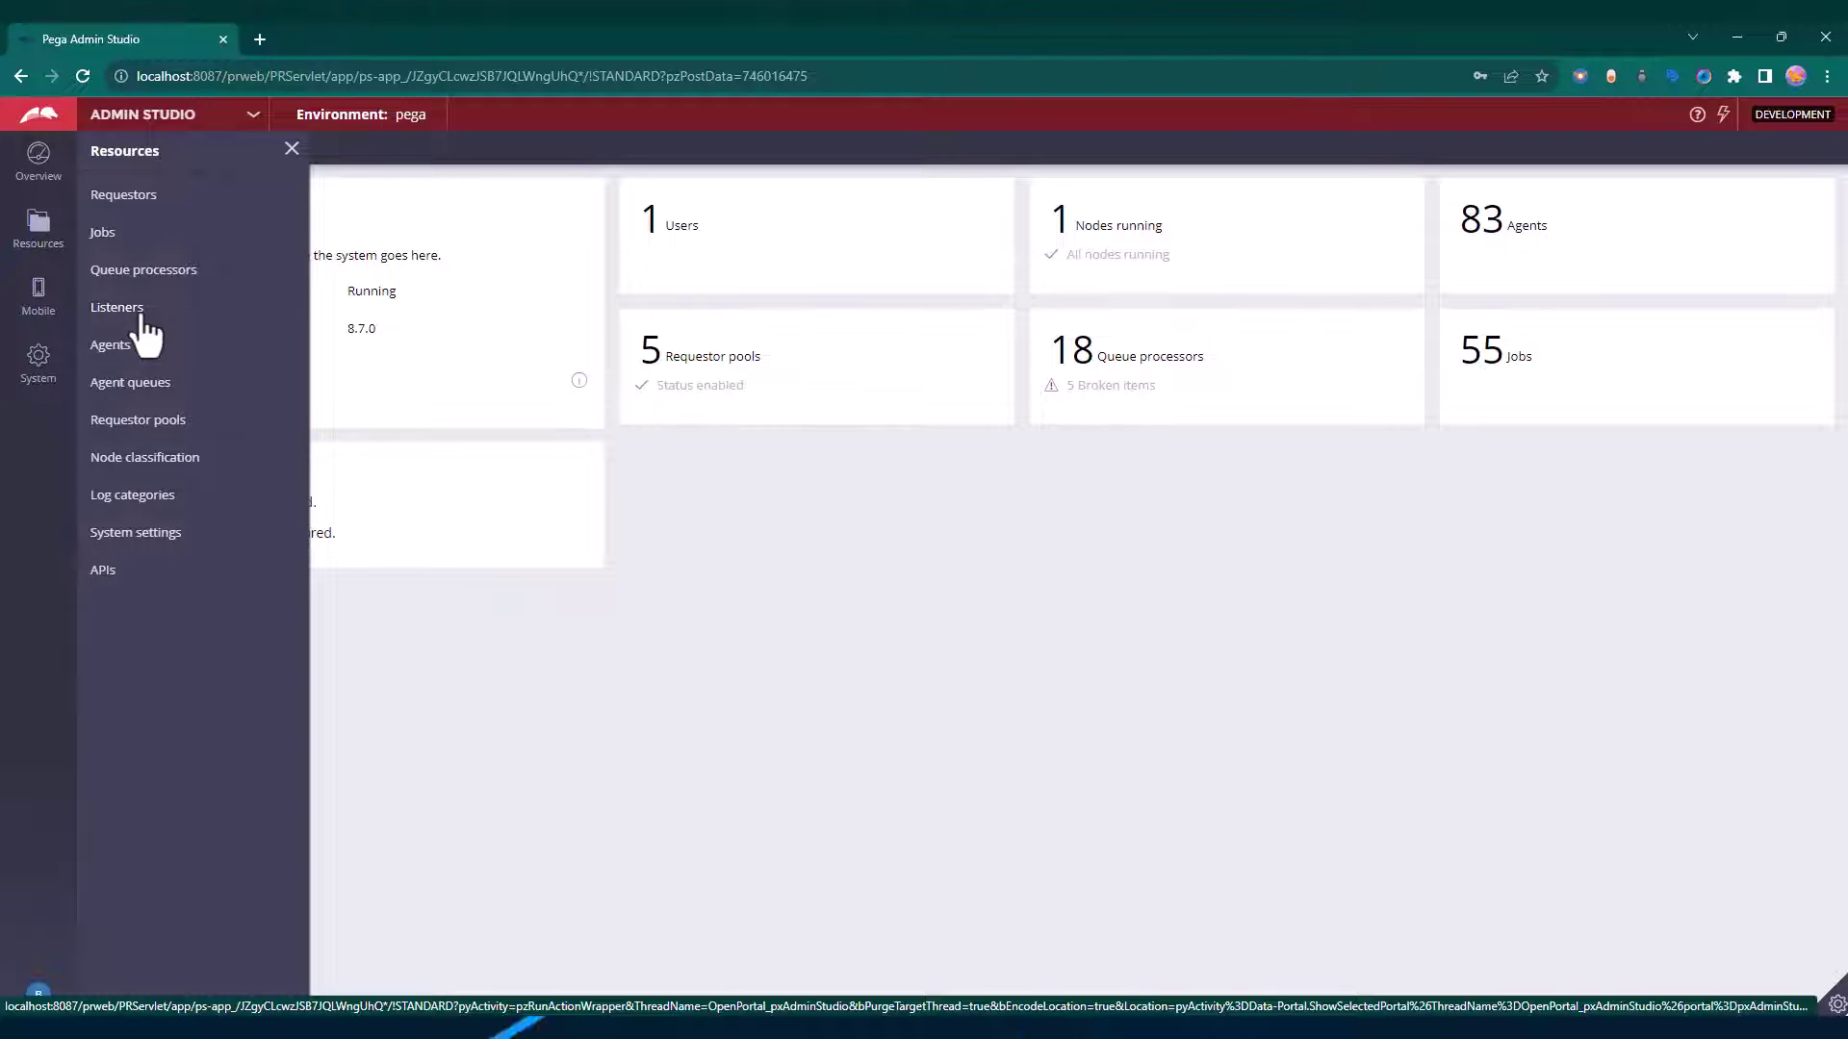
pyautogui.click(138, 313)
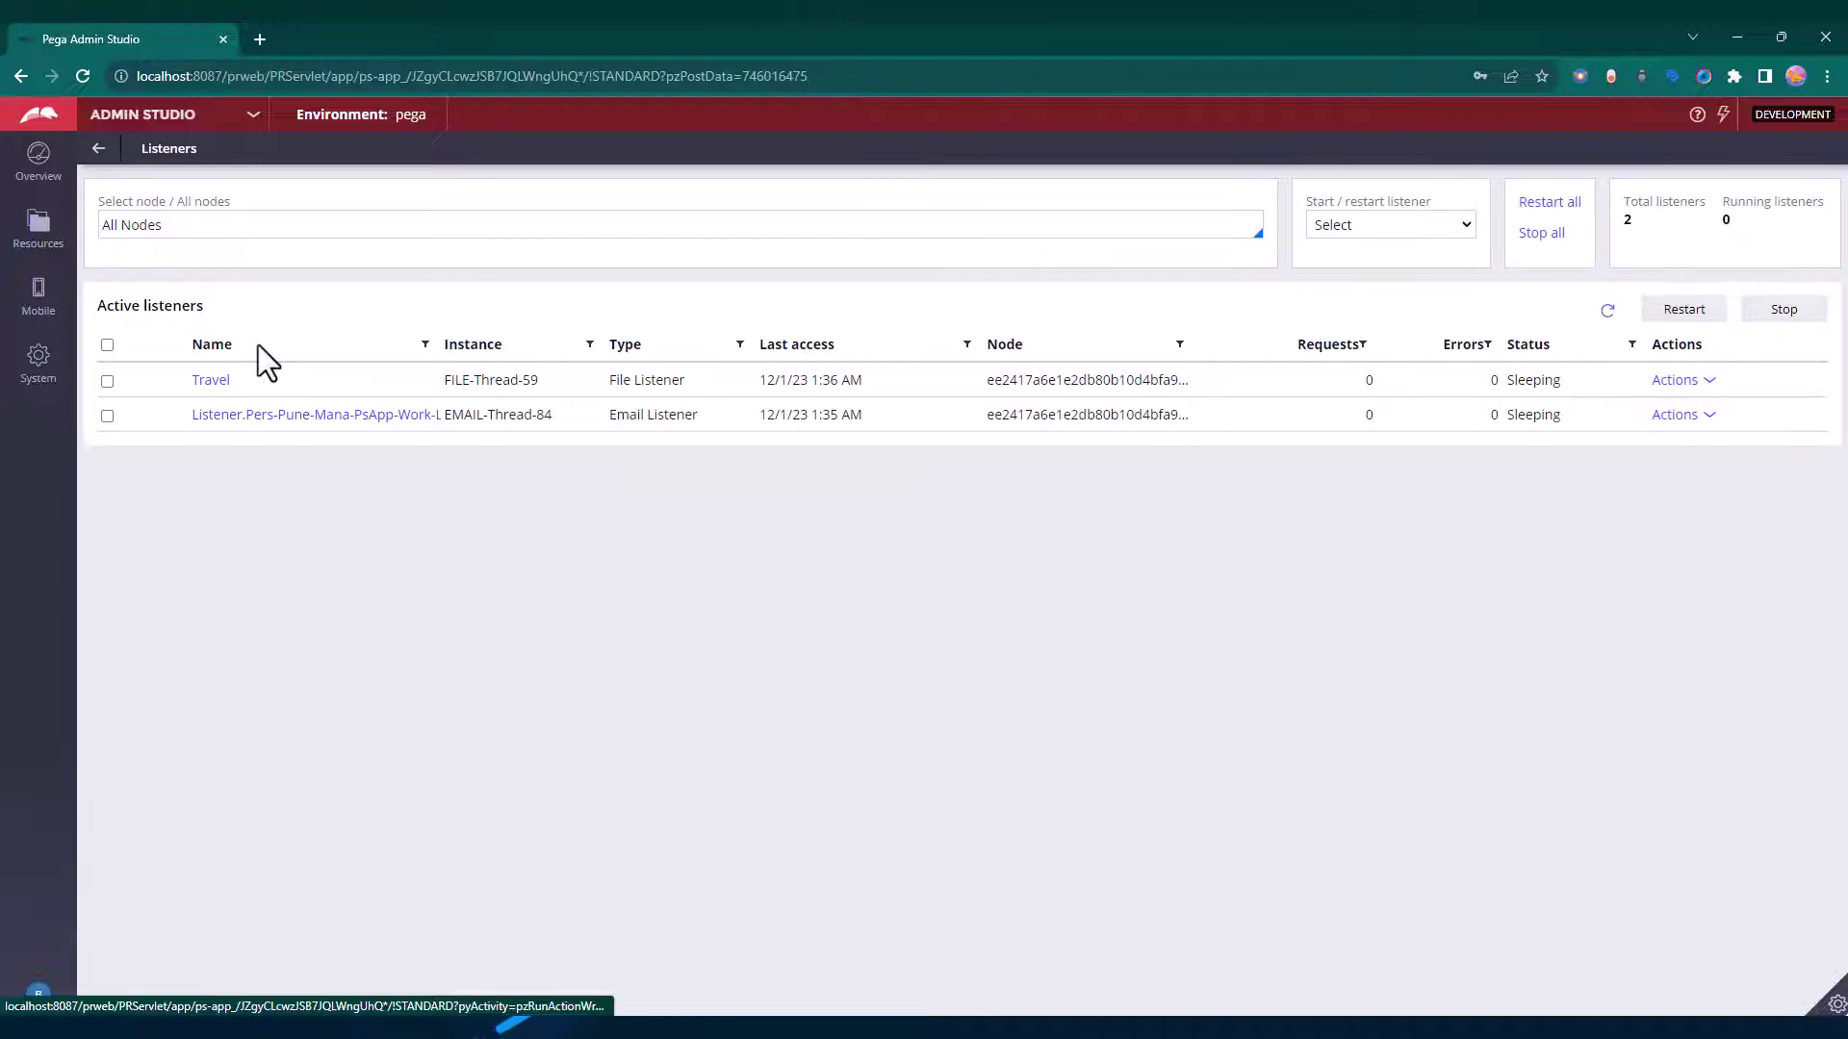
pyautogui.click(1405, 234)
pyautogui.click(1378, 262)
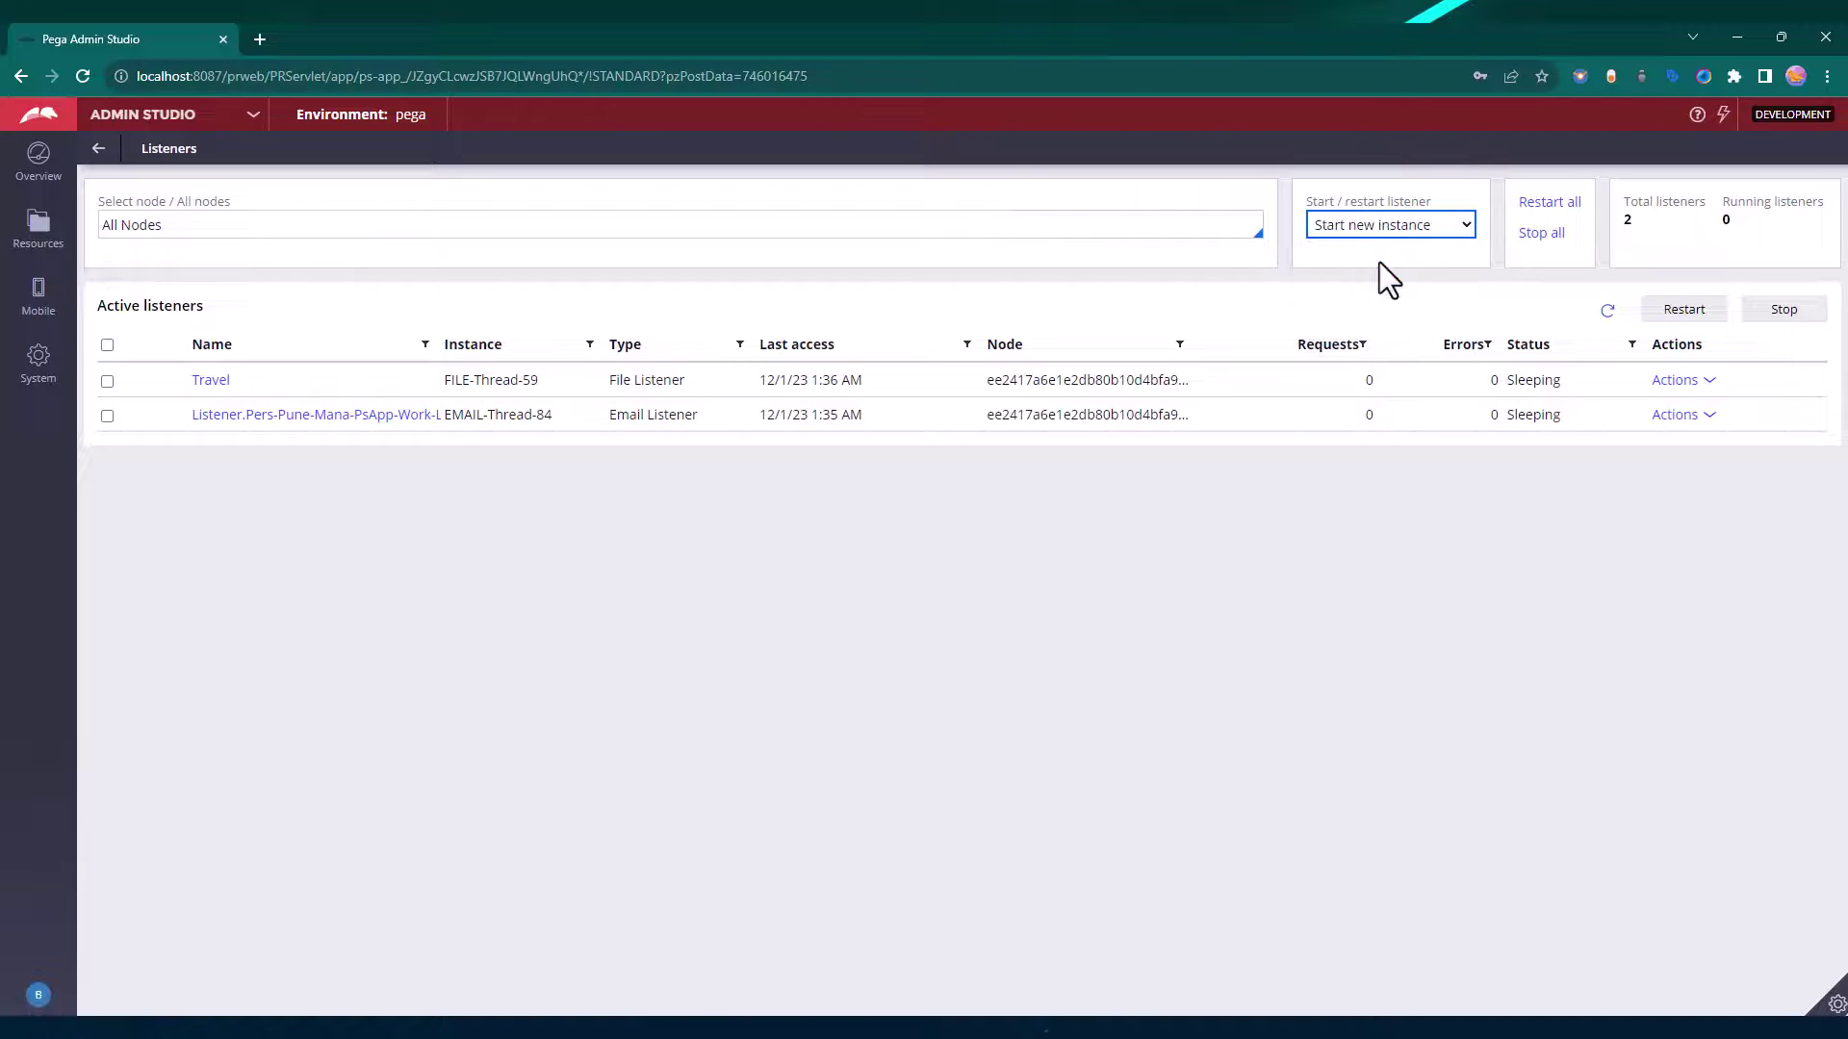
pyautogui.click(1295, 261)
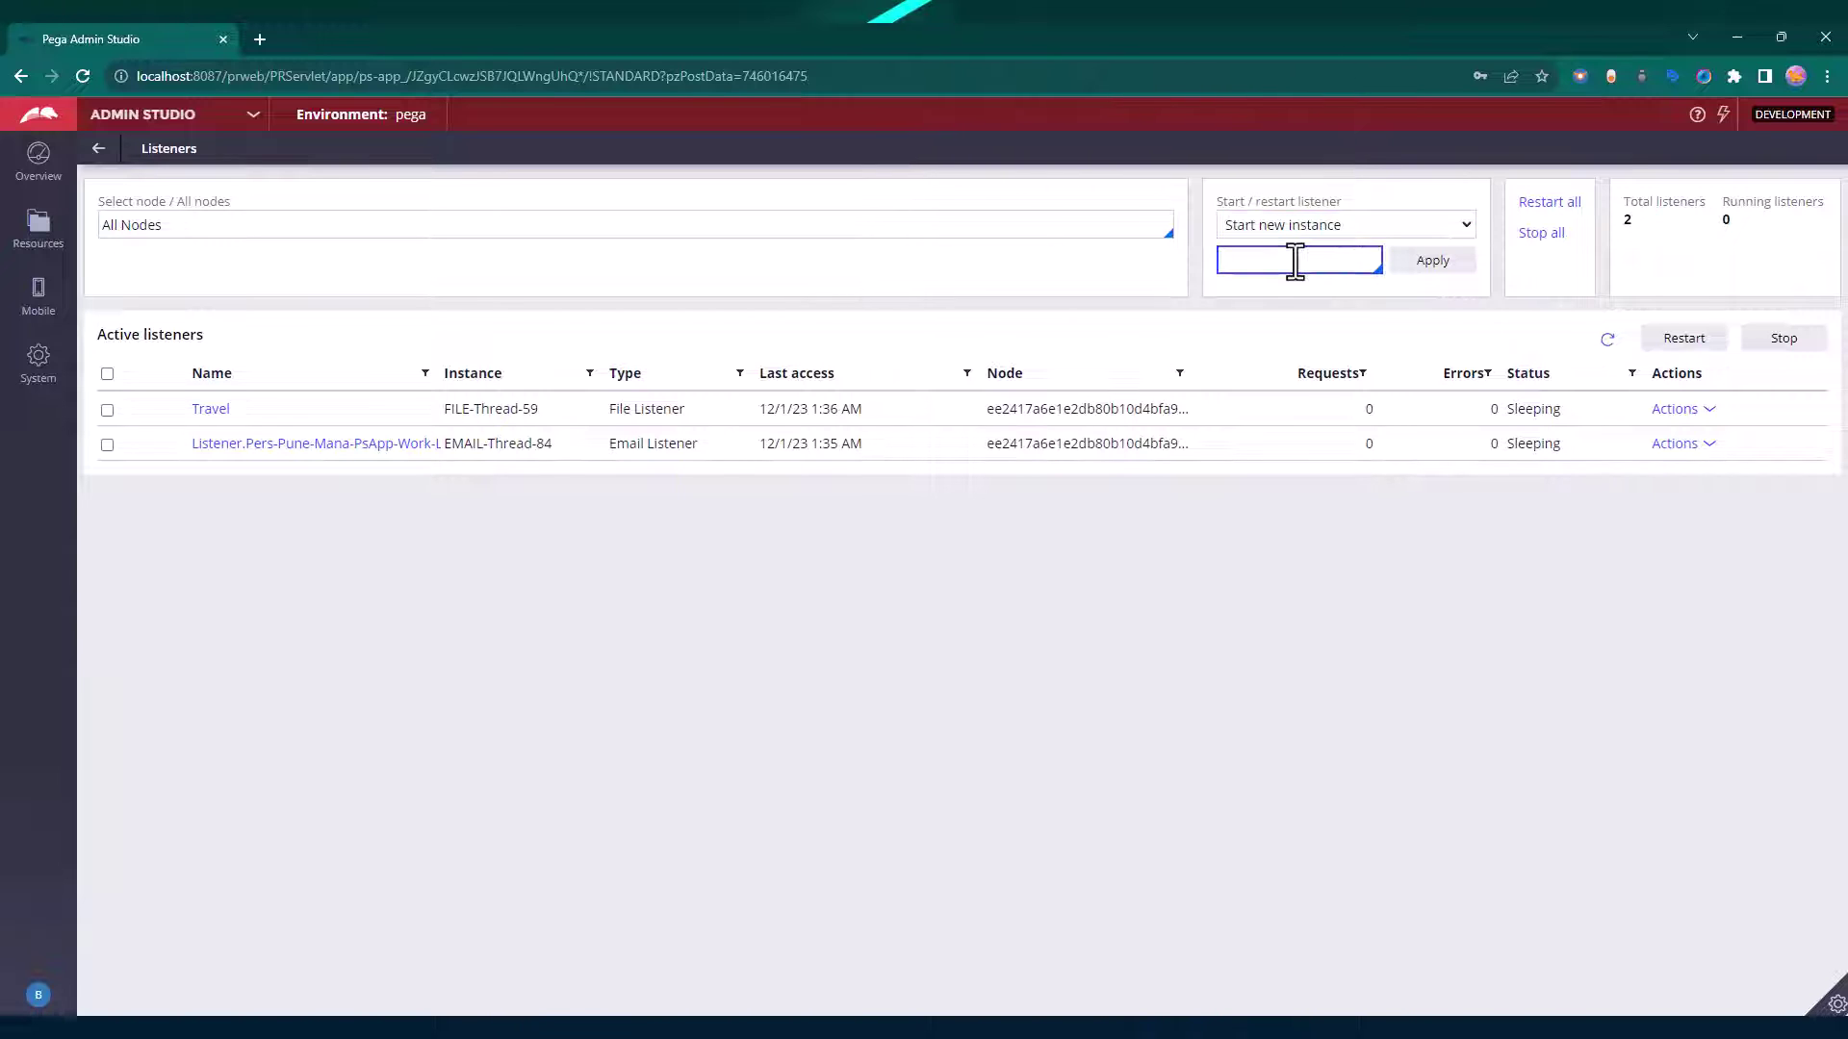
pyautogui.click(1295, 261)
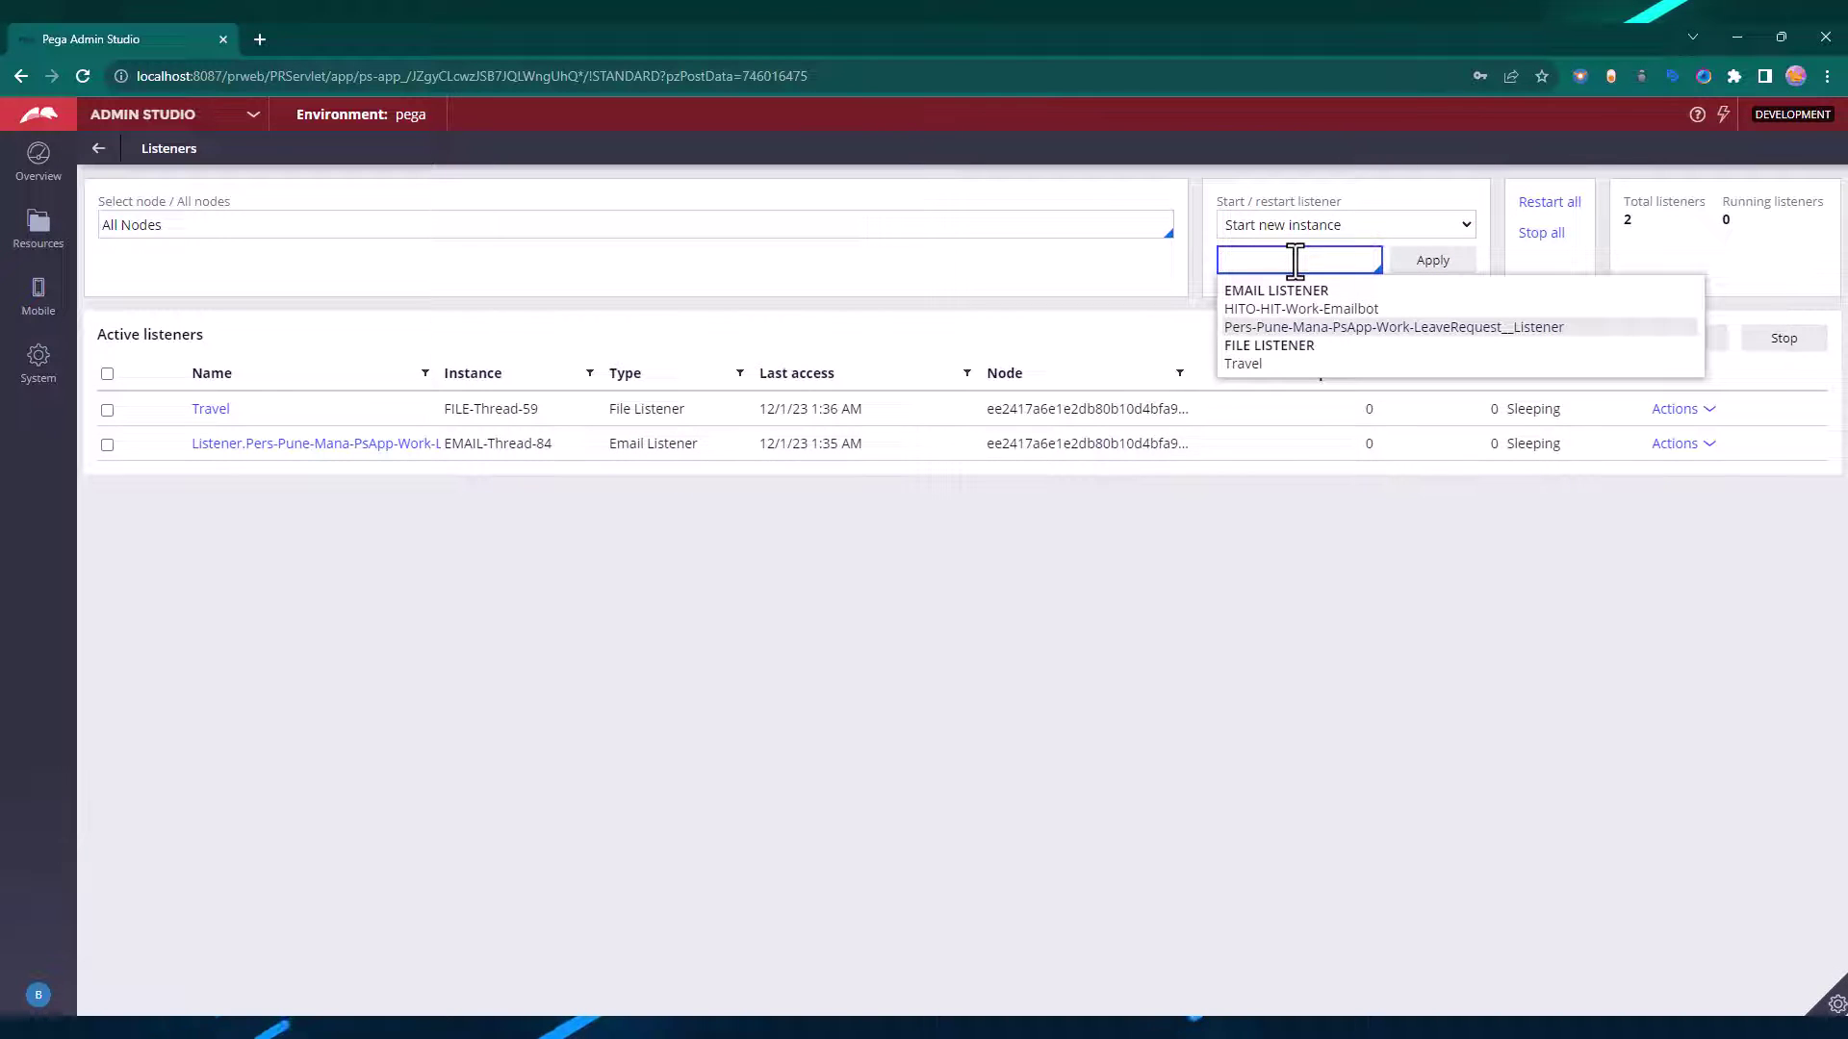
pyautogui.press('Return')
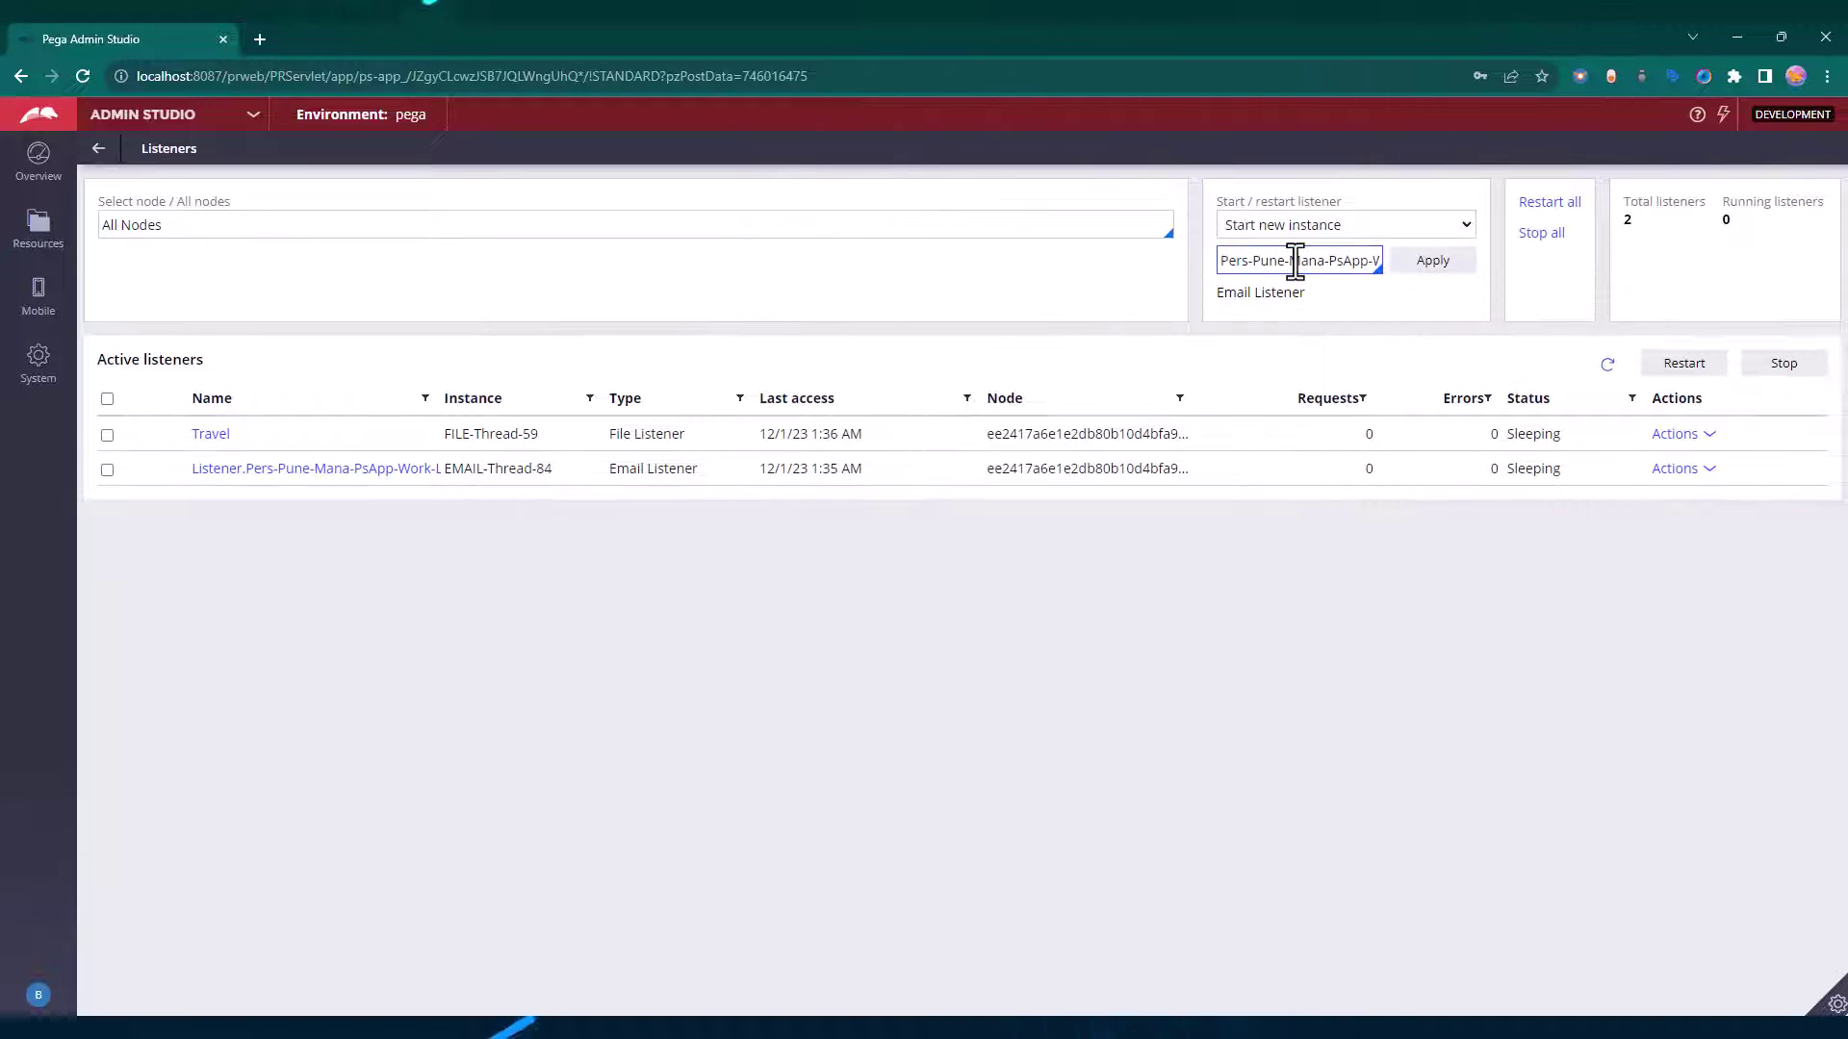
pyautogui.click(313, 476)
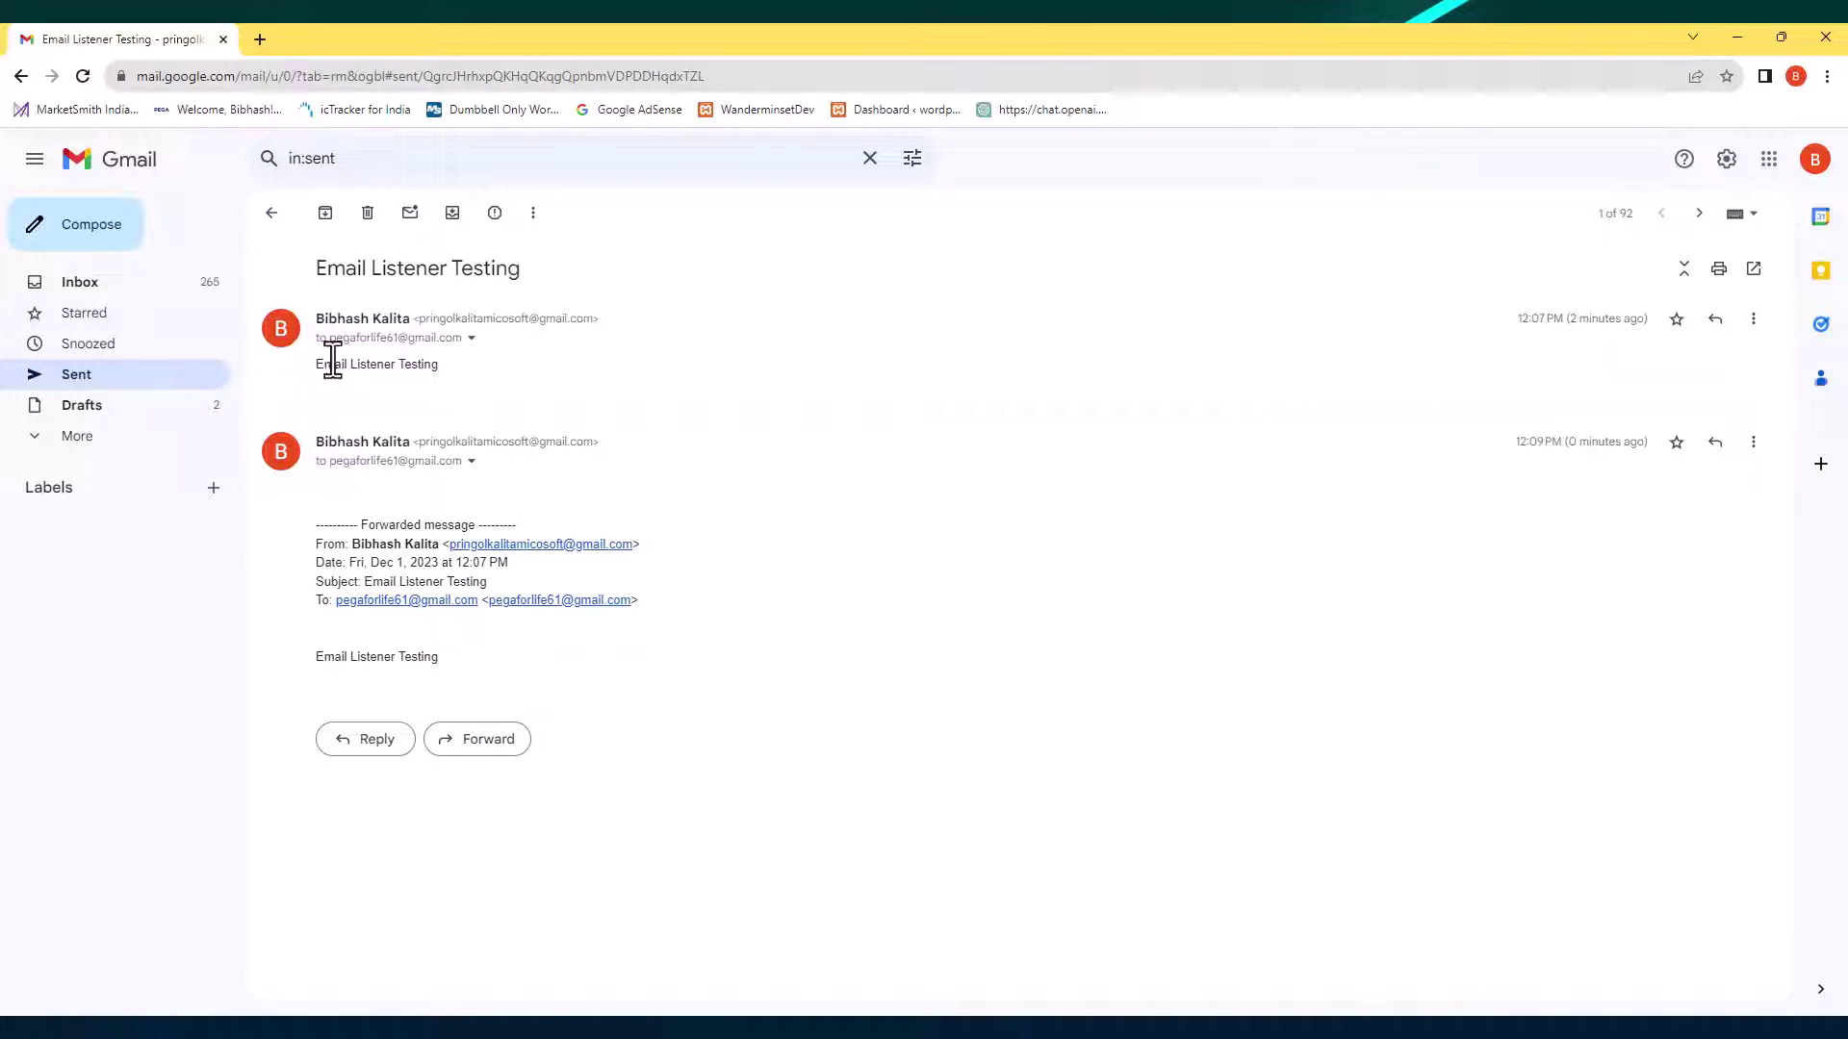
# Copy the listener's mailbox address from the forwarded Gmail message.
pyautogui.doubleClick(385, 364)
pyautogui.click(396, 359)
pyautogui.click(397, 356)
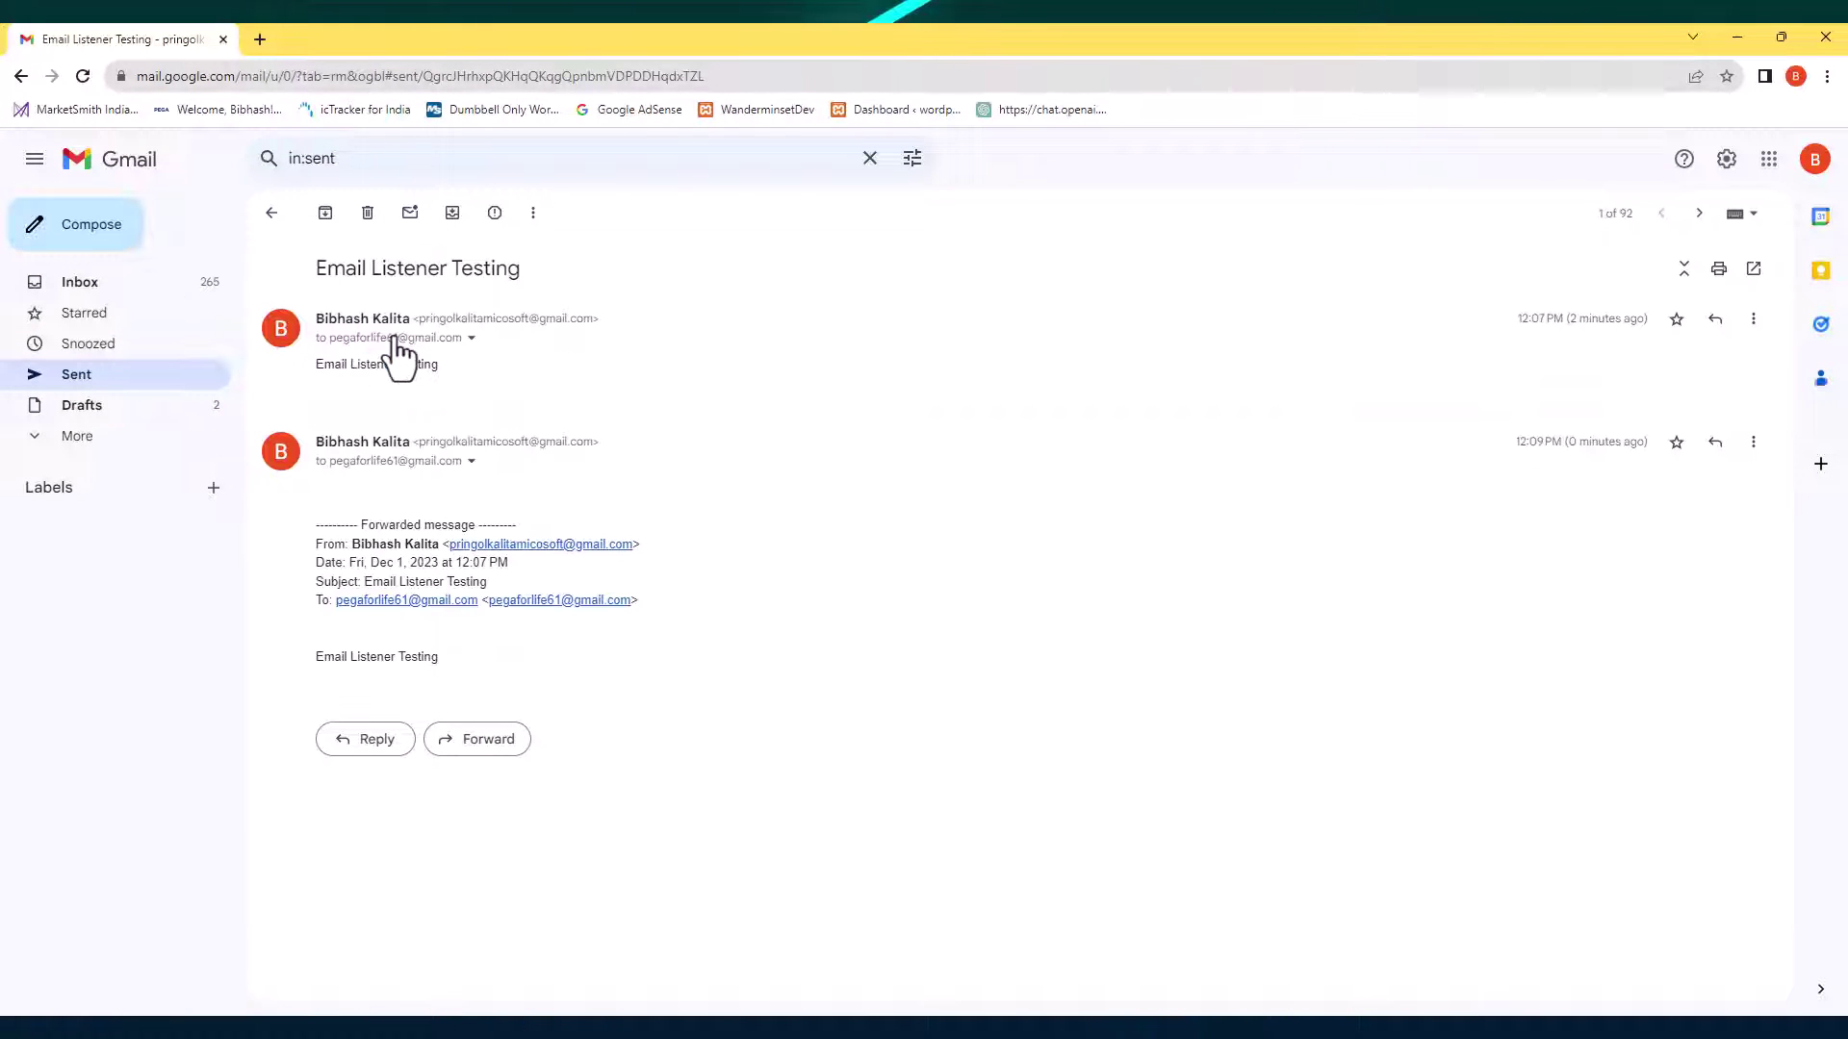
pyautogui.click(88, 231)
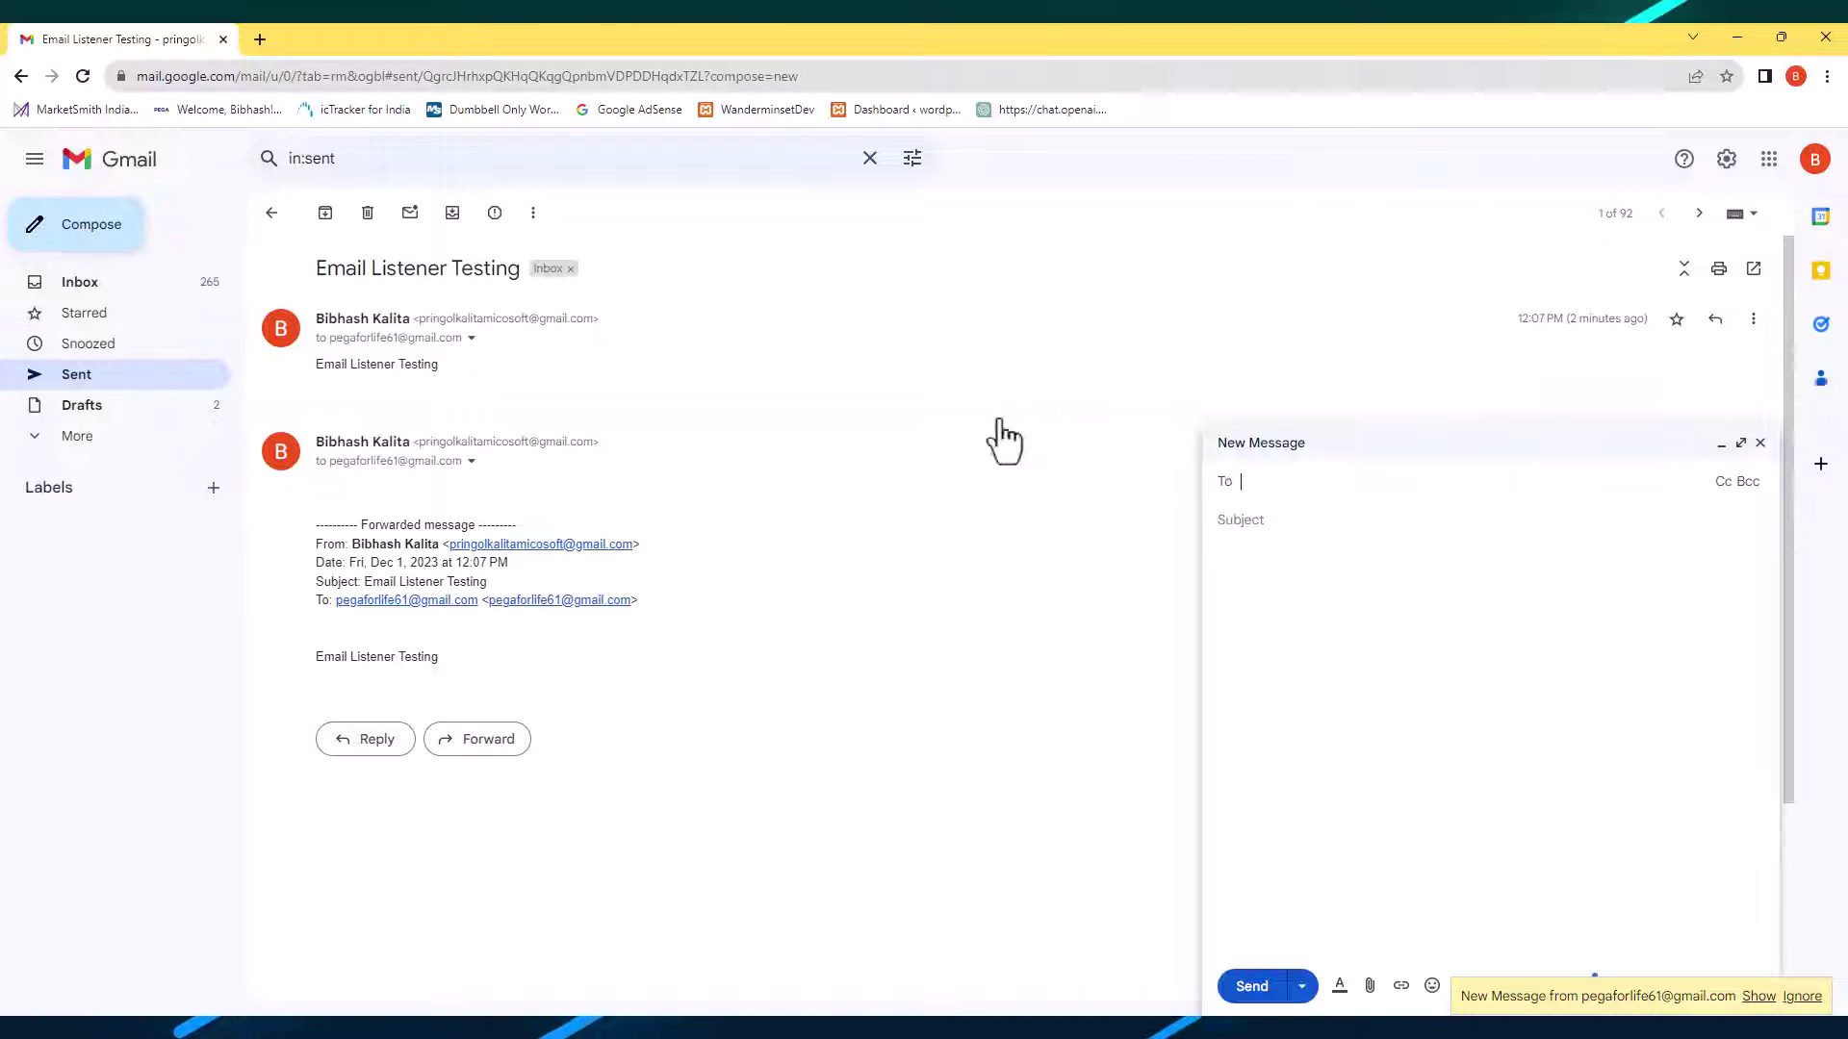
pyautogui.write('pega')
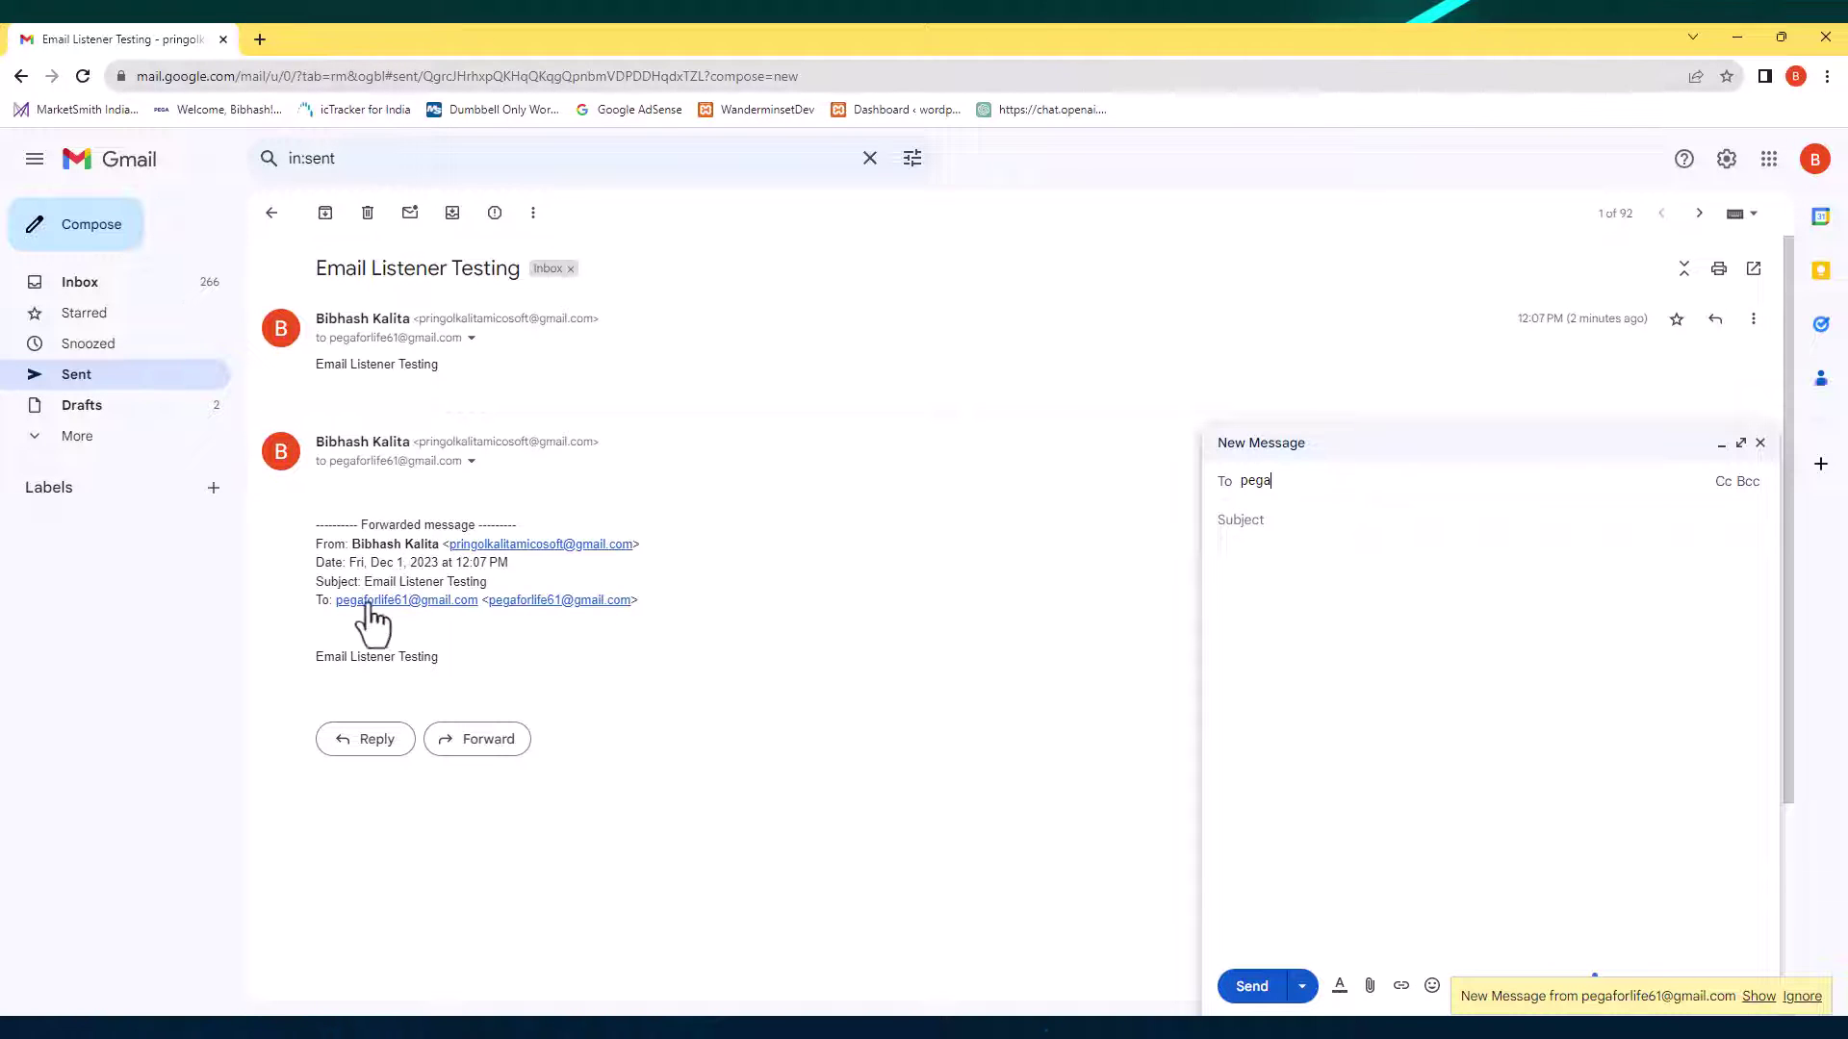
pyautogui.moveTo(337, 598); pyautogui.dragTo(438, 605)
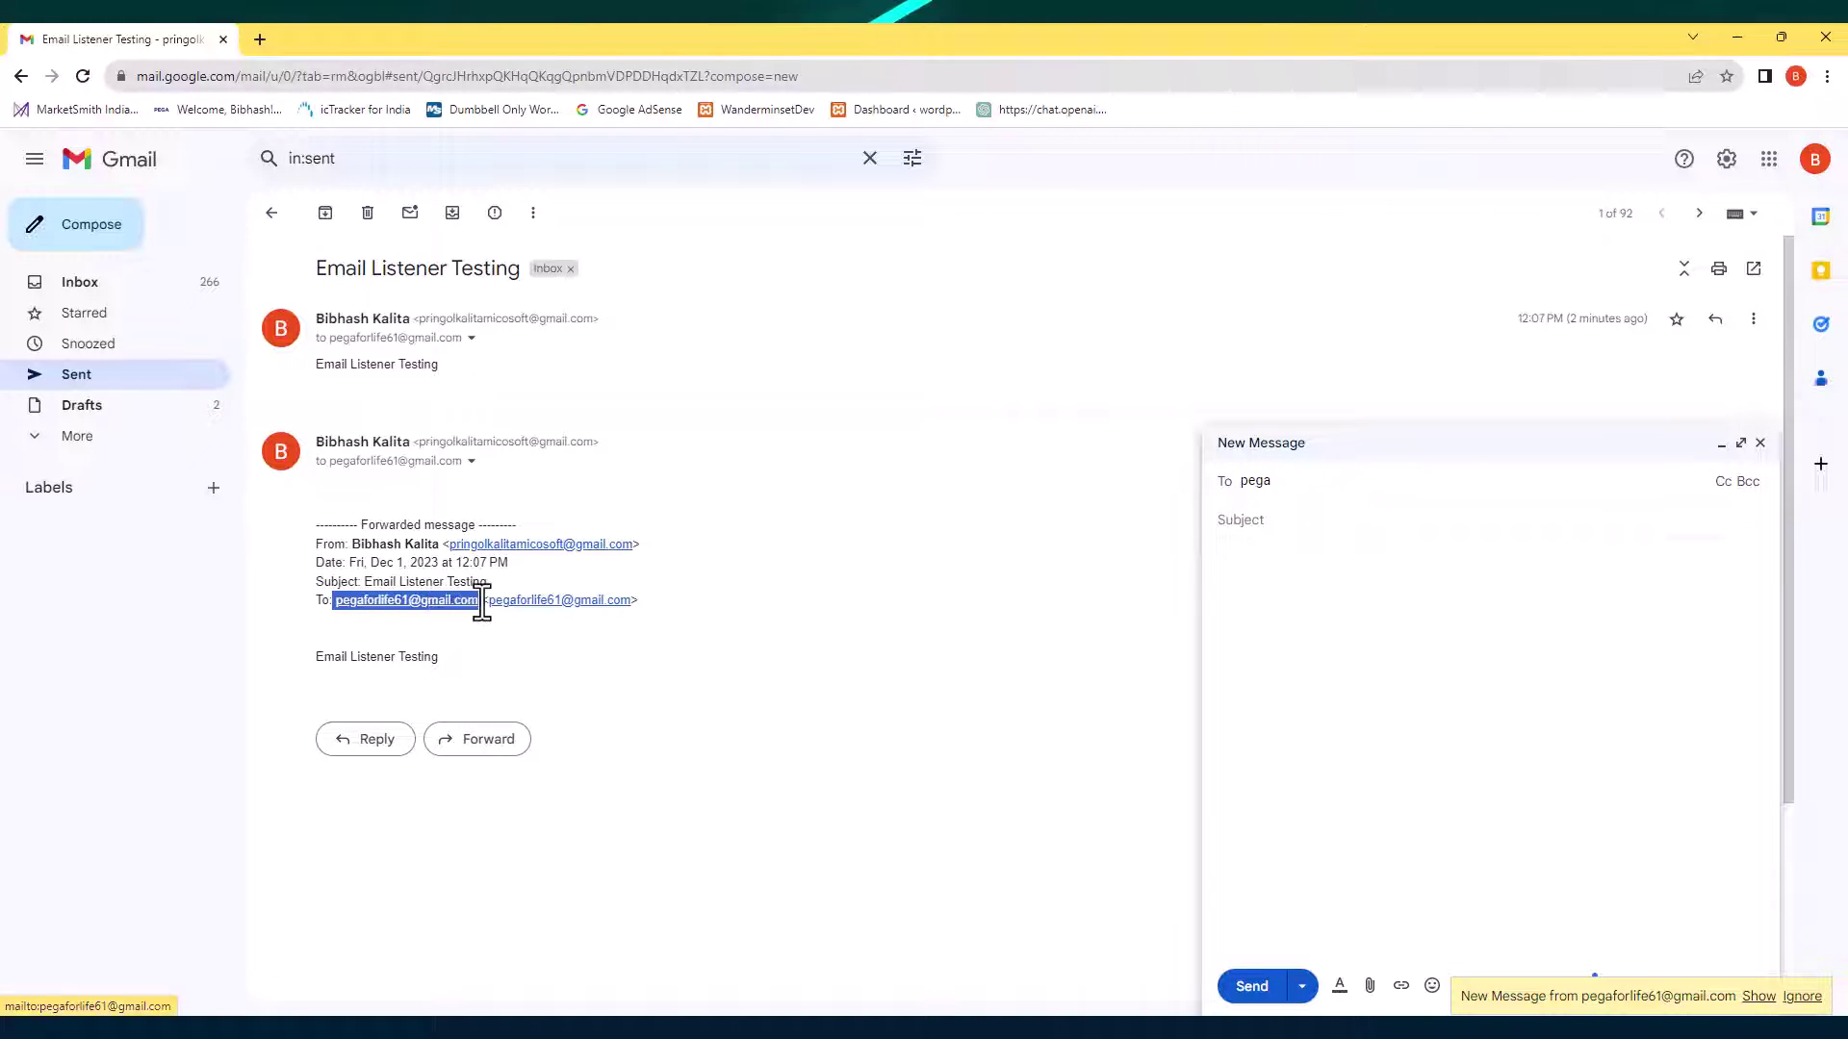
pyautogui.rightClick(481, 604)
pyautogui.click(511, 761)
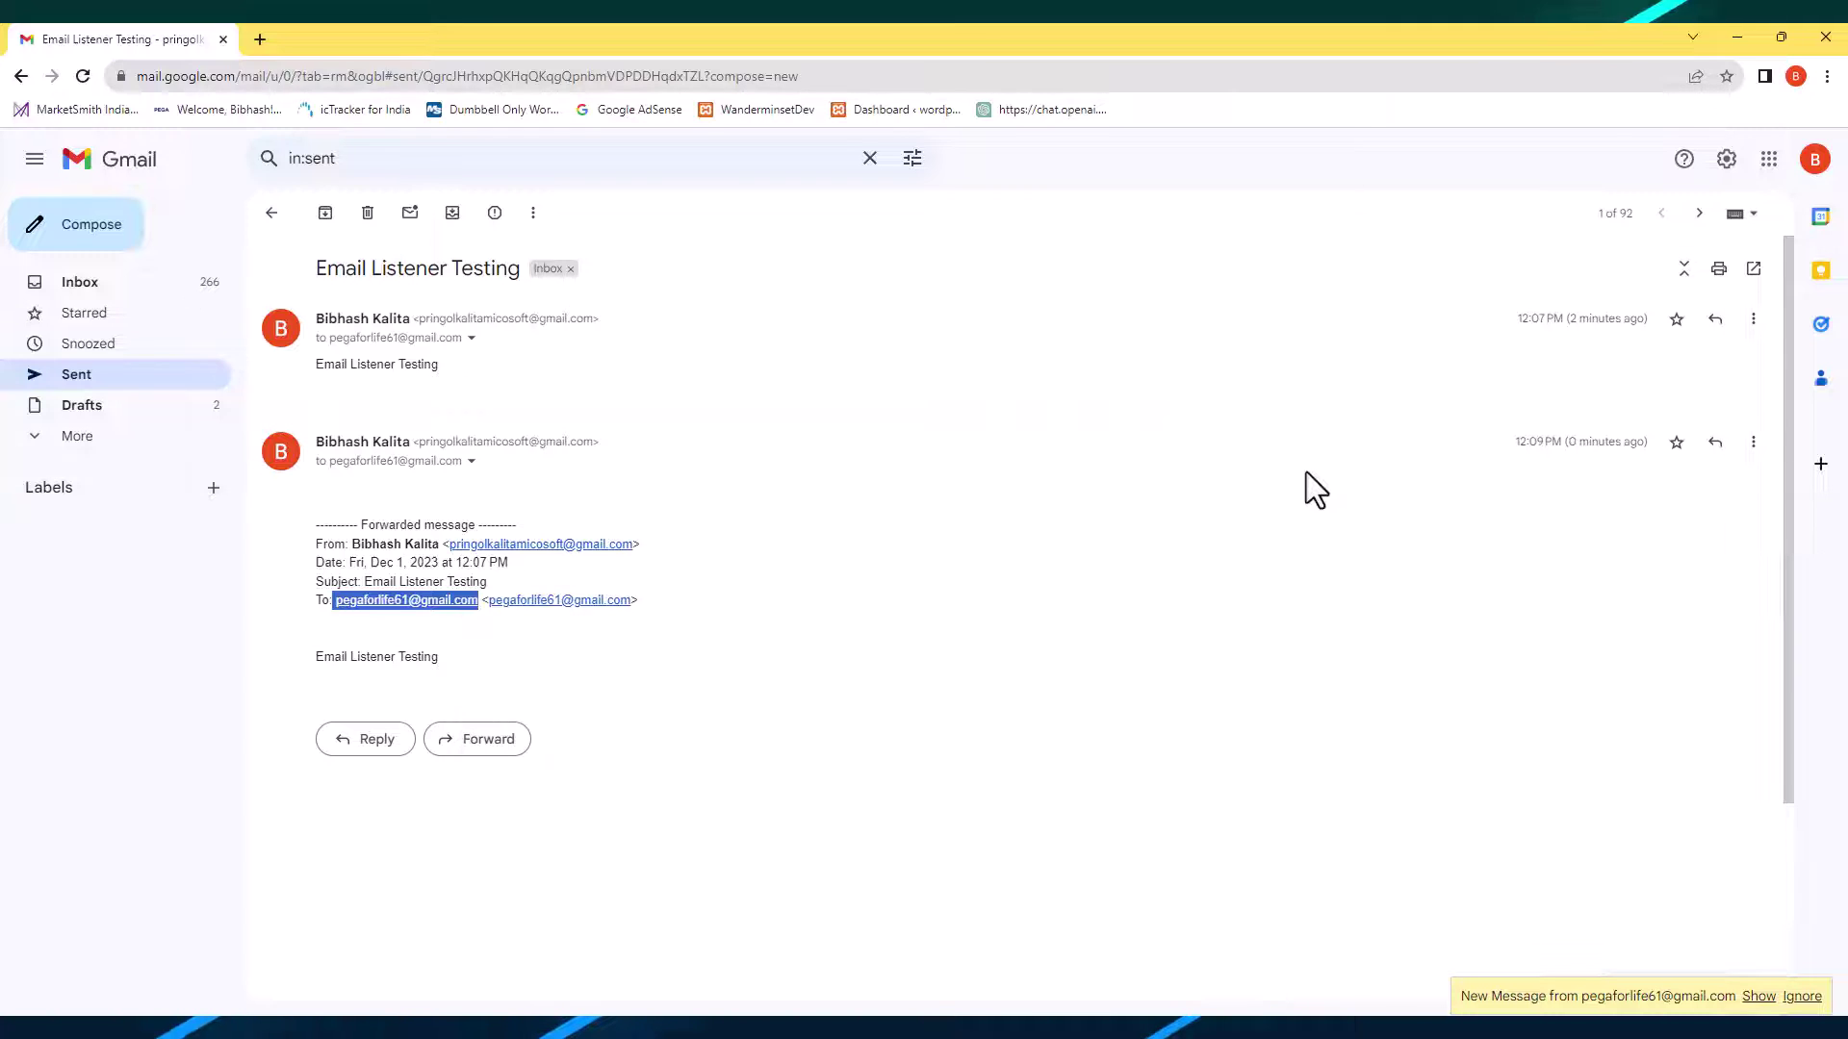
# Send a new email with subject 'Test' to the copied listener address.
pyautogui.click(95, 229)
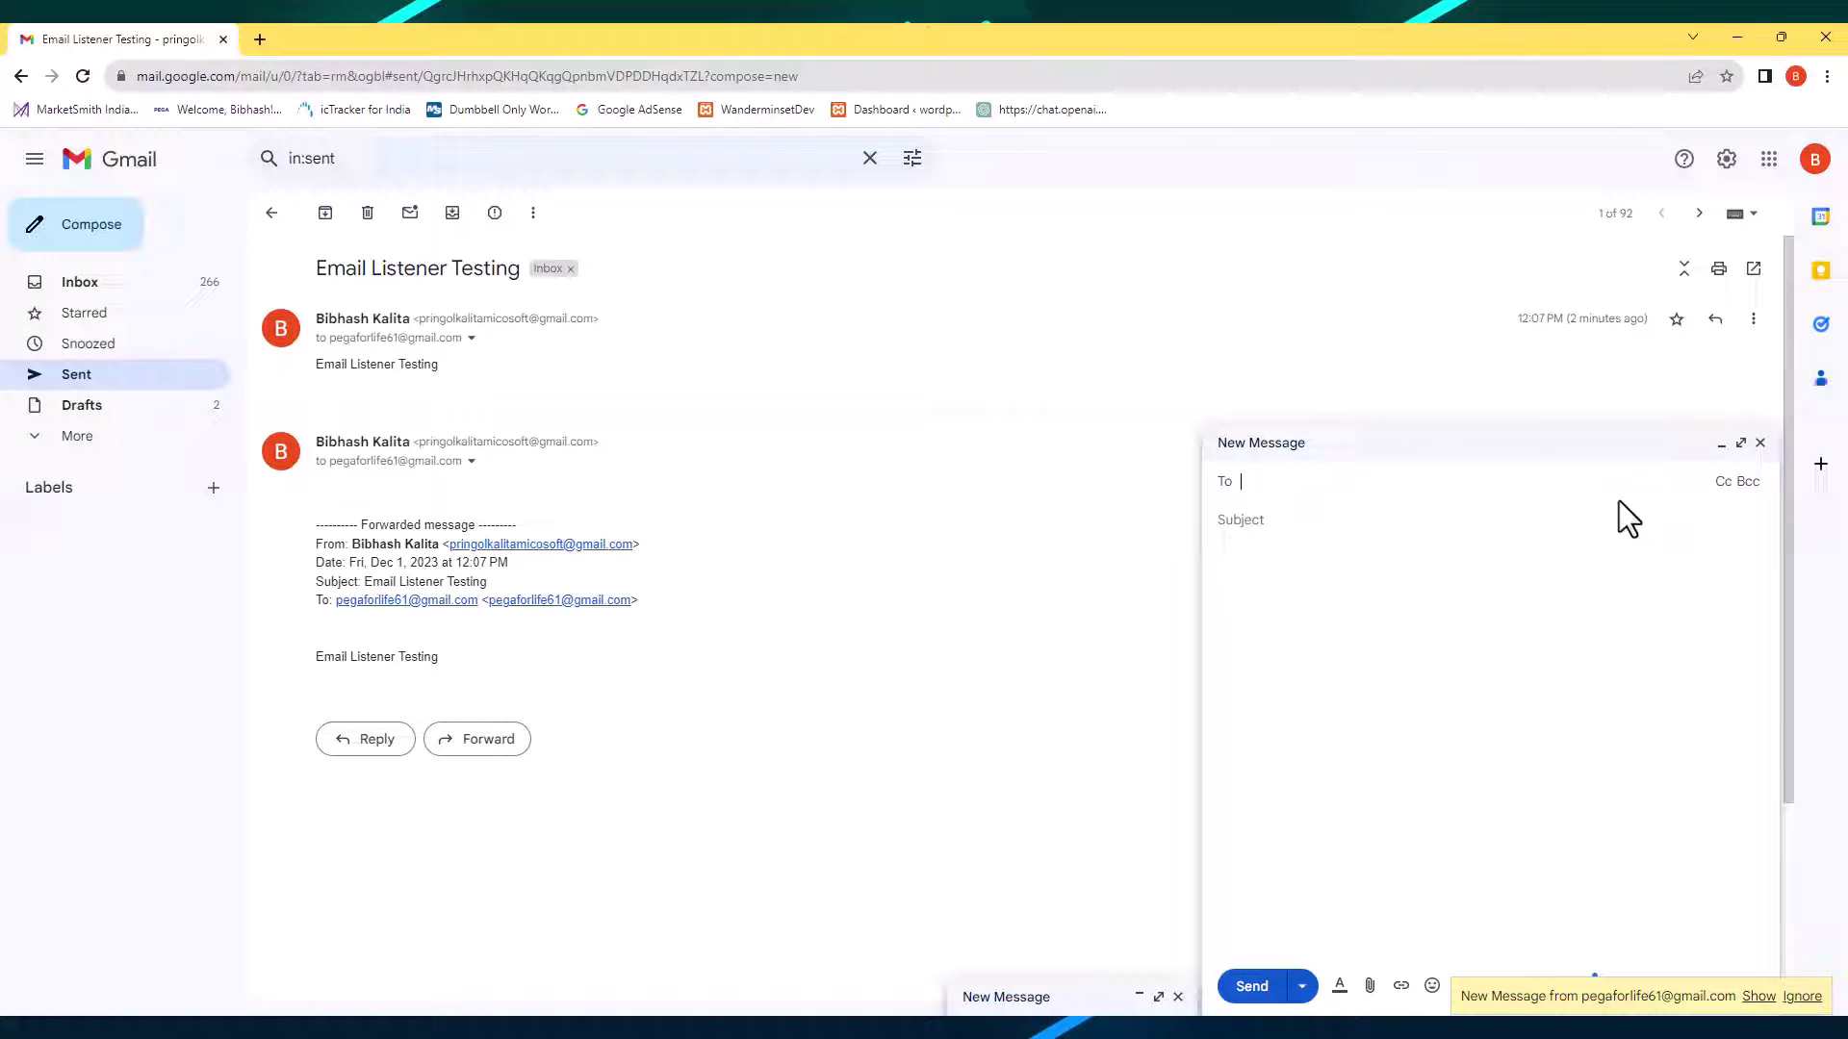
pyautogui.click(1418, 478)
pyautogui.hotkey('ctrl', 'v')
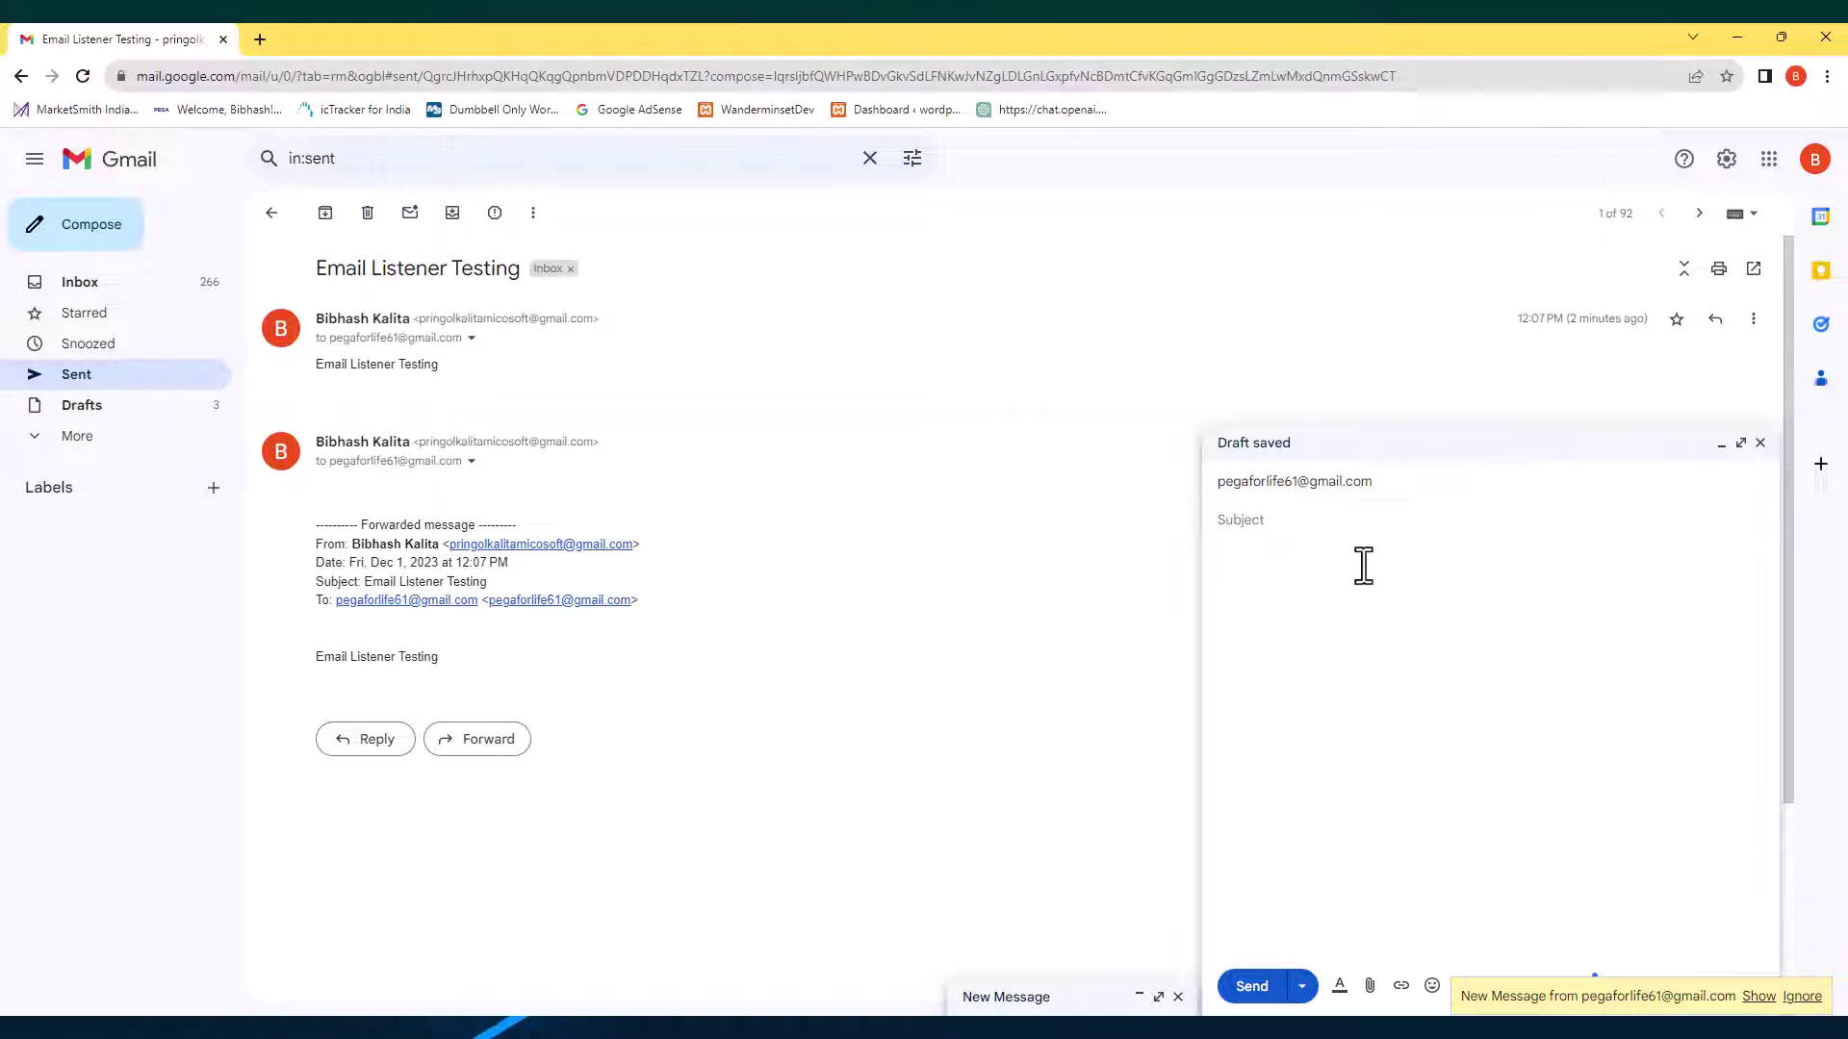
pyautogui.write('Test')
pyautogui.press('Tab')
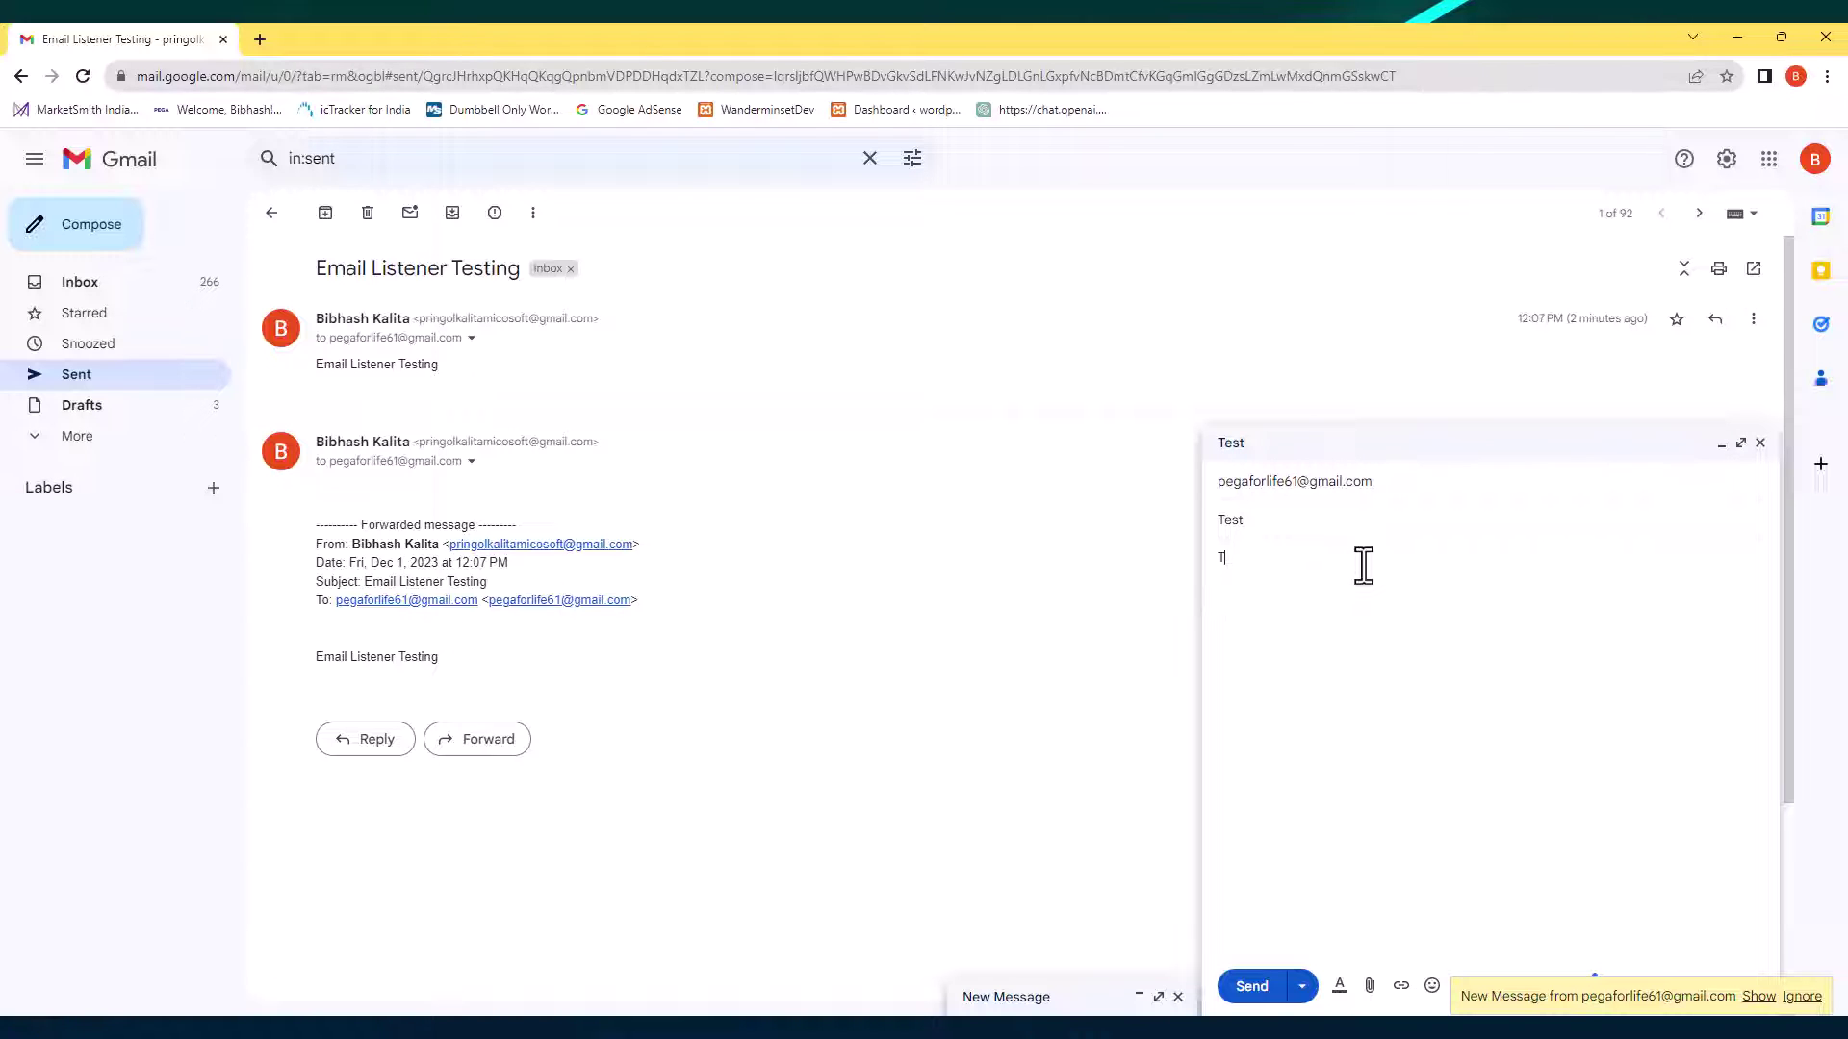
pyautogui.click(1262, 990)
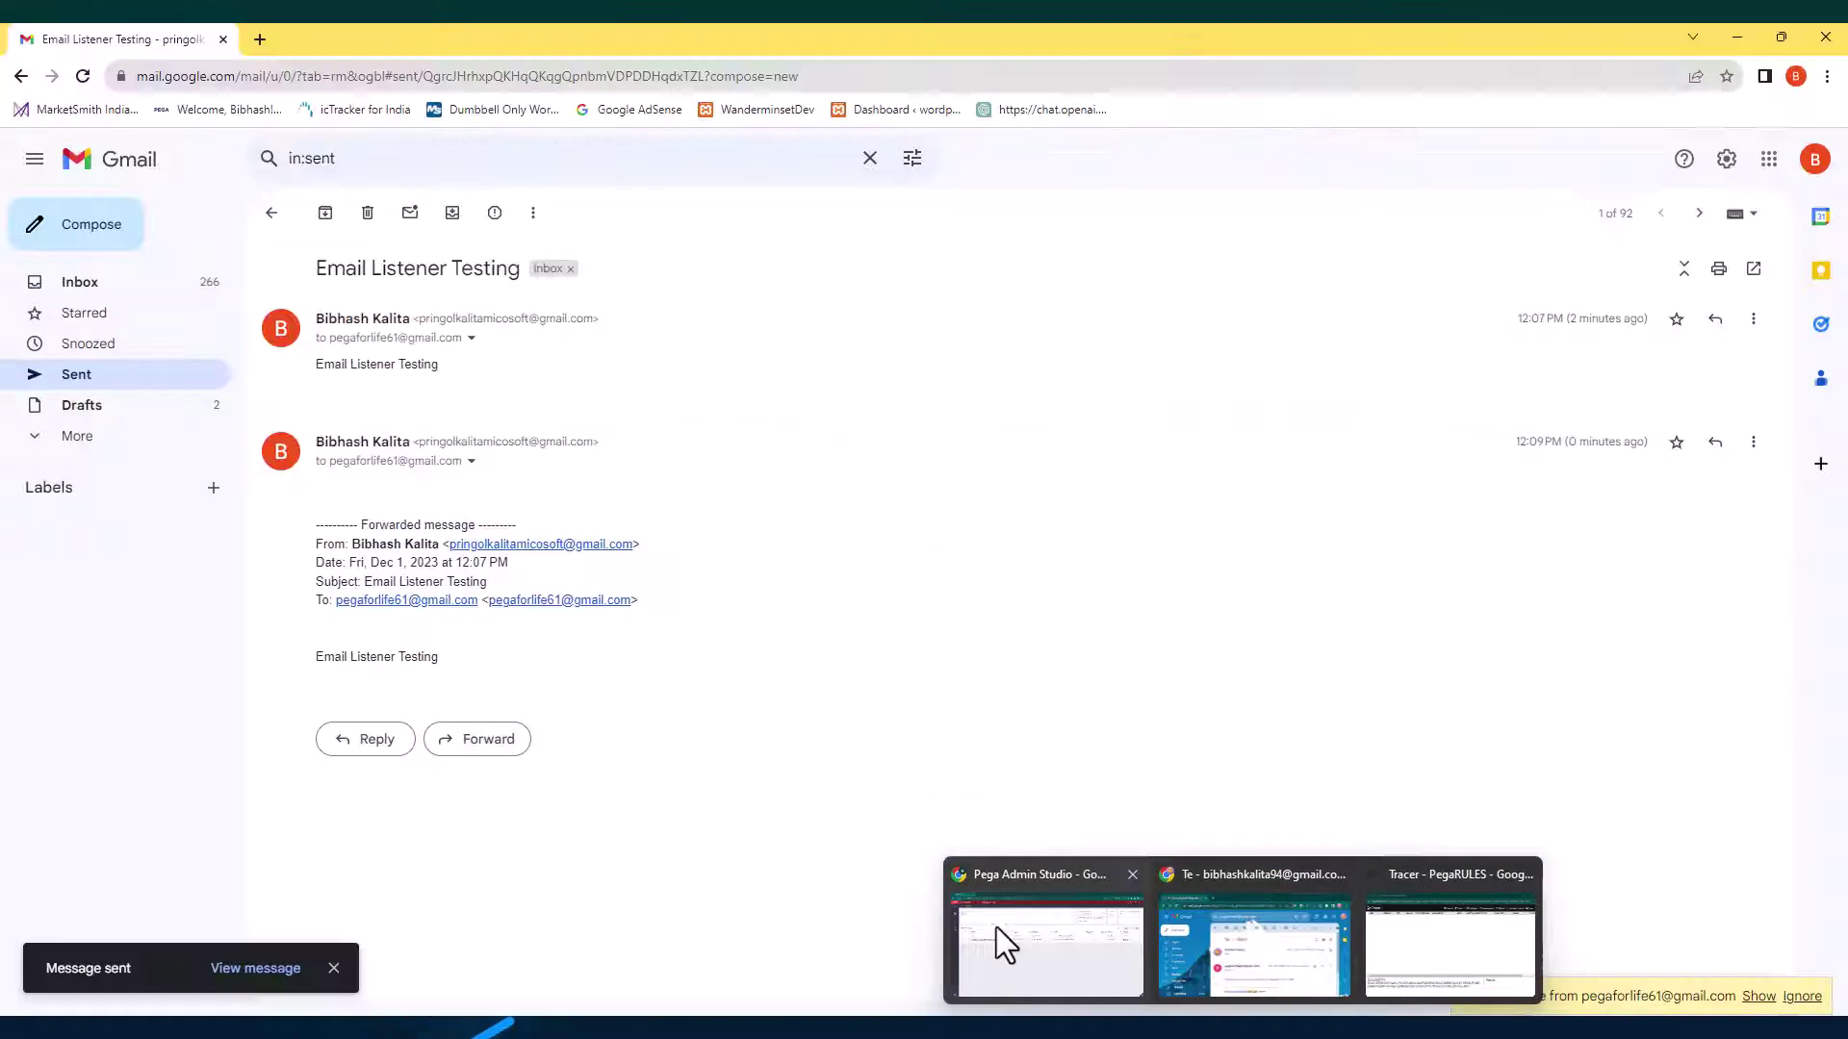
# Restart the email listener in Admin Studio and refresh until its status reads Running.
pyautogui.click(998, 945)
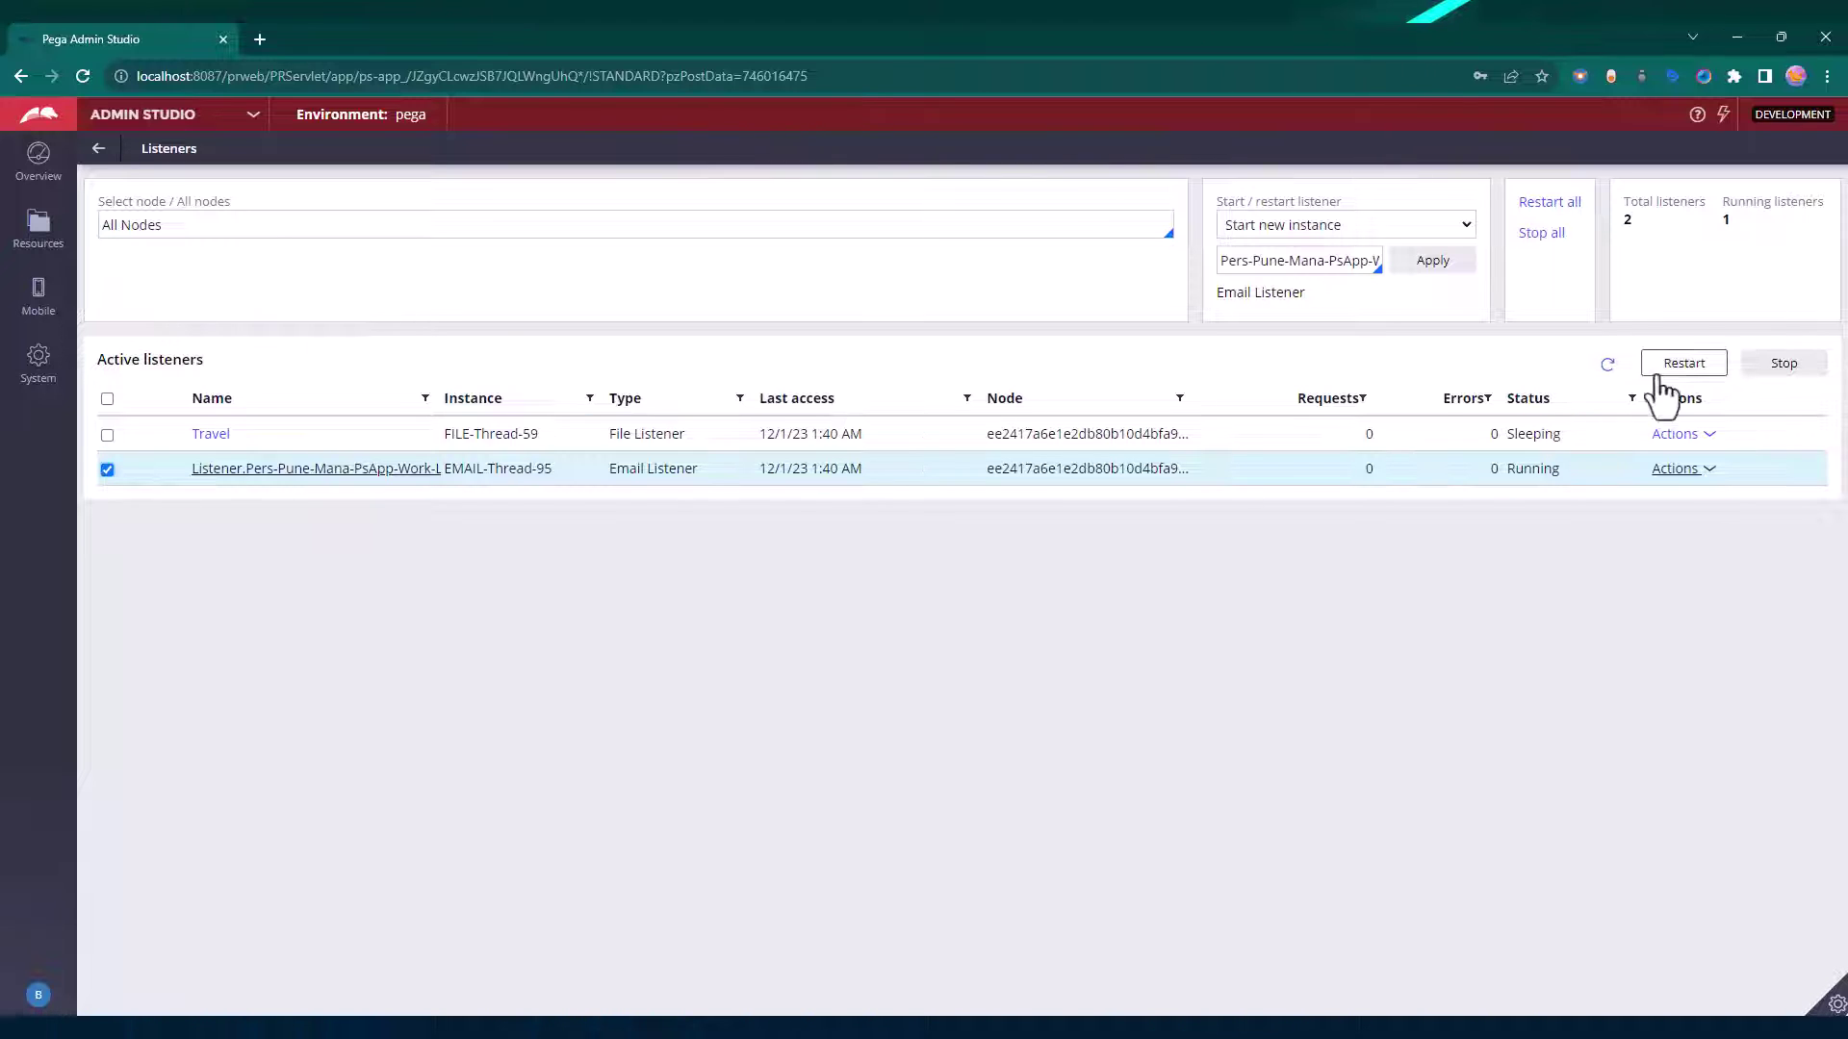
pyautogui.click(1607, 366)
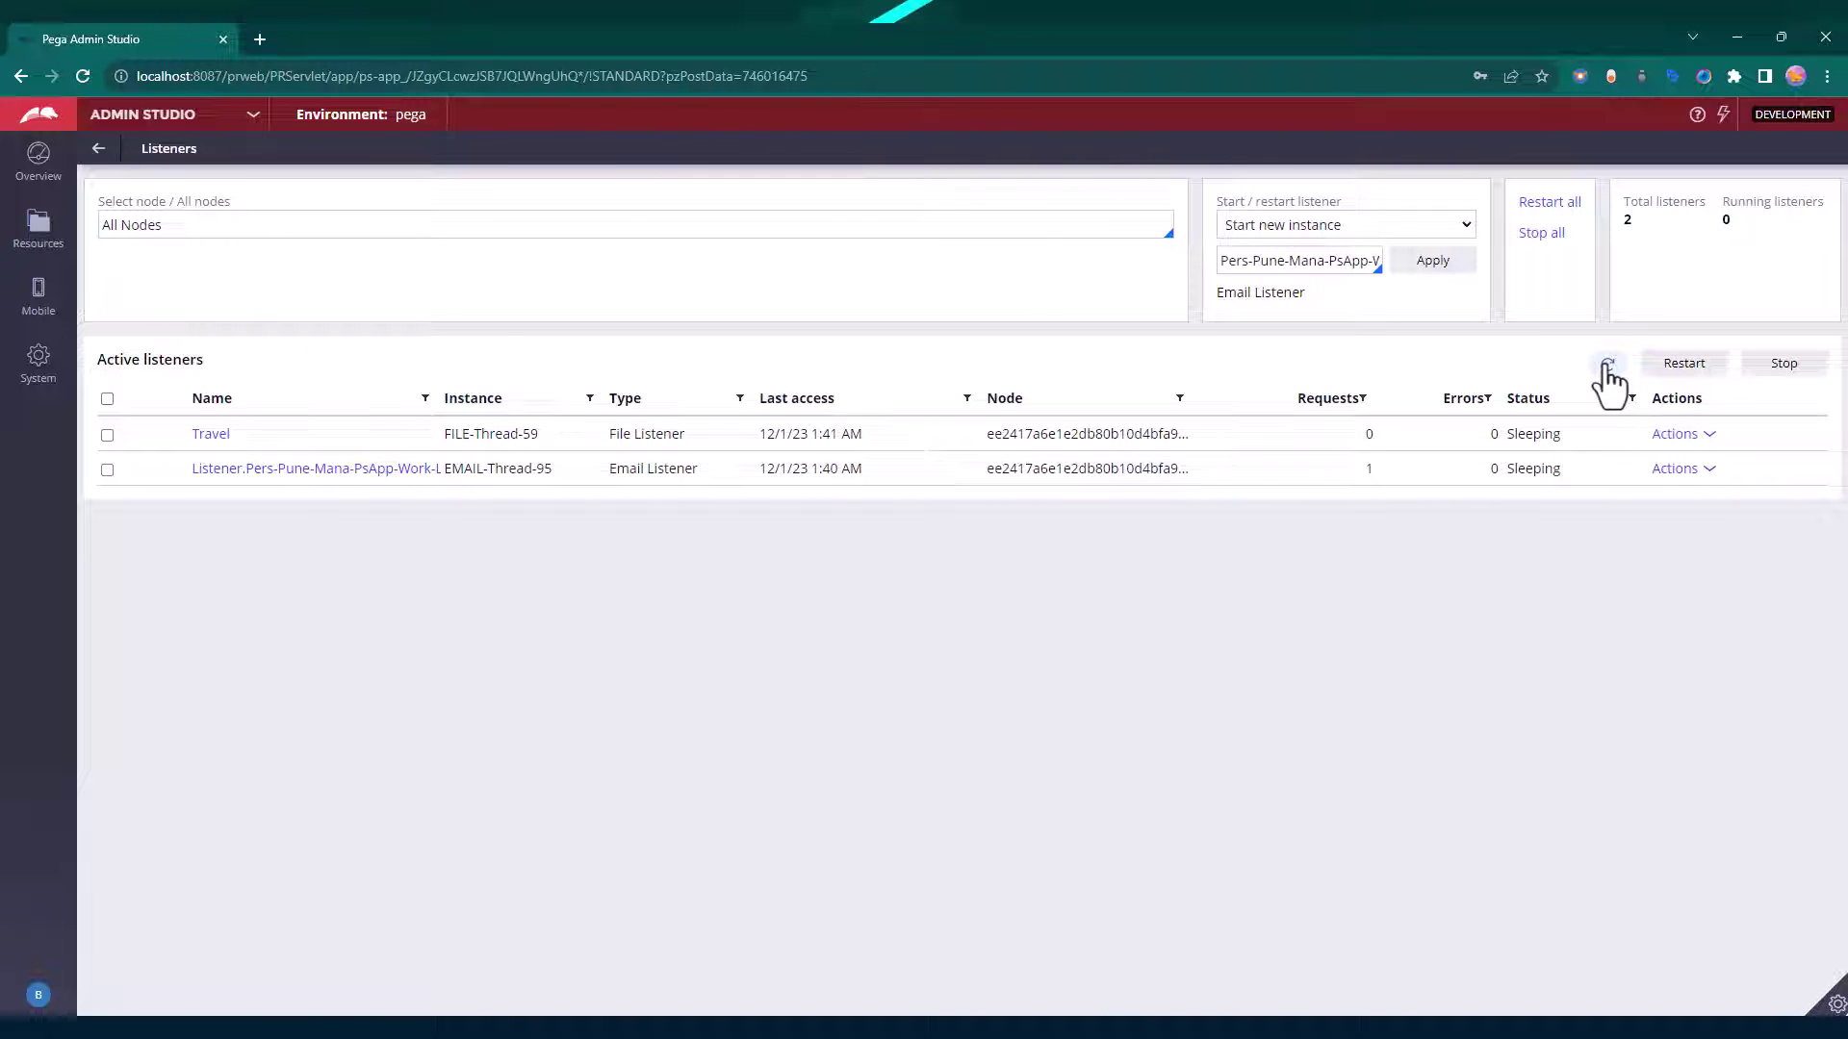
pyautogui.click(107, 470)
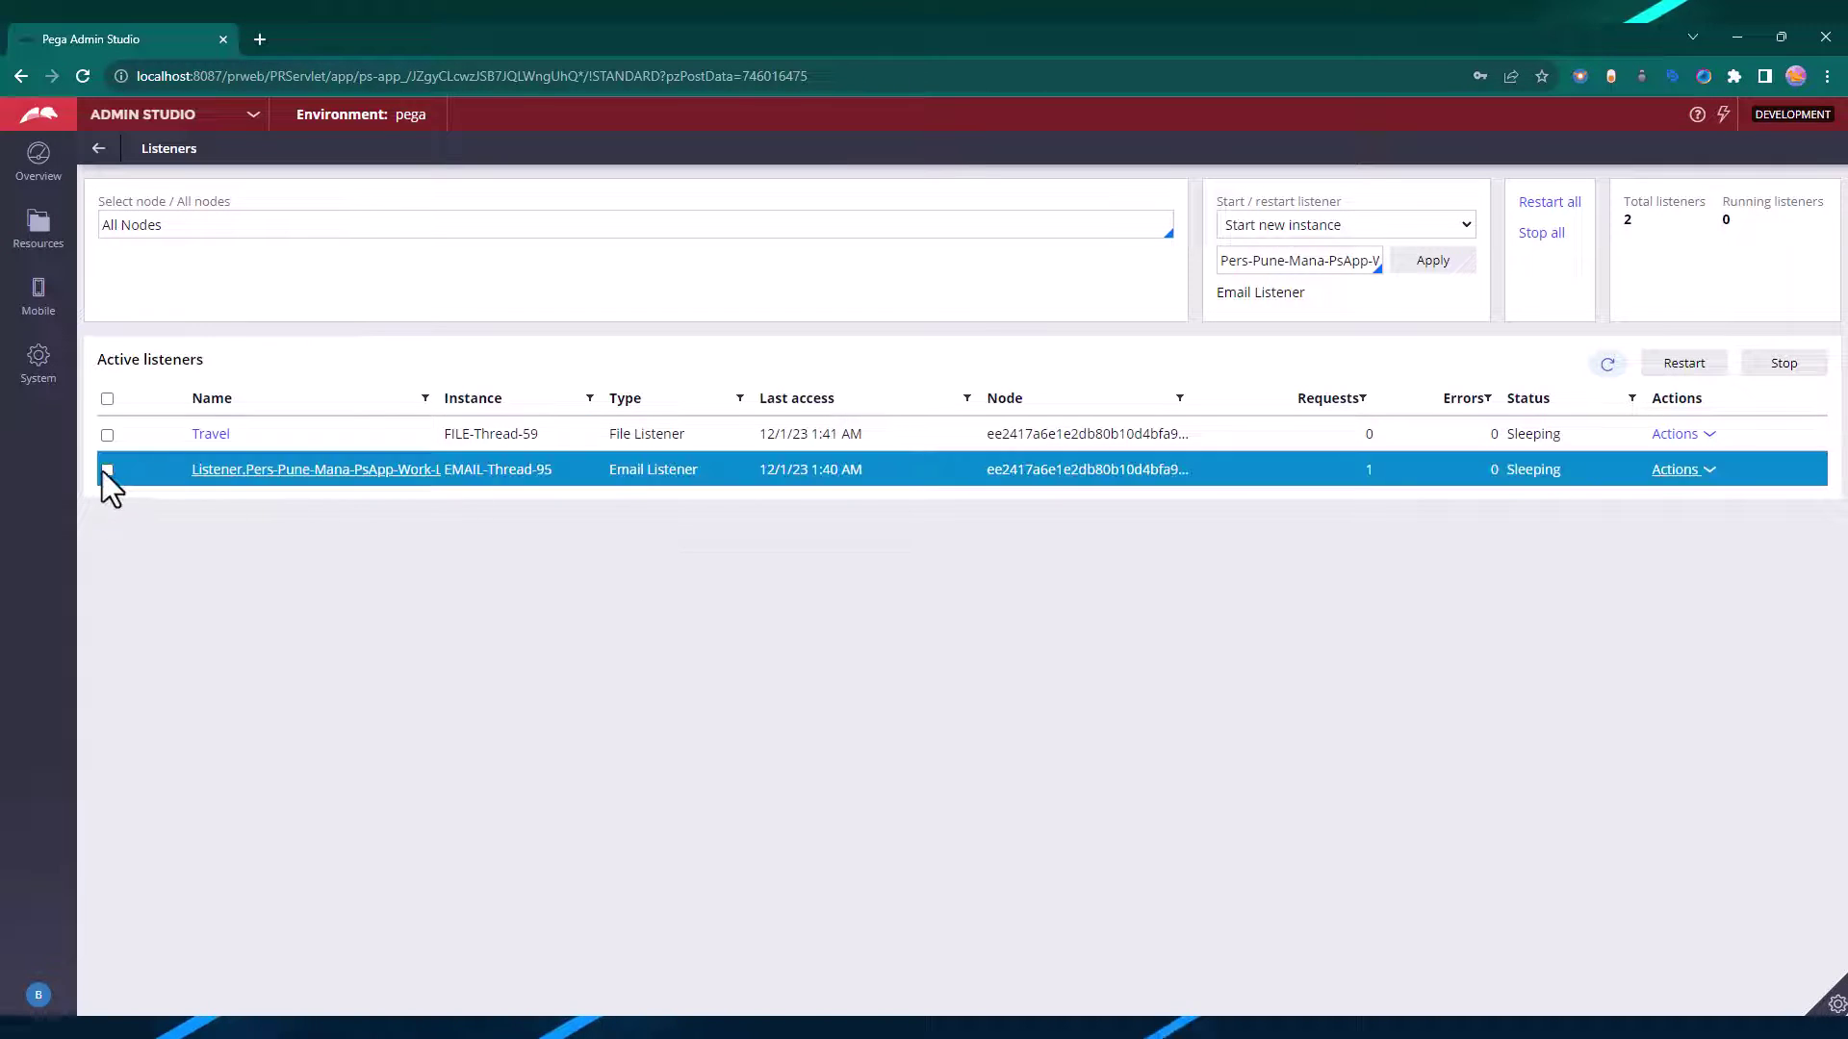
pyautogui.click(1680, 471)
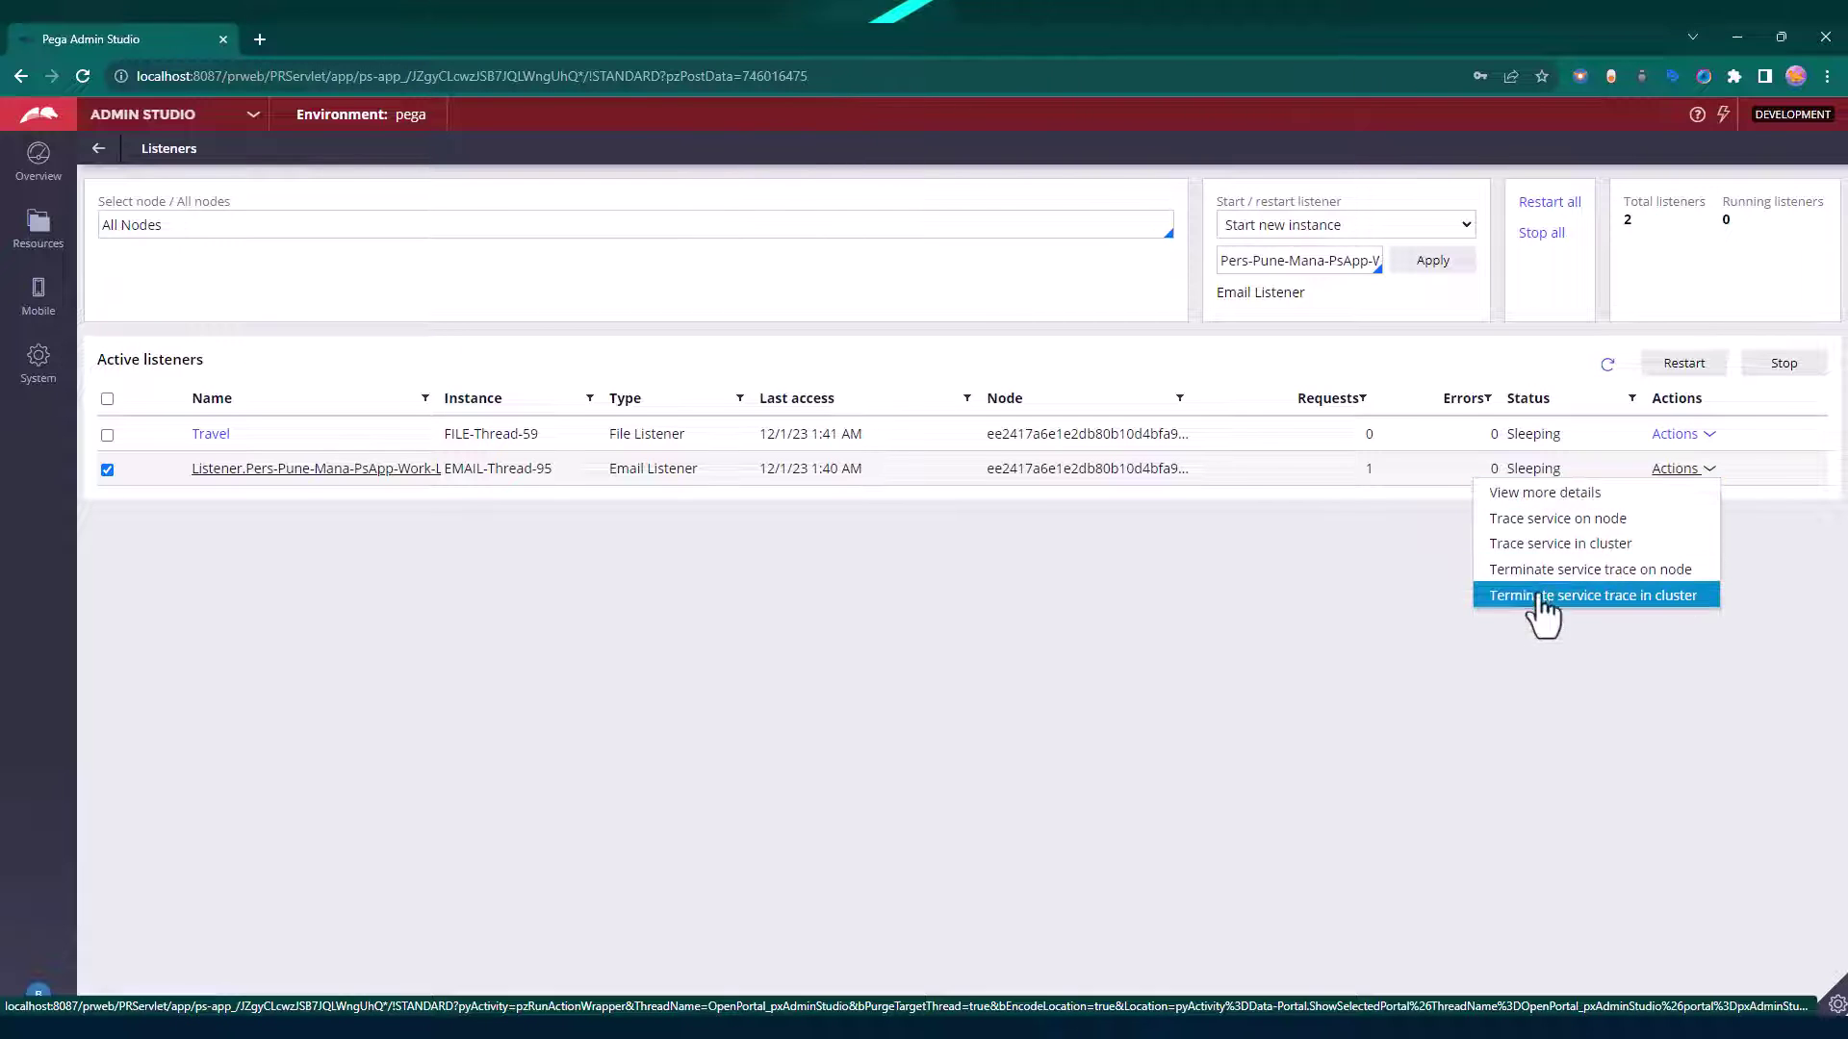
pyautogui.click(1416, 539)
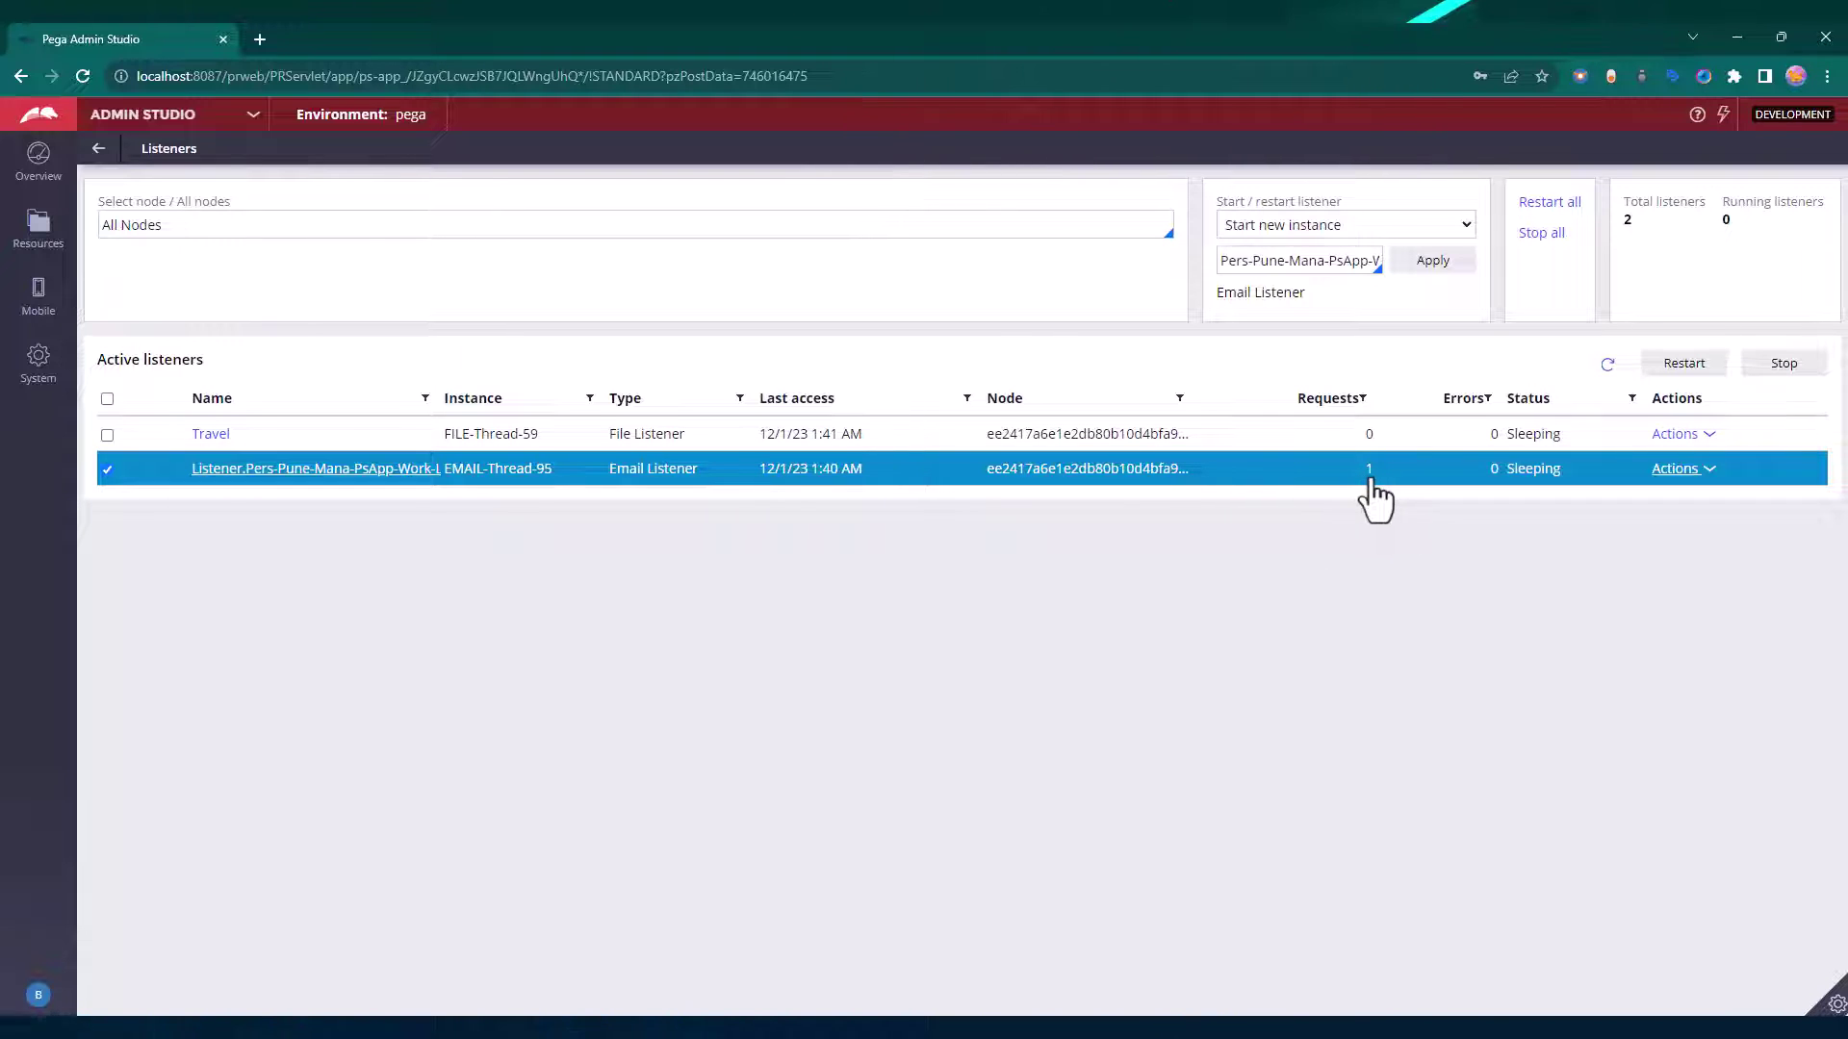
pyautogui.click(1679, 379)
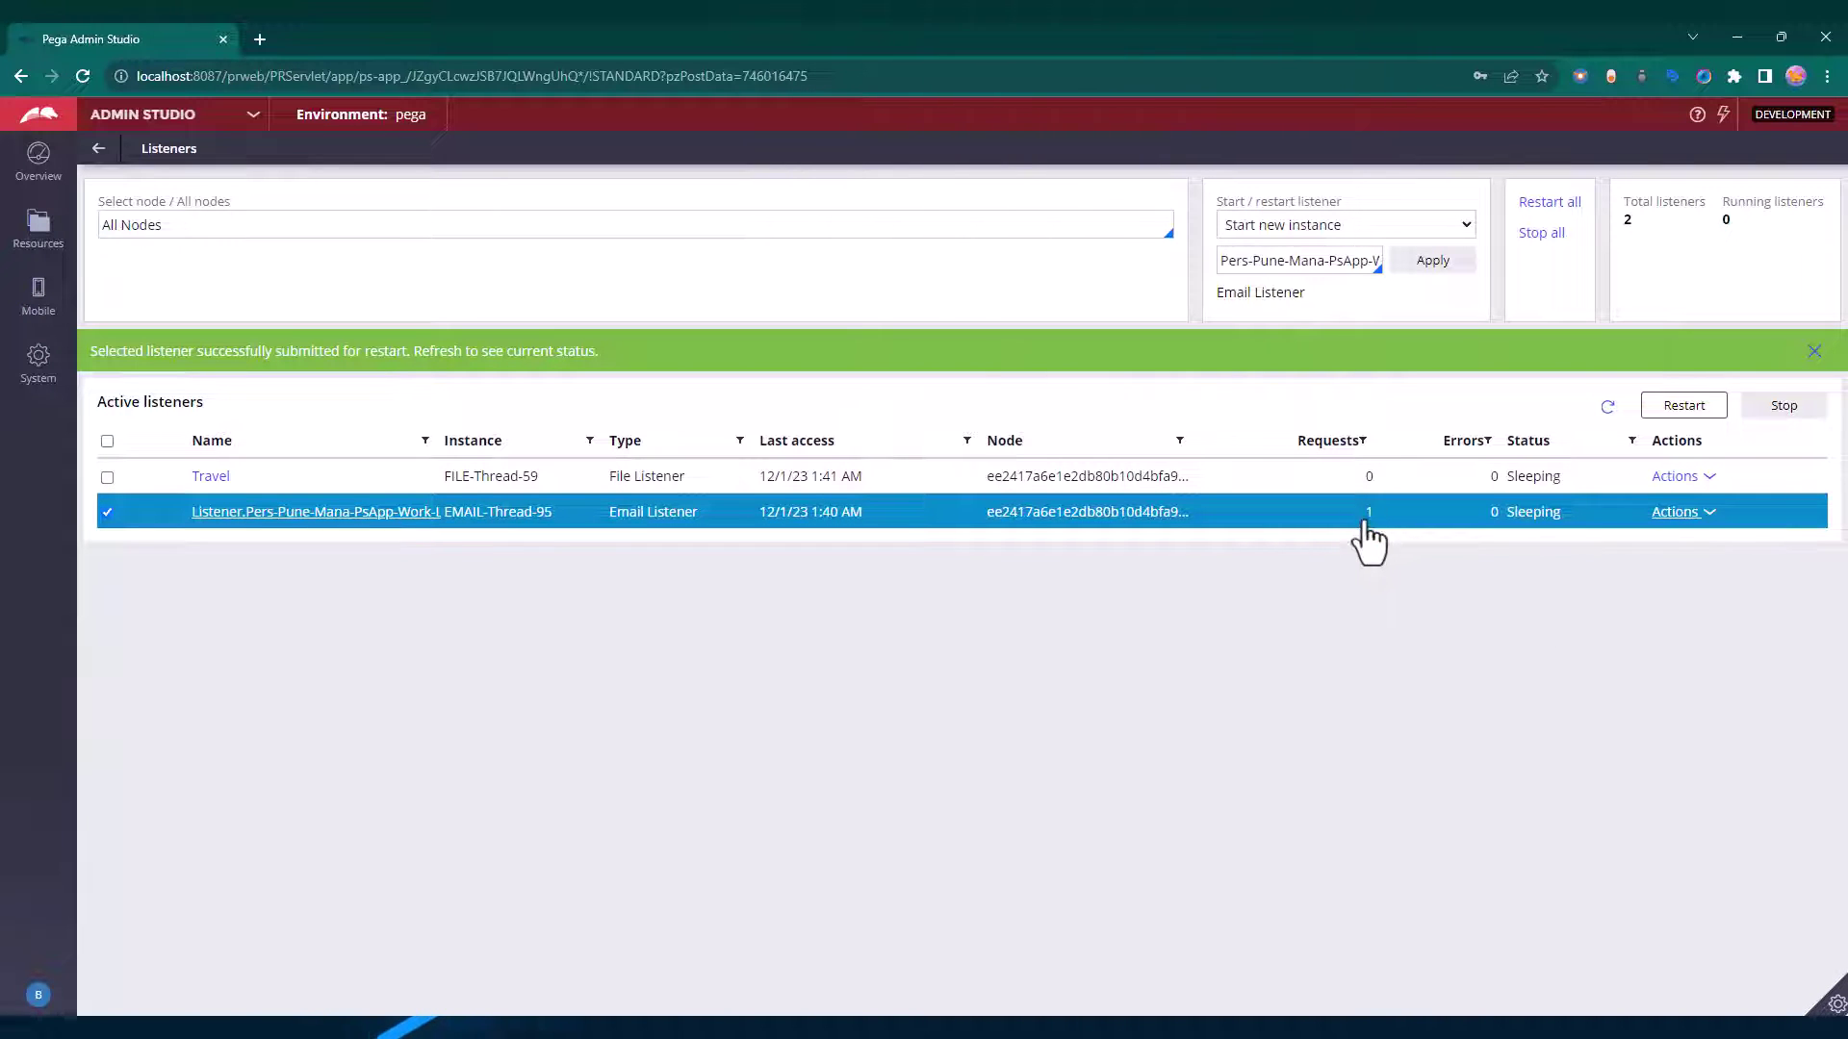
pyautogui.click(1607, 406)
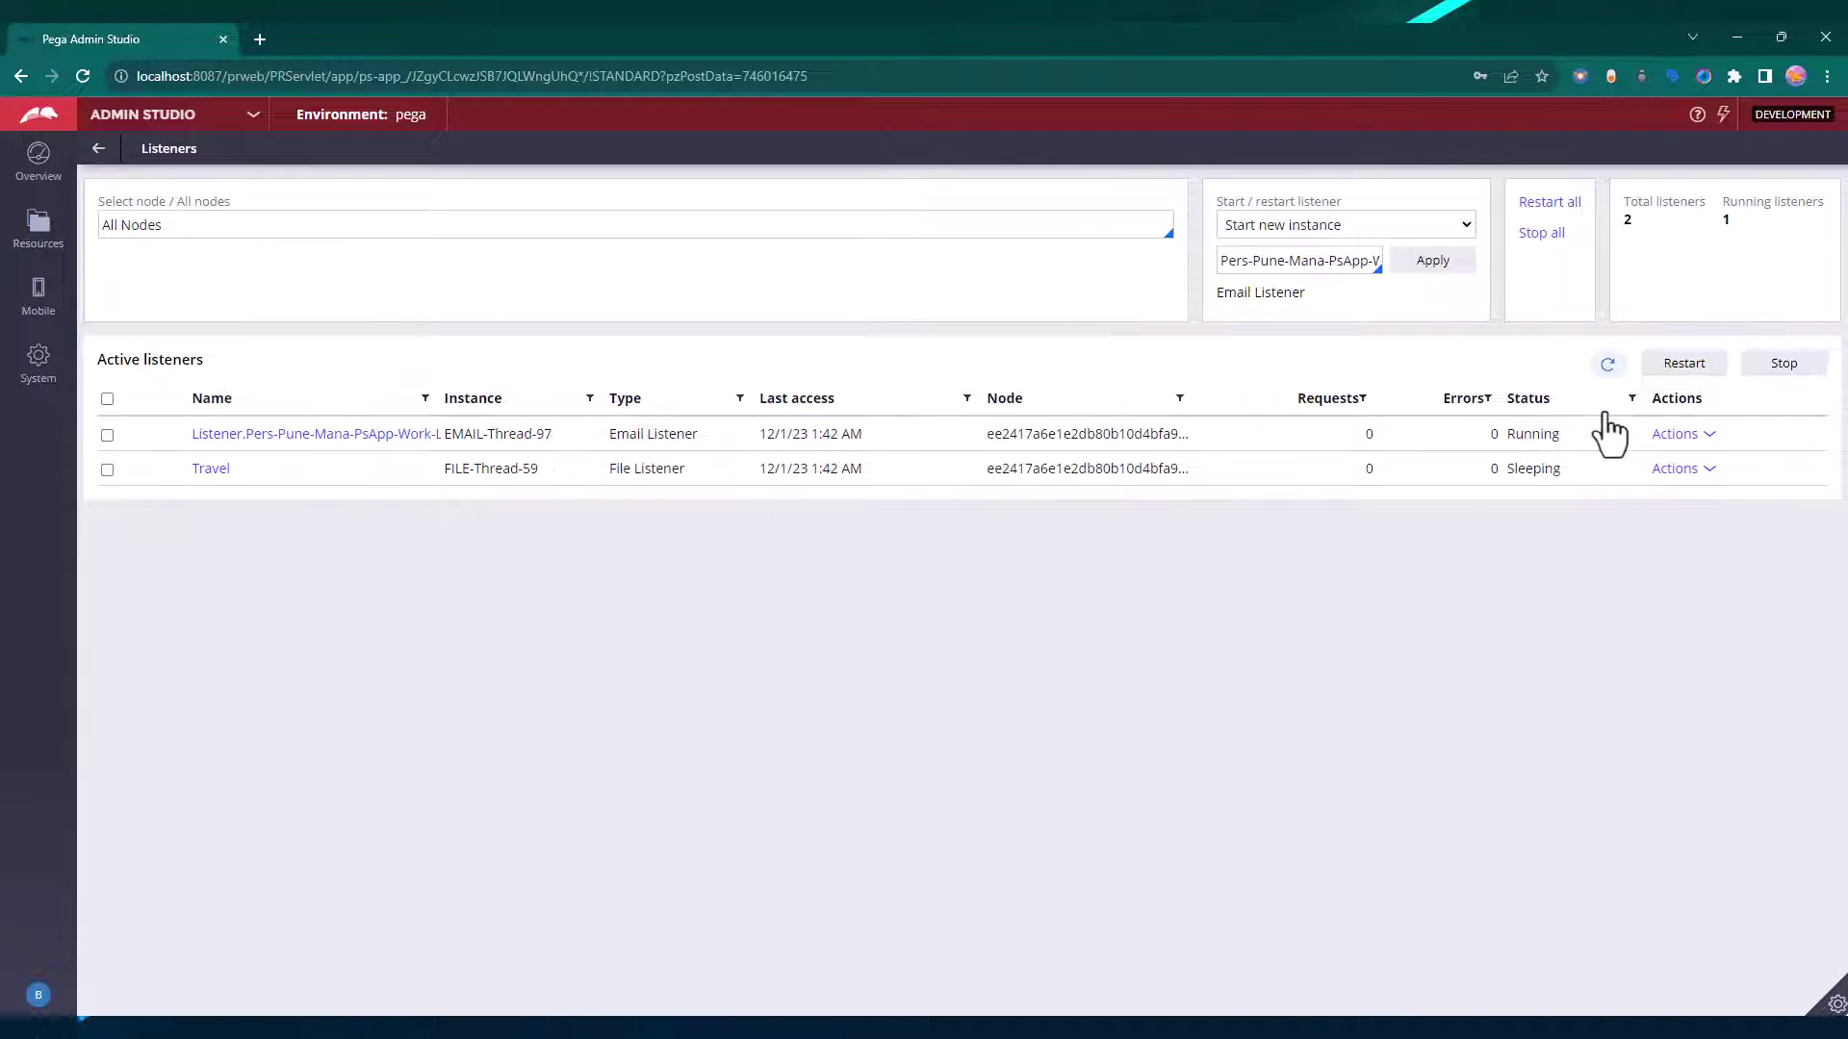
pyautogui.hotkey('alt', 'Tab')
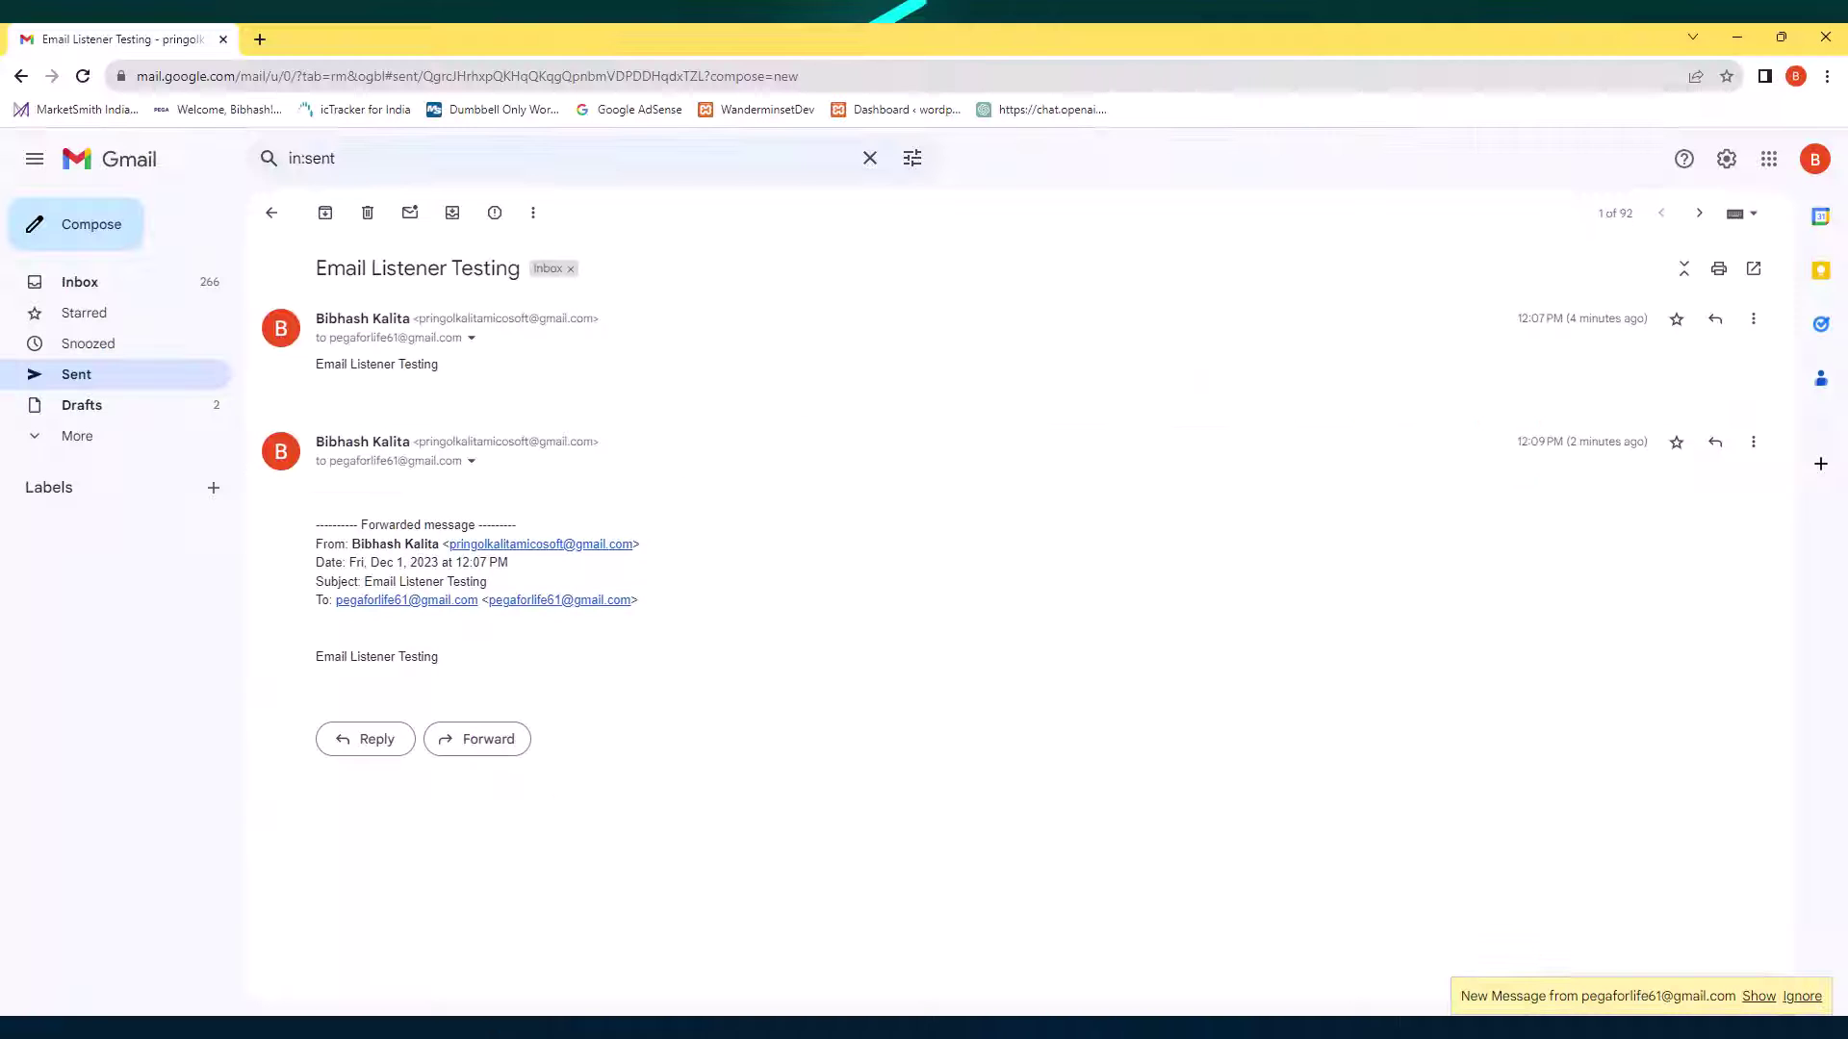
# Open the Email Listener Testing thread from the Gmail inbox.
pyautogui.click(63, 289)
pyautogui.click(491, 318)
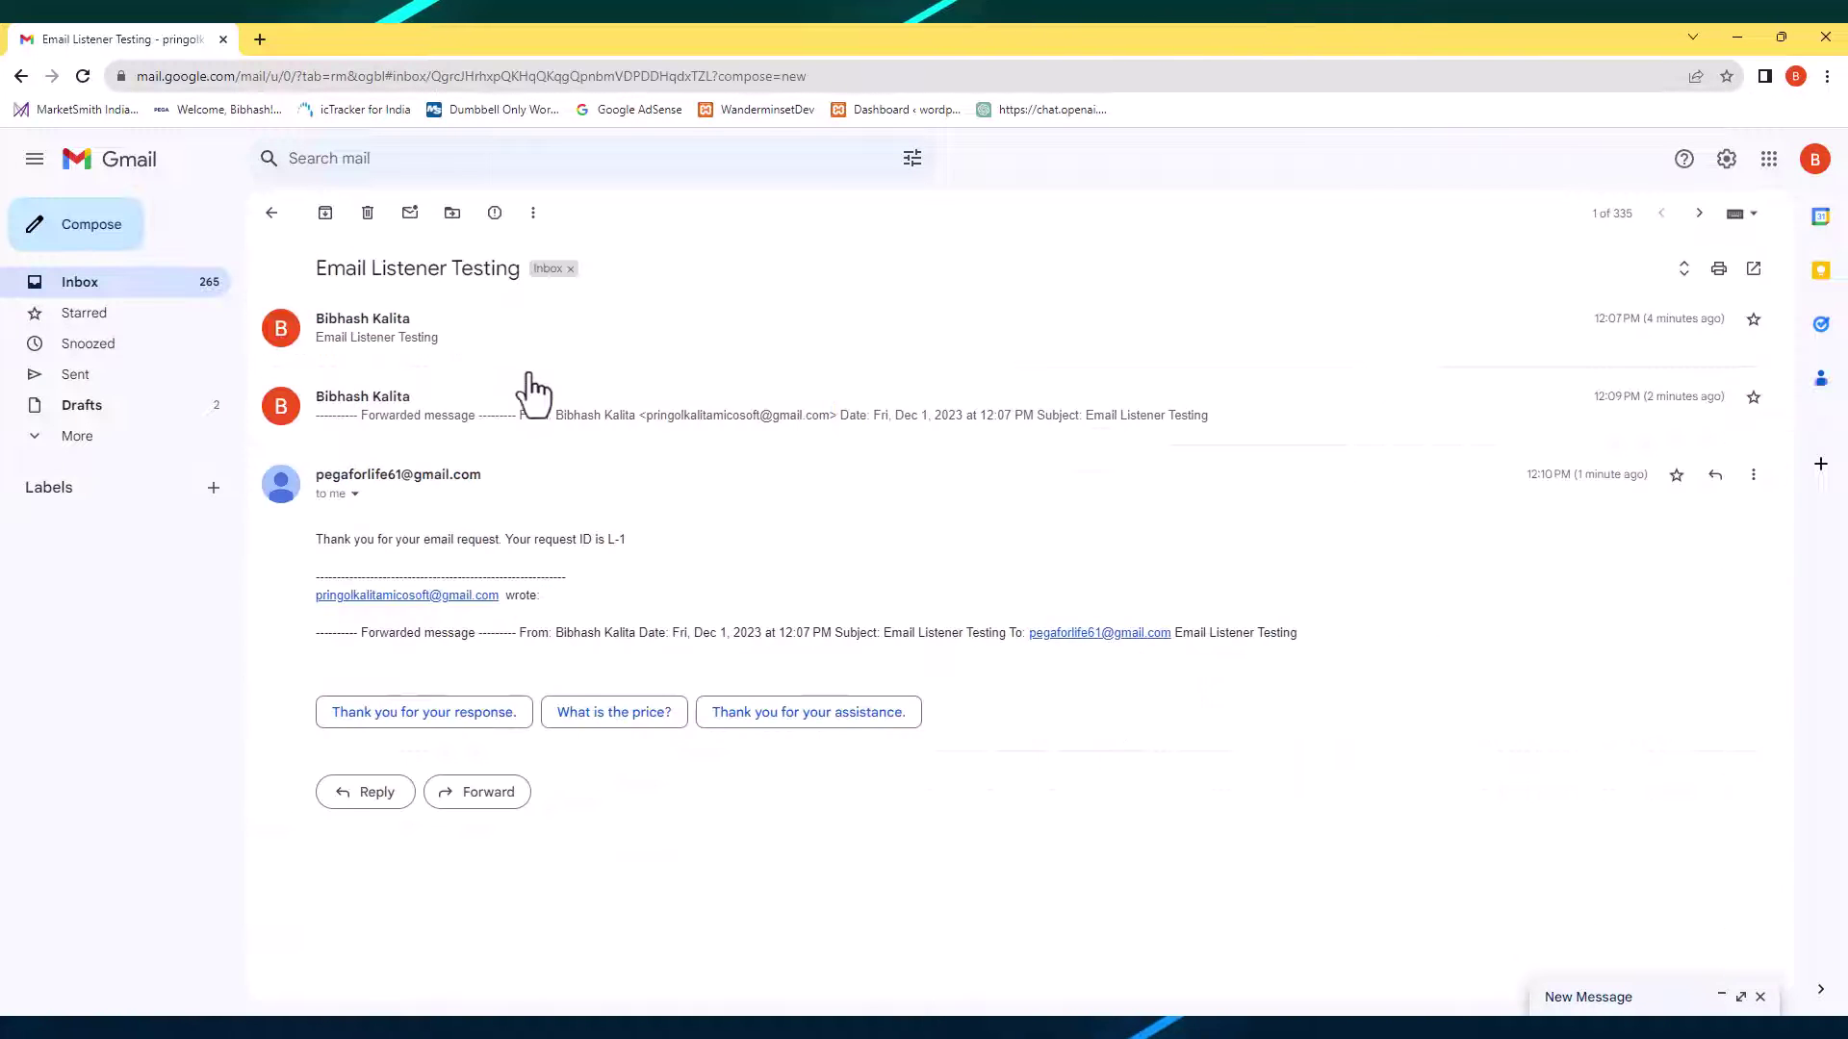
pyautogui.click(381, 341)
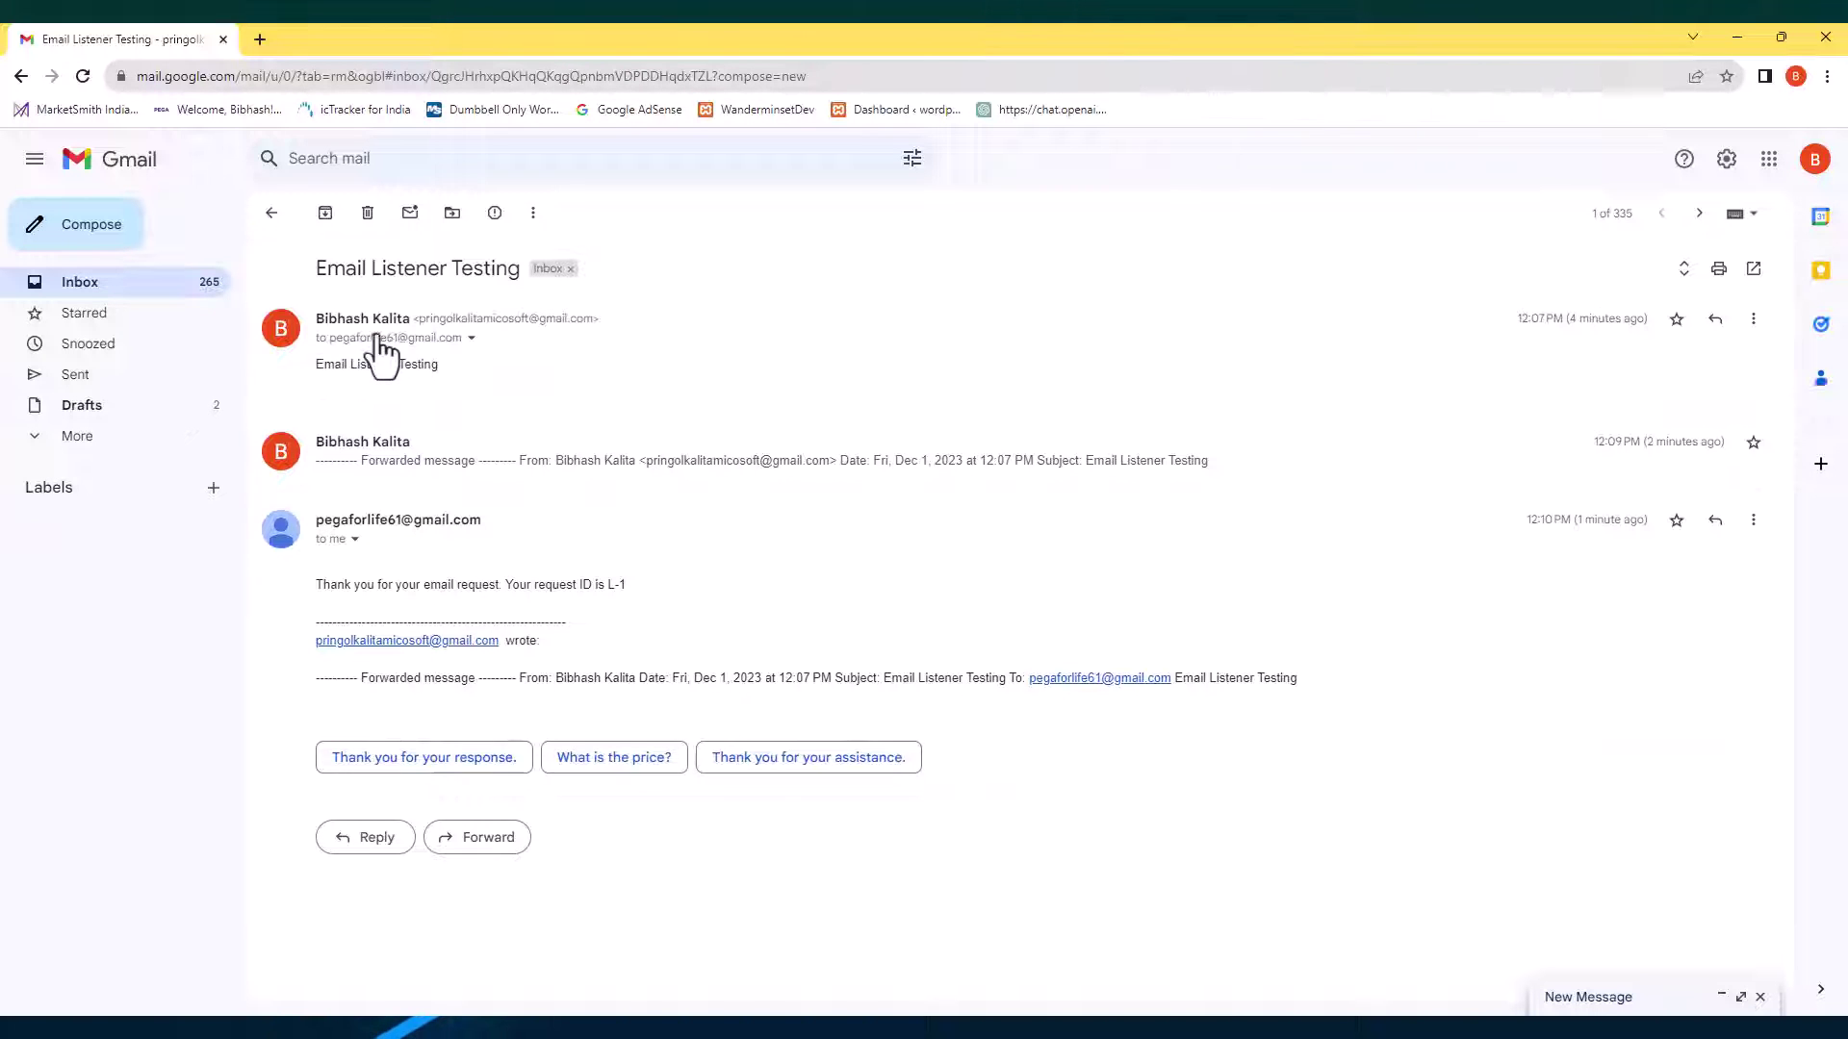
pyautogui.click(380, 342)
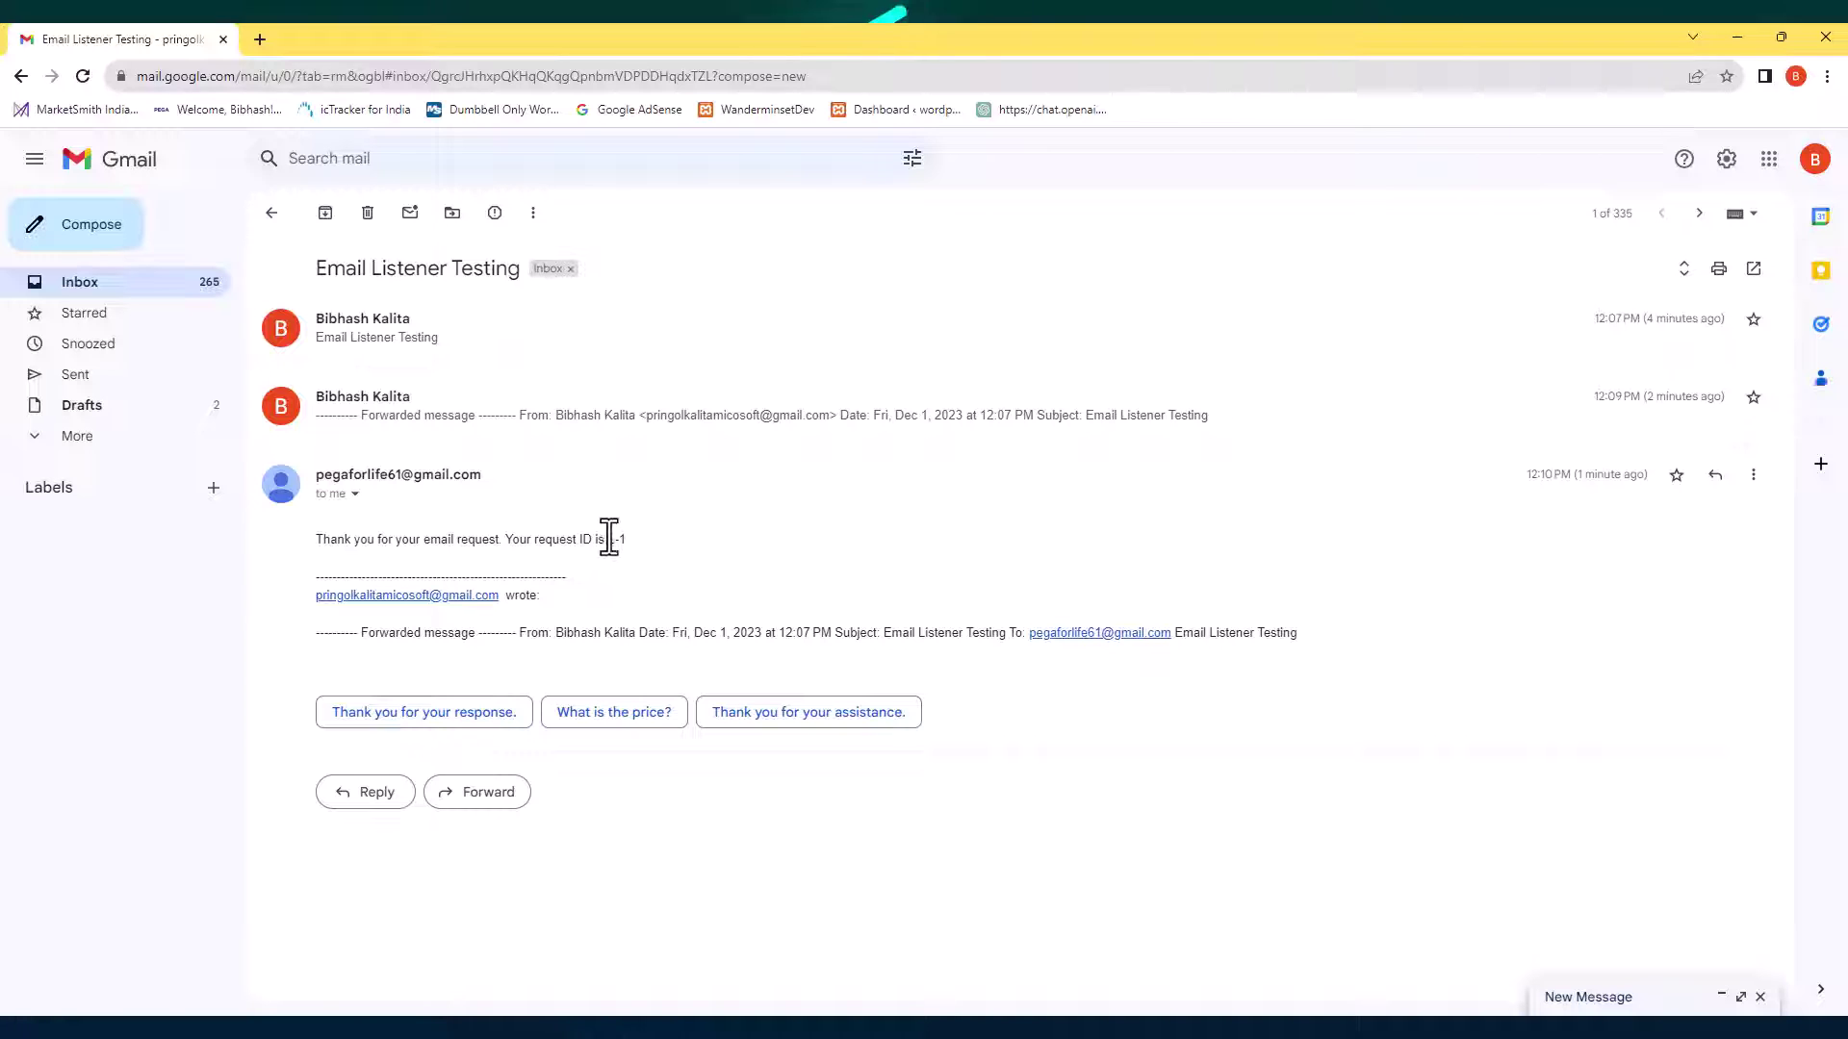
# Copy request ID L-1 from the automatic reply, then minimize Gmail.
pyautogui.moveTo(608, 539); pyautogui.dragTo(626, 539)
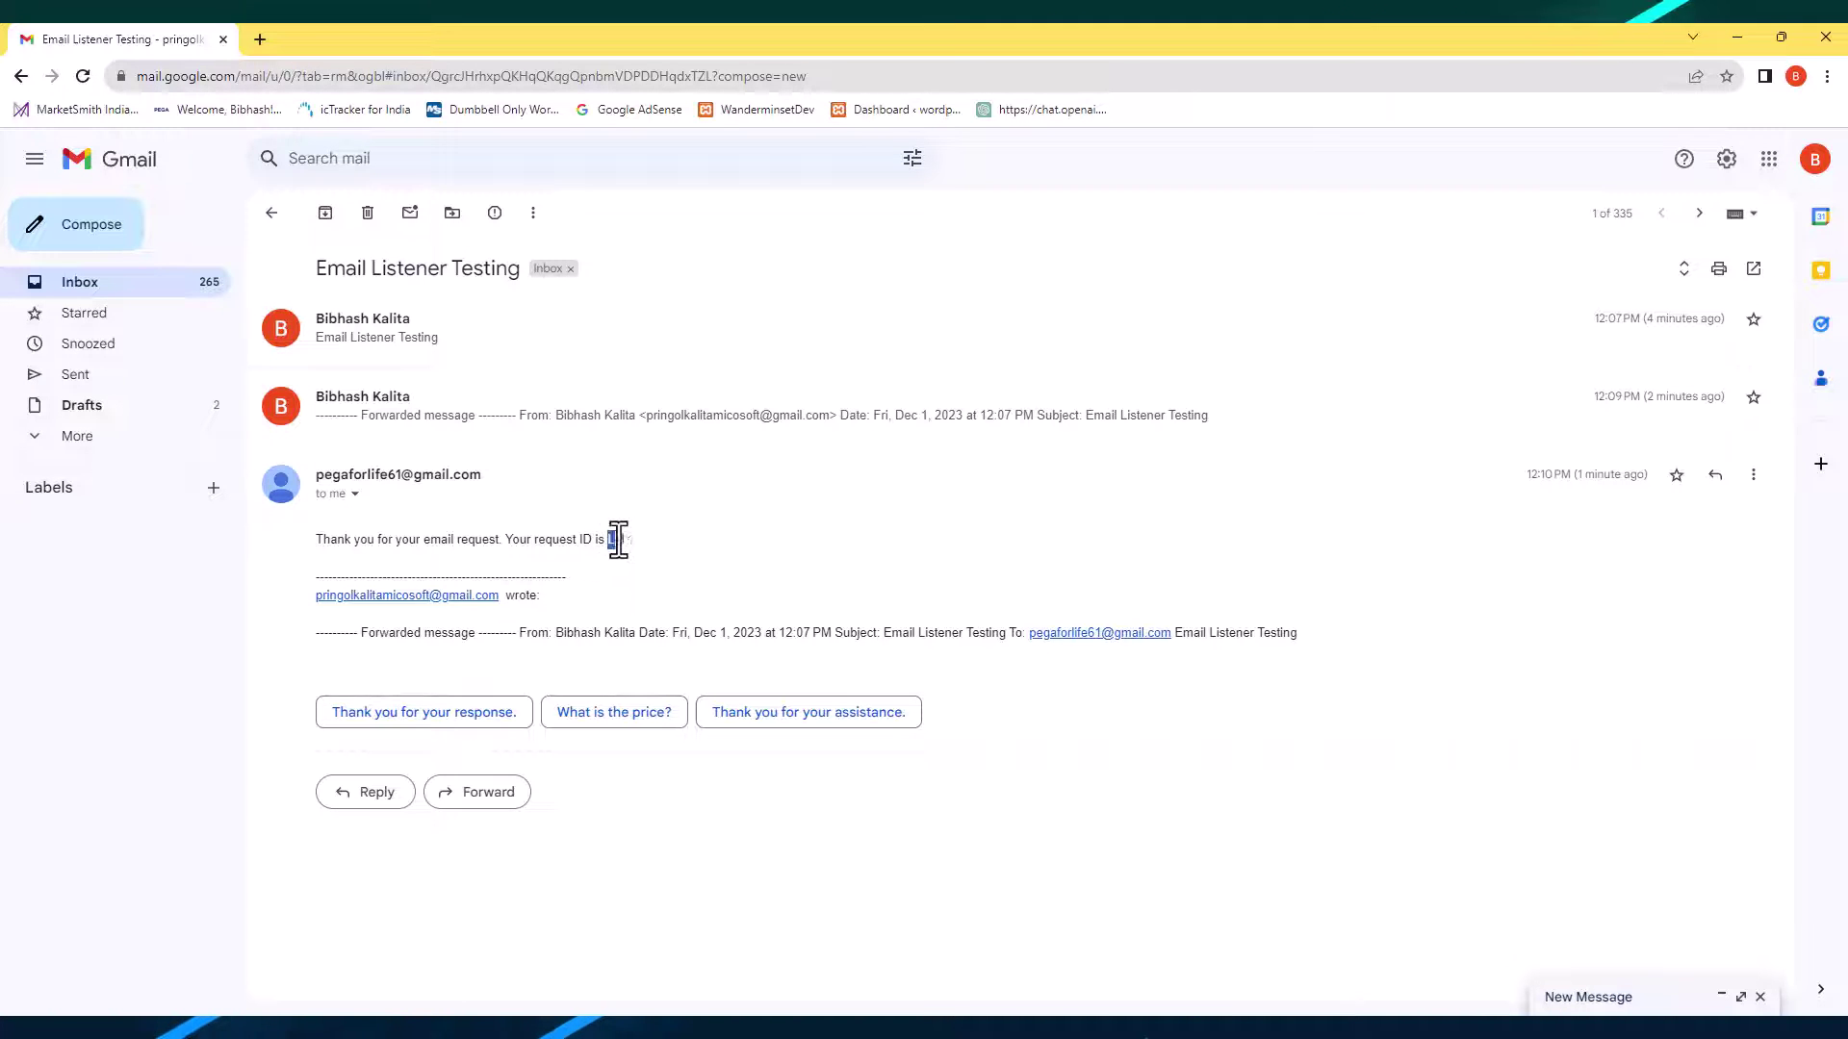
pyautogui.rightClick(625, 539)
pyautogui.click(654, 554)
pyautogui.click(1735, 44)
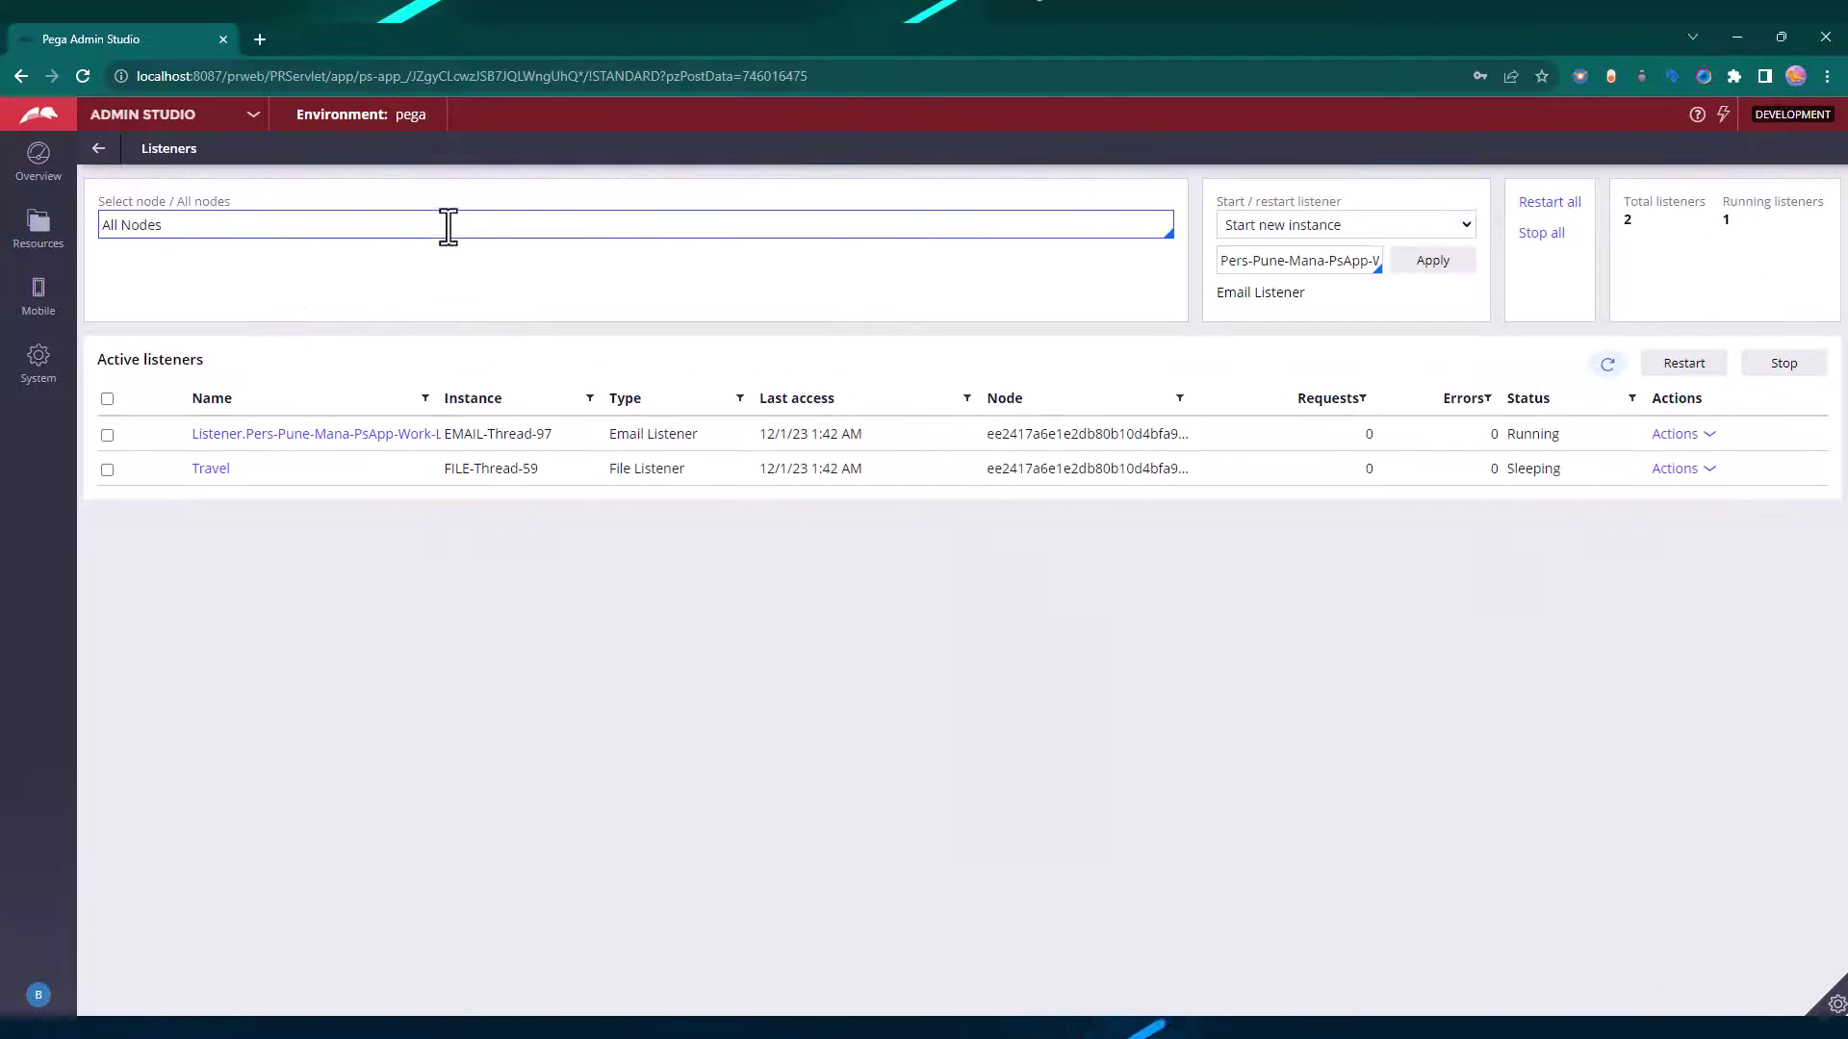
# Switch to Dev Studio and list all LeaveRequest case instances.
pyautogui.click(159, 113)
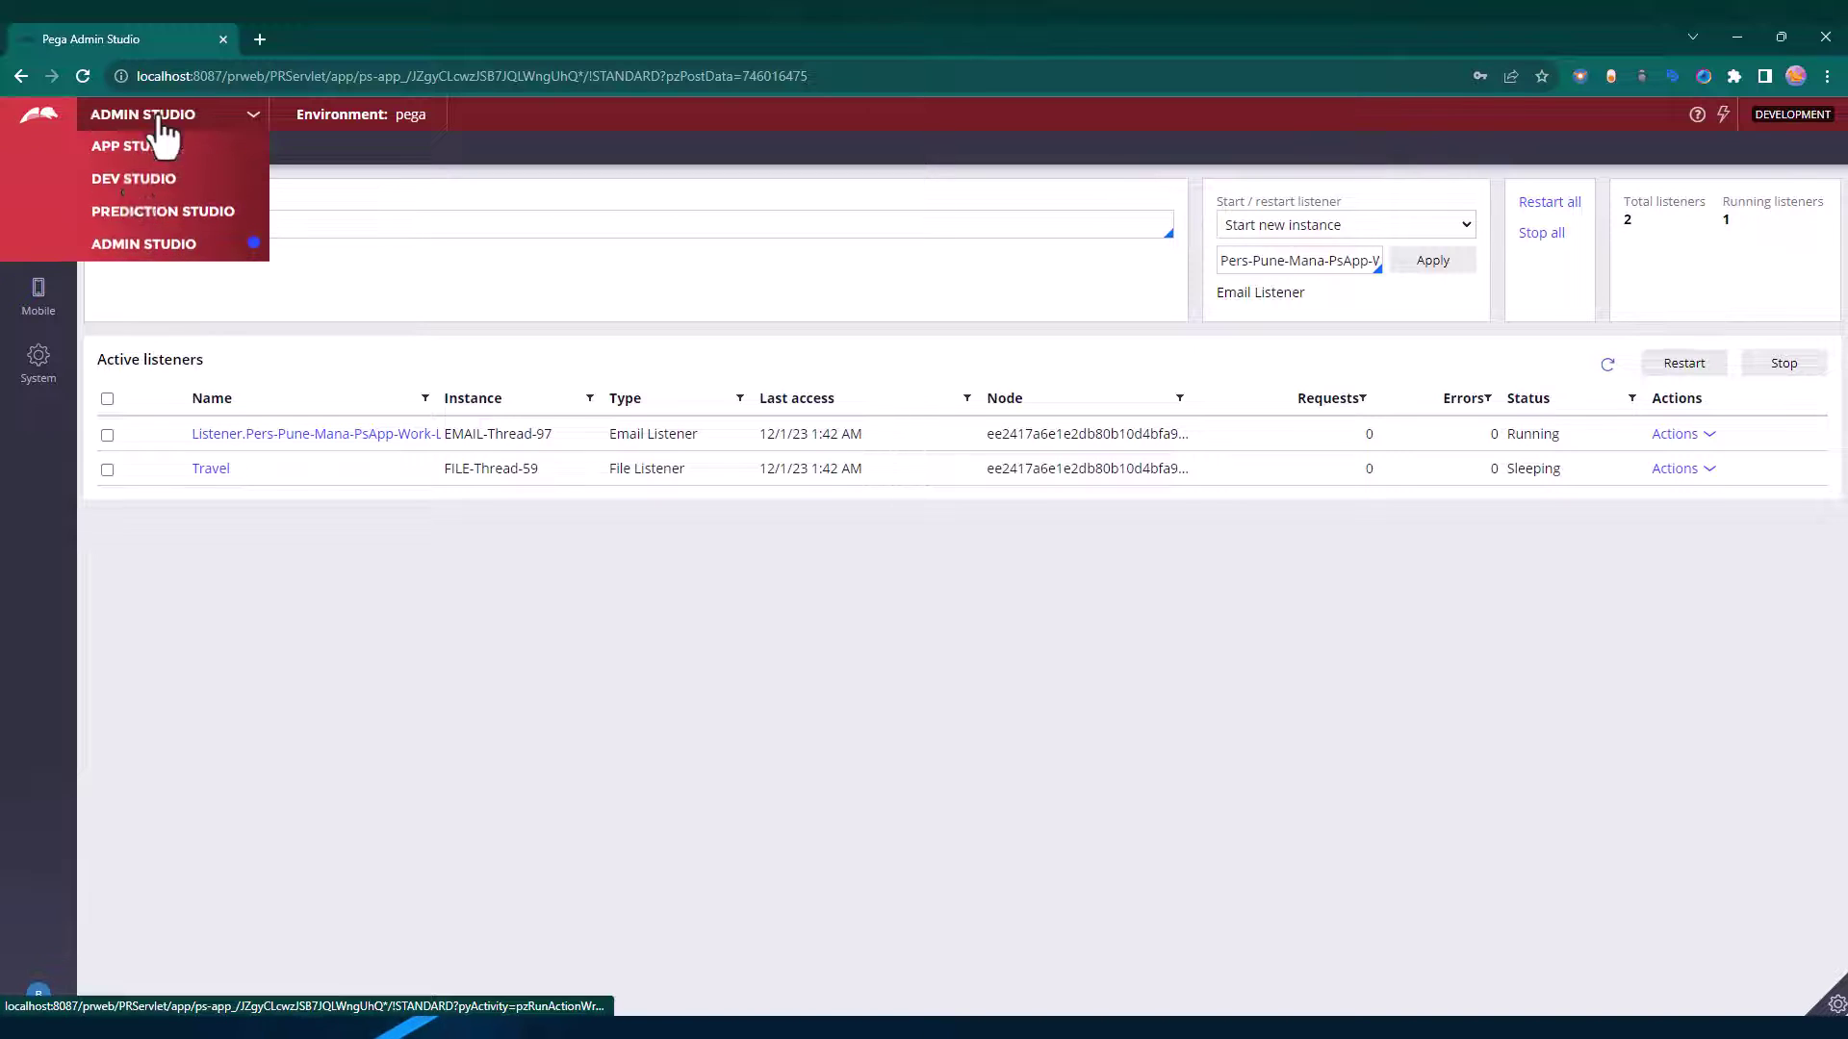
pyautogui.click(154, 178)
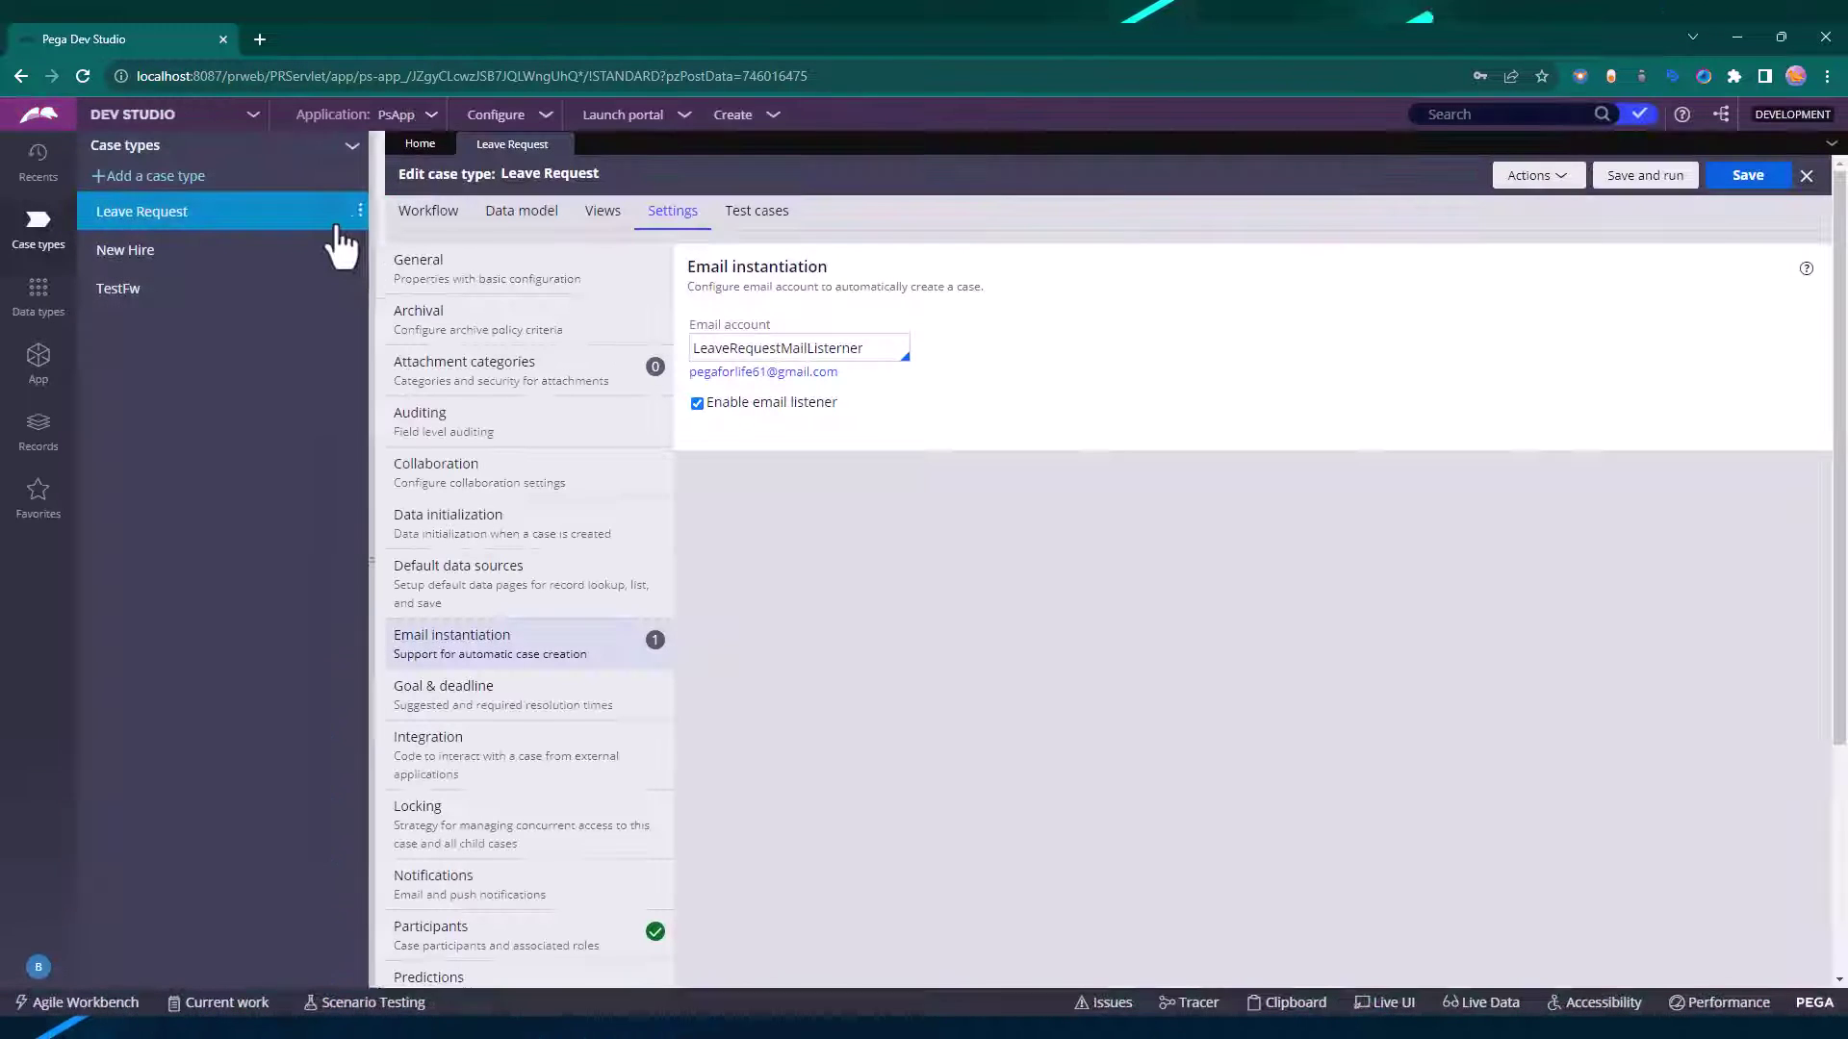
pyautogui.click(39, 364)
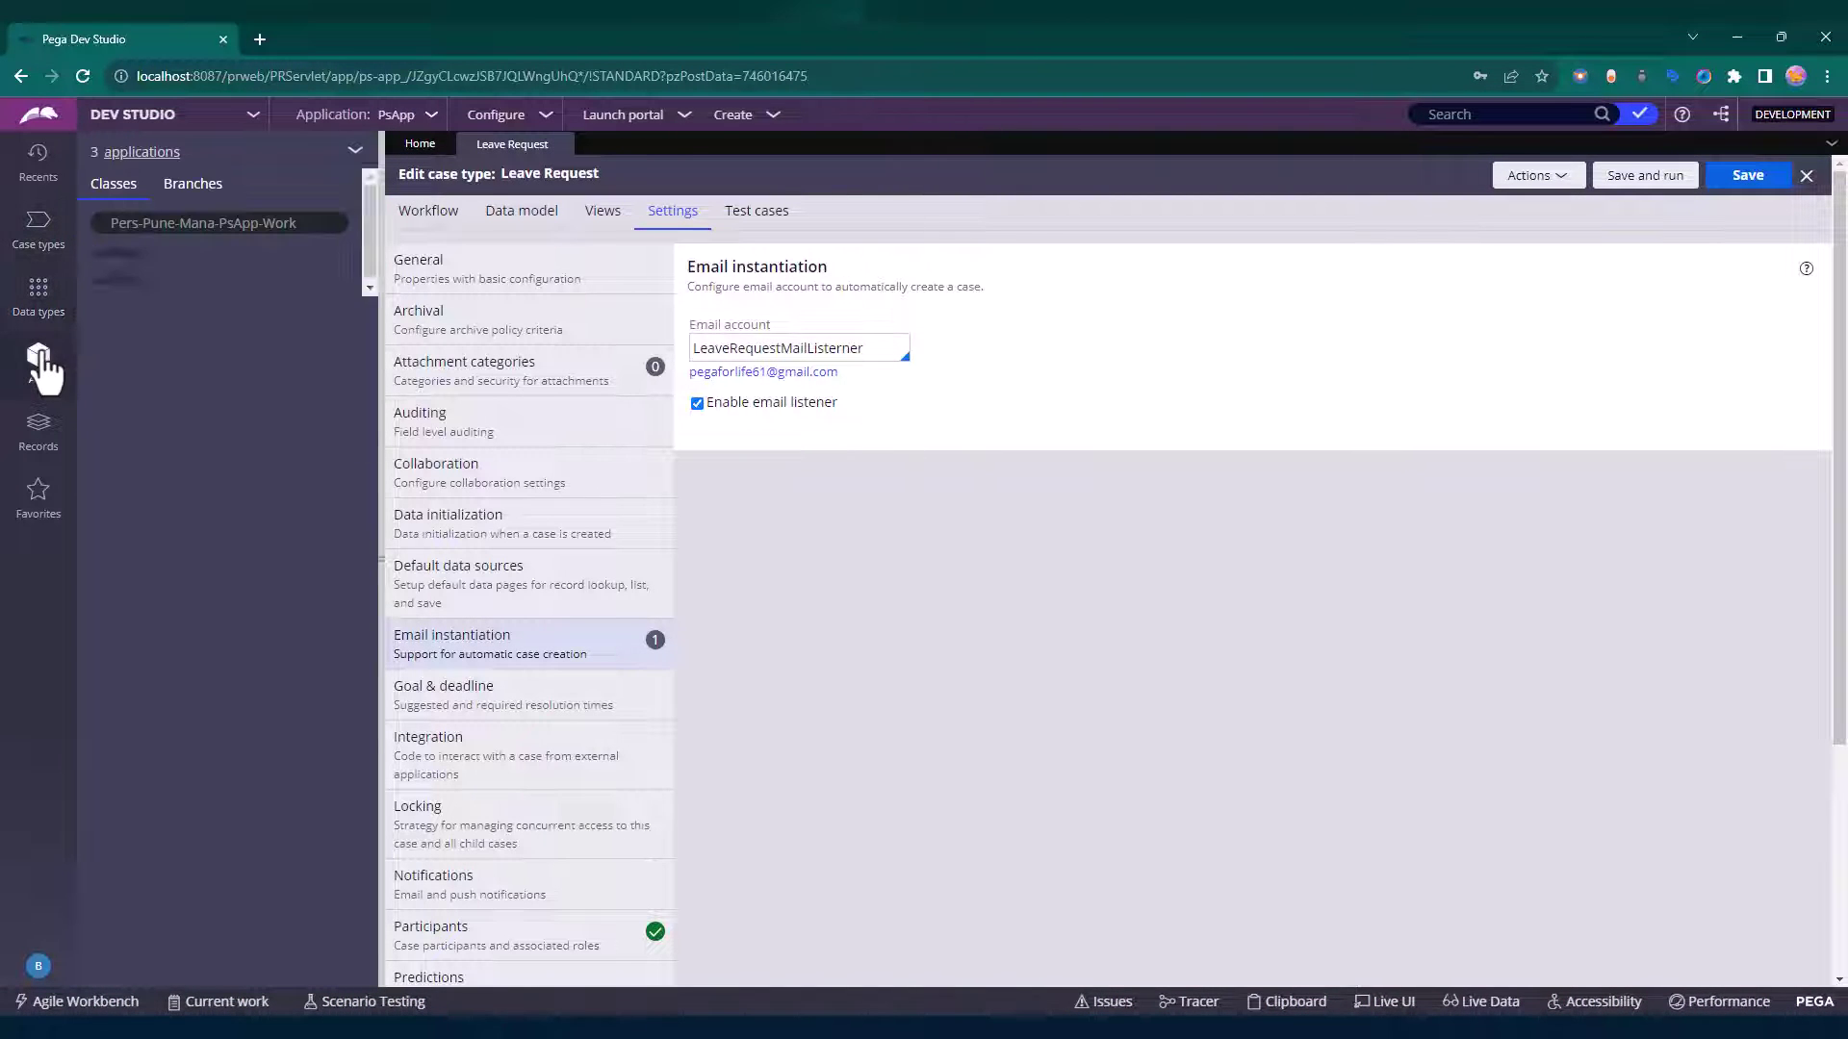
pyautogui.click(150, 335)
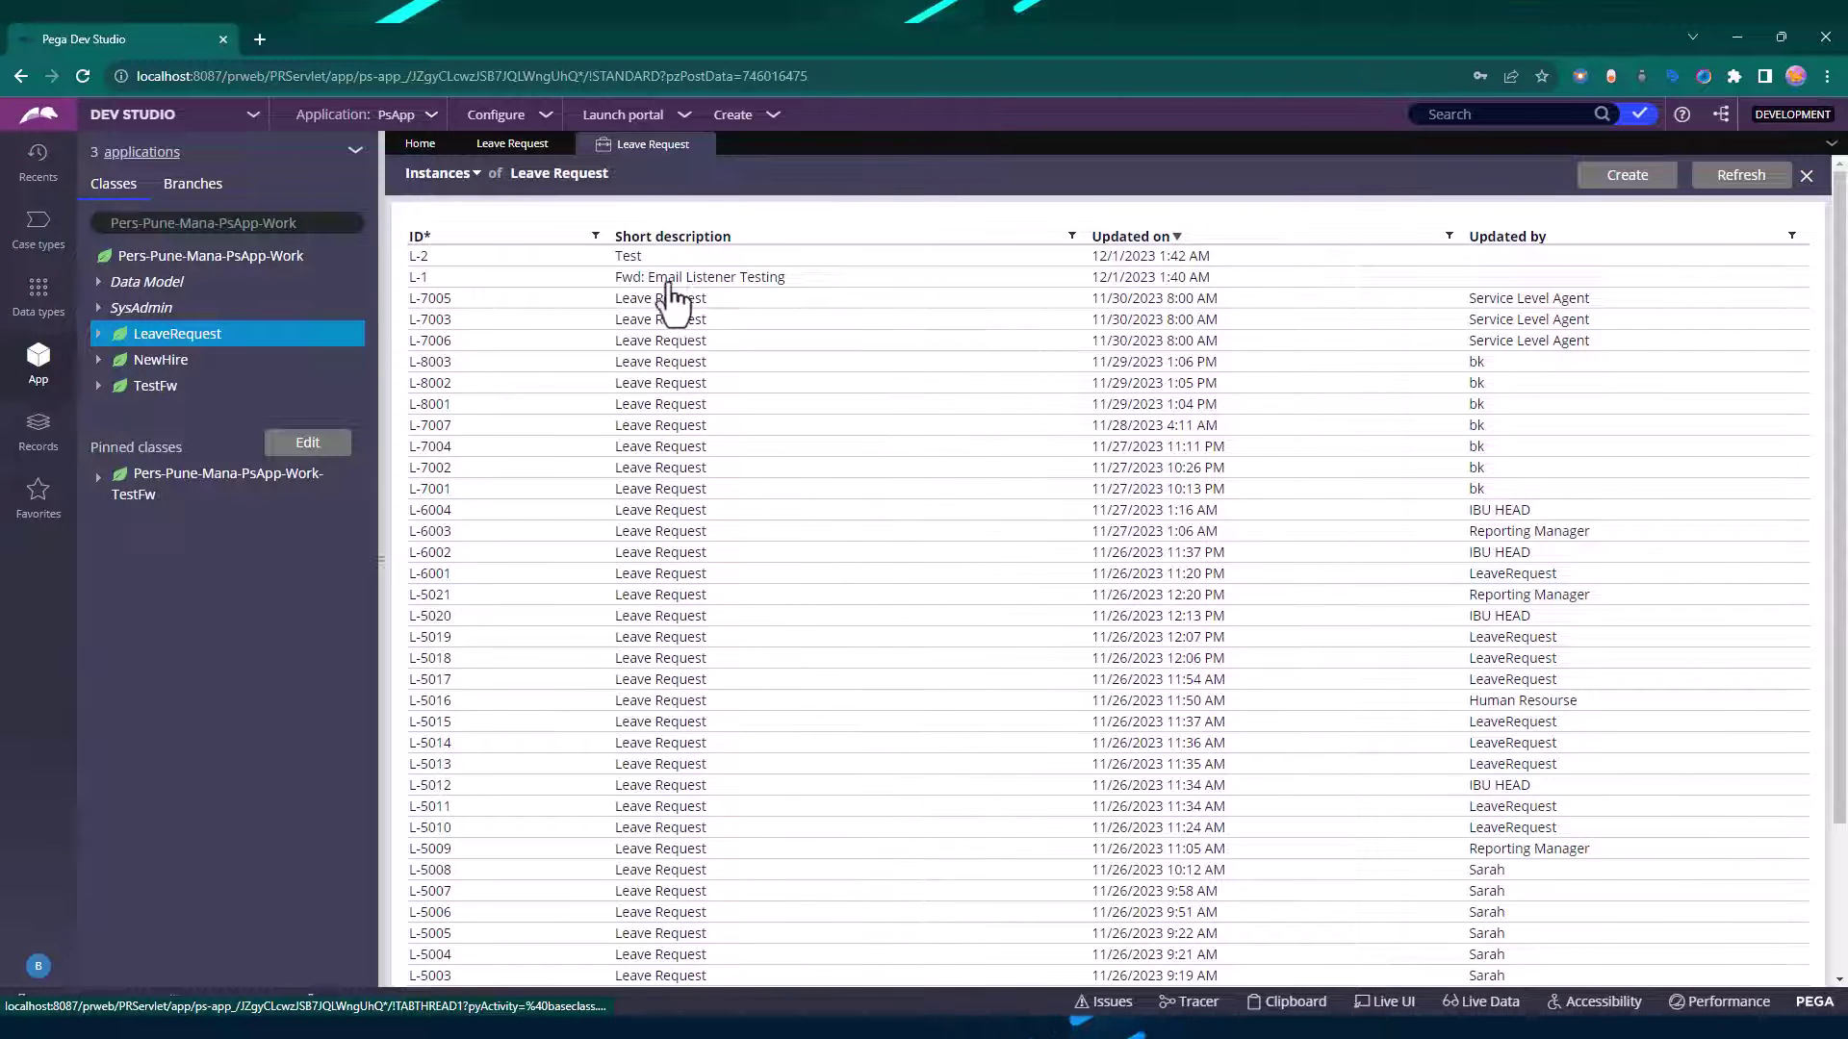
# Open case L-1 'Fwd: Email Listener Testing' and launch its Clipboard viewer.
pyautogui.click(622, 277)
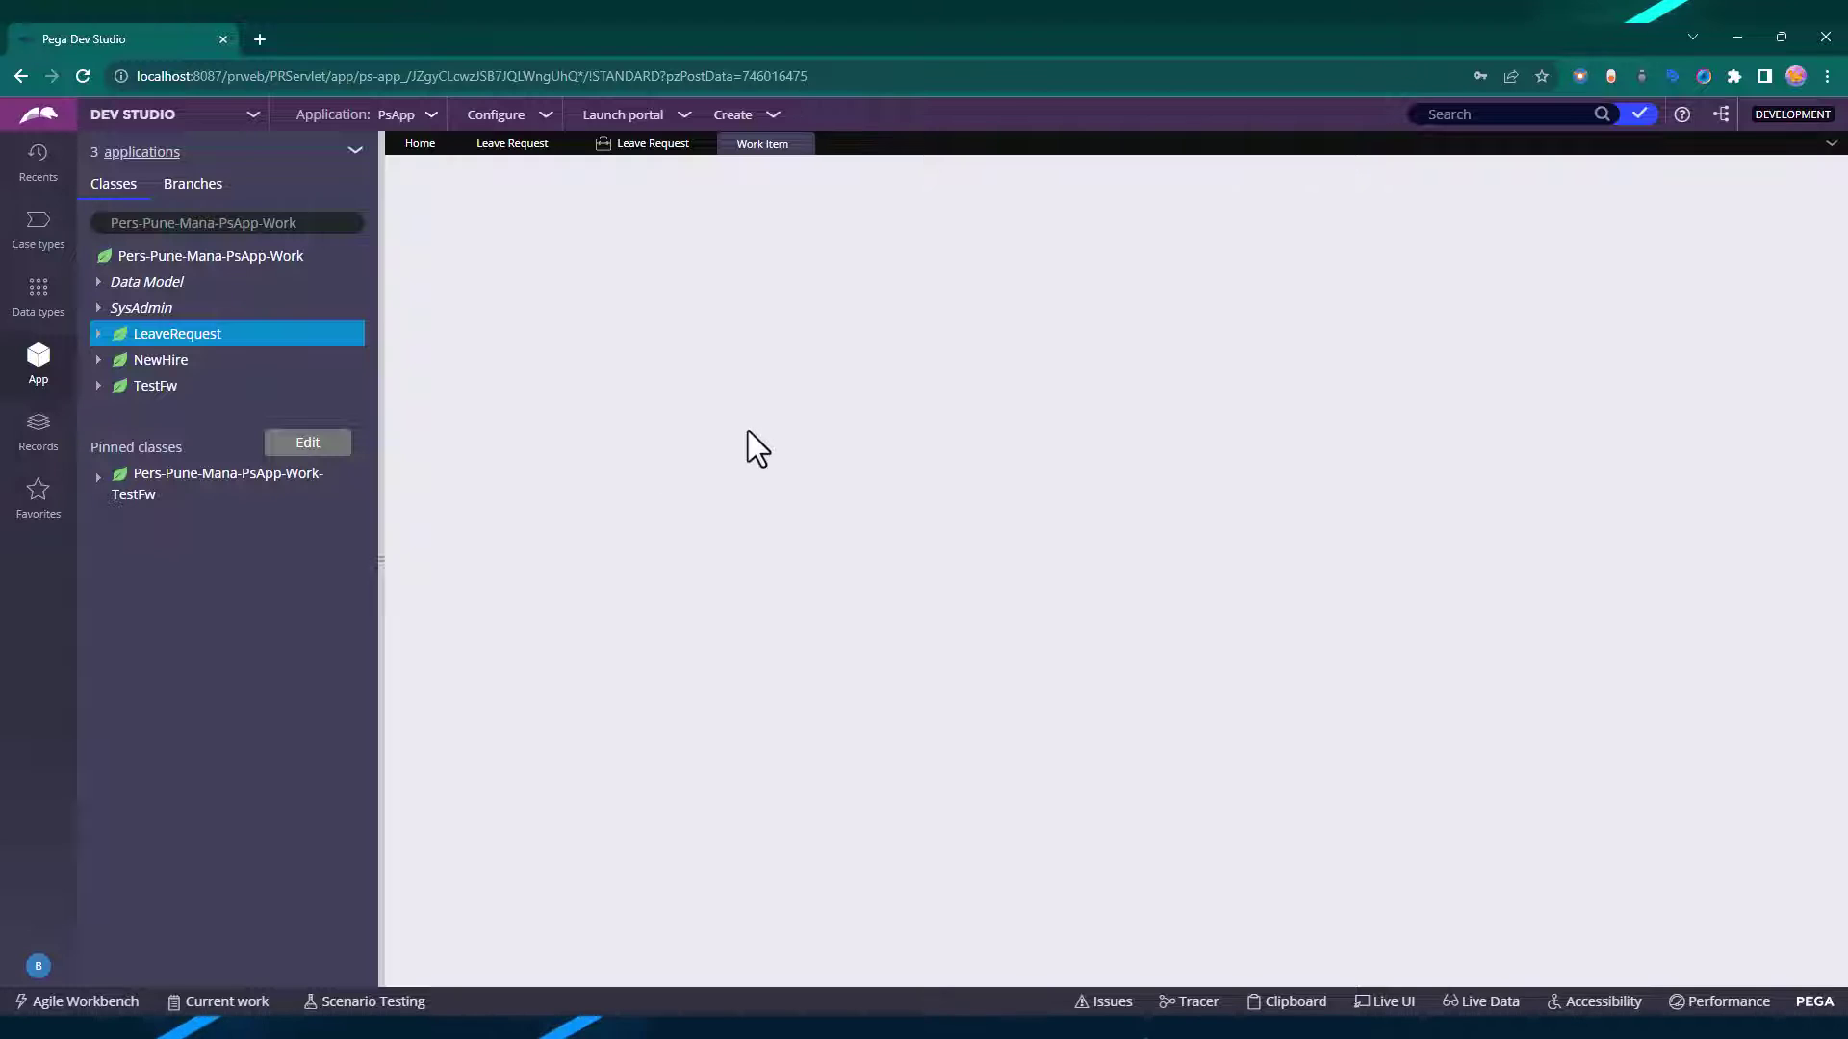
pyautogui.click(647, 152)
pyautogui.click(736, 146)
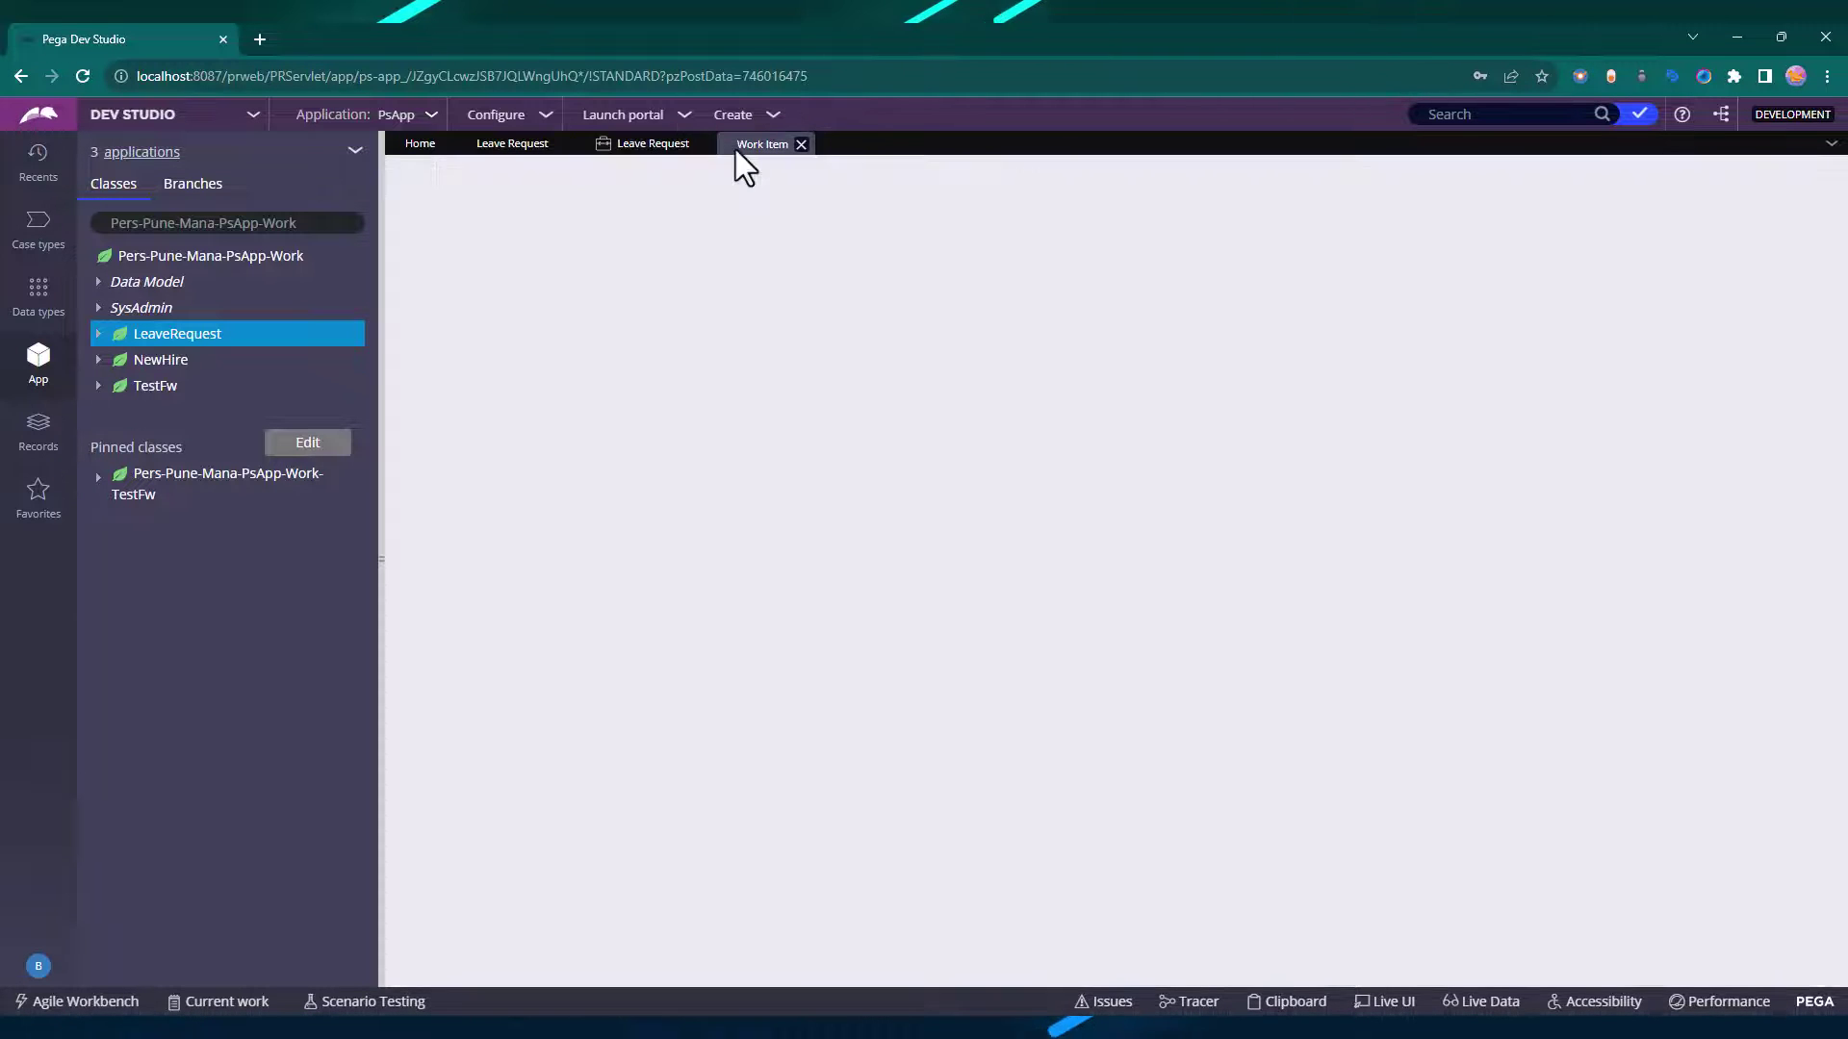
pyautogui.click(635, 146)
pyautogui.click(756, 154)
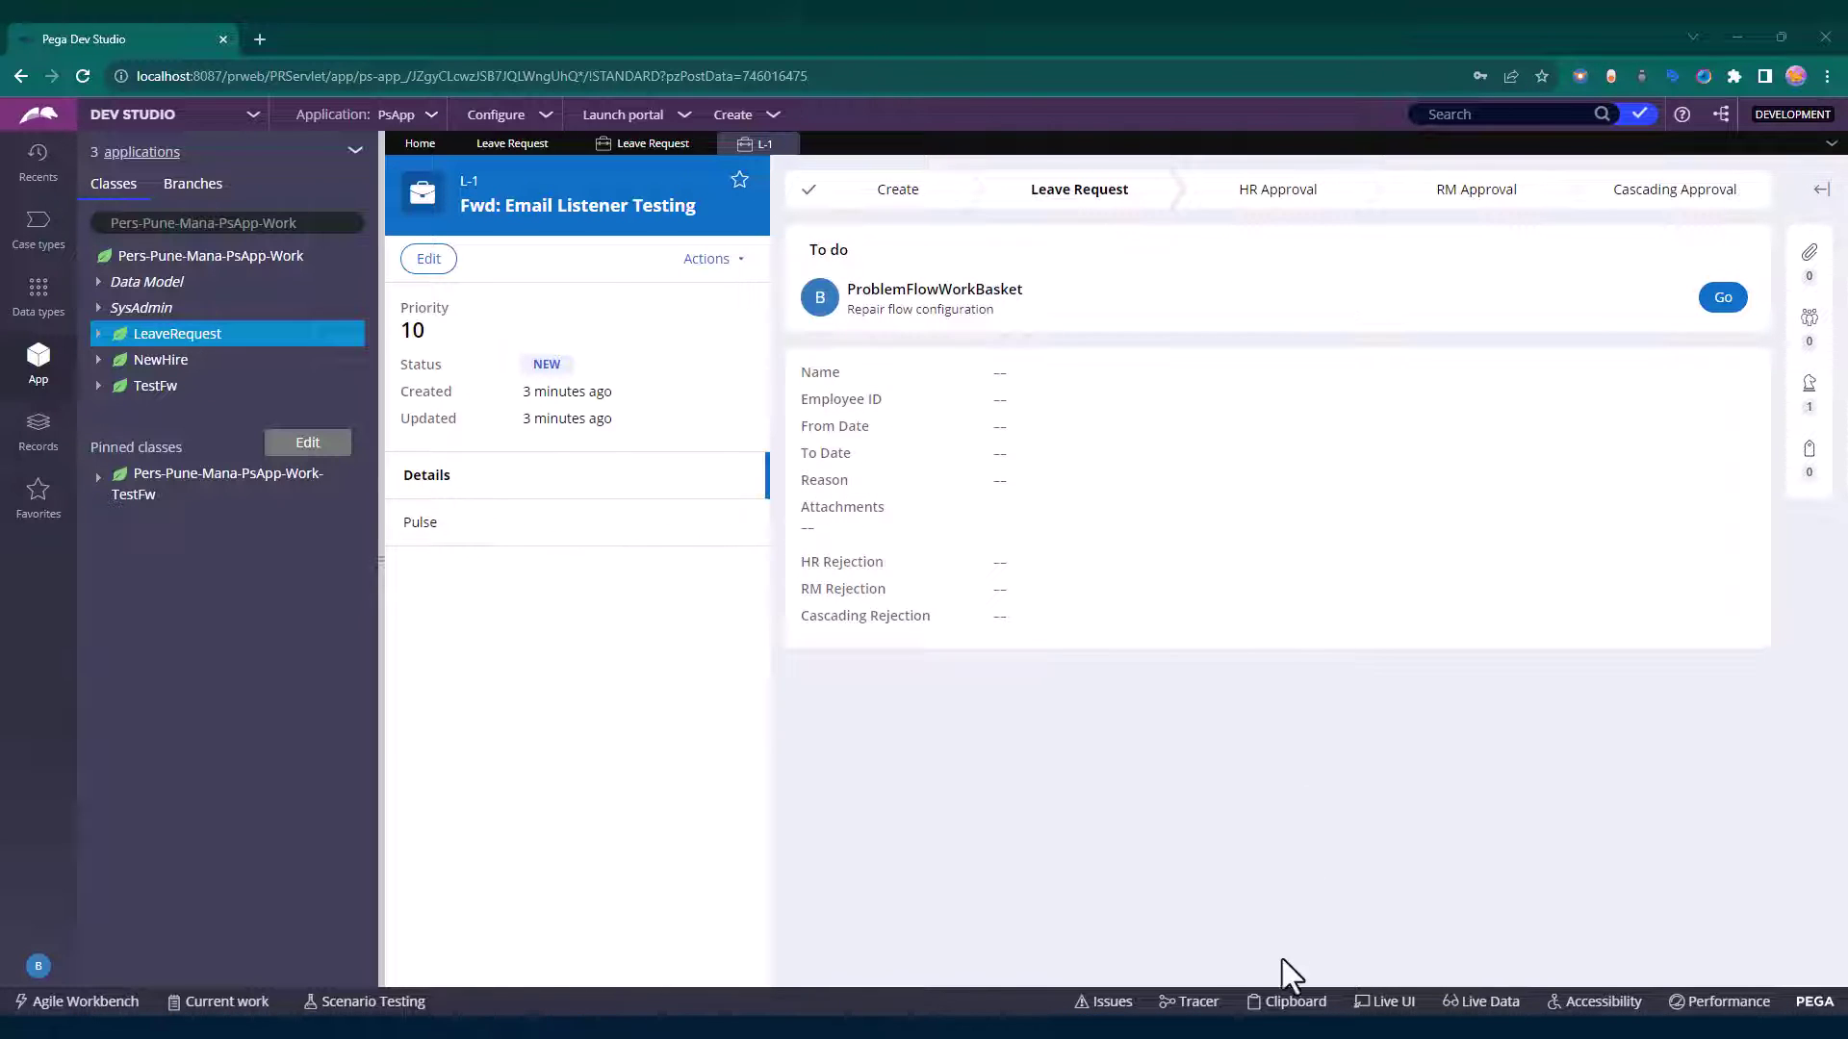
pyautogui.click(1294, 1003)
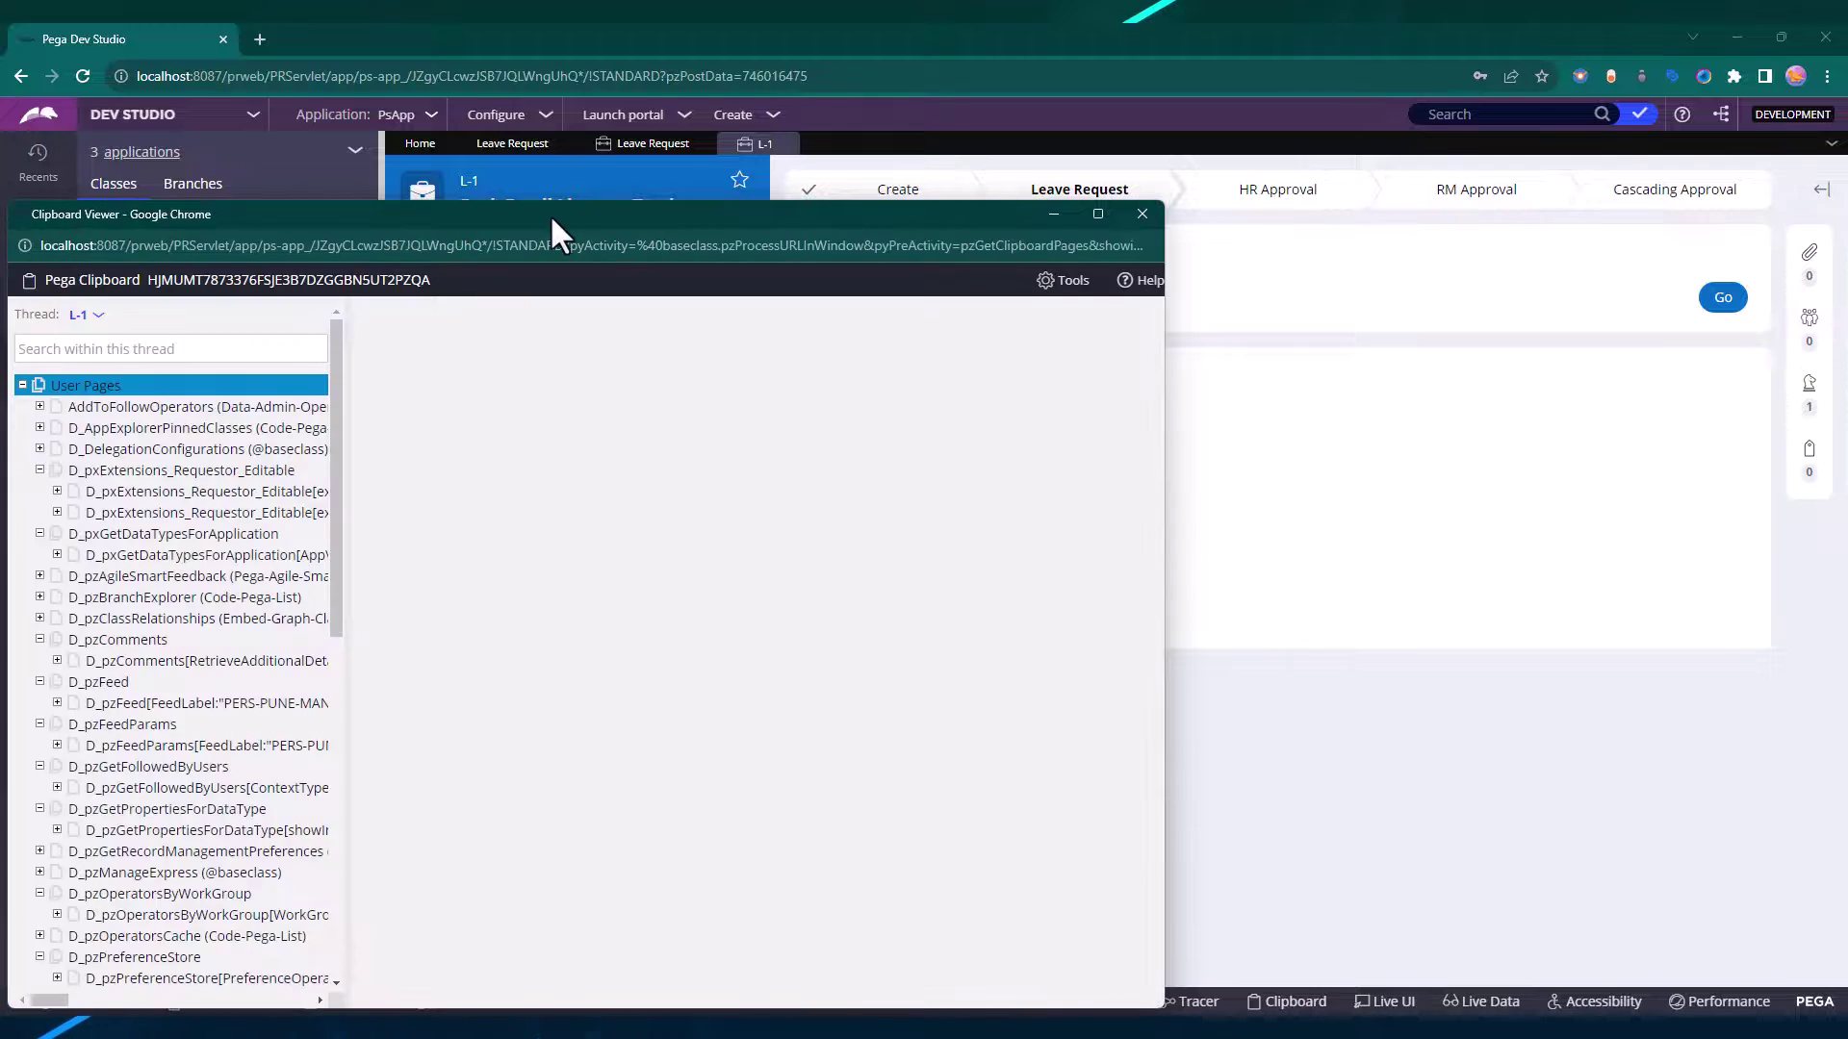
# Expand pyWorkPage in the clipboard tree and display the pyInboundEmail page.
pyautogui.moveTo(550, 213); pyautogui.dragTo(1088, 125)
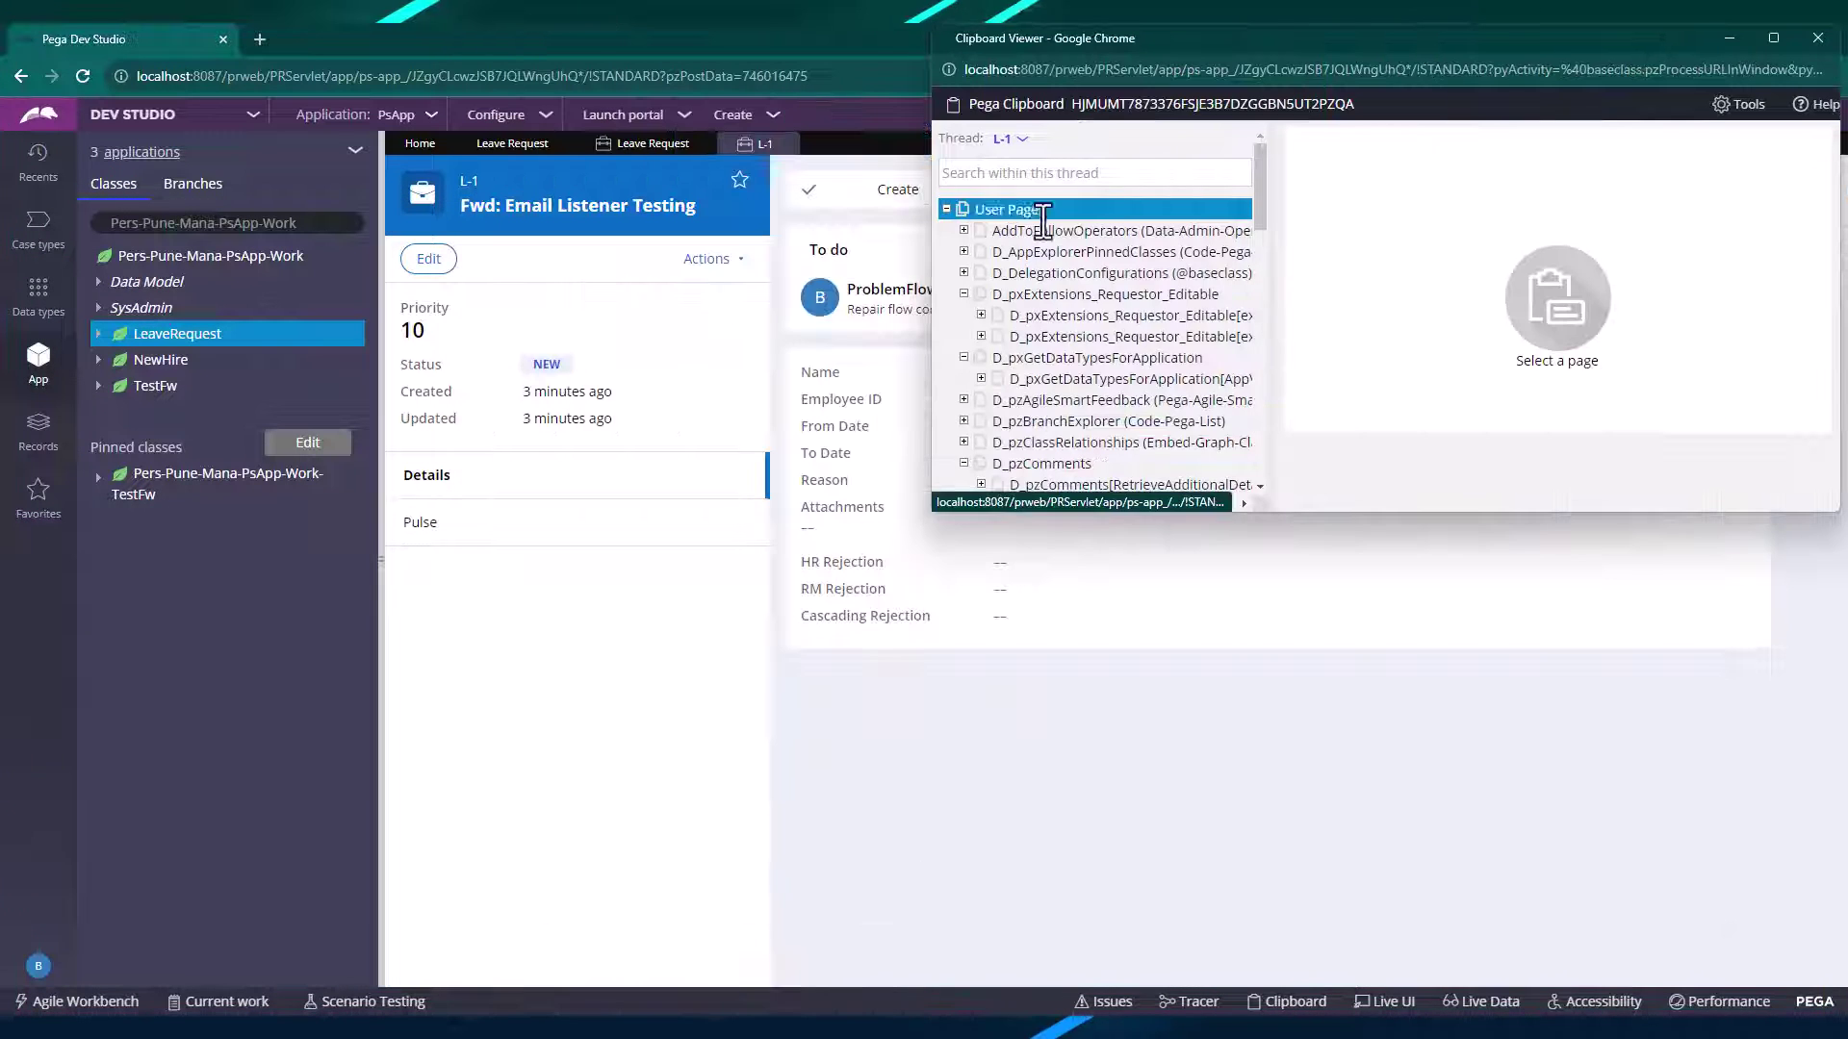
pyautogui.scroll(-10, 1126, 341)
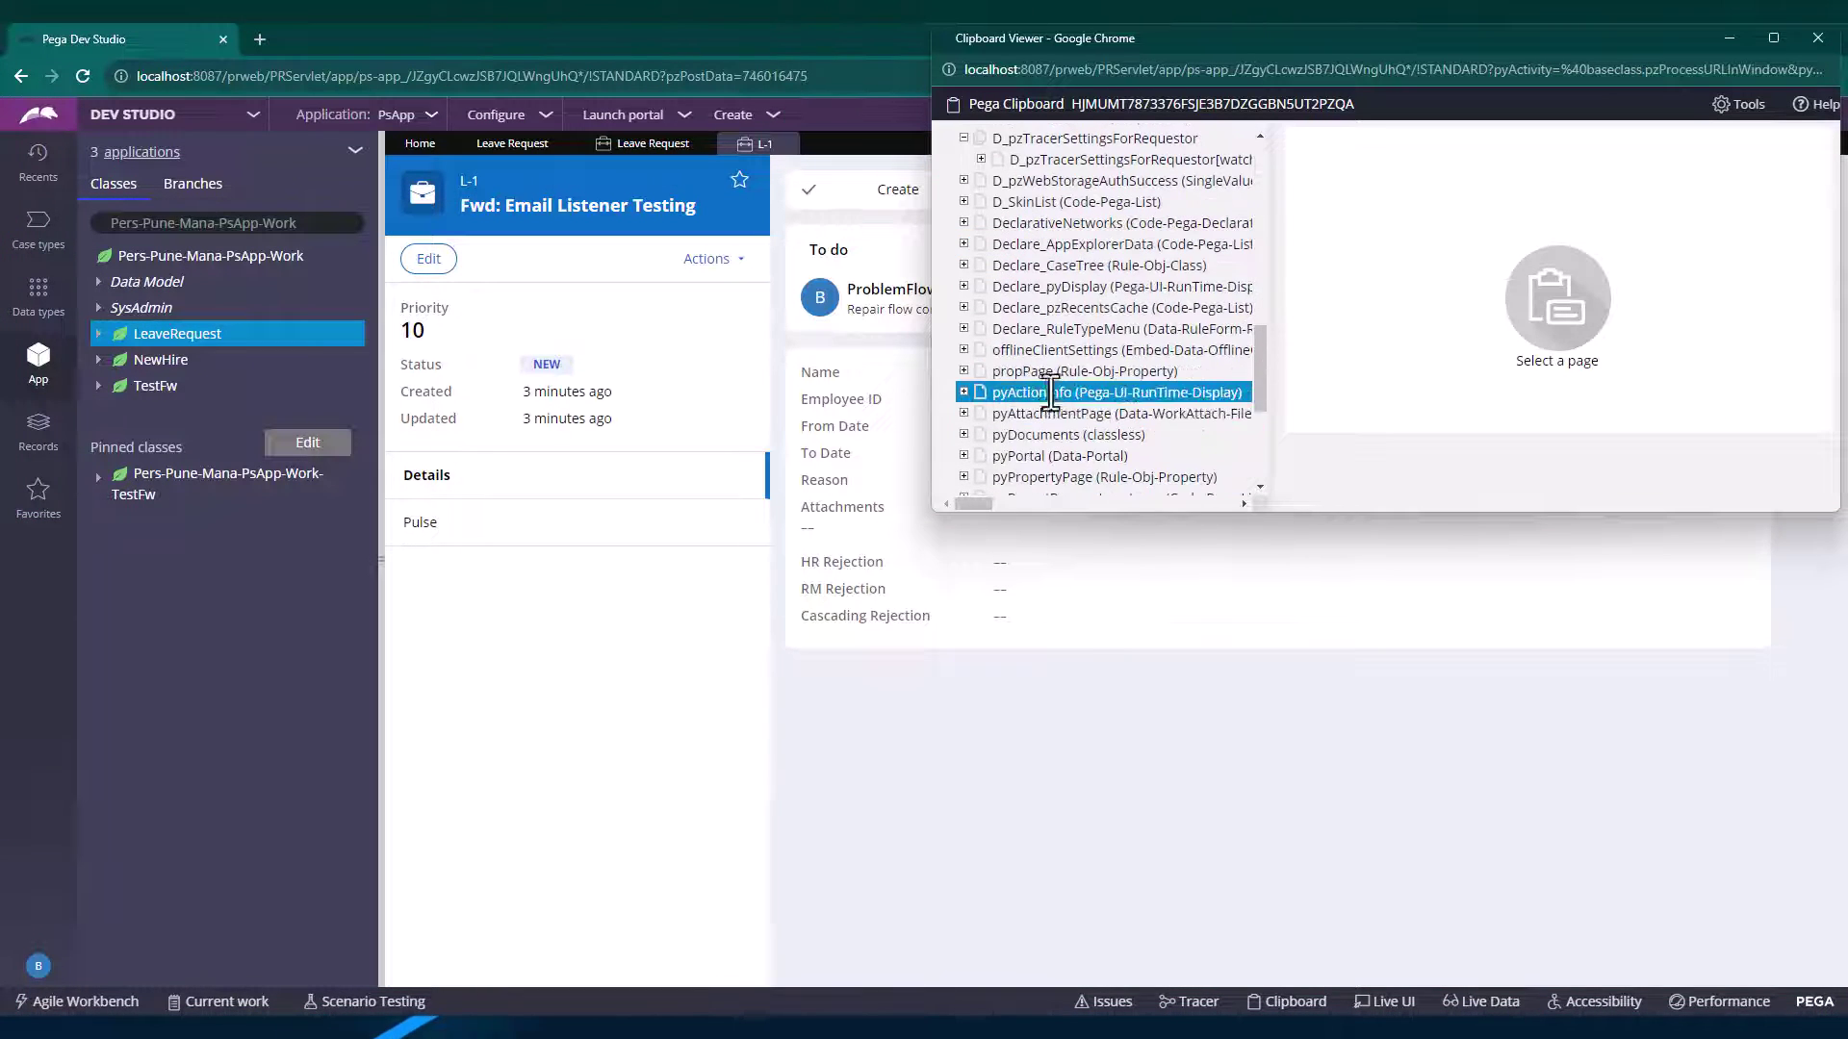
pyautogui.click(1022, 434)
pyautogui.scroll(-4, 1021, 434)
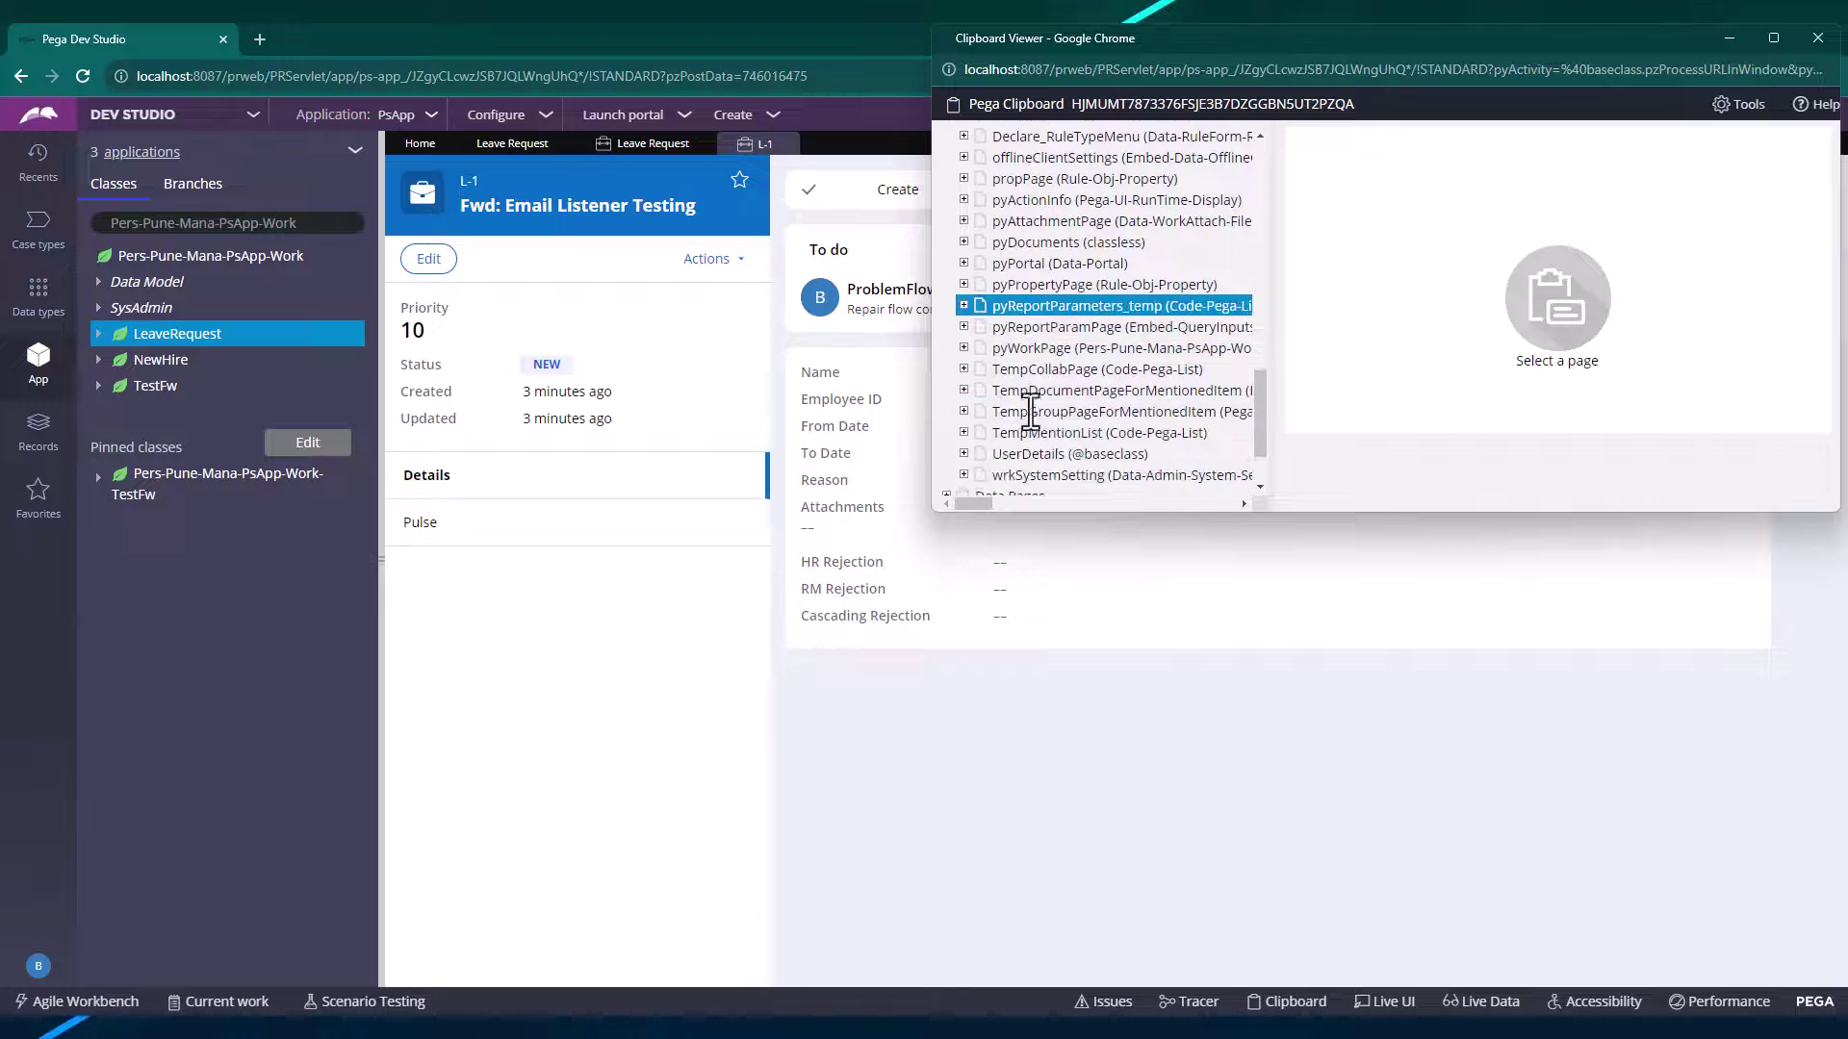
pyautogui.click(963, 348)
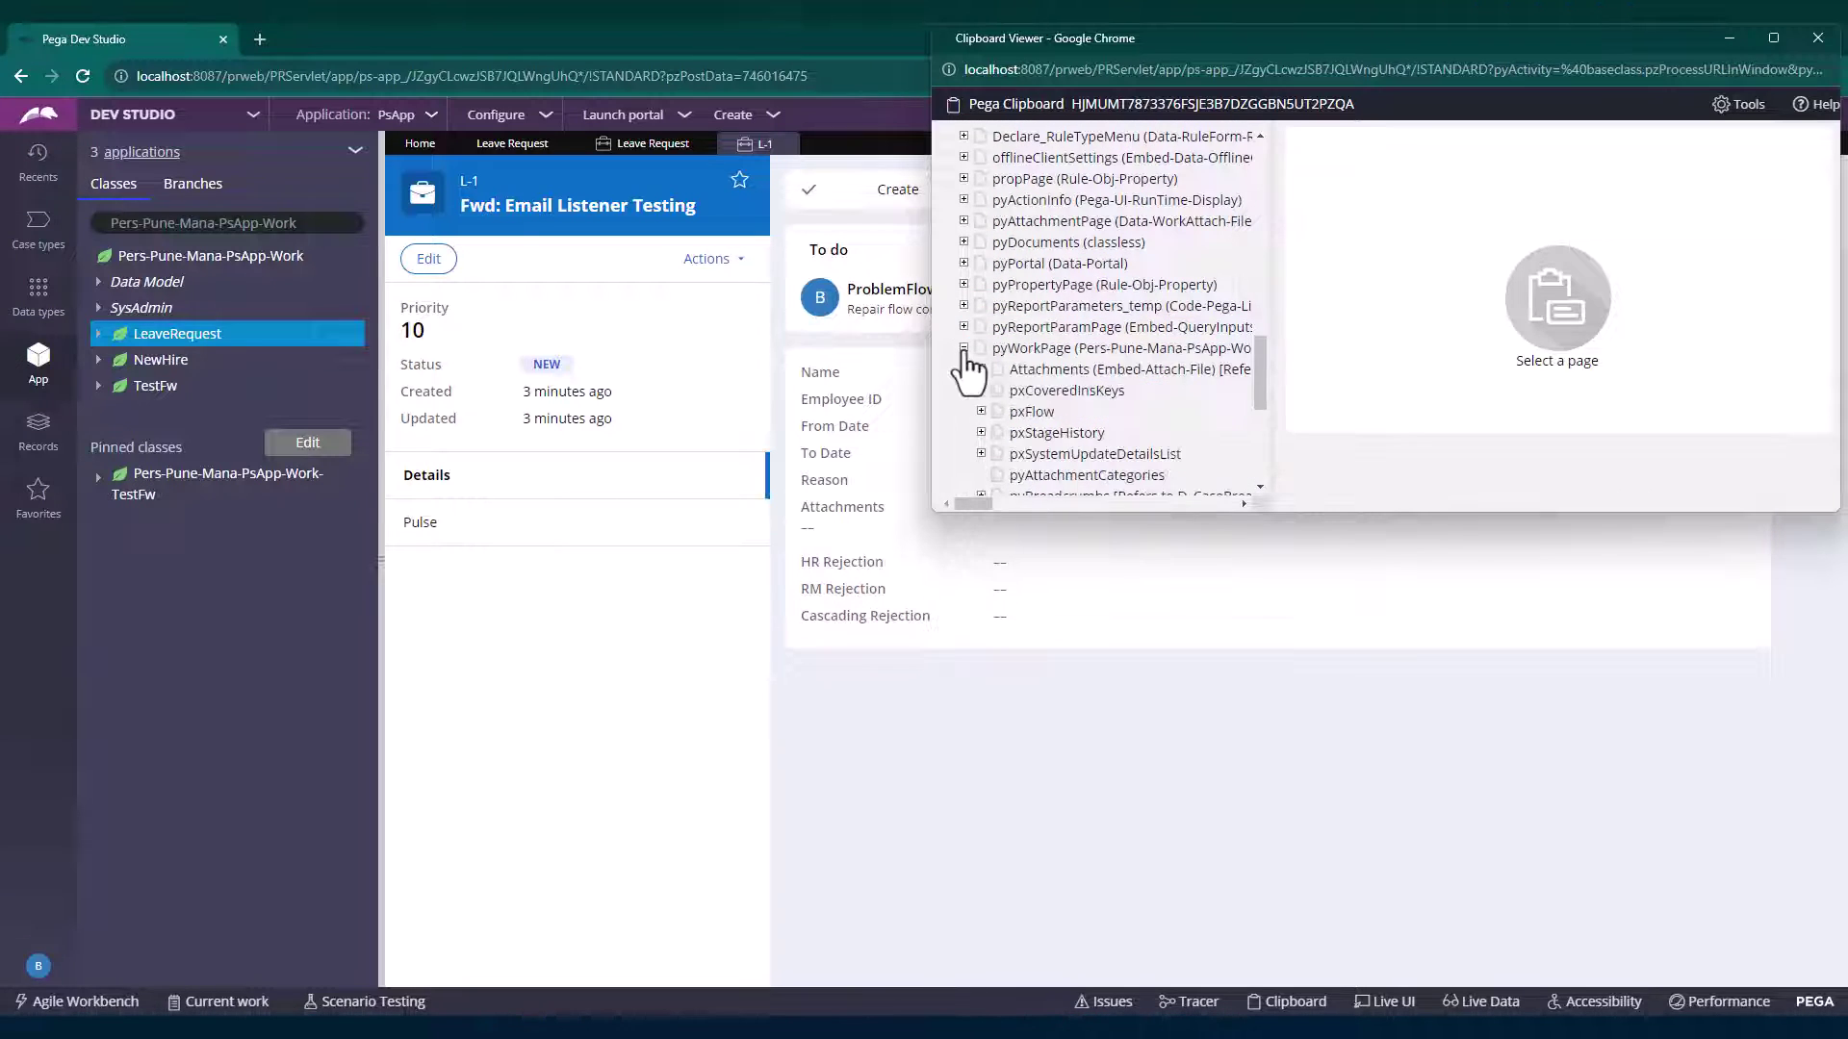
pyautogui.click(1042, 411)
pyautogui.scroll(-3, 1041, 412)
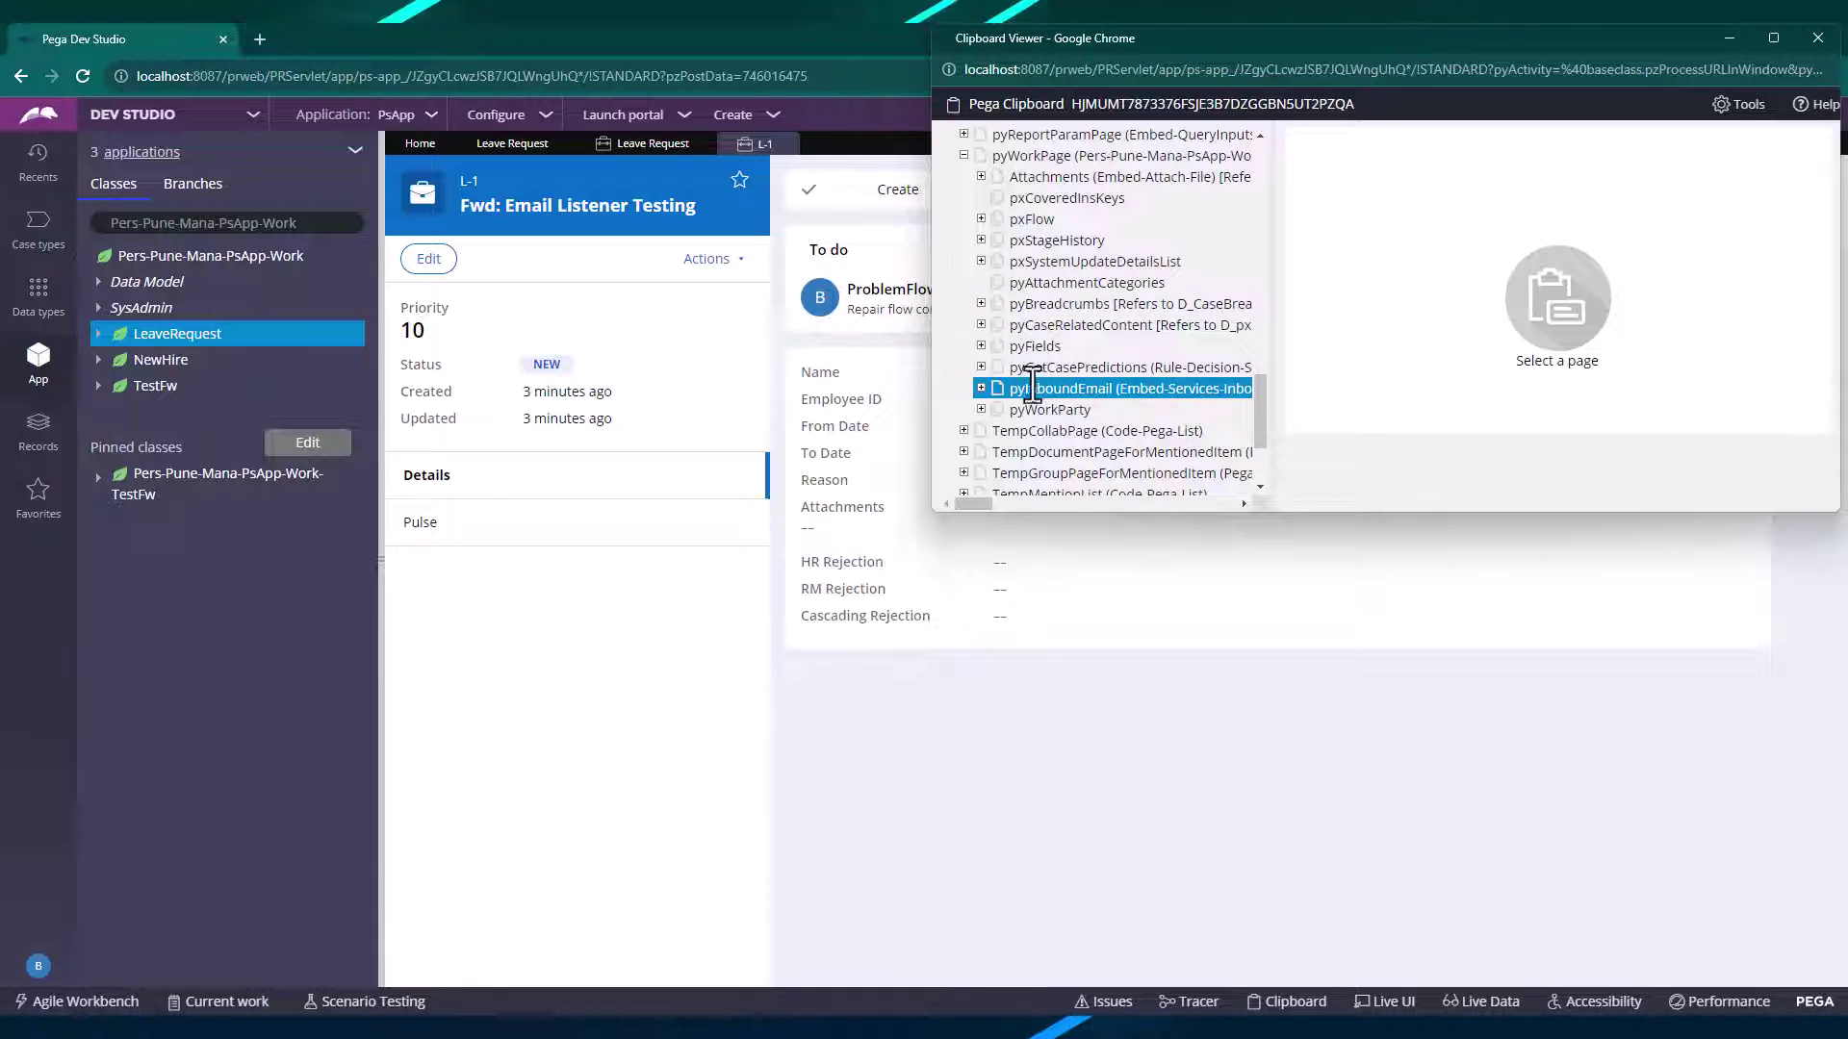
pyautogui.click(1049, 389)
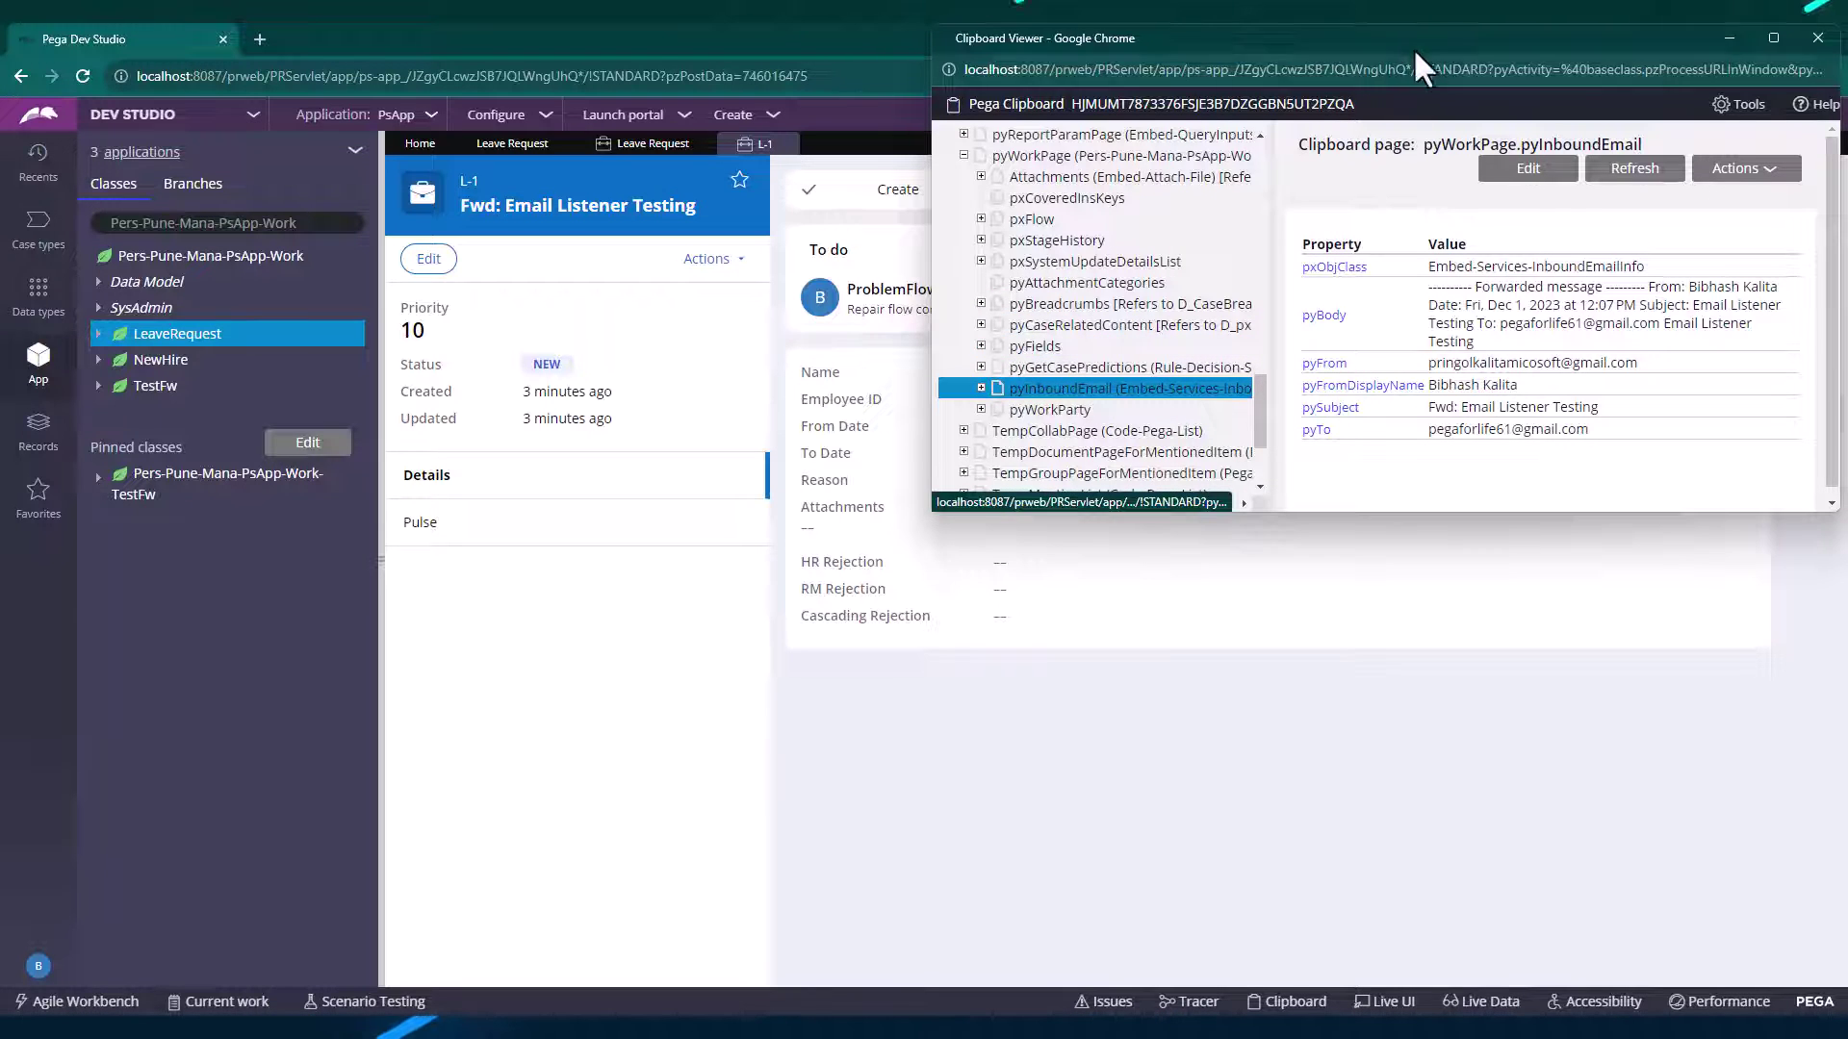
# Enlarge the Clipboard Viewer to read pyInboundEmail's recipient (pyTo) and forwarded pyBody text.
pyautogui.moveTo(1415, 50); pyautogui.dragTo(649, 227)
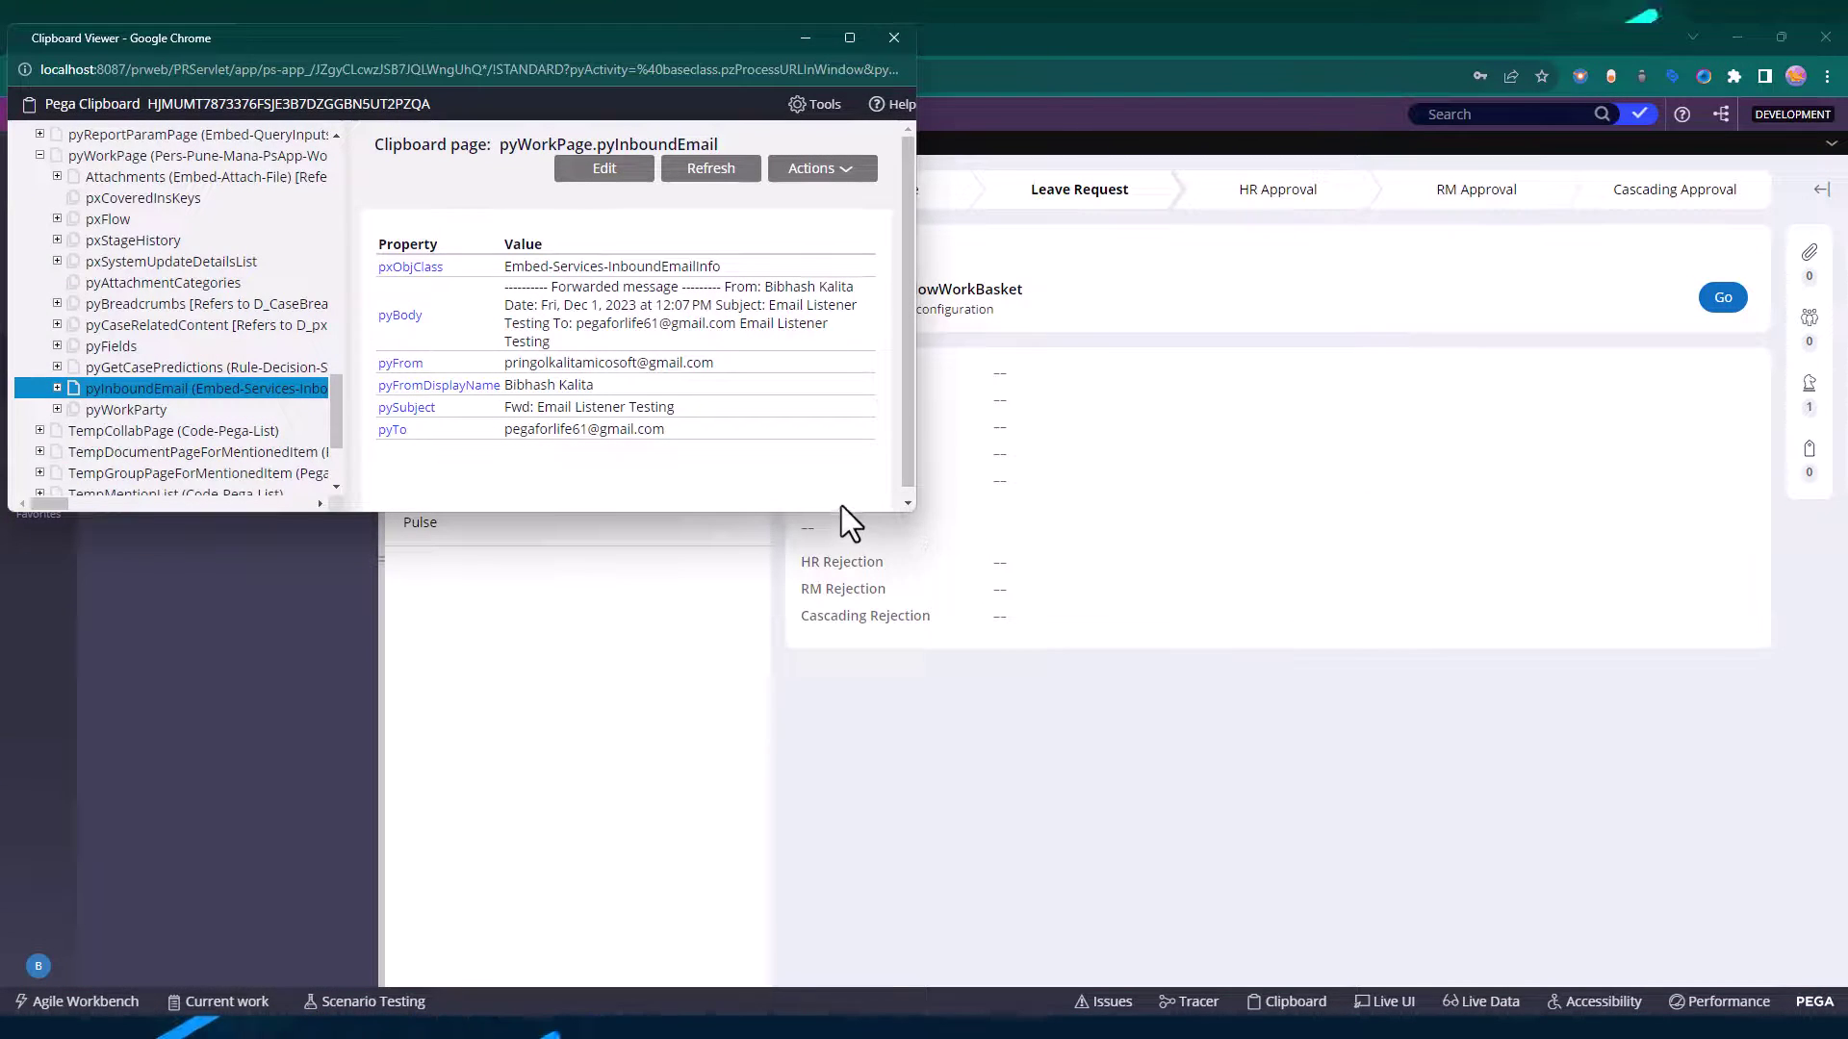
pyautogui.moveTo(915, 504); pyautogui.dragTo(1273, 736)
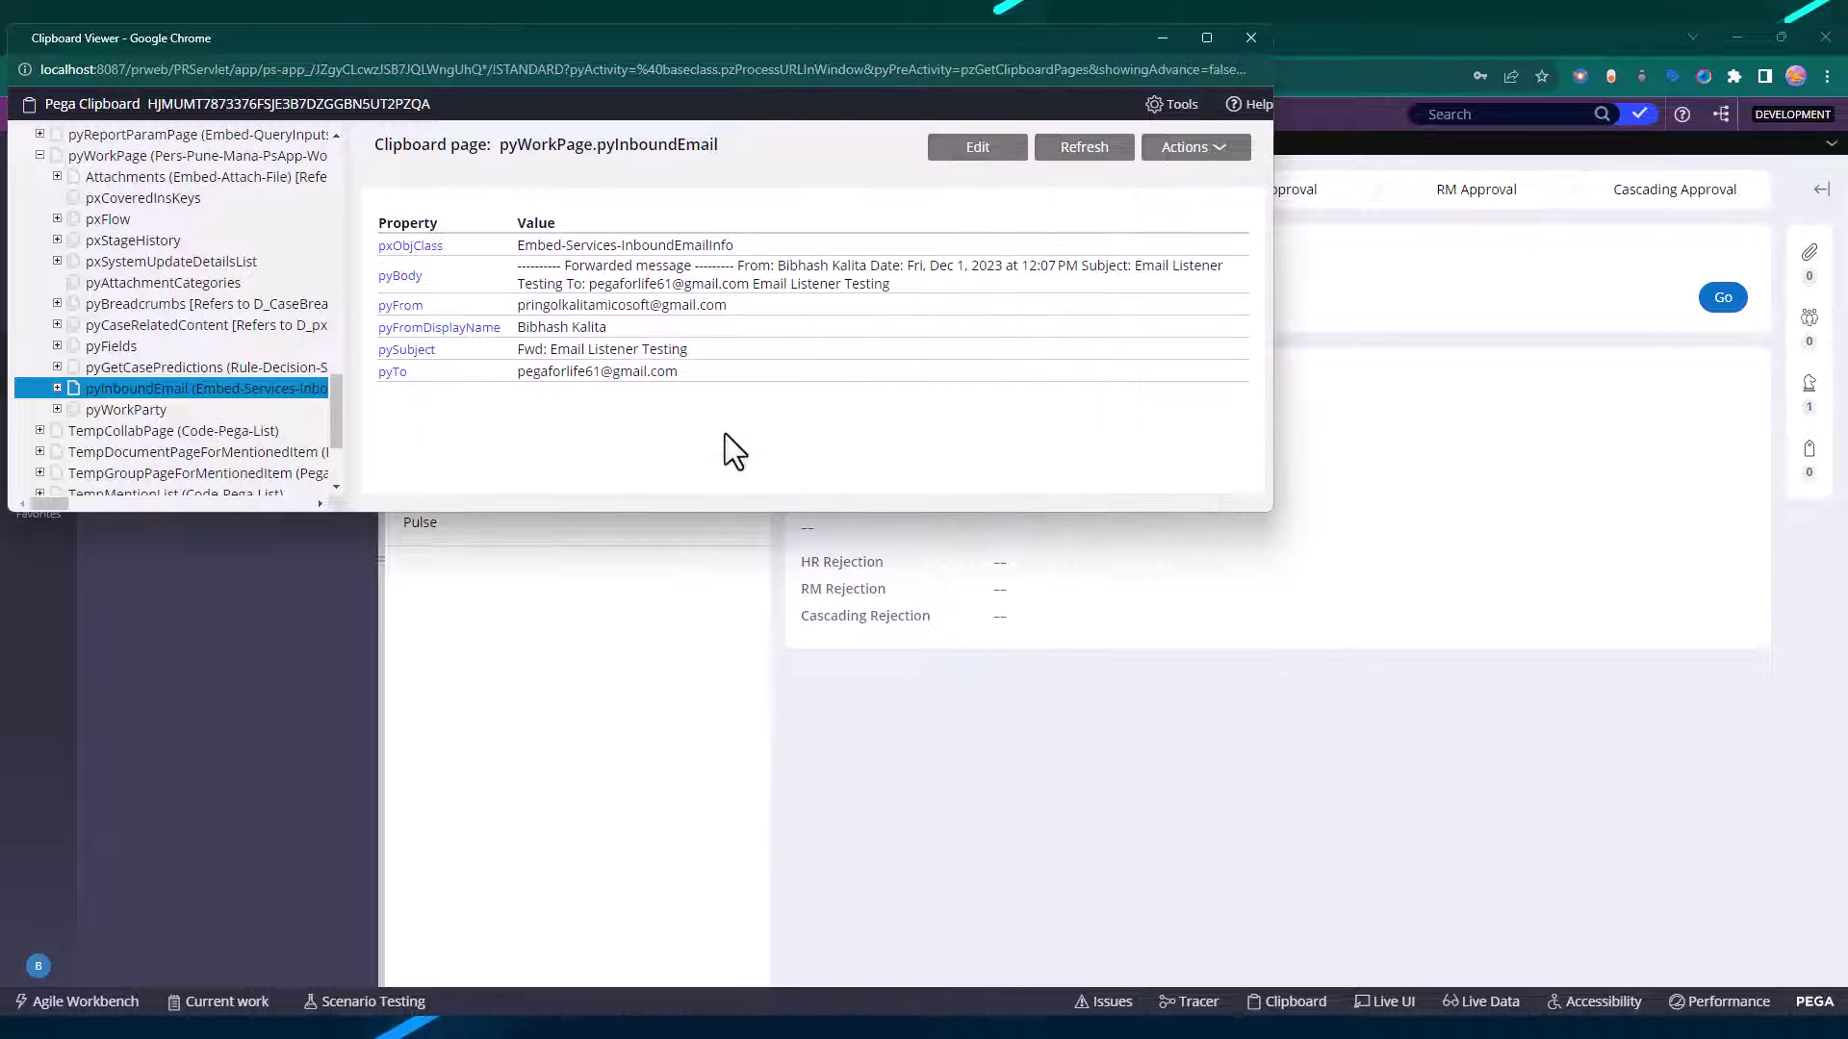
pyautogui.scroll(-1, 325, 312)
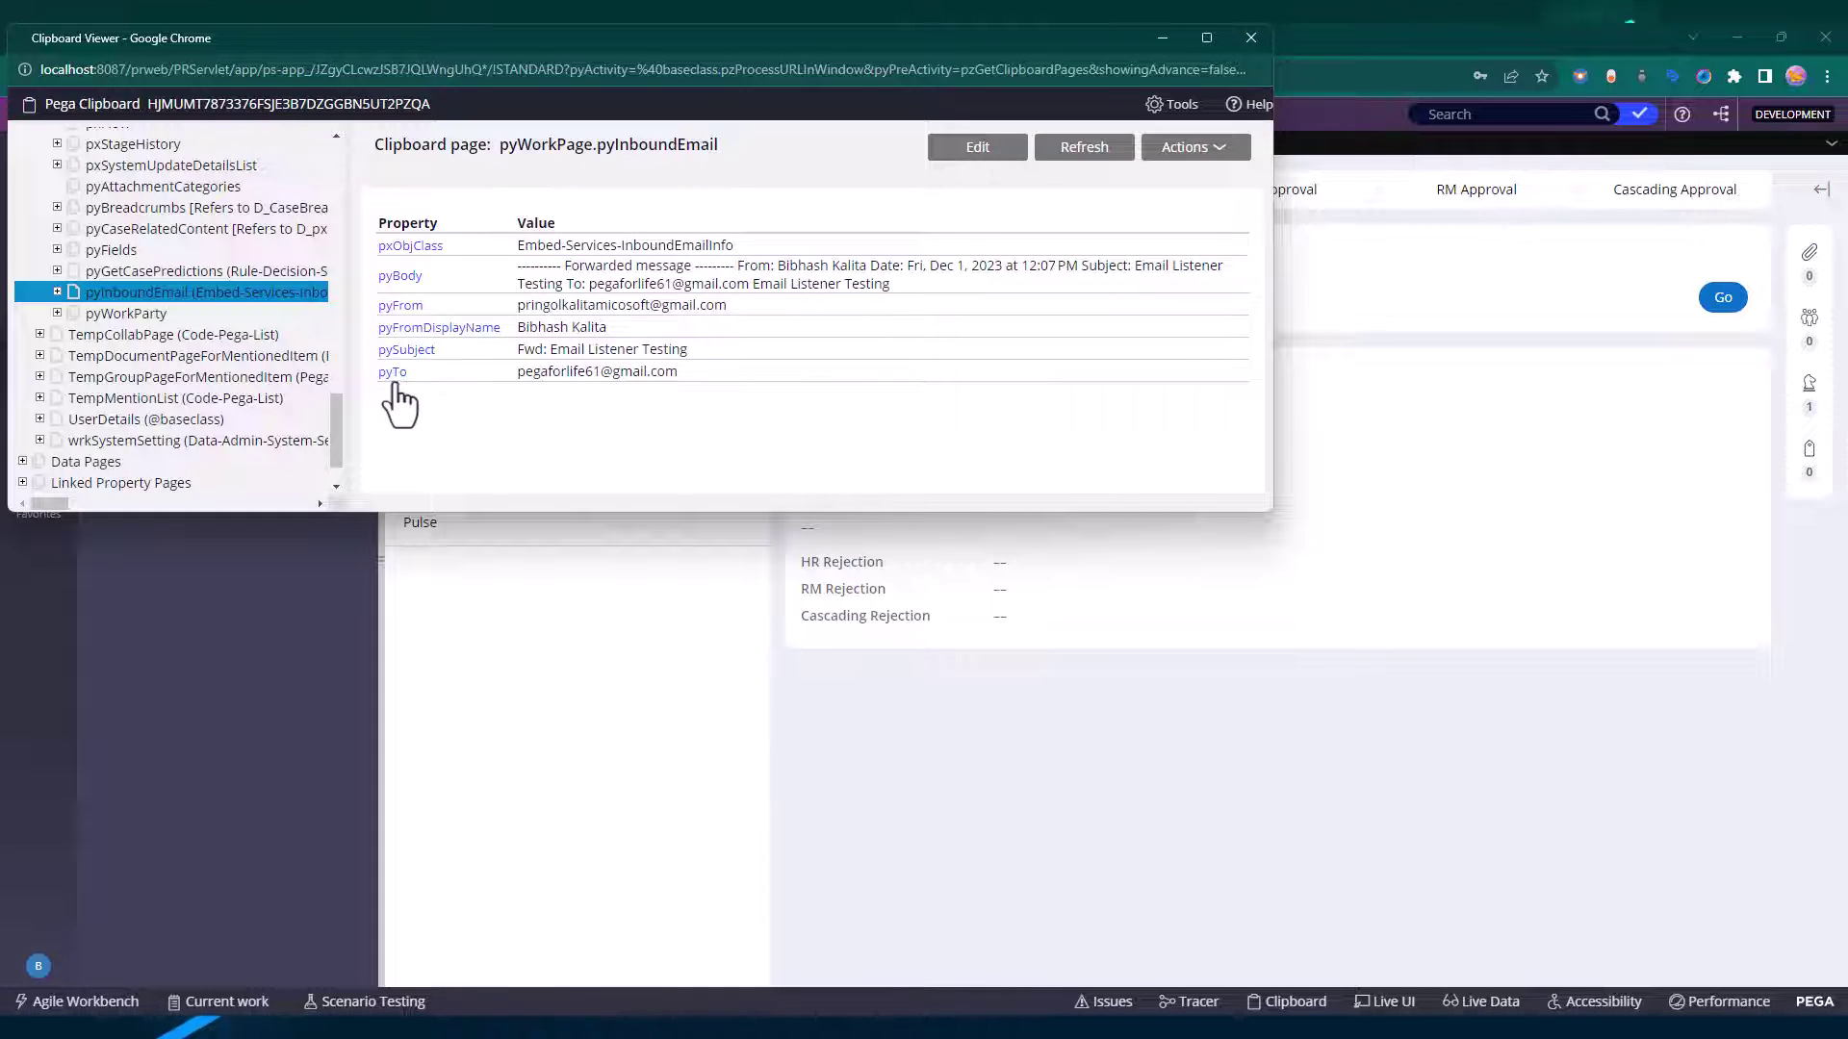
pyautogui.moveTo(678, 376); pyautogui.dragTo(494, 385)
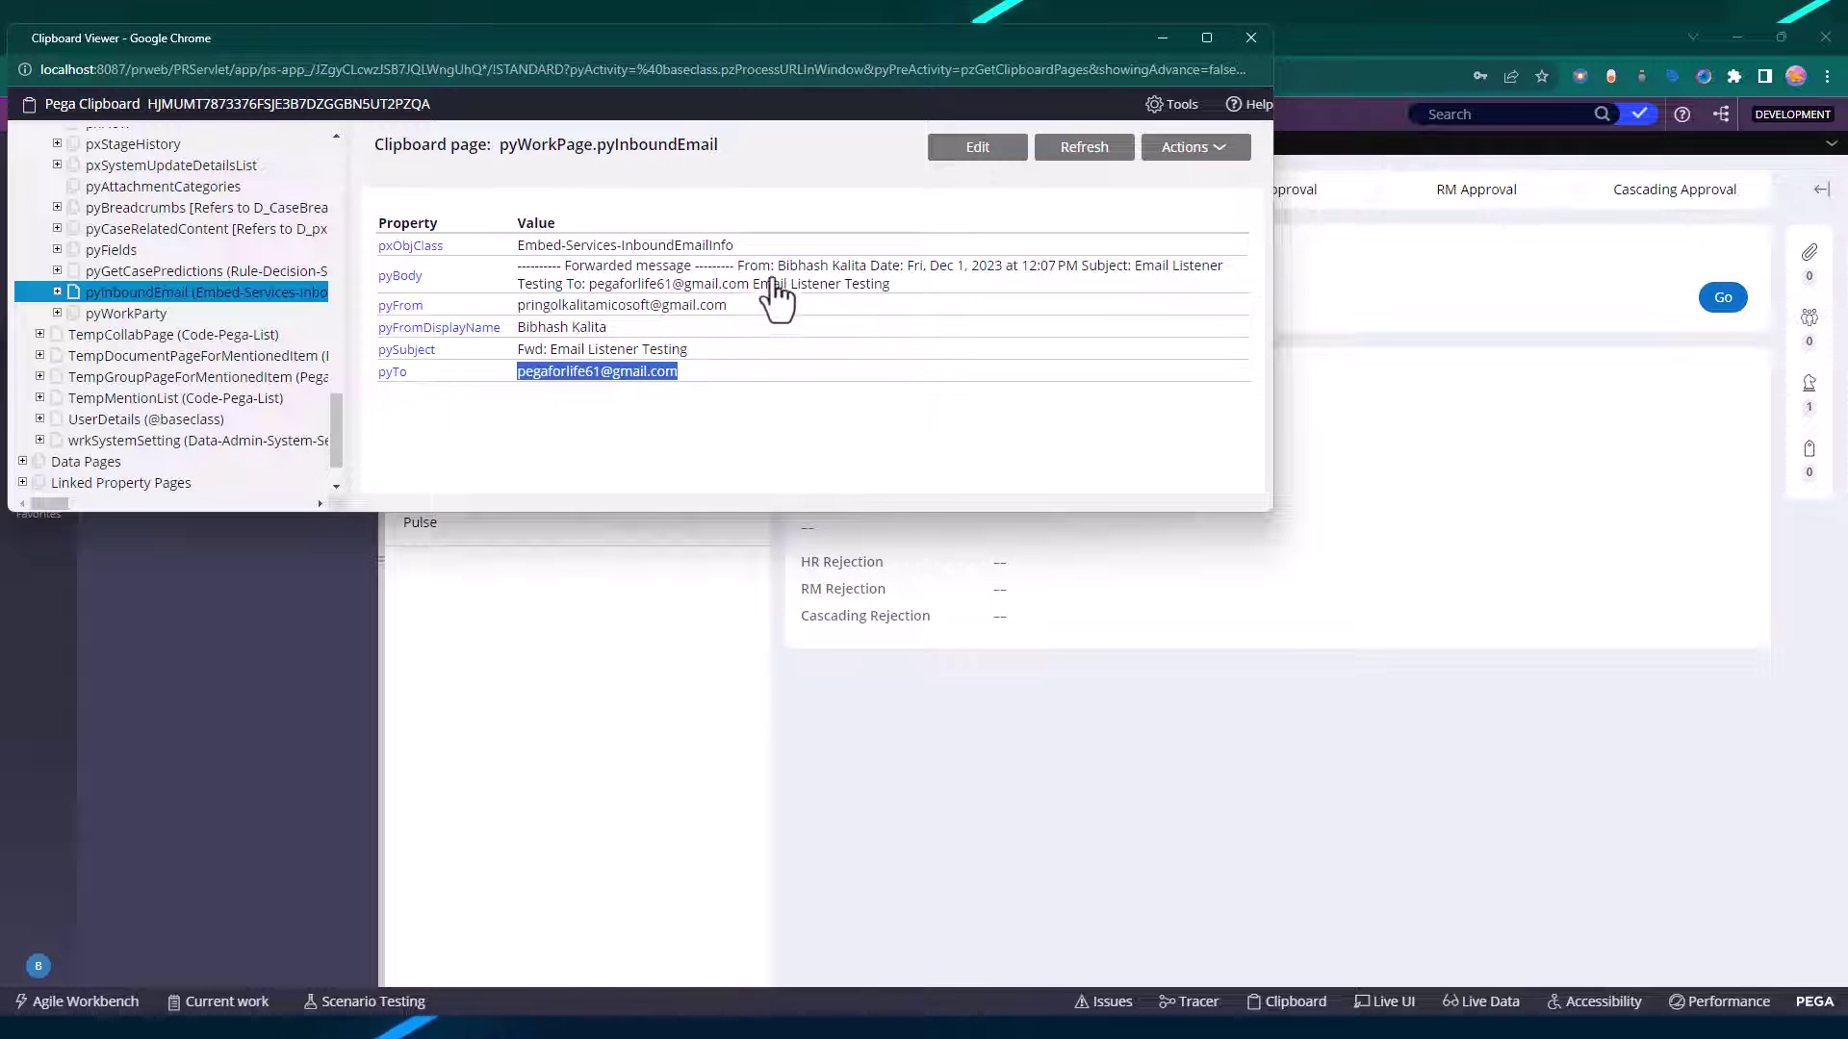
pyautogui.moveTo(564, 269); pyautogui.dragTo(903, 309)
pyautogui.click(880, 418)
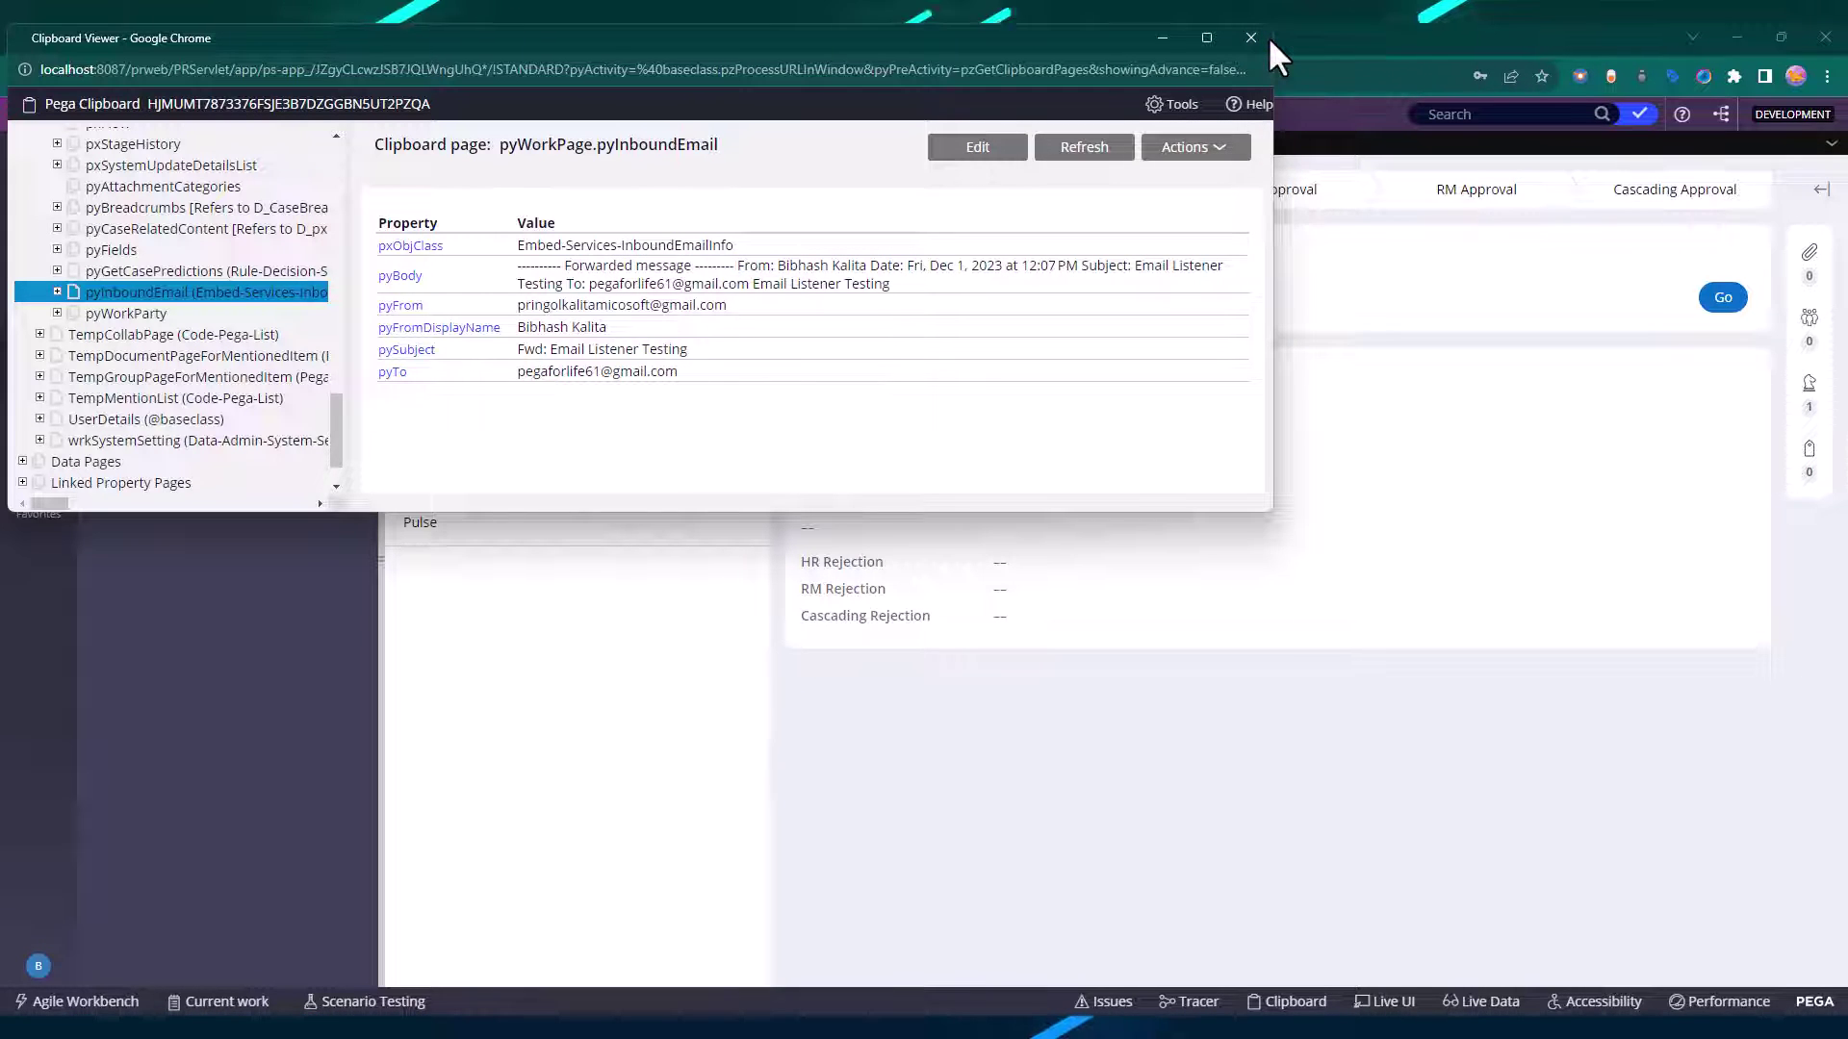
pyautogui.doubleClick(556, 144)
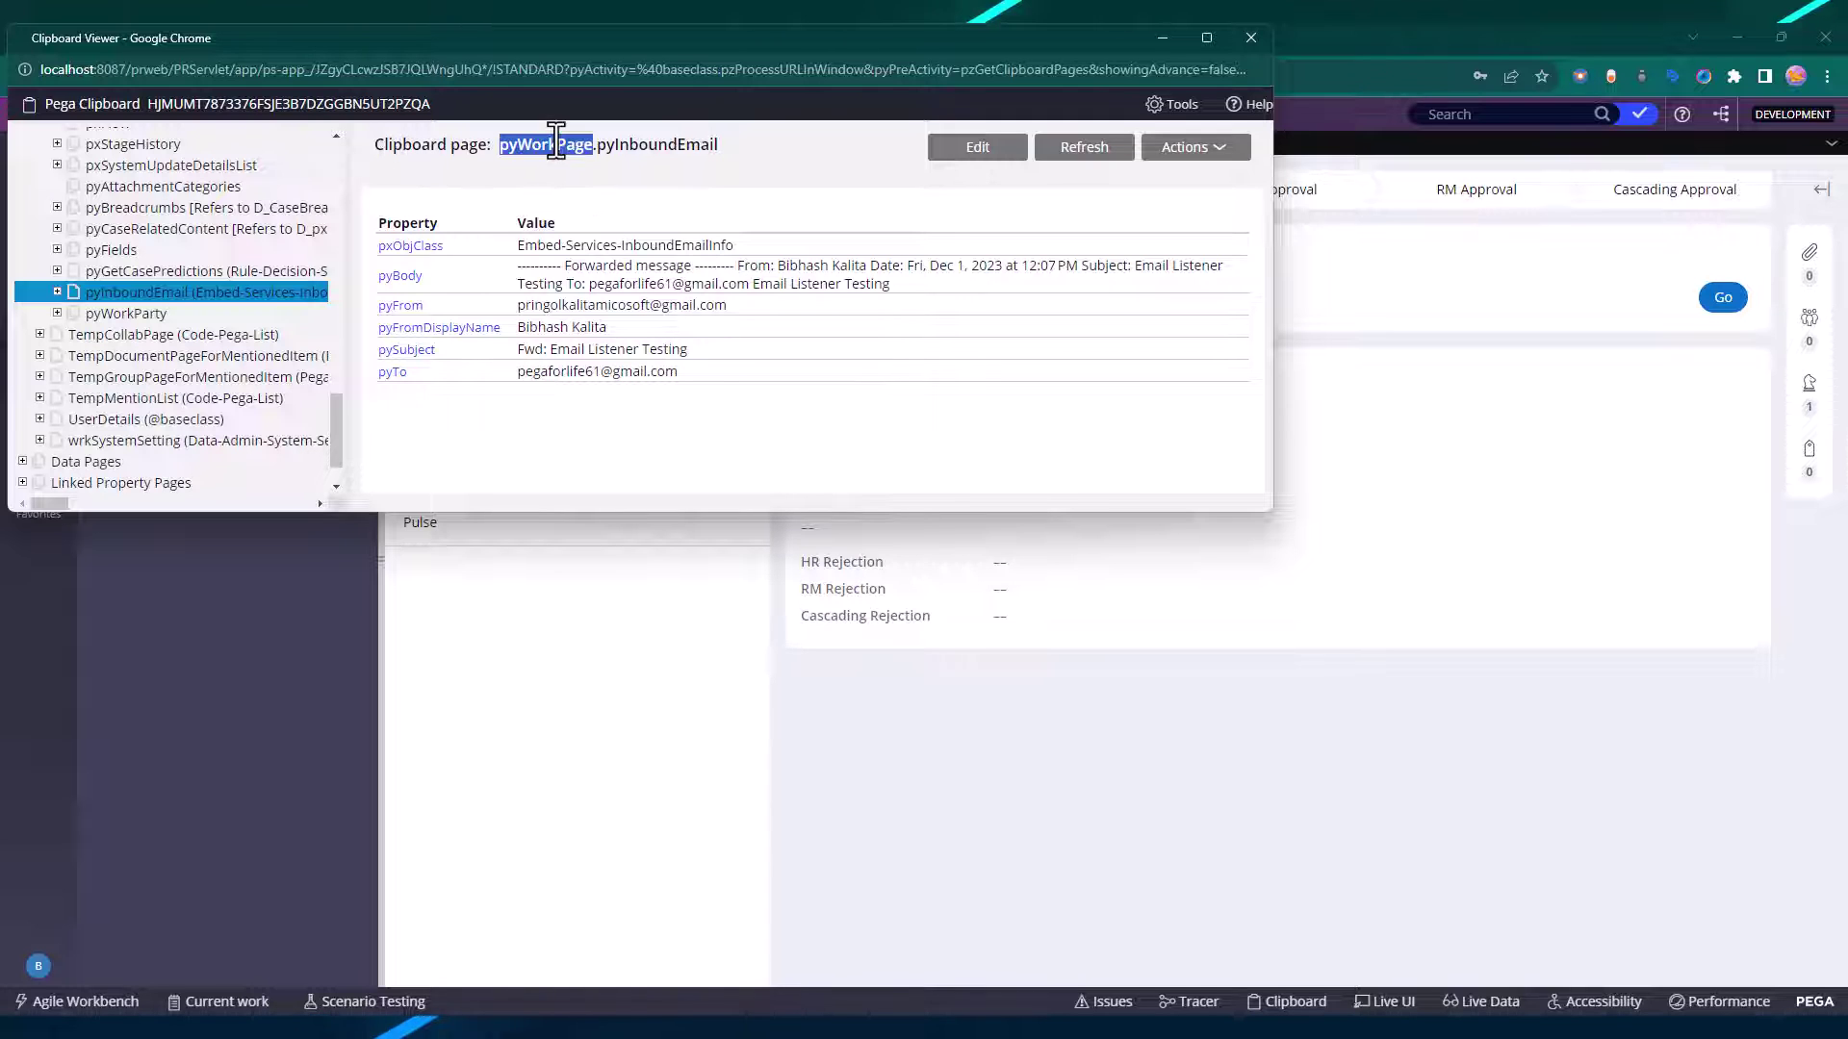